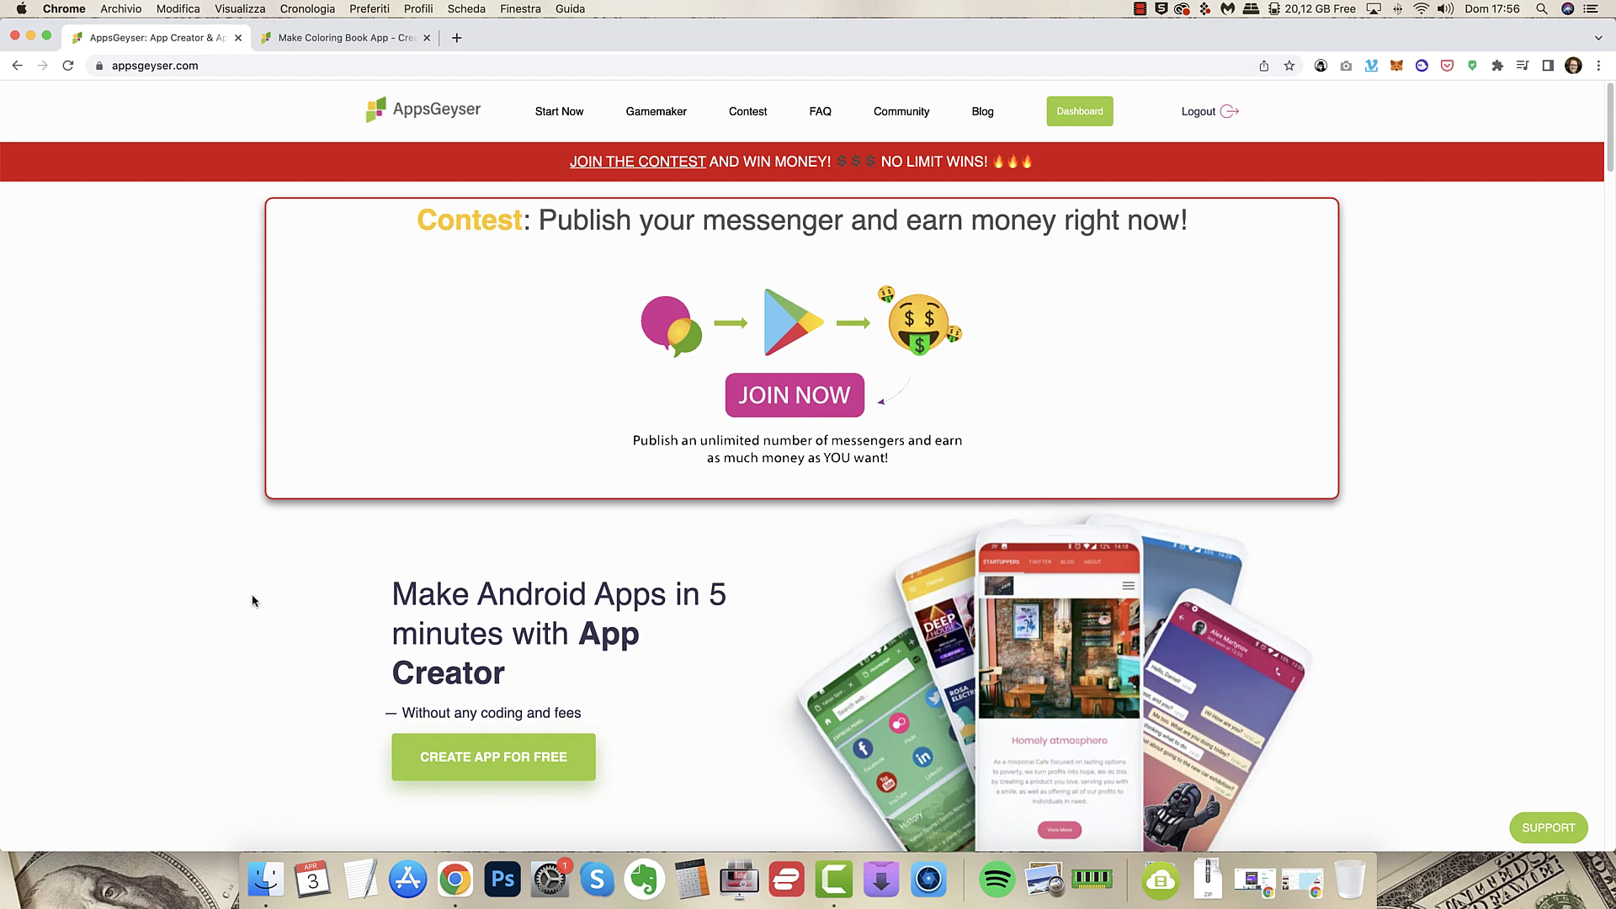
Browse the AppsGeyser home page, highlighting the Make Android Apps headline and App Creator.
scroll(848, 440, "down", 3)
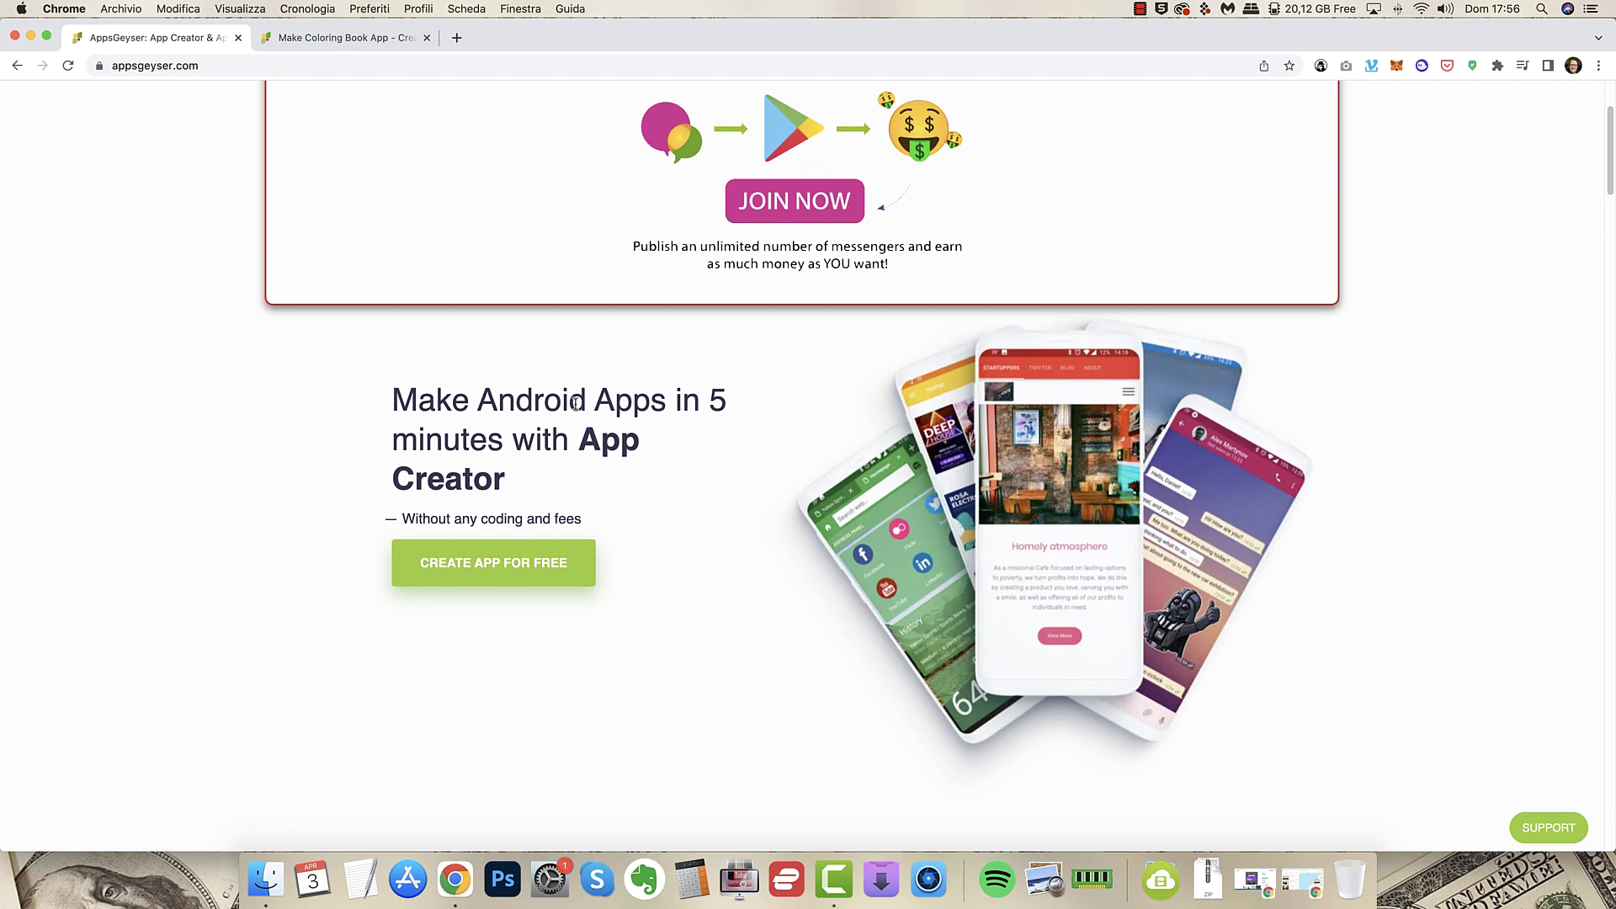
left_click_drag(394, 397, 594, 480)
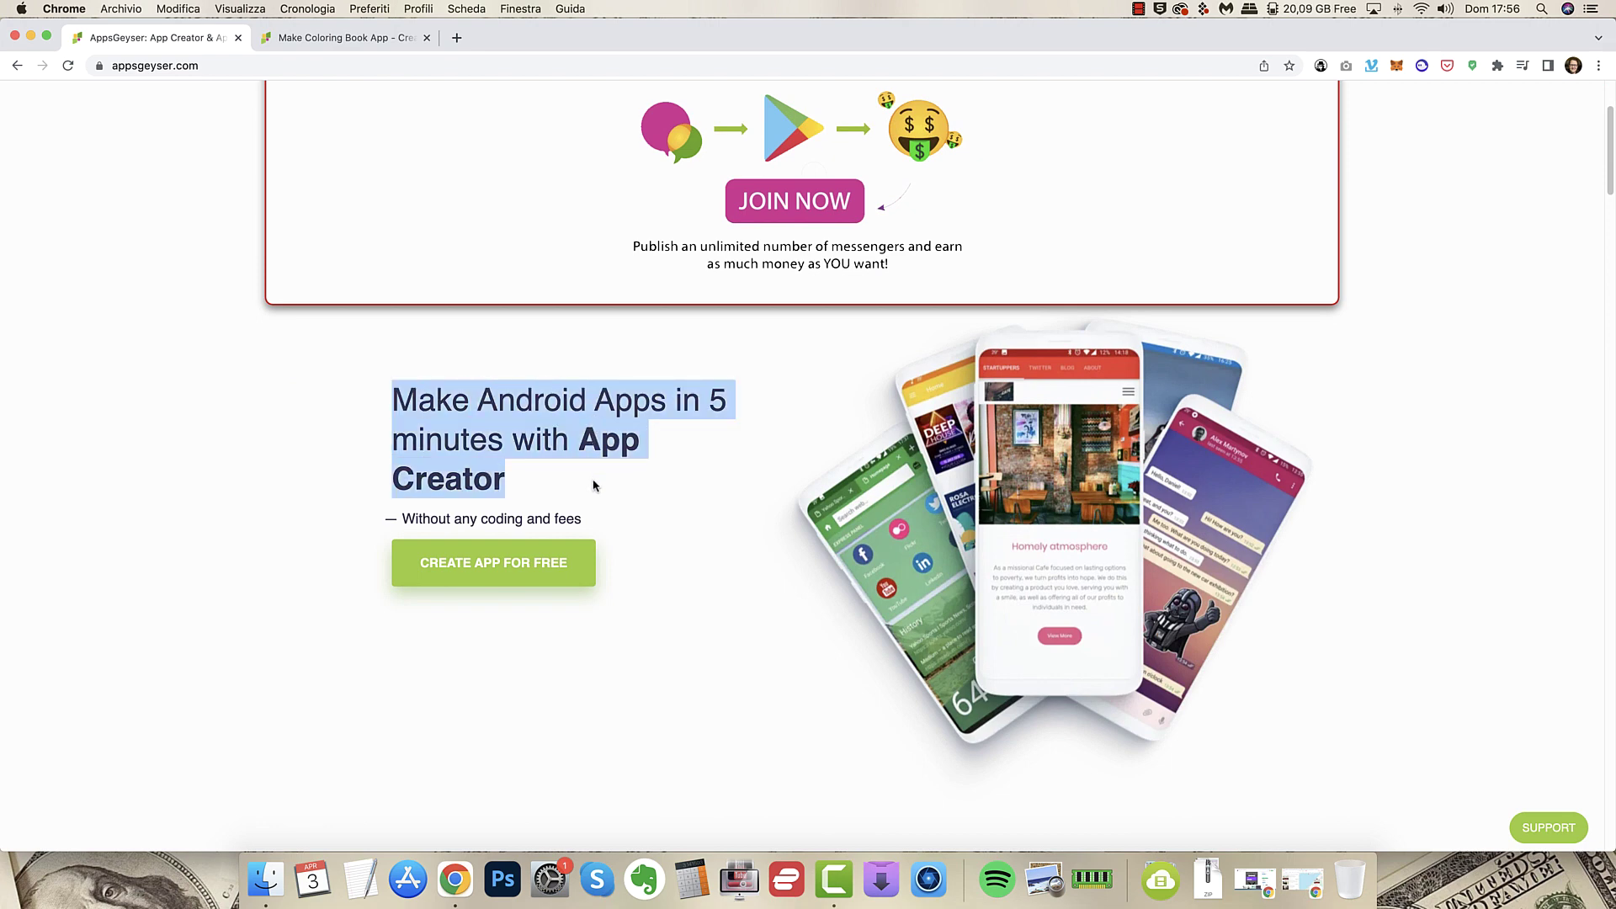
left_click(642, 700)
scroll(653, 576, "up", 3)
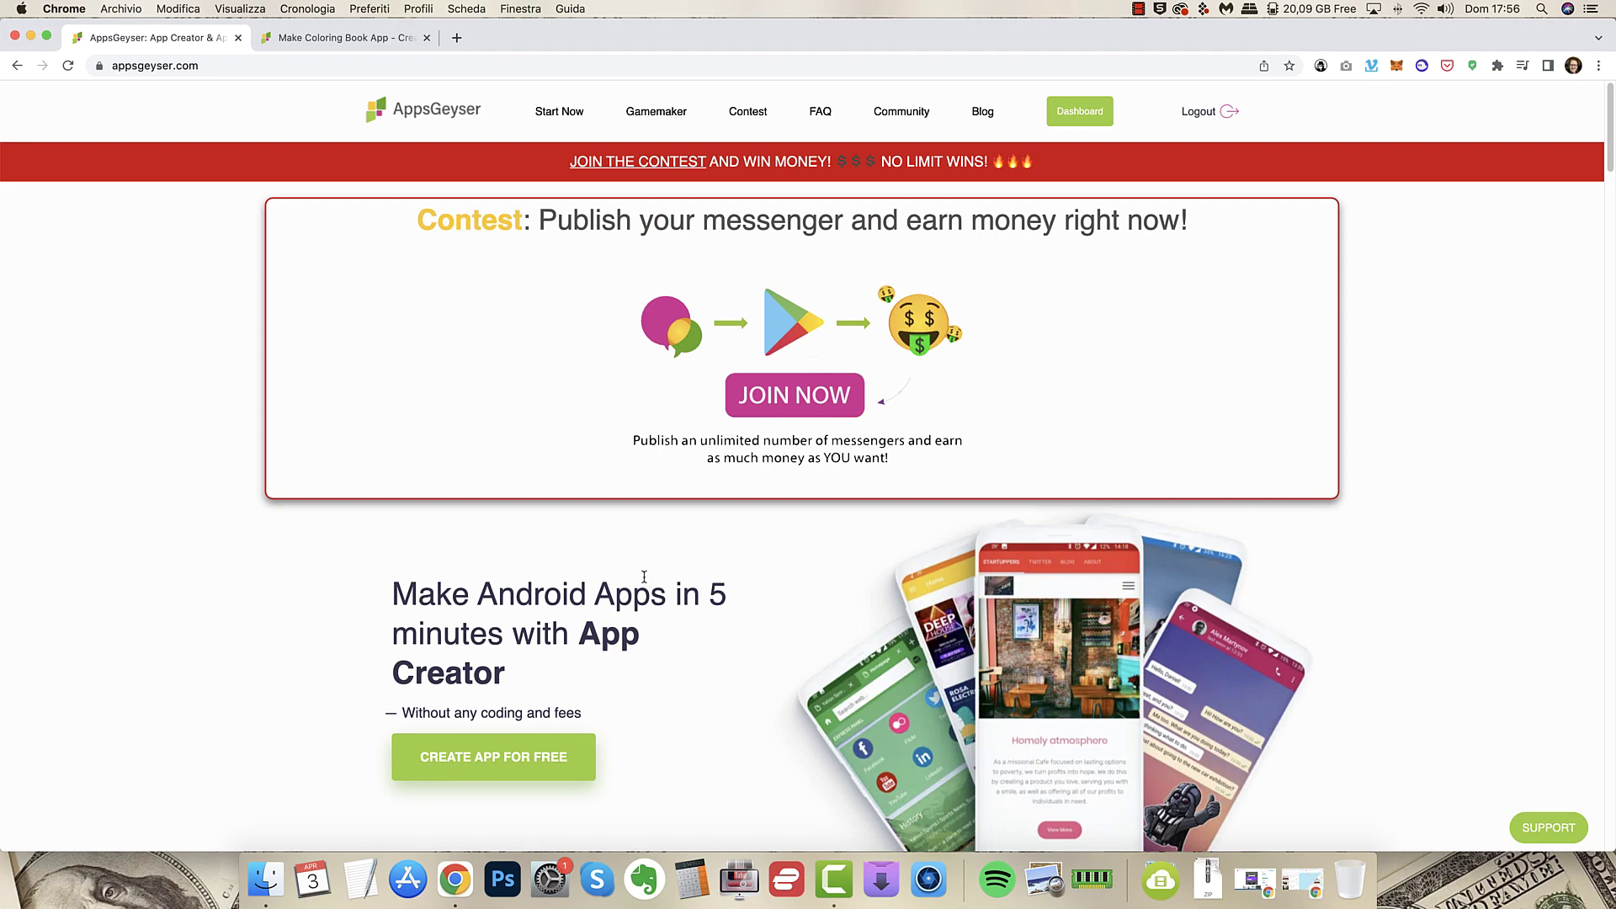
scroll(644, 576, "down", 10)
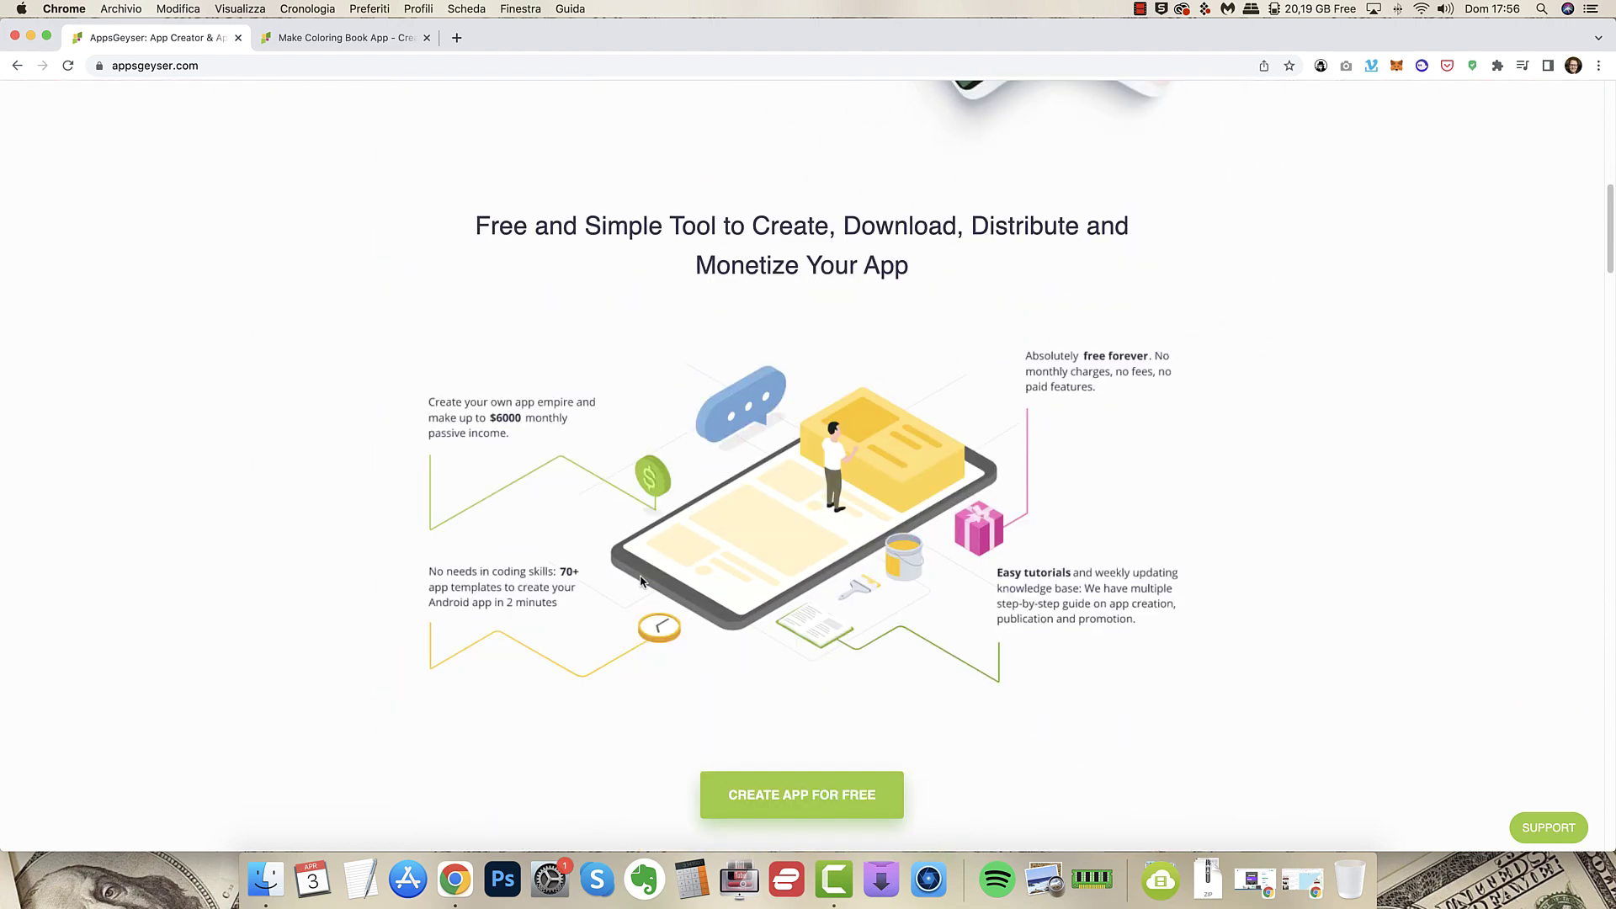
scroll(640, 579, "down", 10)
scroll(504, 602, "up", 12)
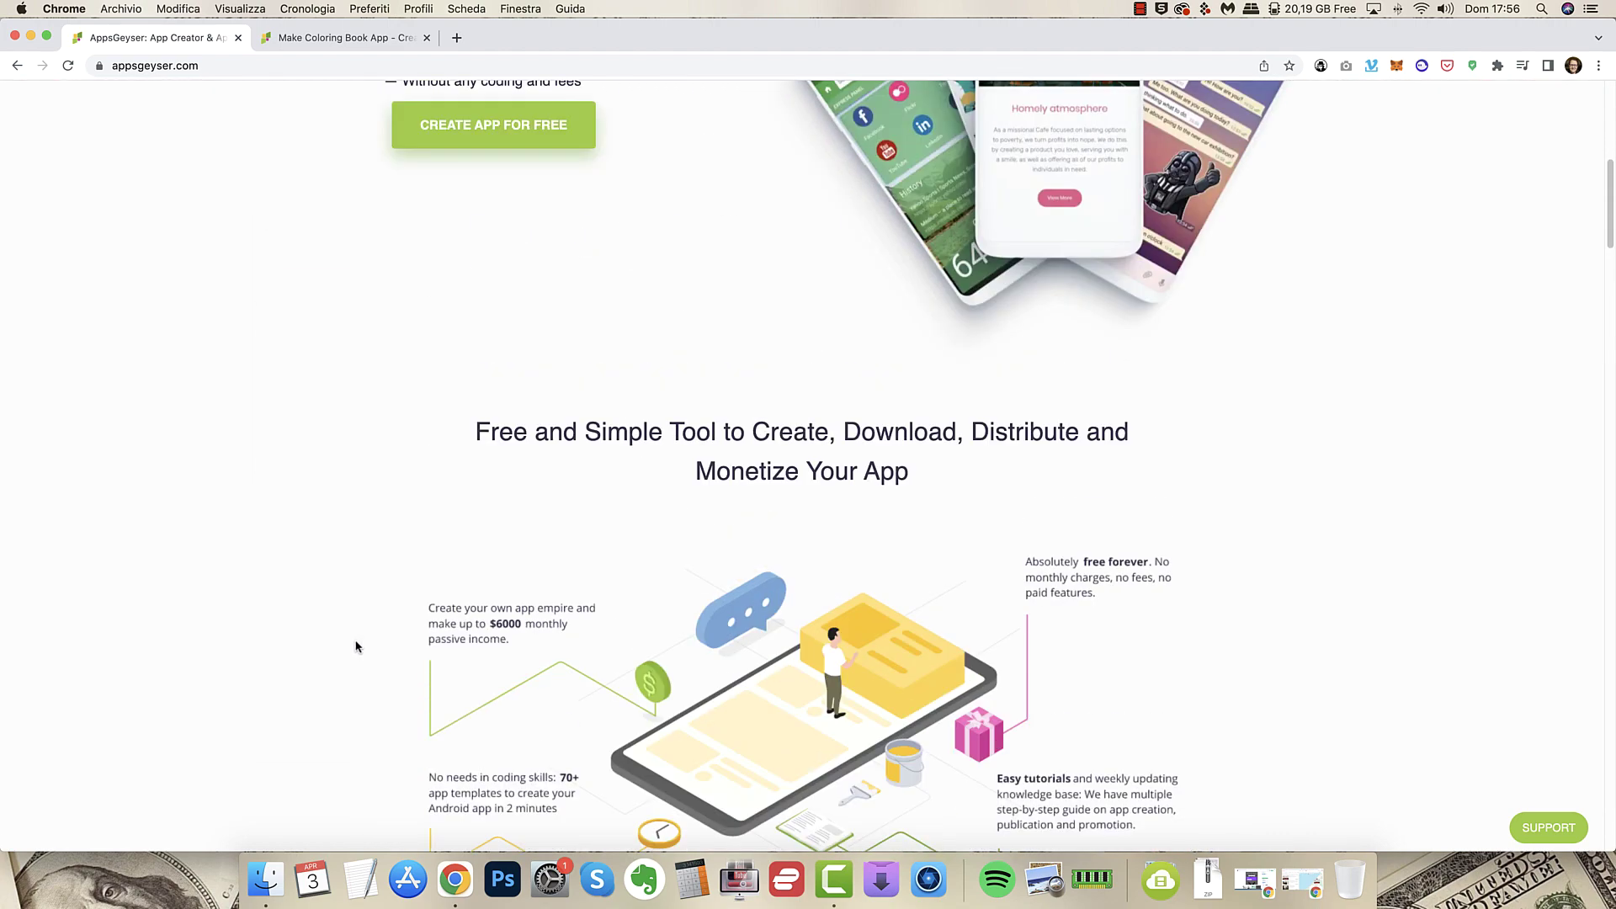
scroll(396, 646, "up", 8)
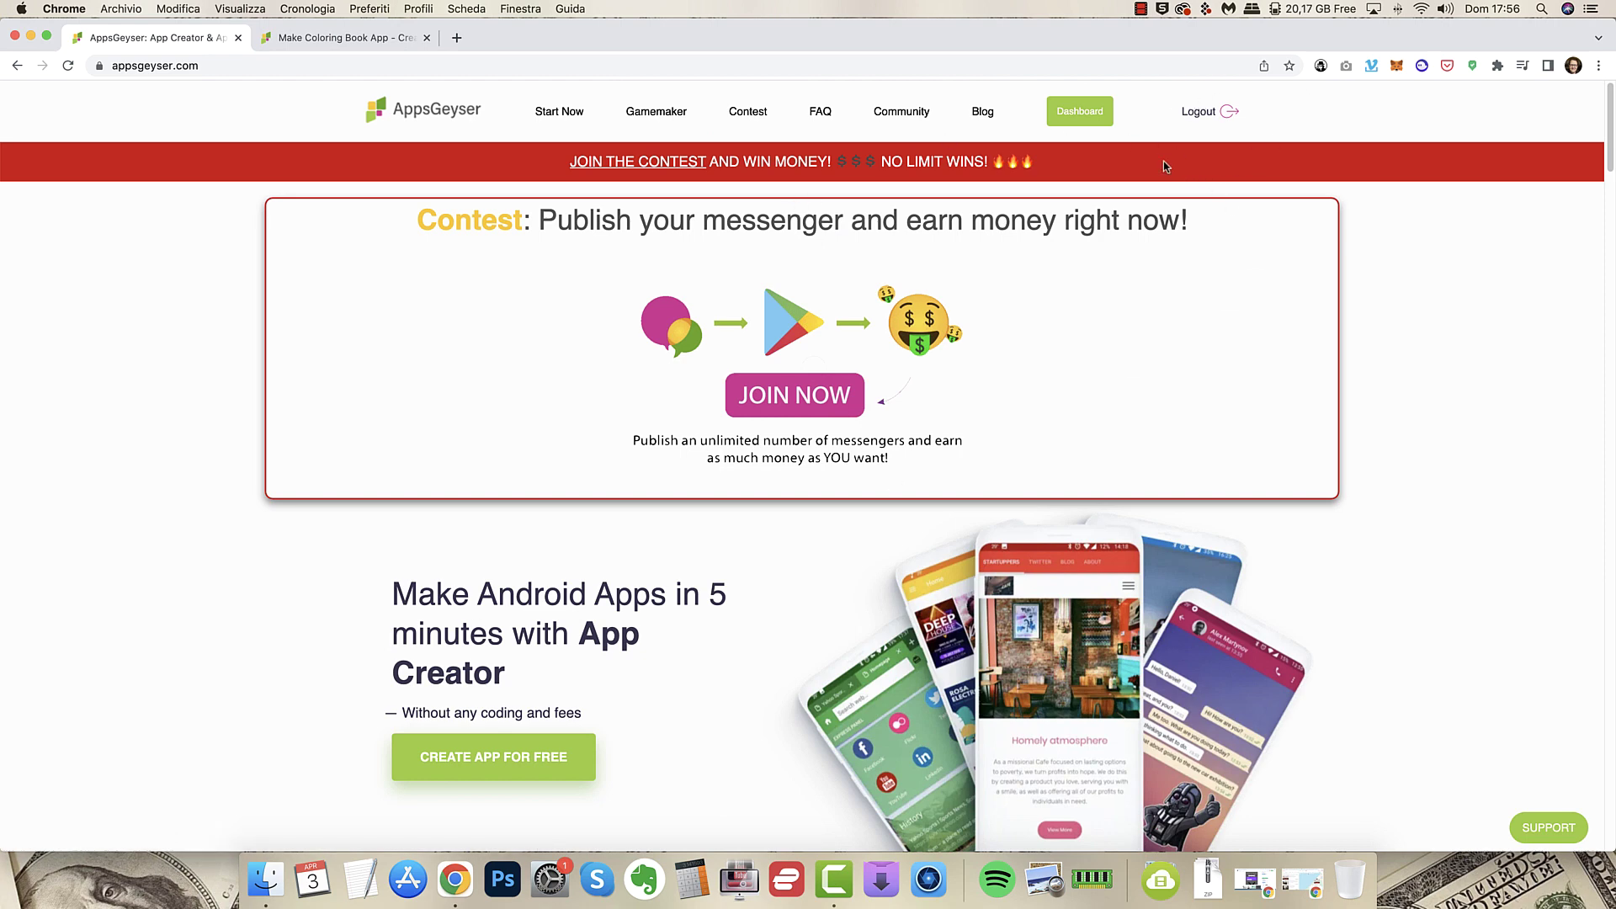
Open the dashboard and follow the April sale banner to the Premium plans page.
left_click(1085, 117)
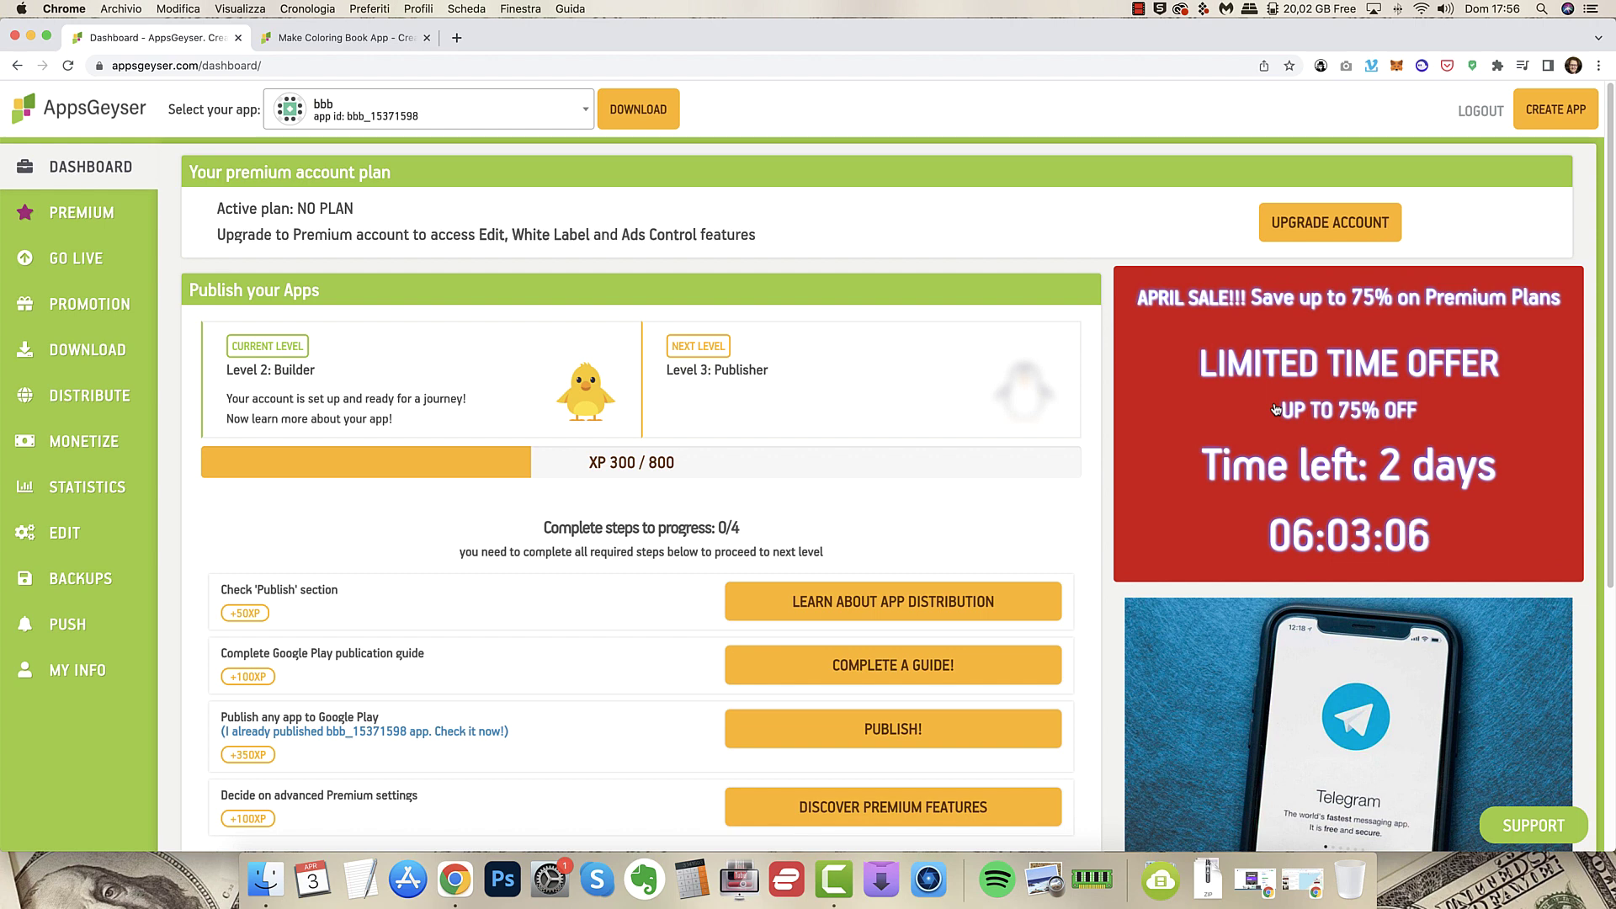
right_click(1267, 351)
left_click(1175, 377)
left_click(1175, 377)
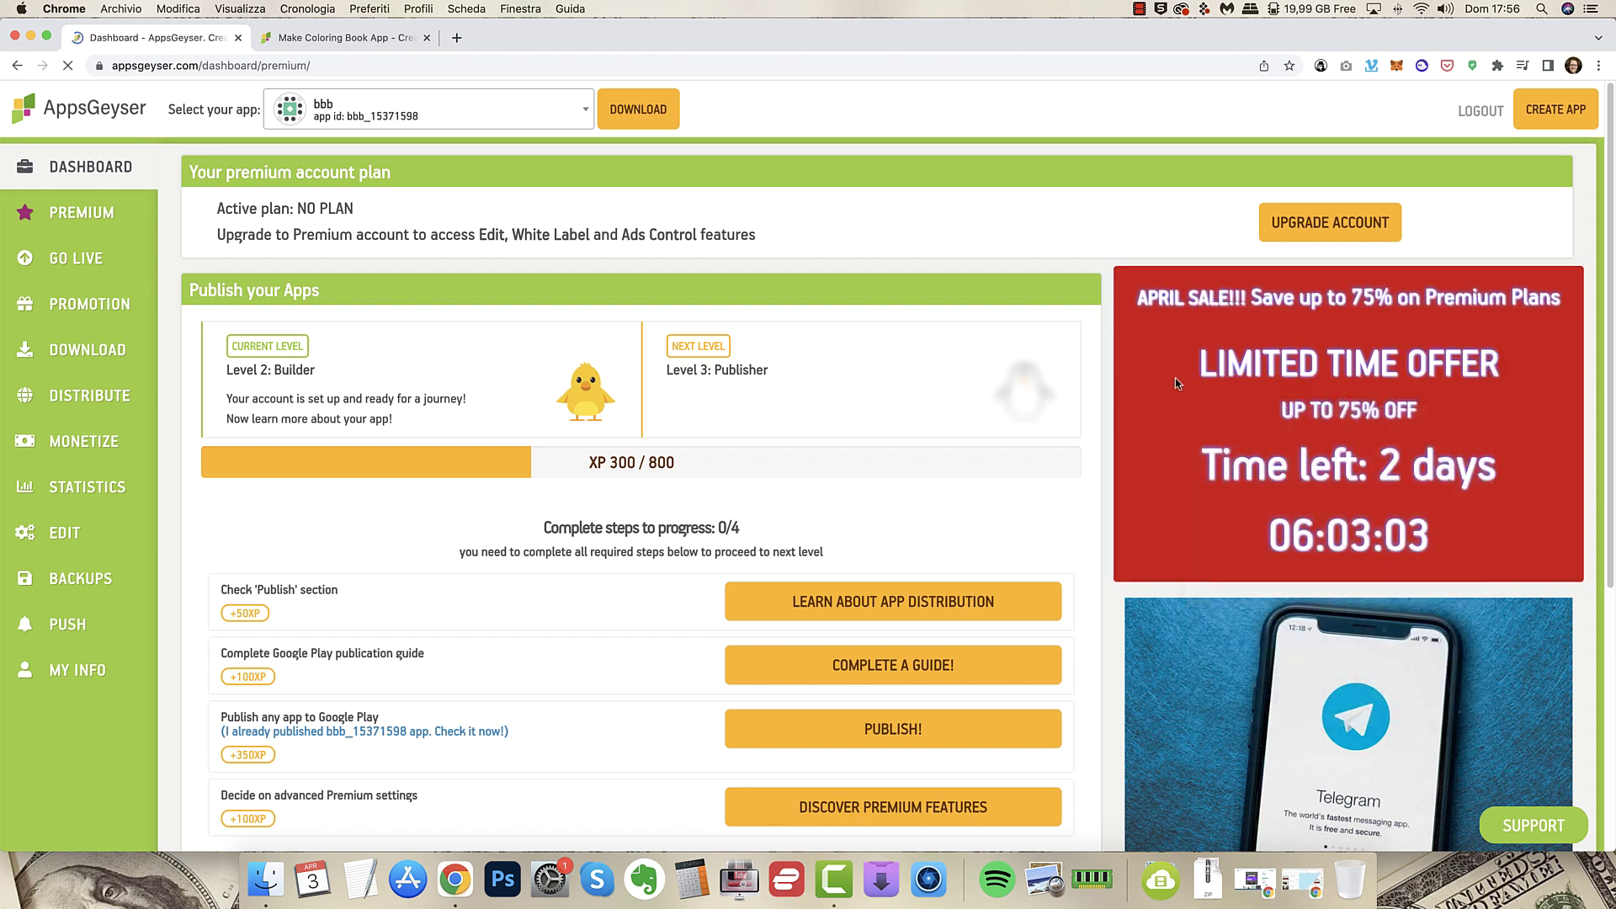
scroll(1166, 362, "down", 5)
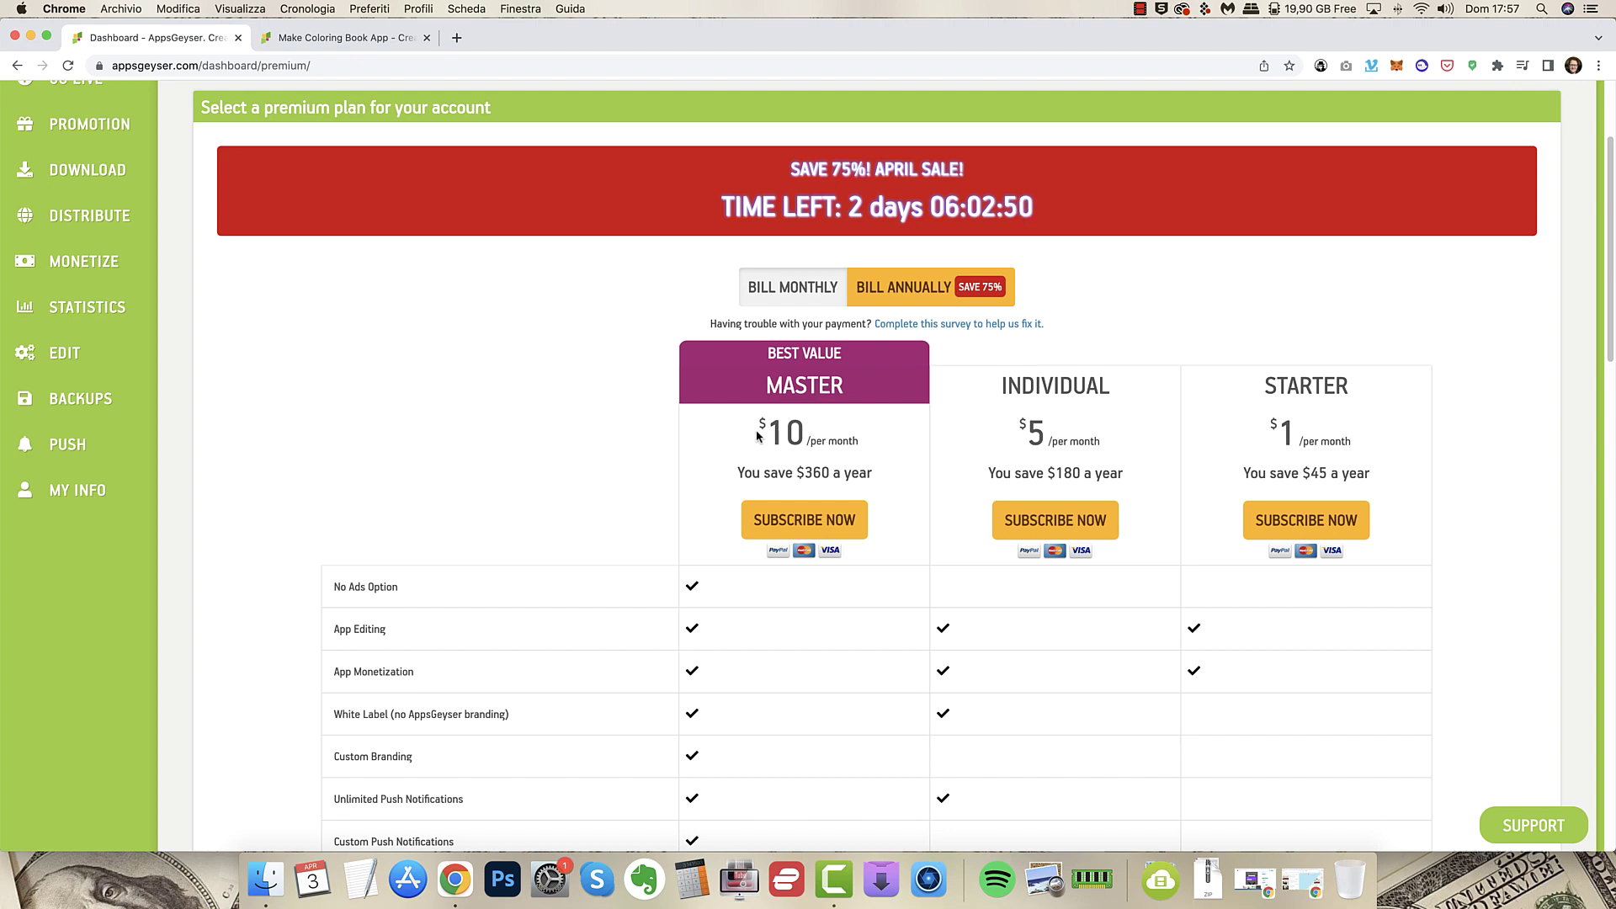
scroll(426, 440, "down", 3)
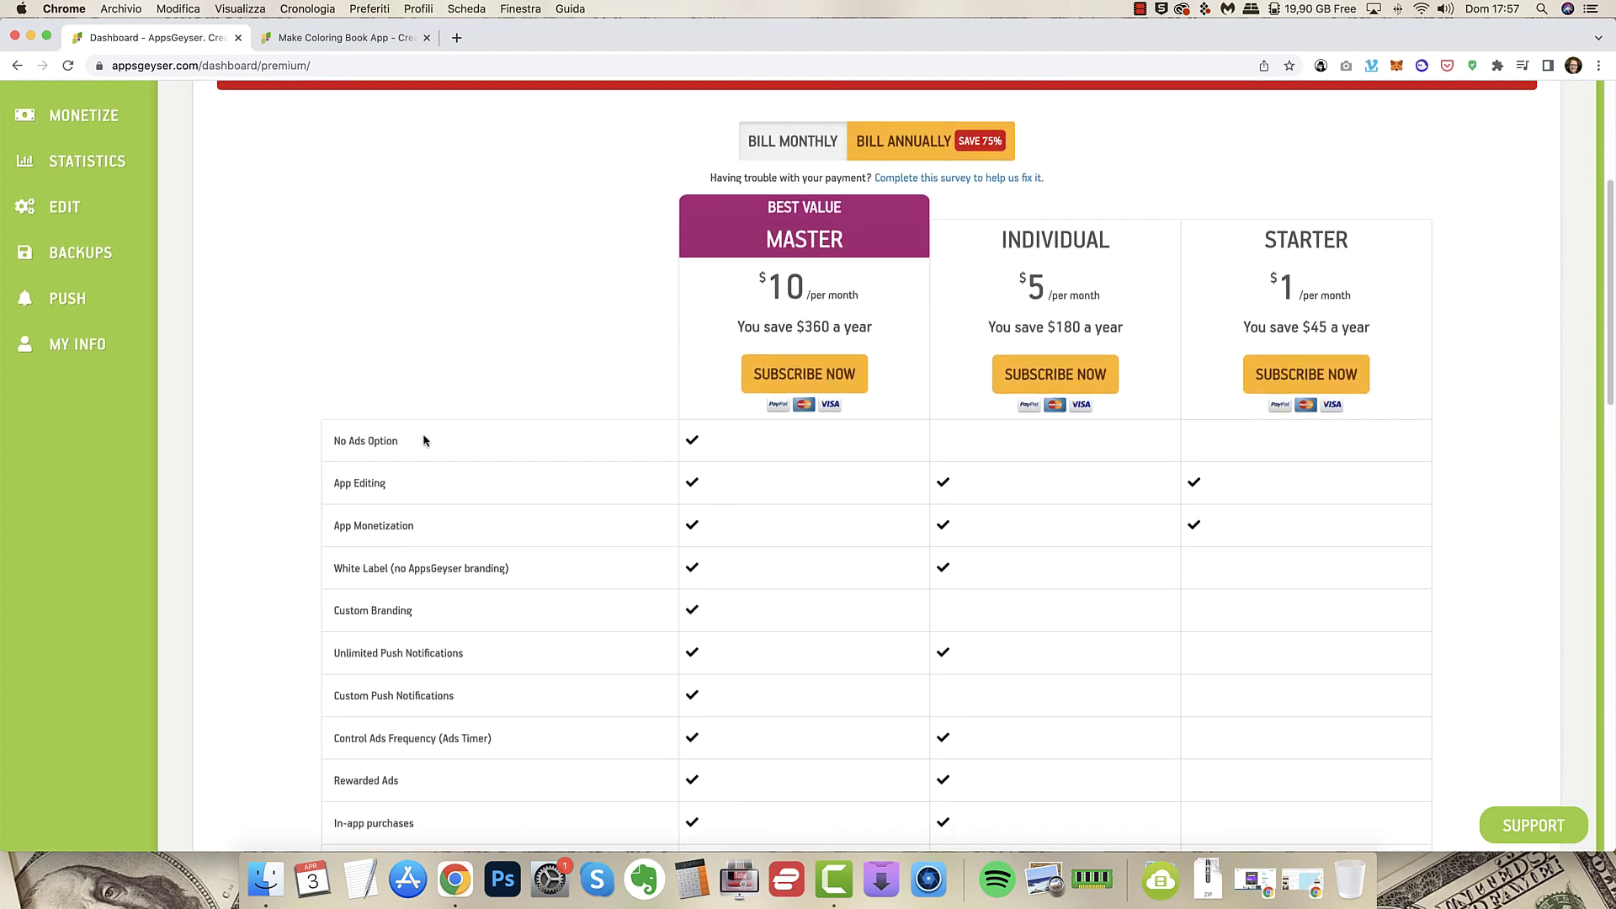
Highlight feature rows: App Monetization, No Ads, App Editing, White Label, Custom Branding, Unlimited Push Notifications.
left_click_drag(437, 537, 331, 530)
left_click_drag(336, 441, 436, 447)
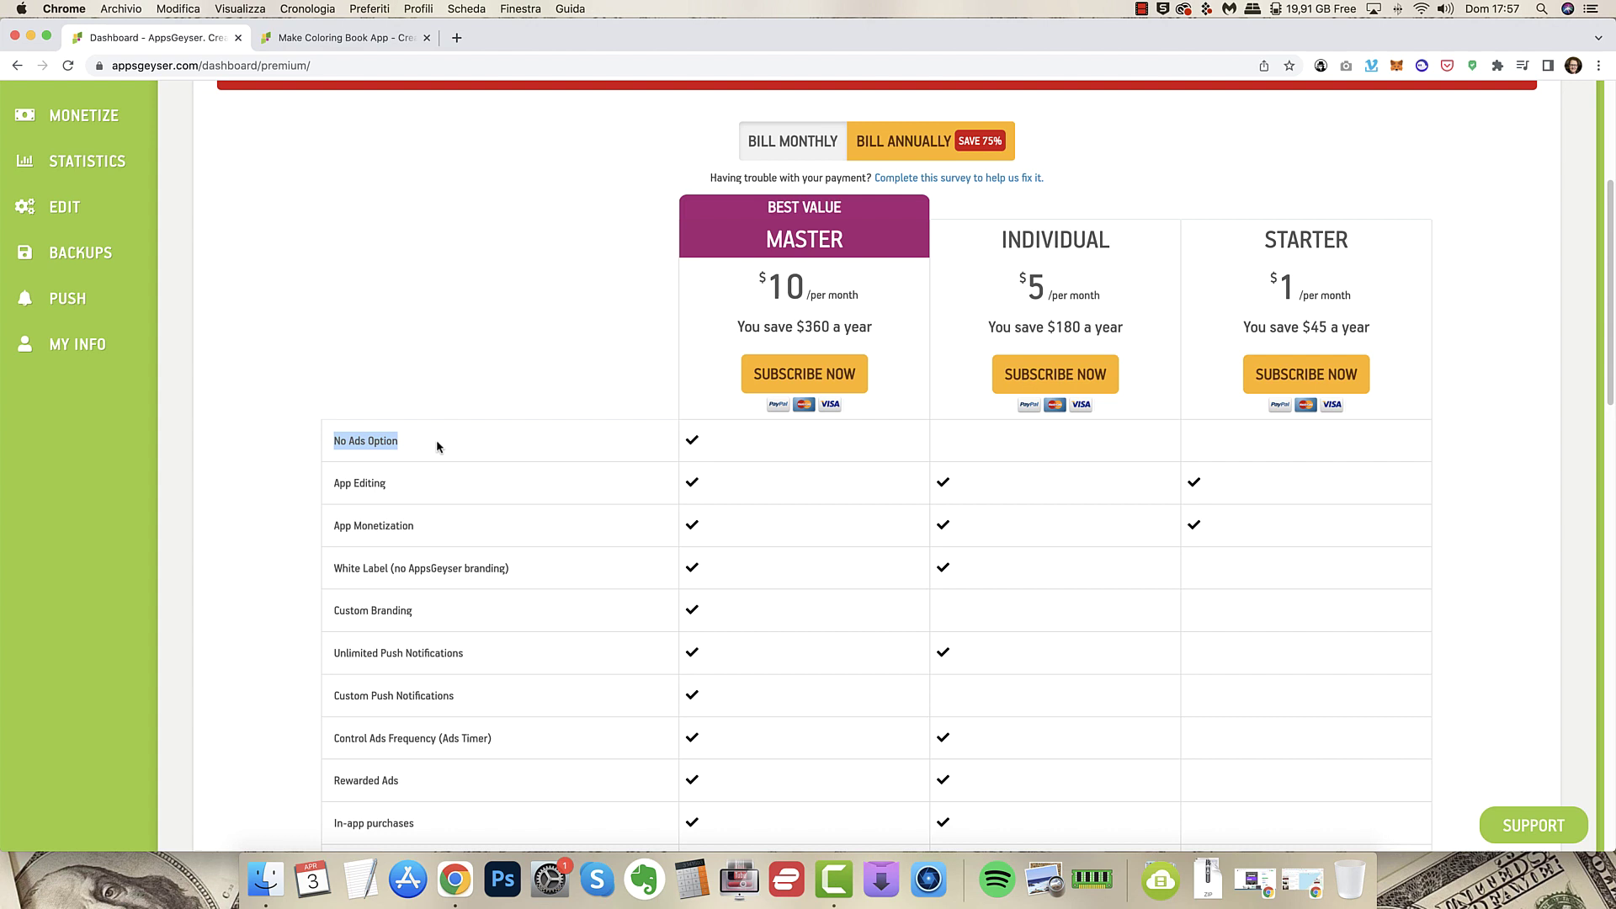
left_click(422, 559)
left_click_drag(332, 573, 540, 576)
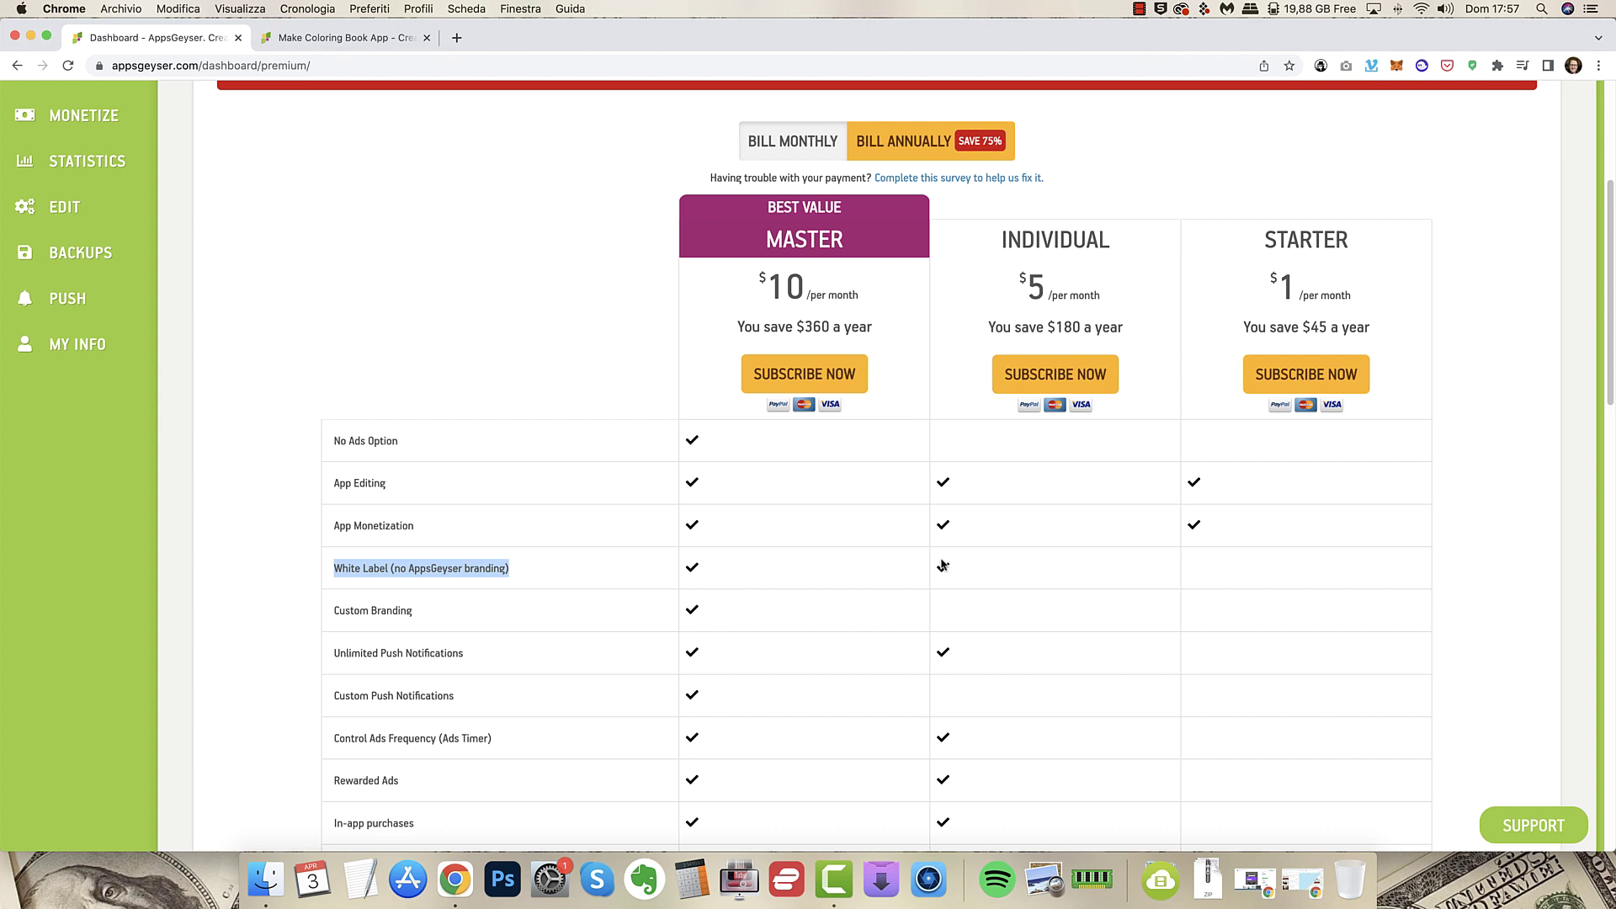
scroll(537, 604, "down", 1)
left_click_drag(429, 587, 323, 585)
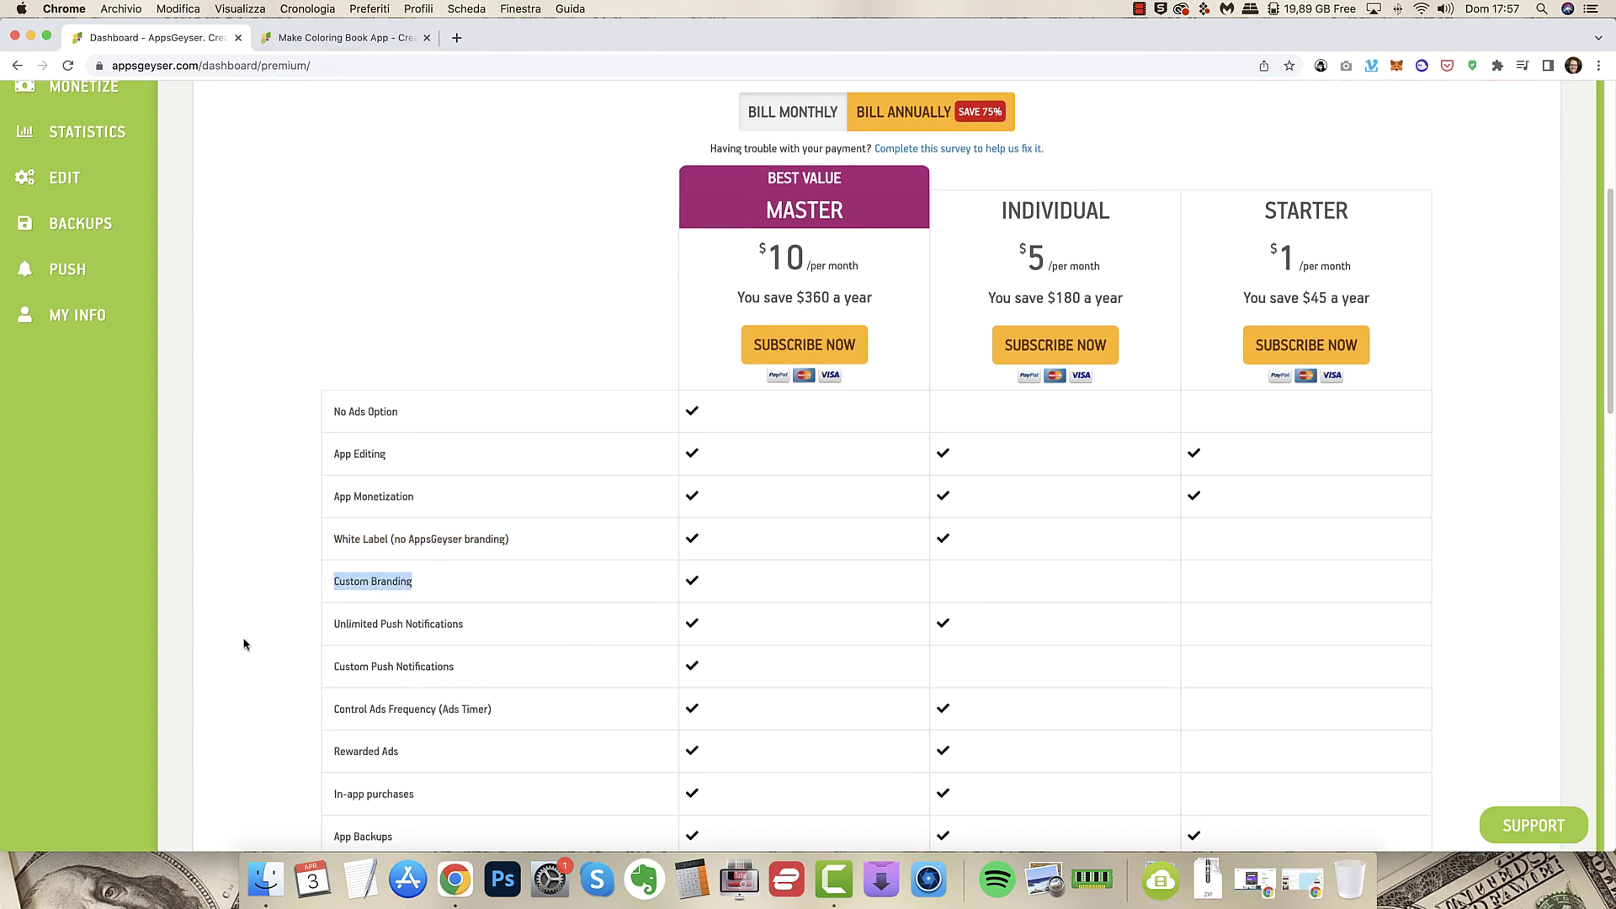
left_click(367, 655)
scroll(397, 640, "down", 1)
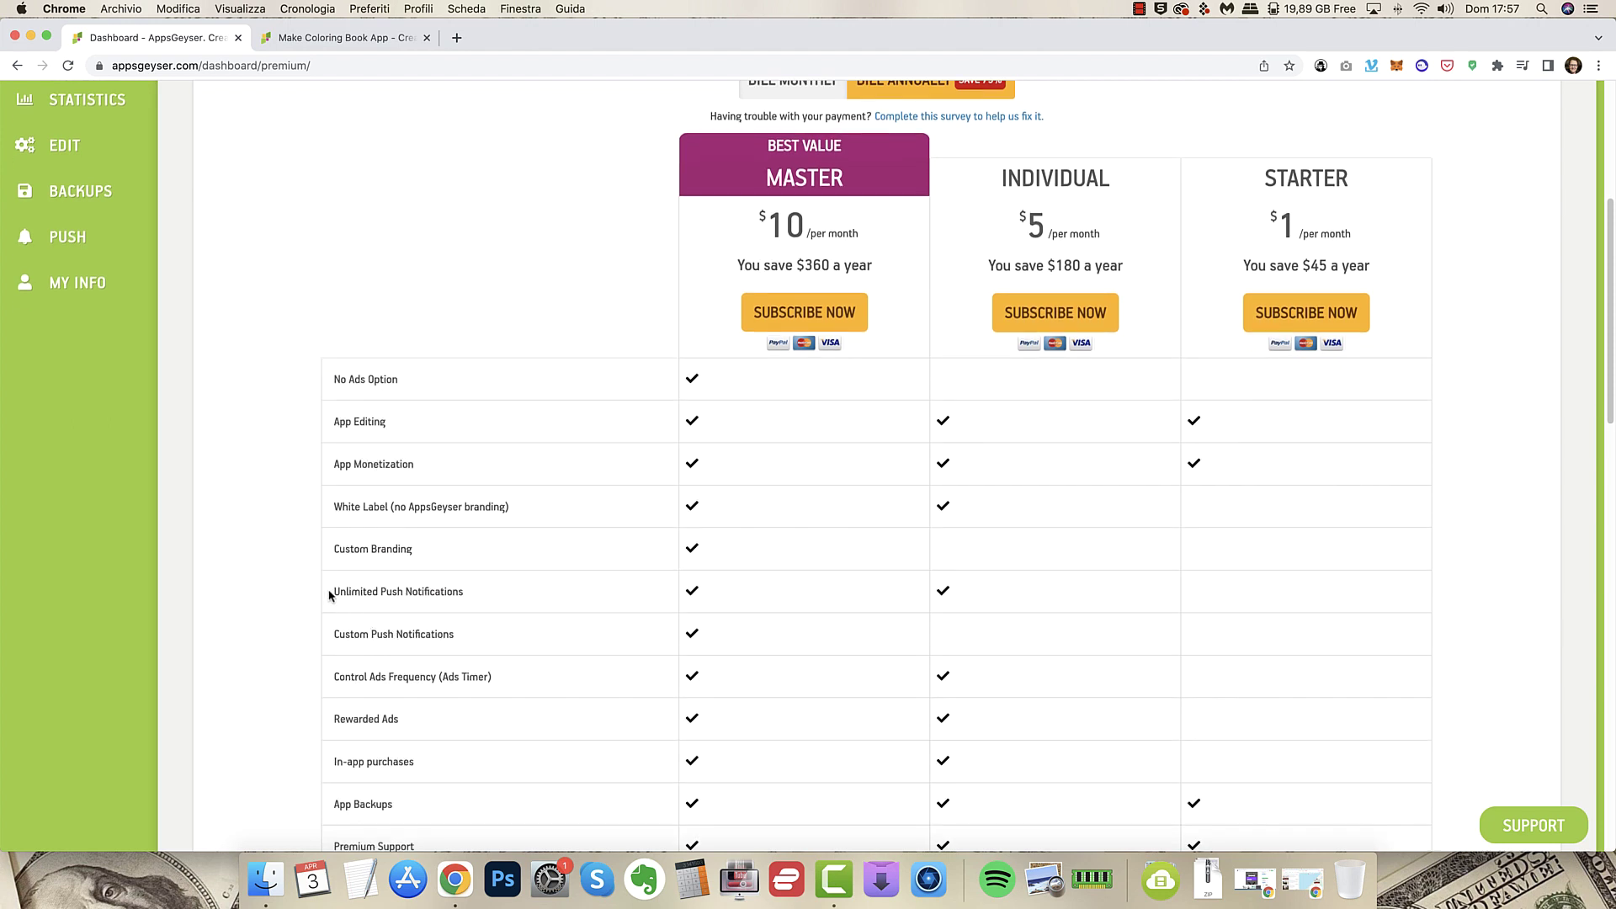
left_click_drag(329, 592, 472, 601)
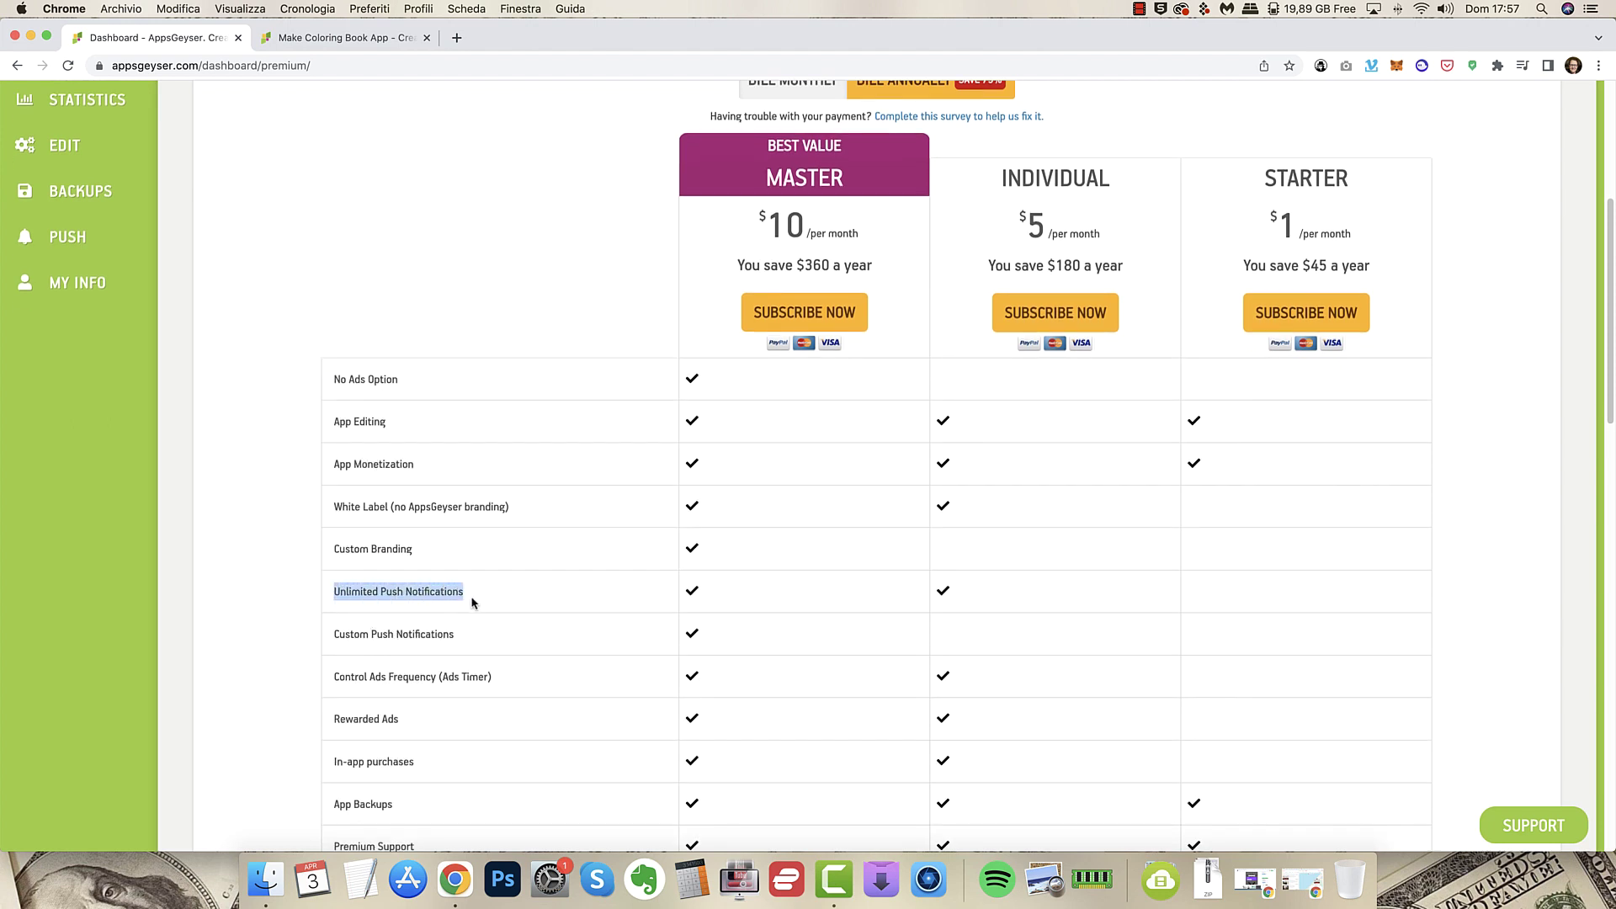
left_click(469, 599)
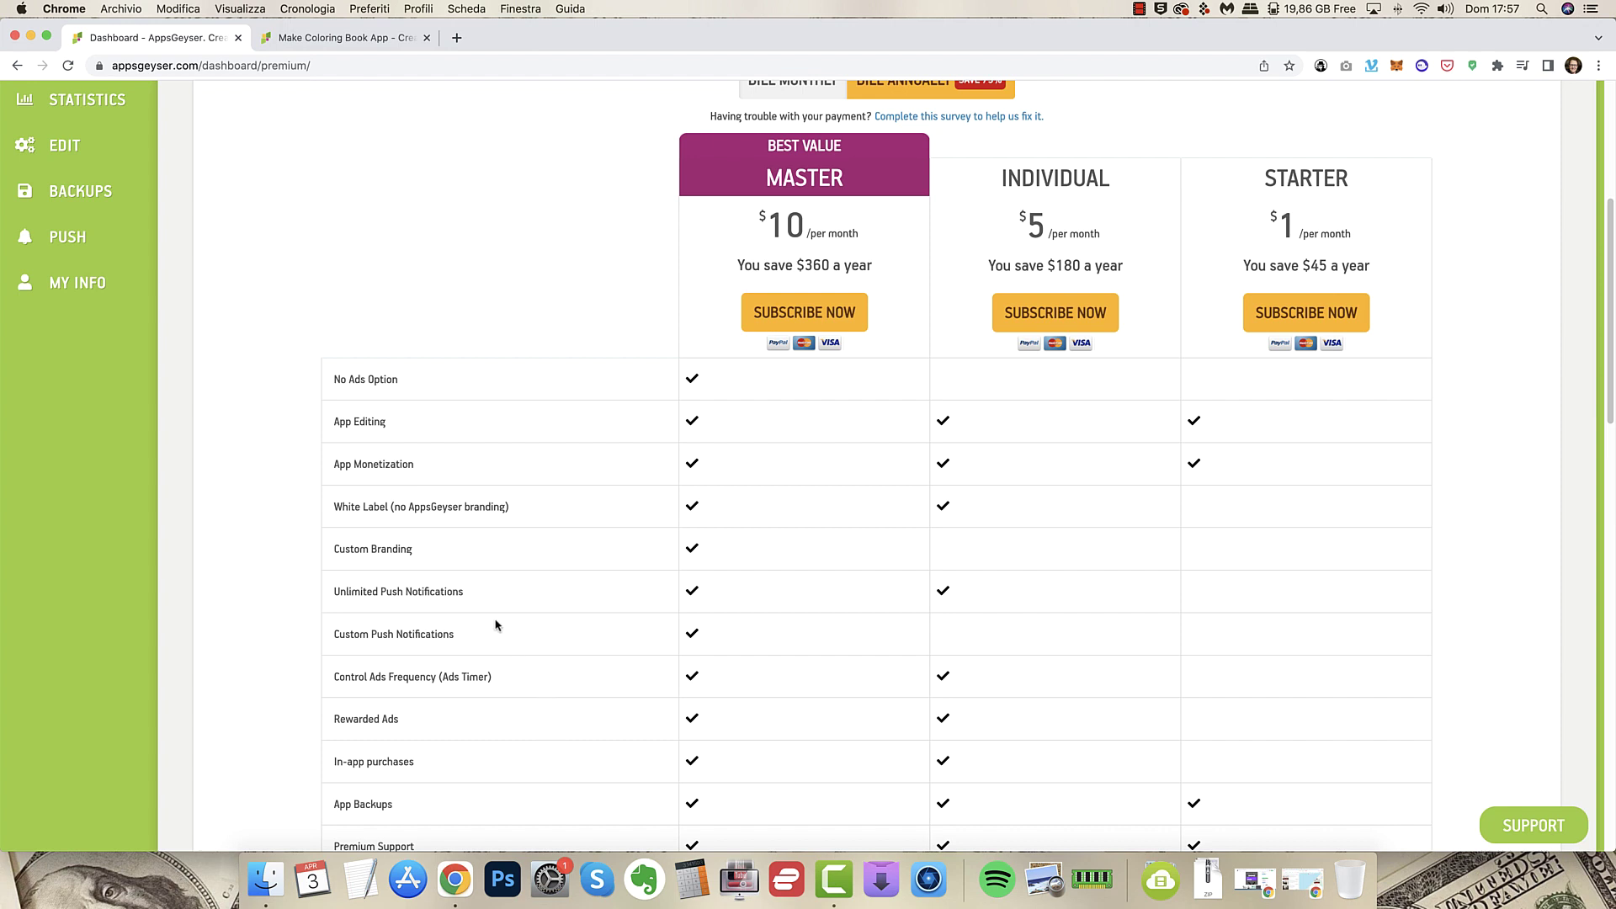
left_click_drag(462, 595, 487, 633)
left_click(280, 734)
scroll(447, 698, "down", 1)
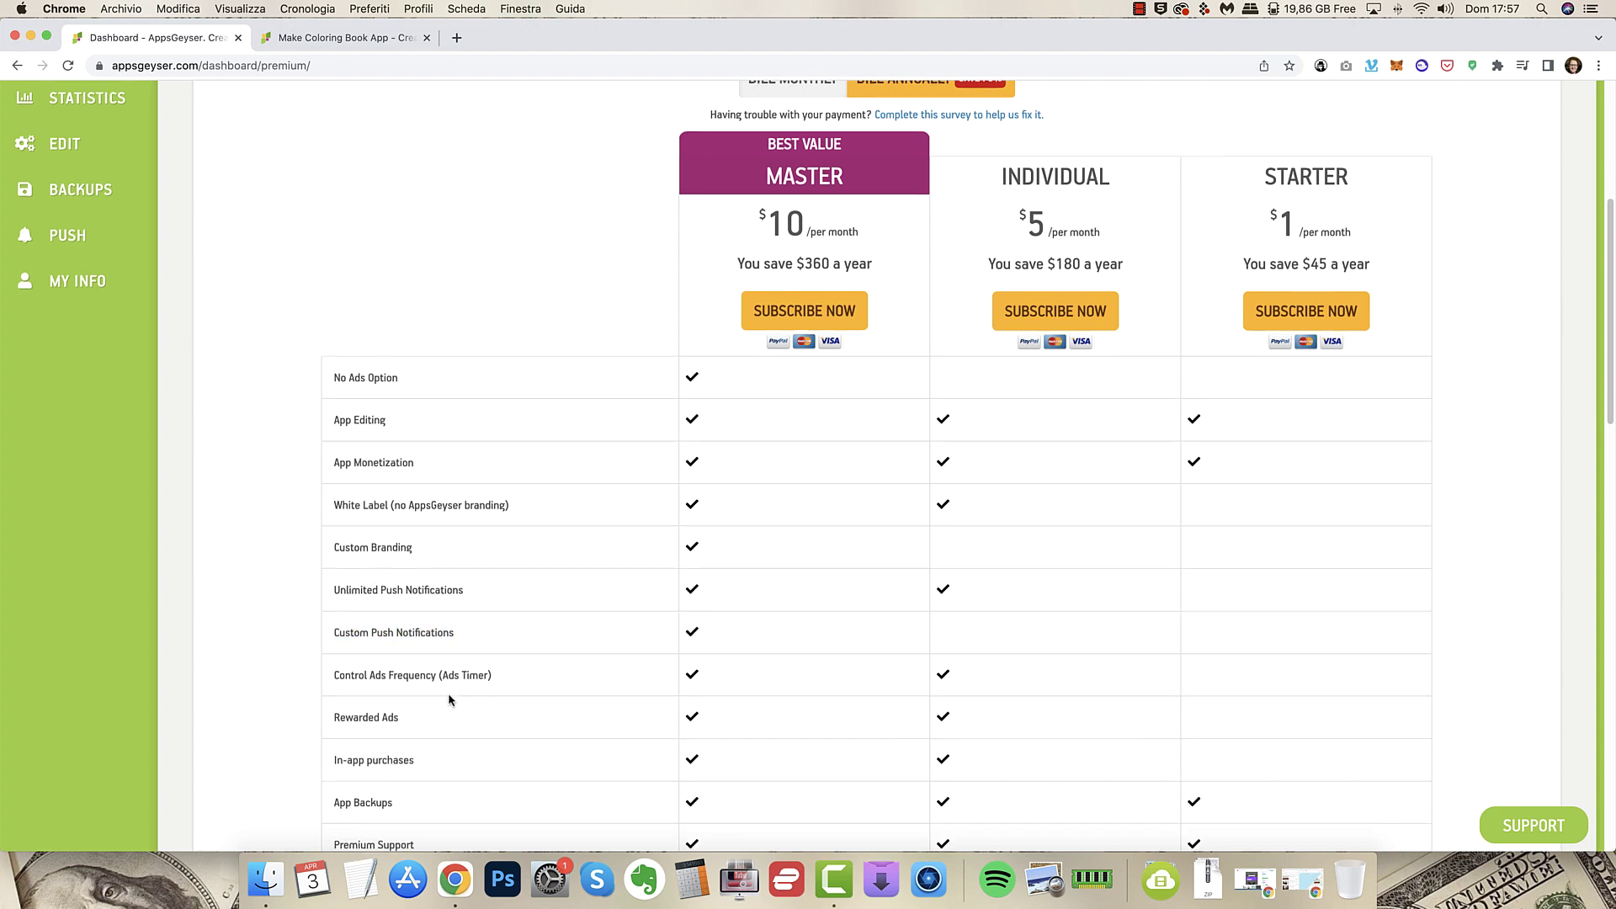
left_click_drag(335, 669, 475, 666)
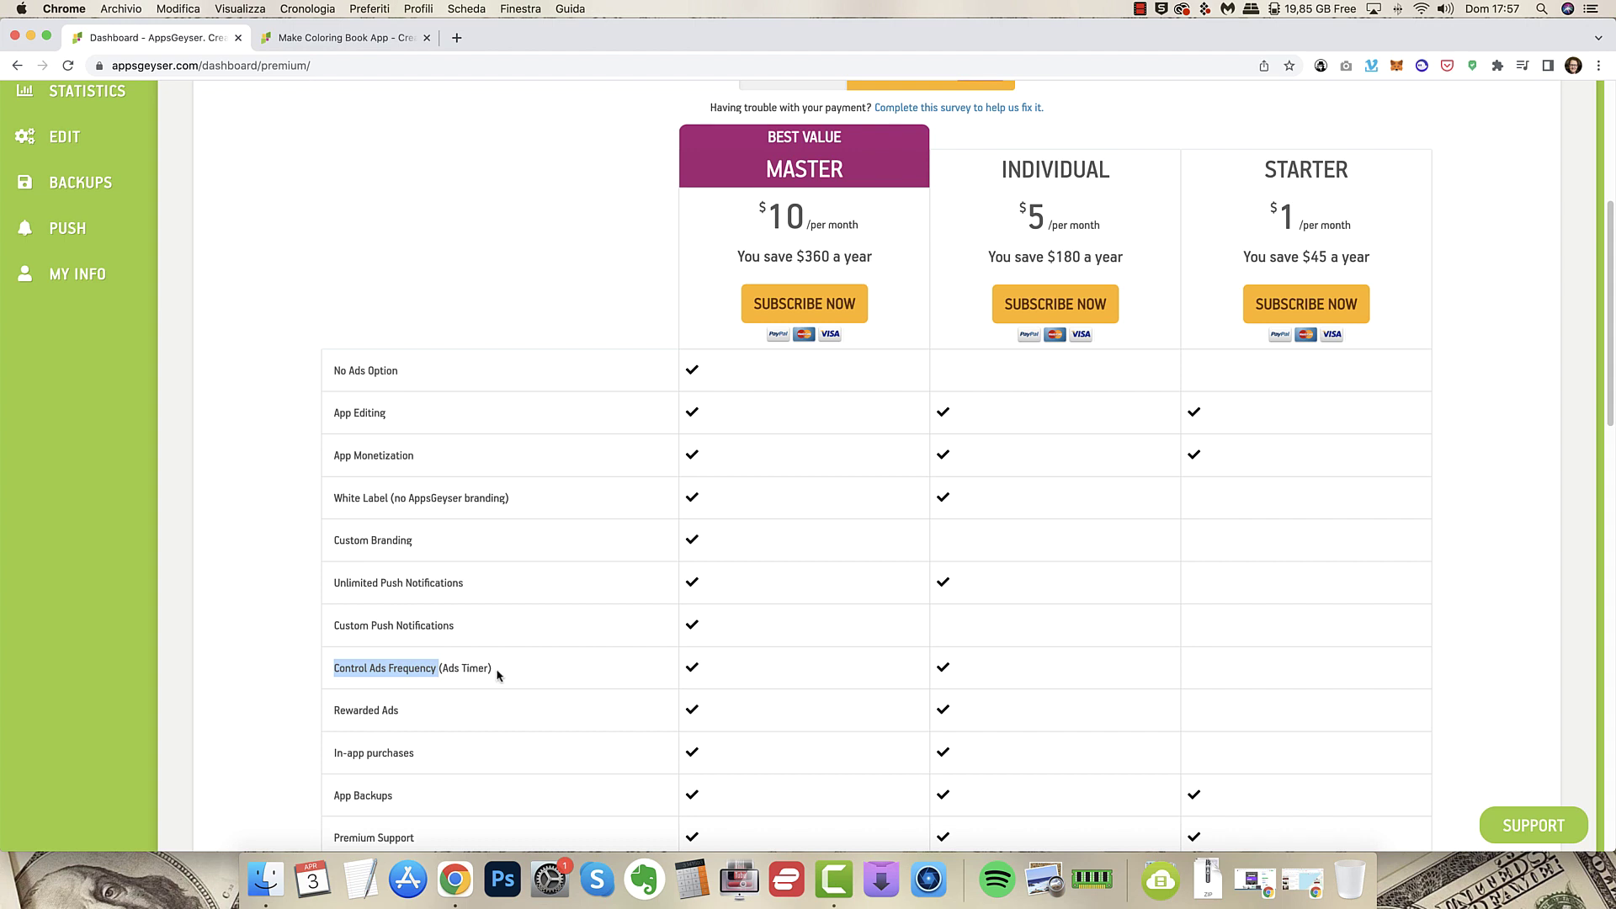
scroll(472, 685, "down", 5)
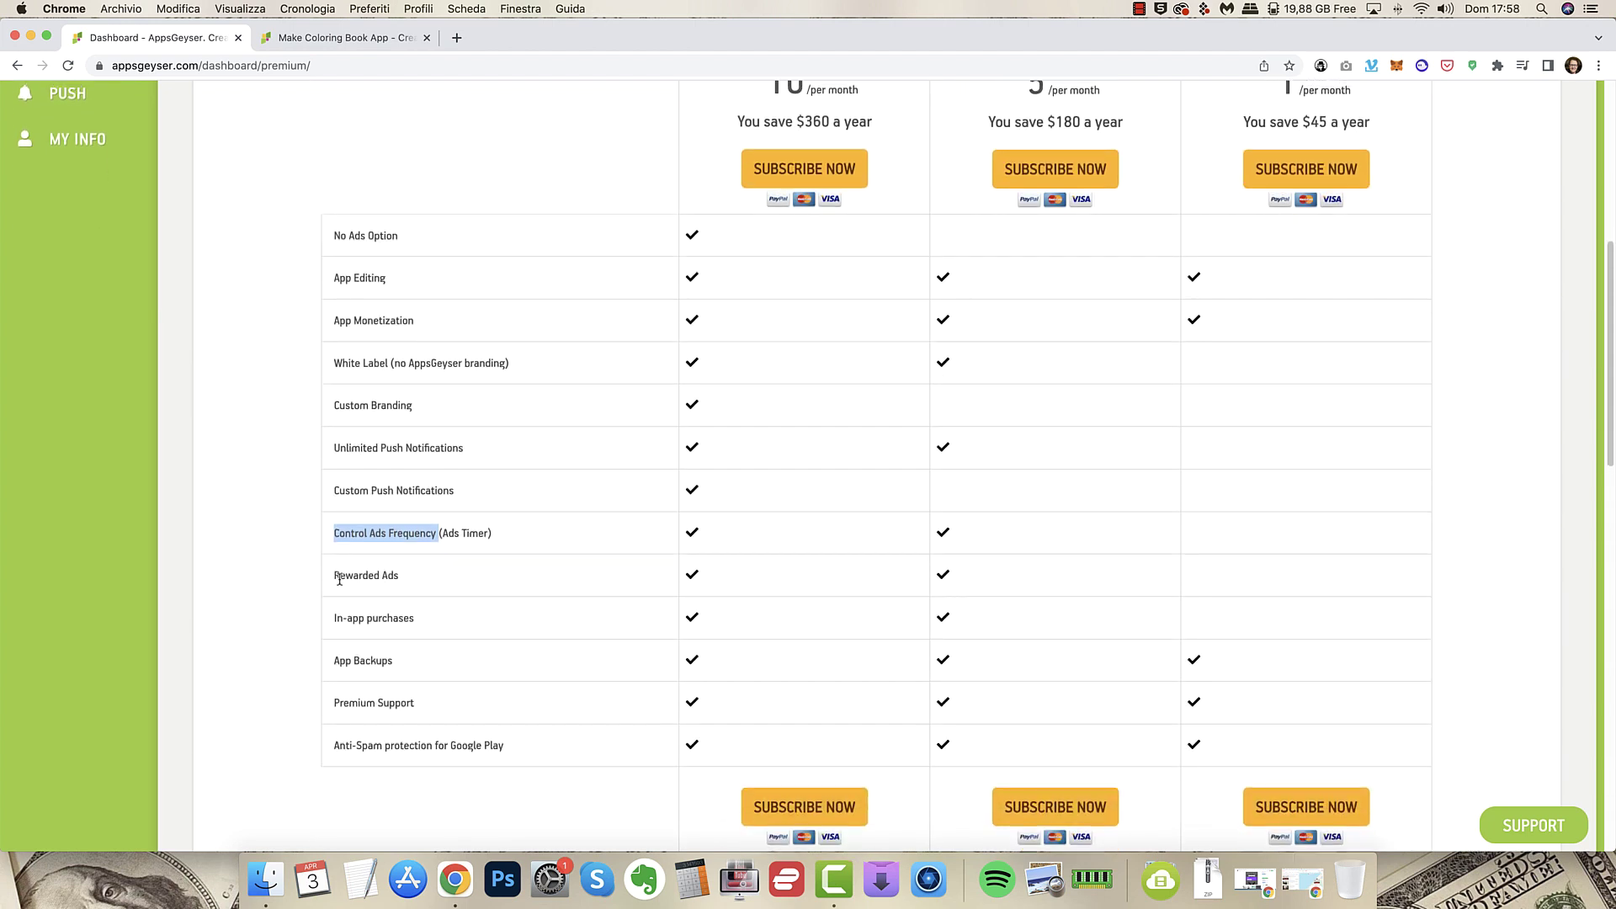
left_click_drag(335, 578, 409, 585)
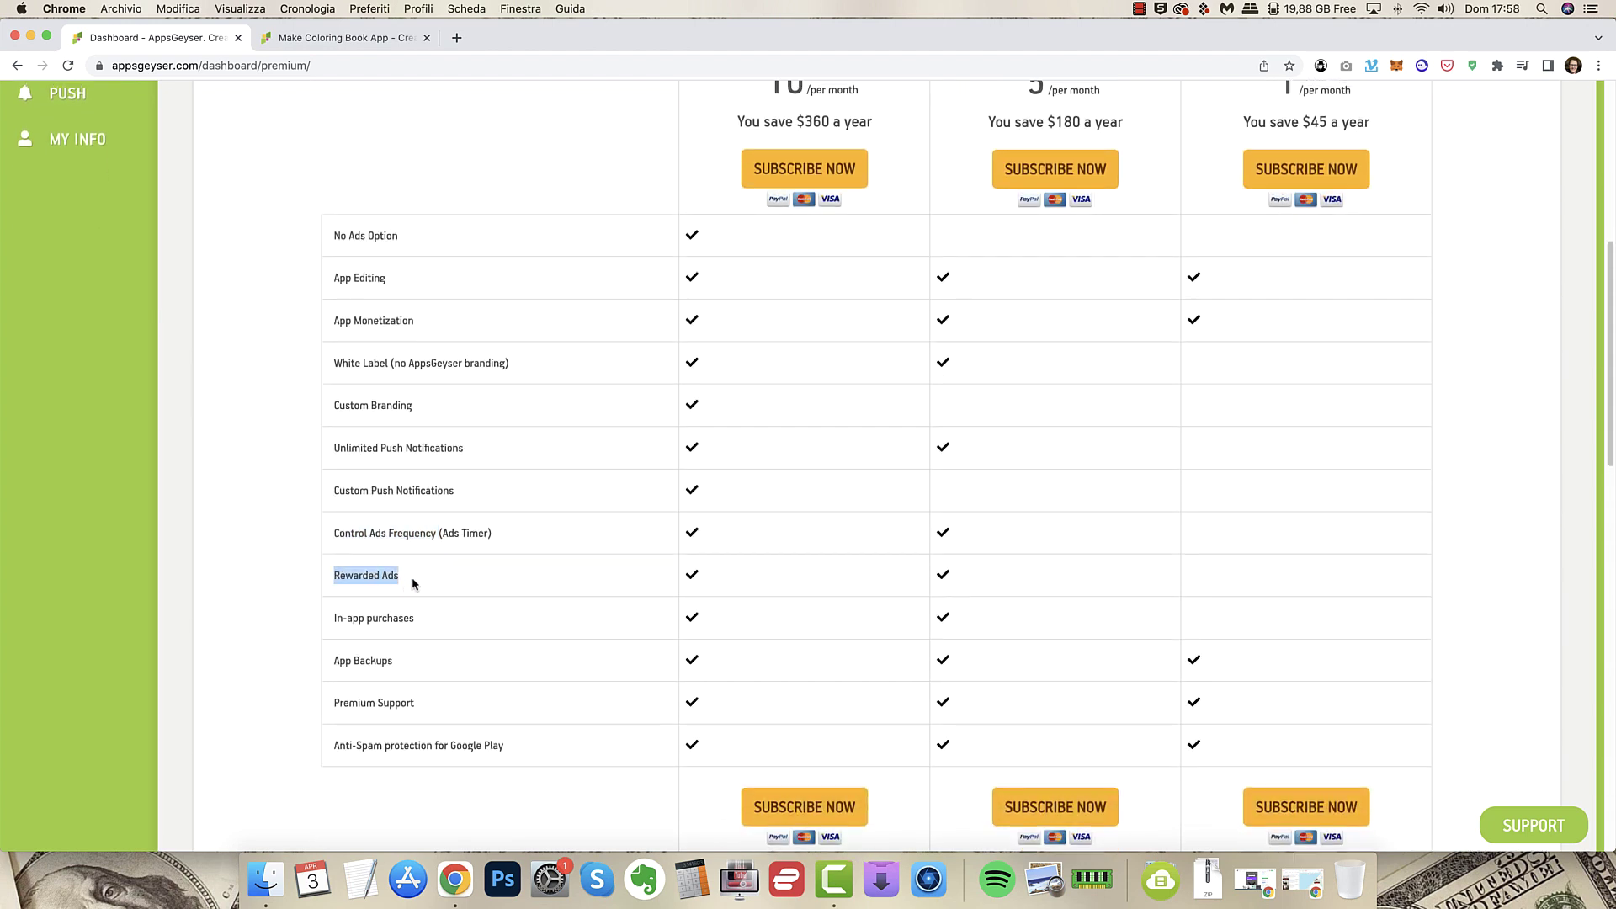
left_click(414, 583)
left_click_drag(335, 574, 436, 578)
left_click_drag(420, 621, 328, 630)
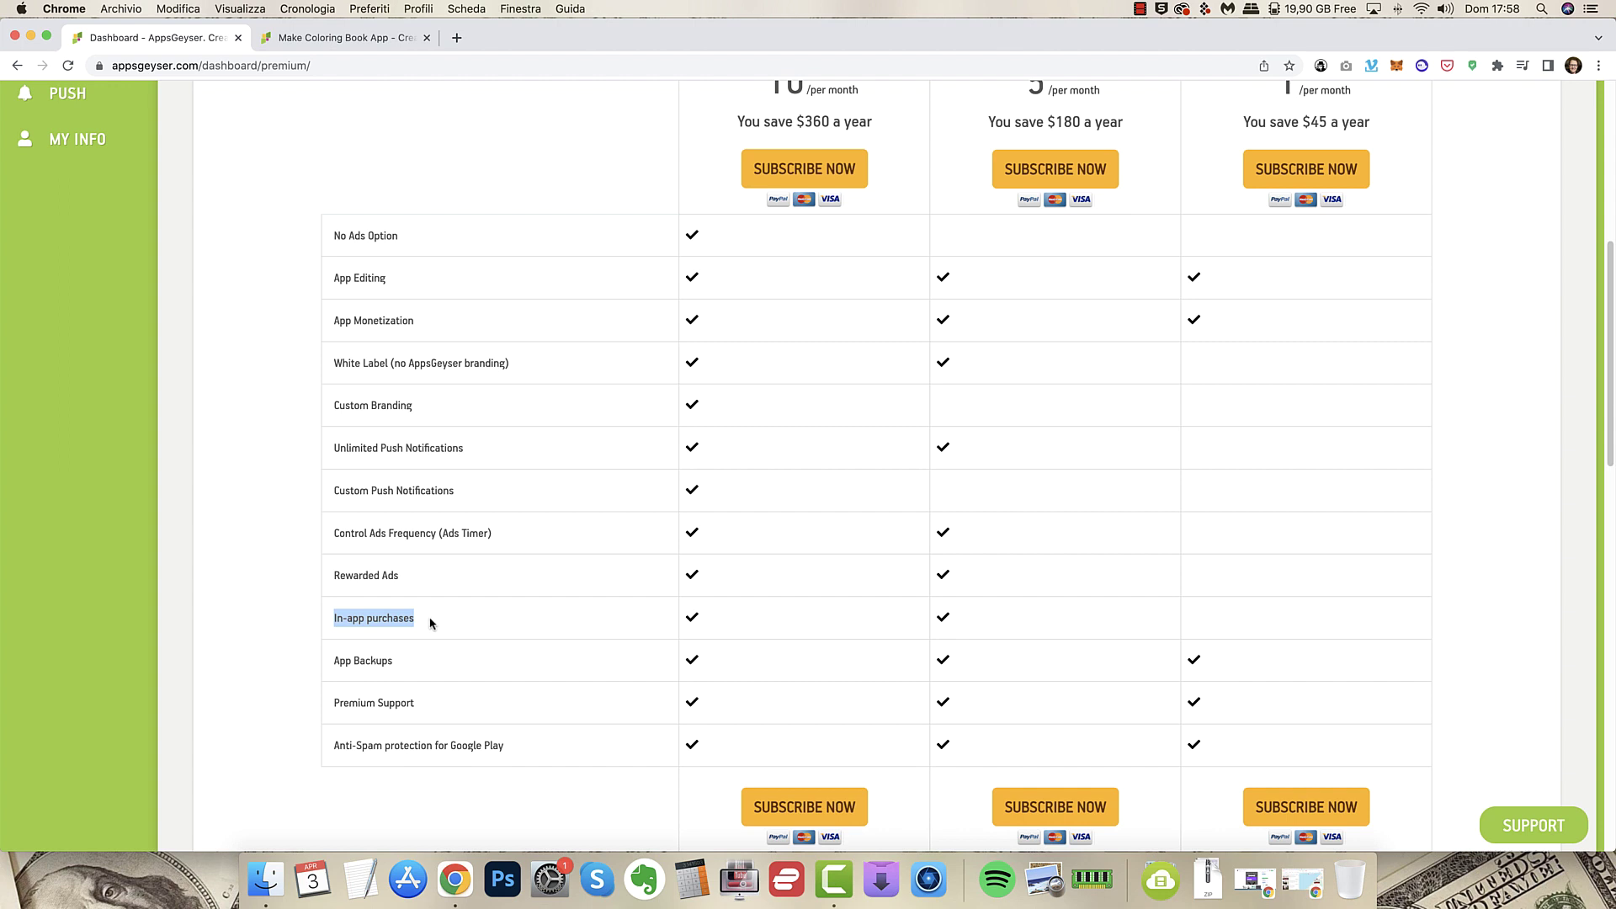
scroll(340, 662, "down", 2)
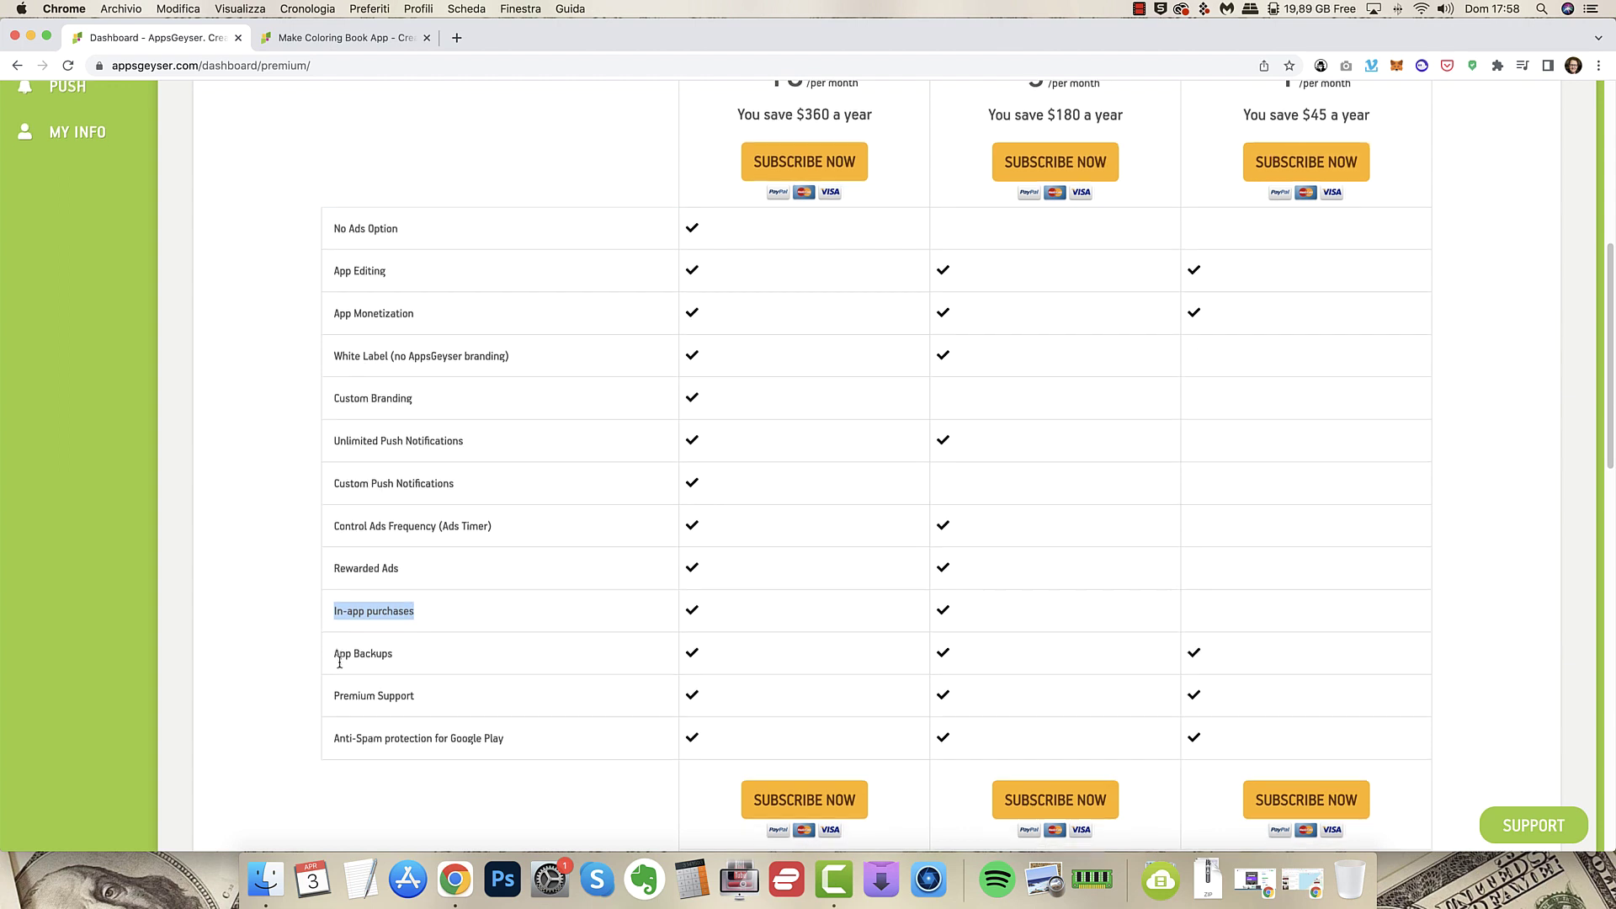
scroll(340, 662, "down", 3)
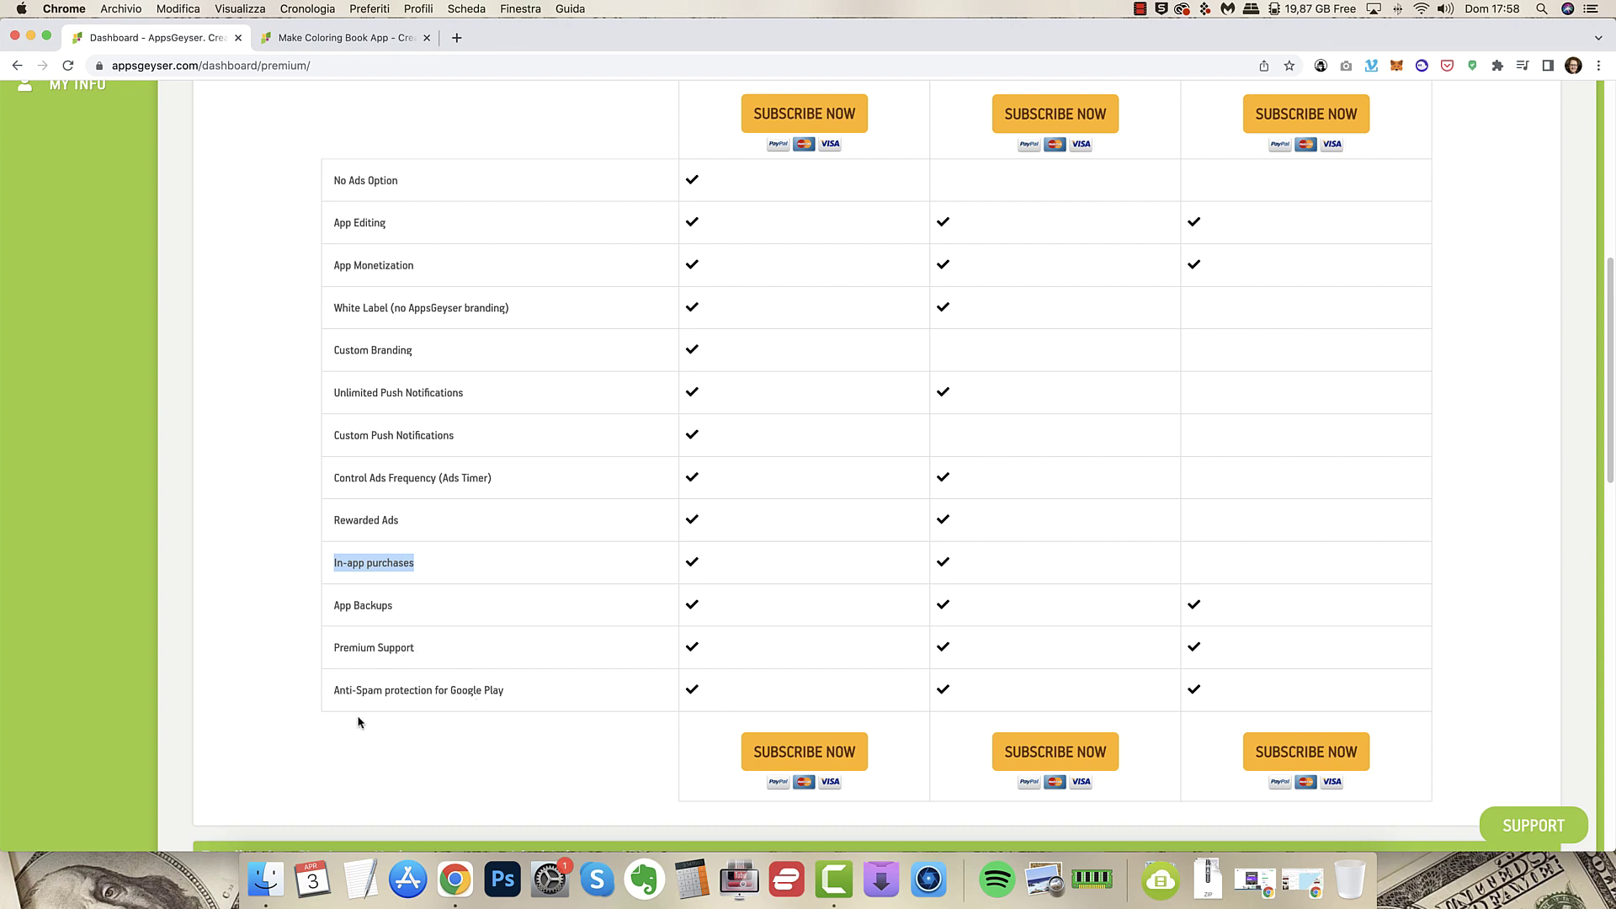
left_click_drag(499, 696, 432, 689)
left_click(552, 744)
scroll(559, 707, "up", 10)
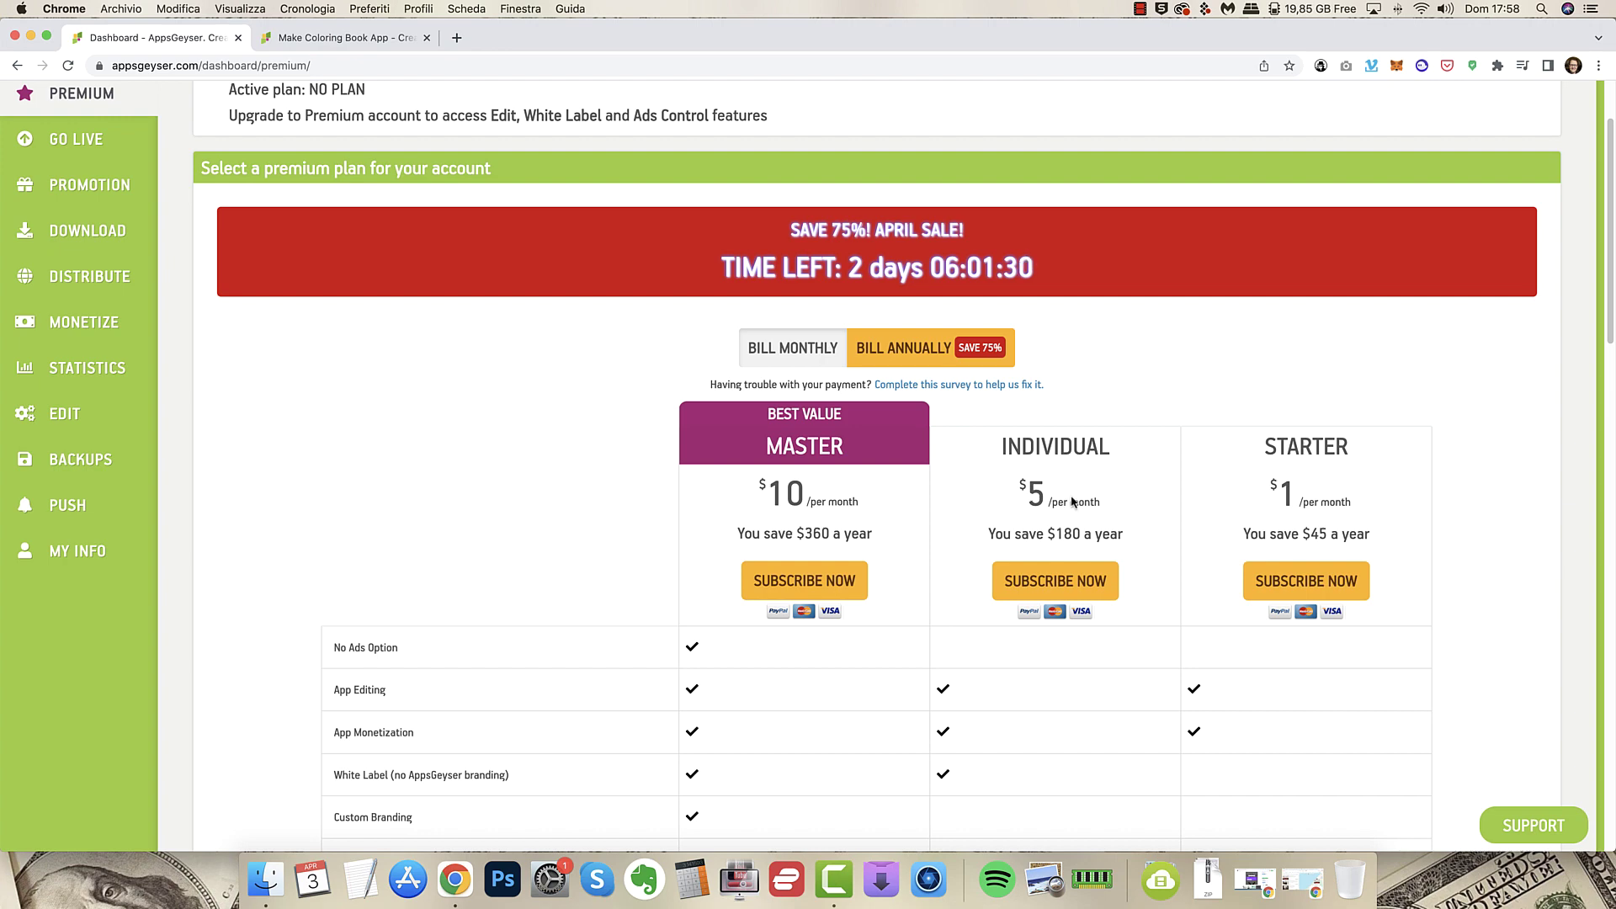
scroll(1285, 480, "down", 2)
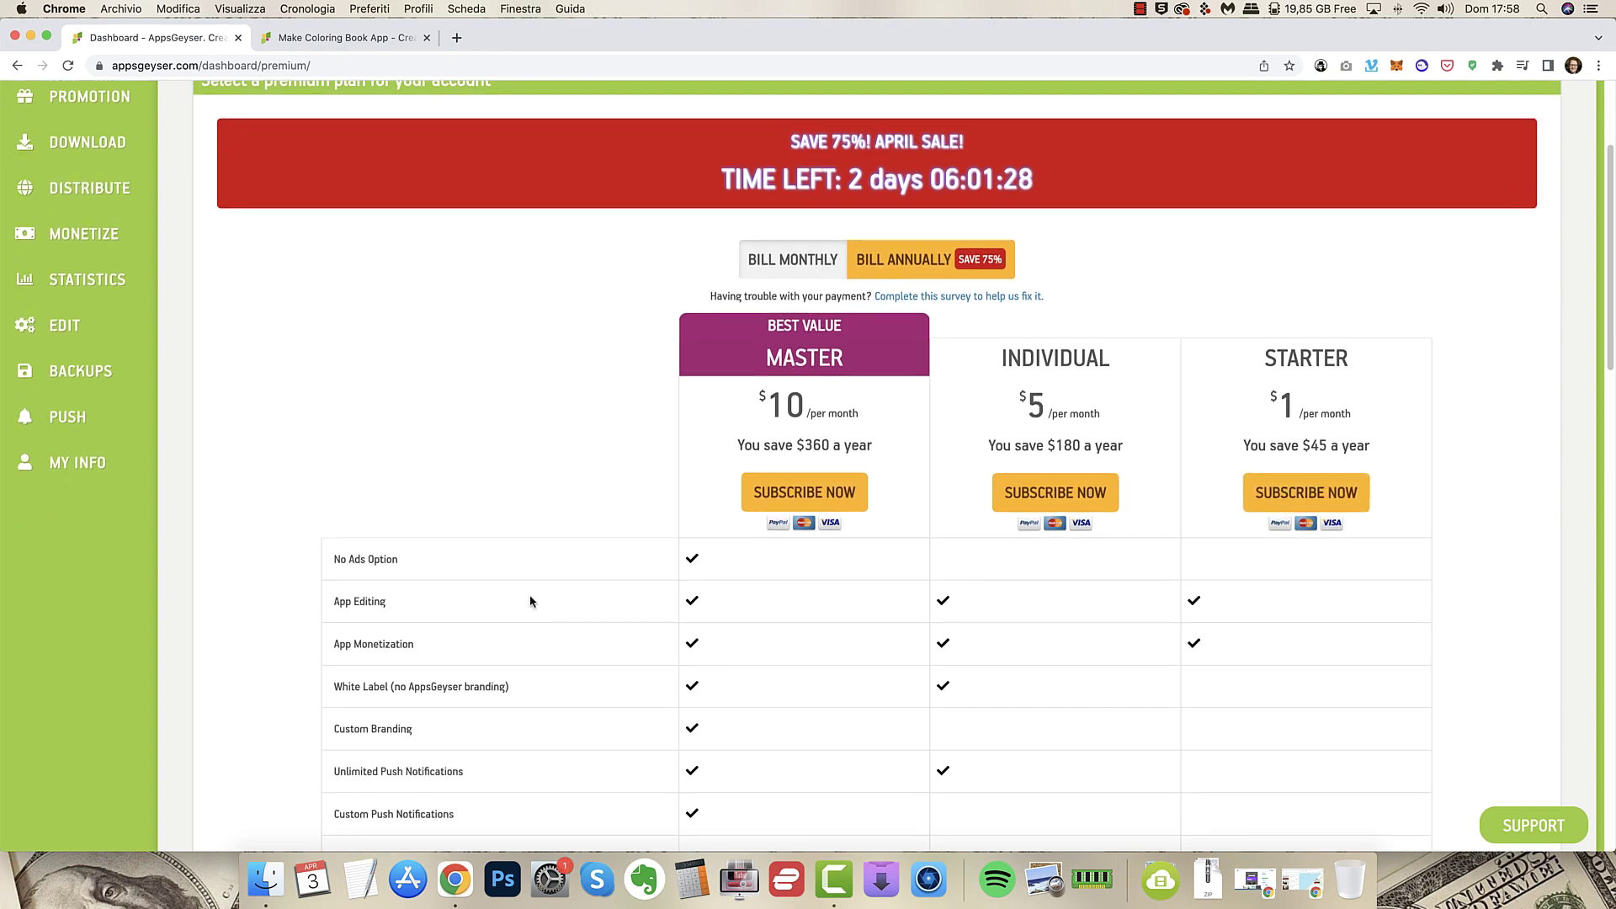
scroll(1043, 587, "down", 9)
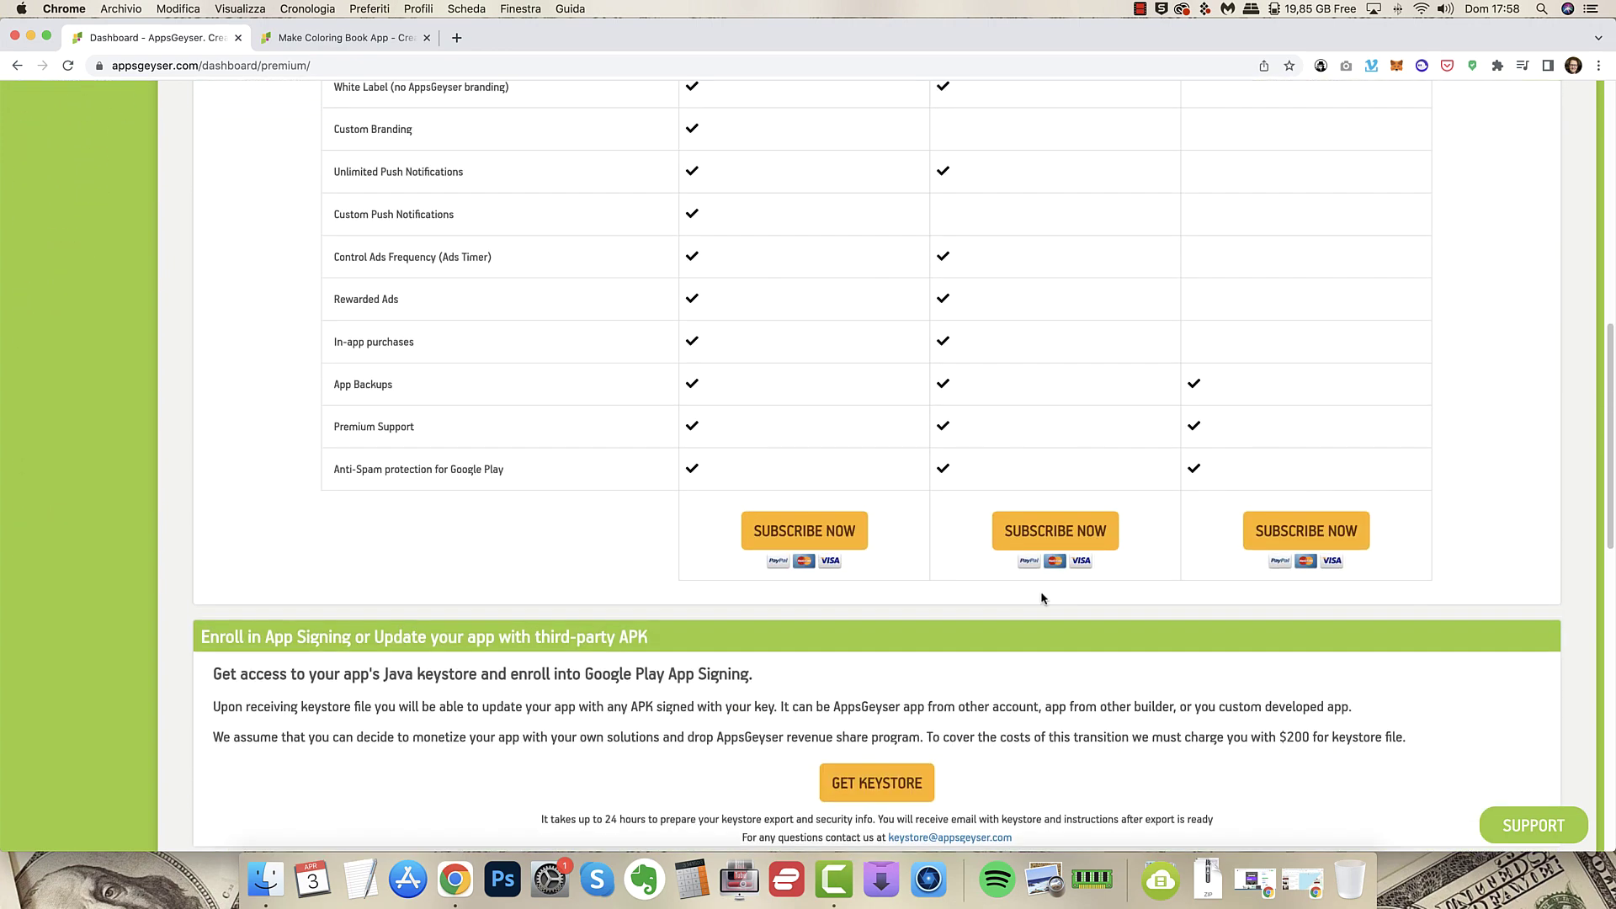
scroll(1043, 589, "up", 6)
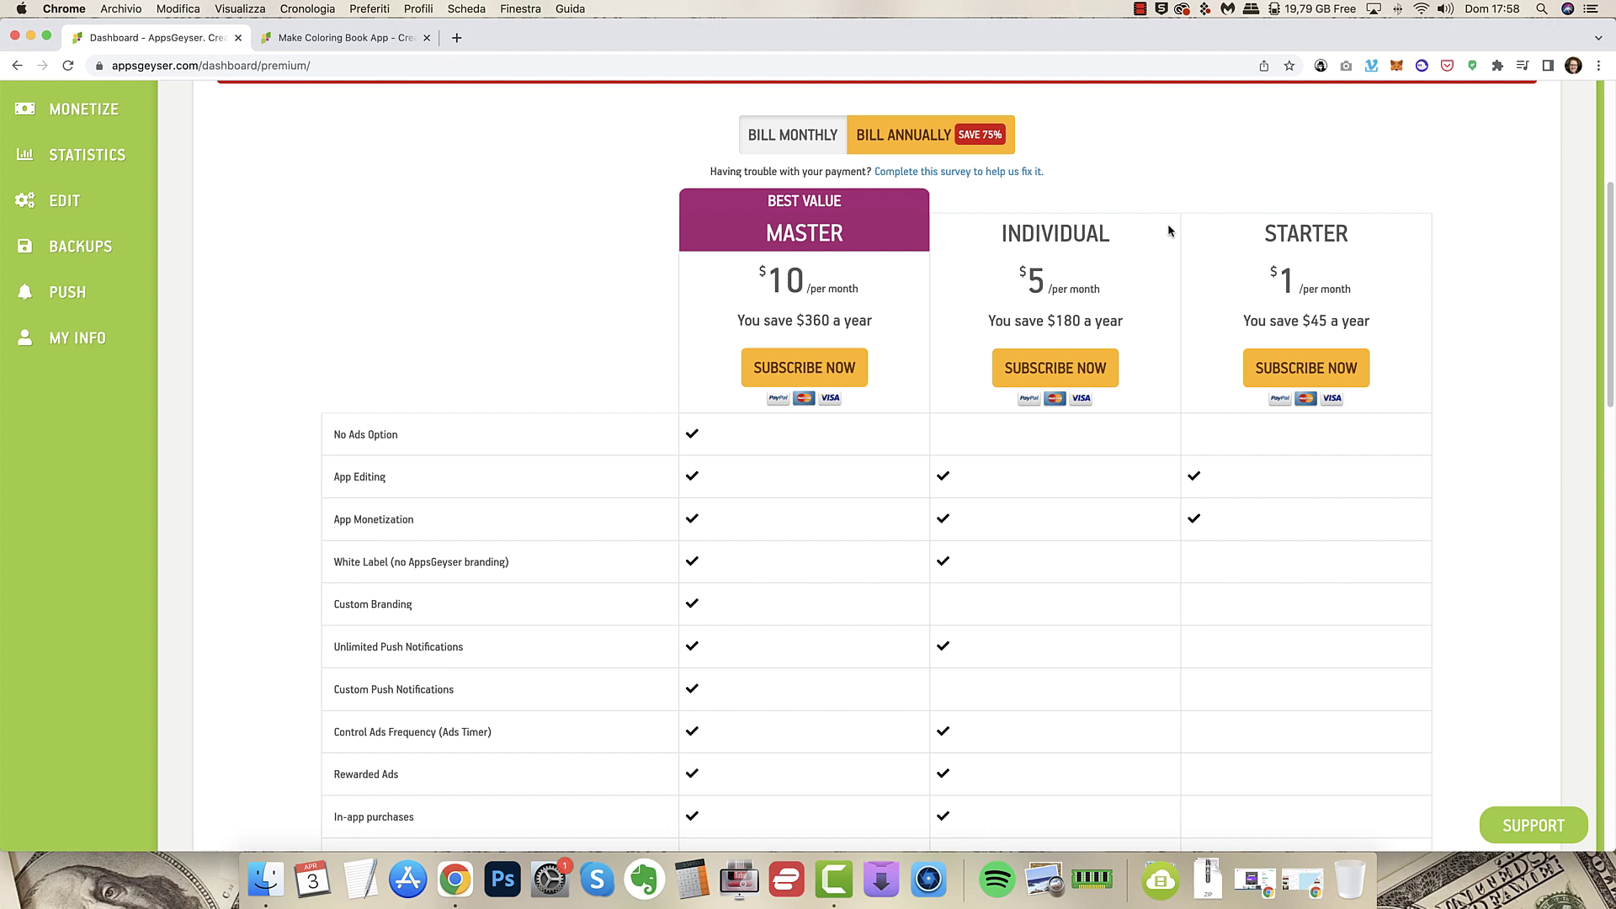
scroll(1169, 252, "up", 4)
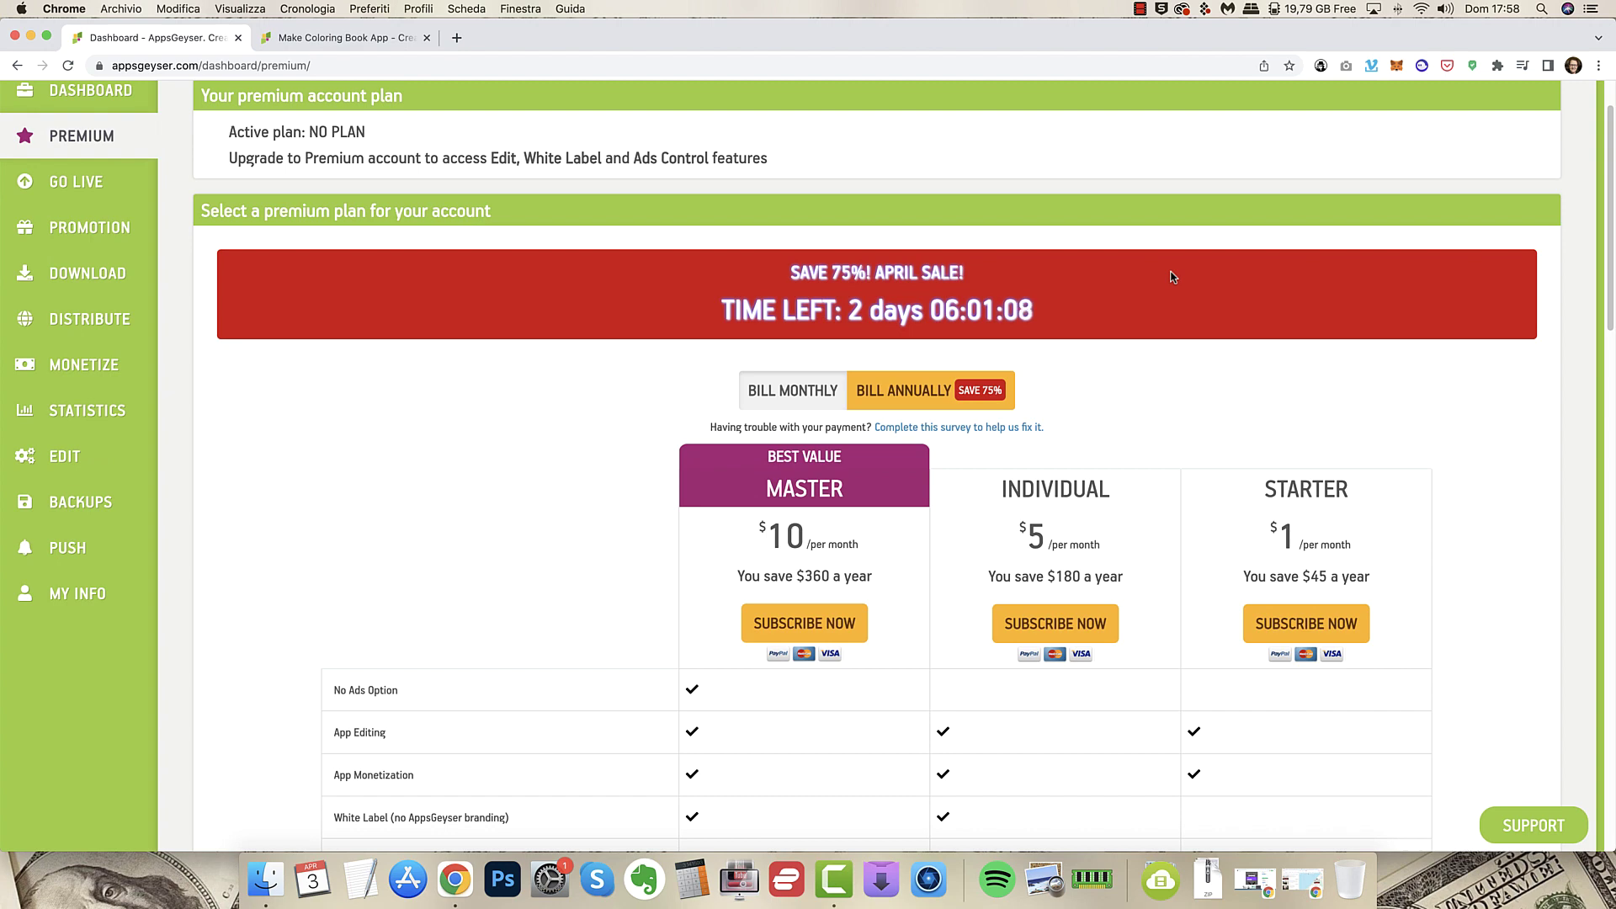
Compare monthly and annual billing, marking the Master plan's 40 per month monthly price.
left_click(752, 401)
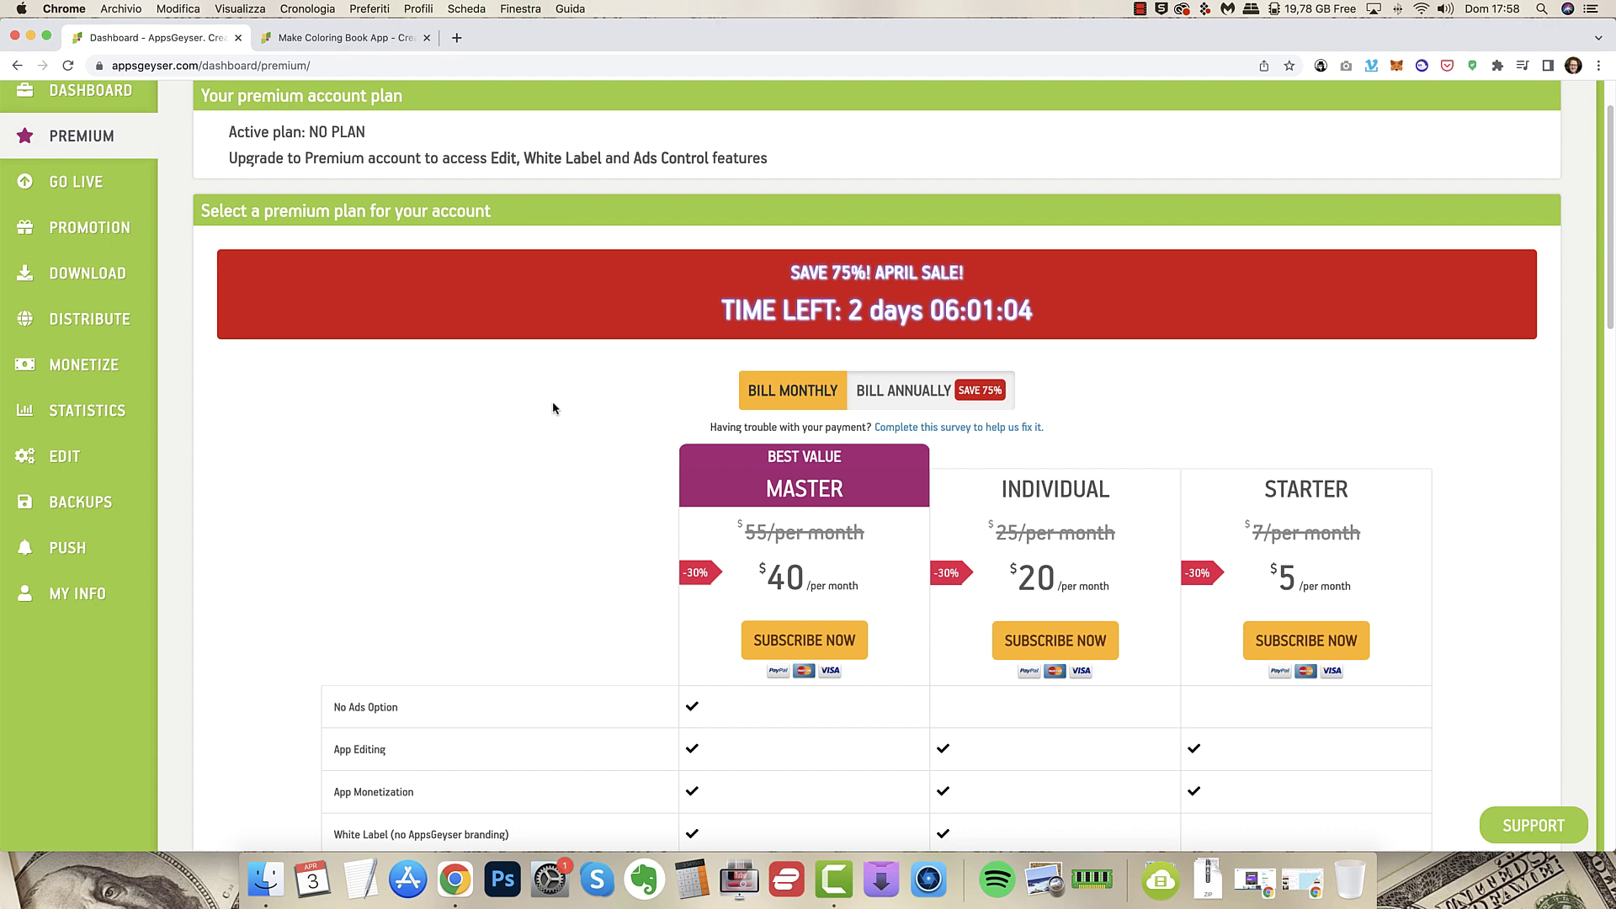
scroll(522, 404, "down", 1)
scroll(501, 406, "down", 2)
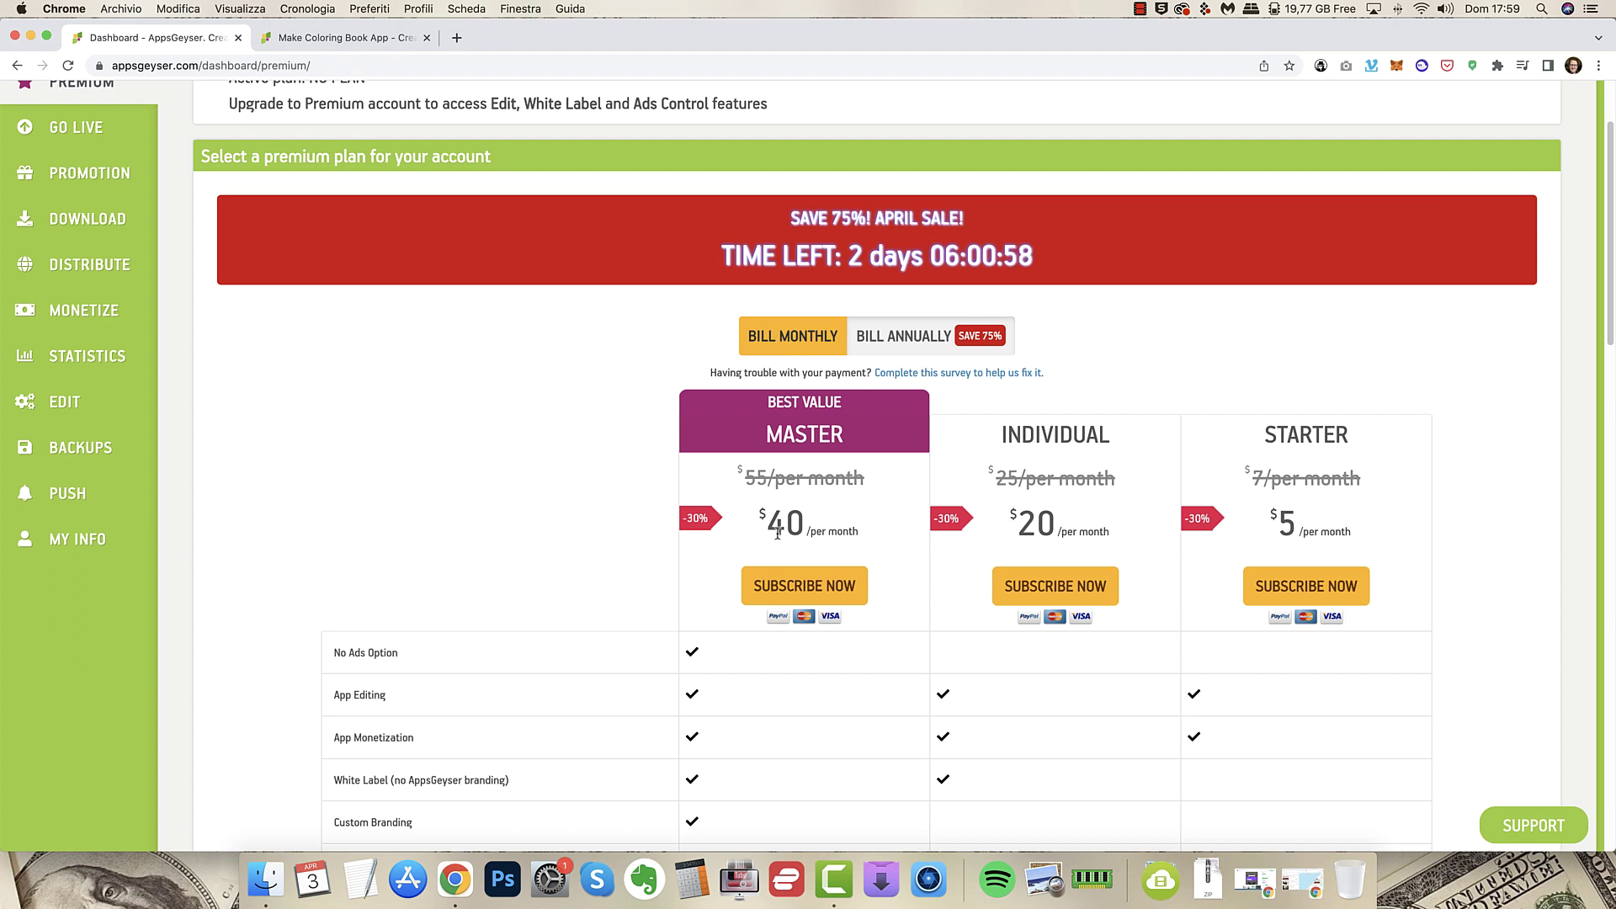
left_click(881, 340)
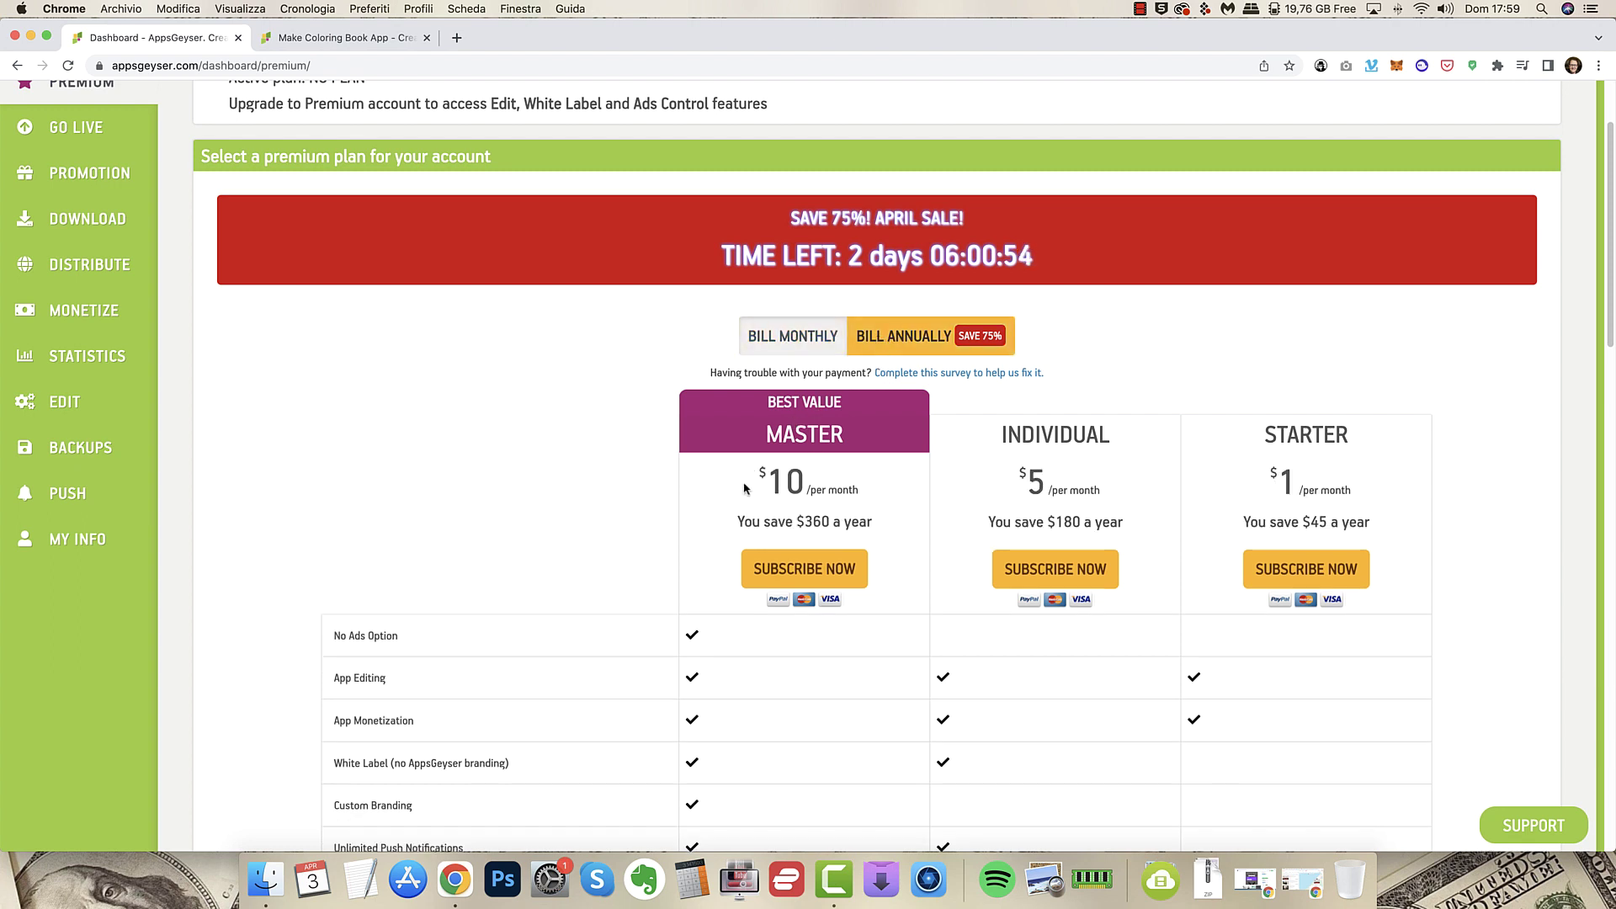
left_click(772, 339)
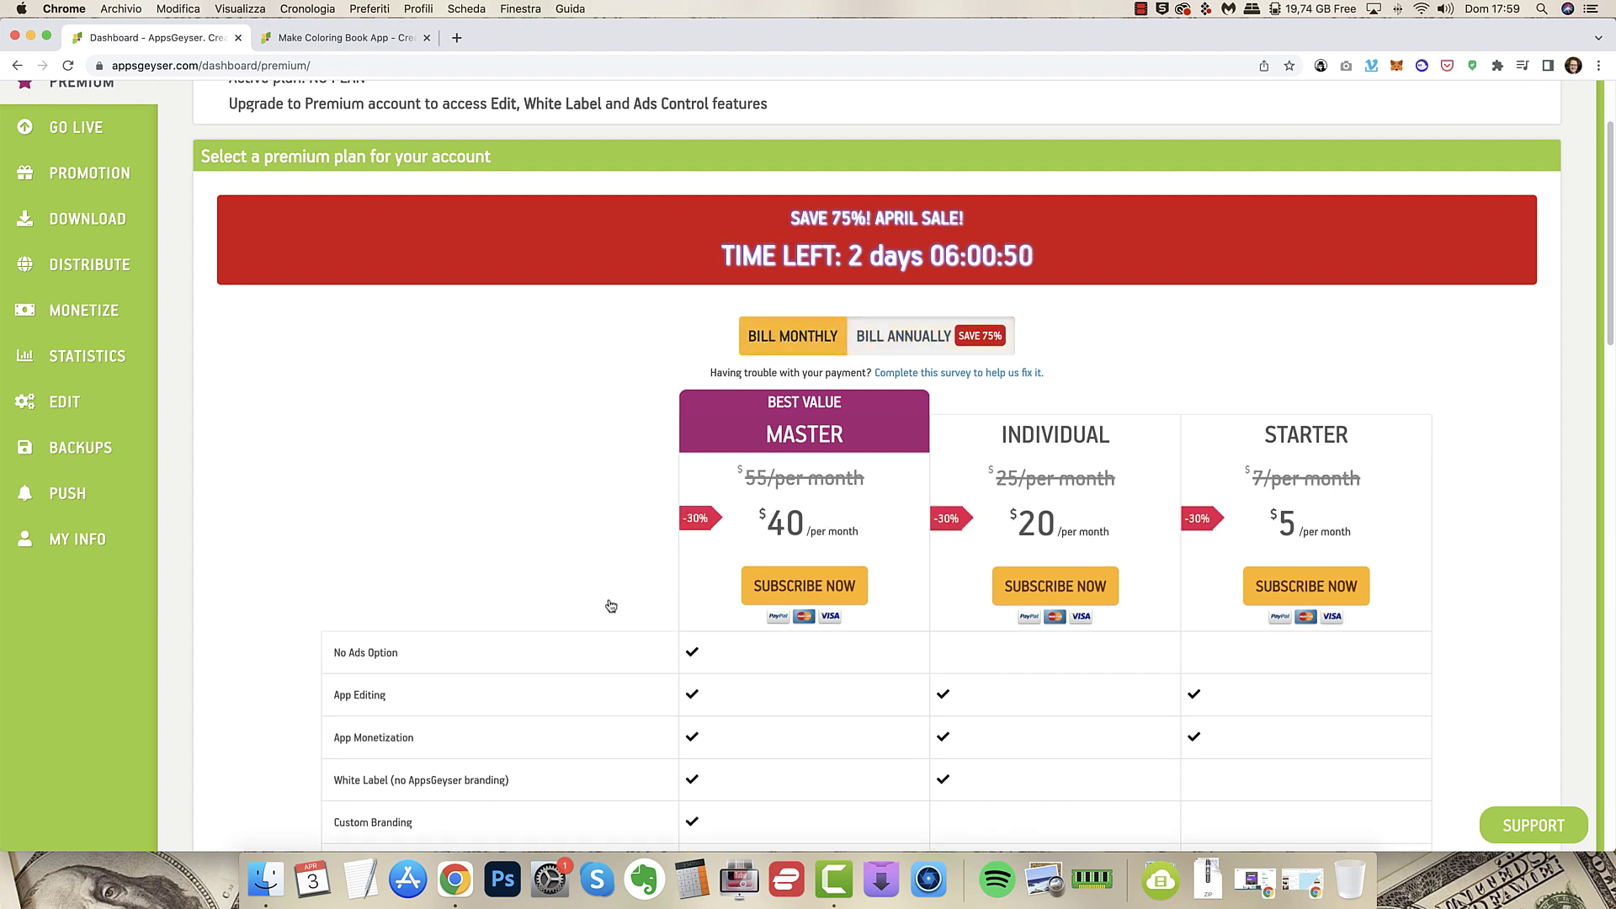
left_click_drag(759, 521, 854, 527)
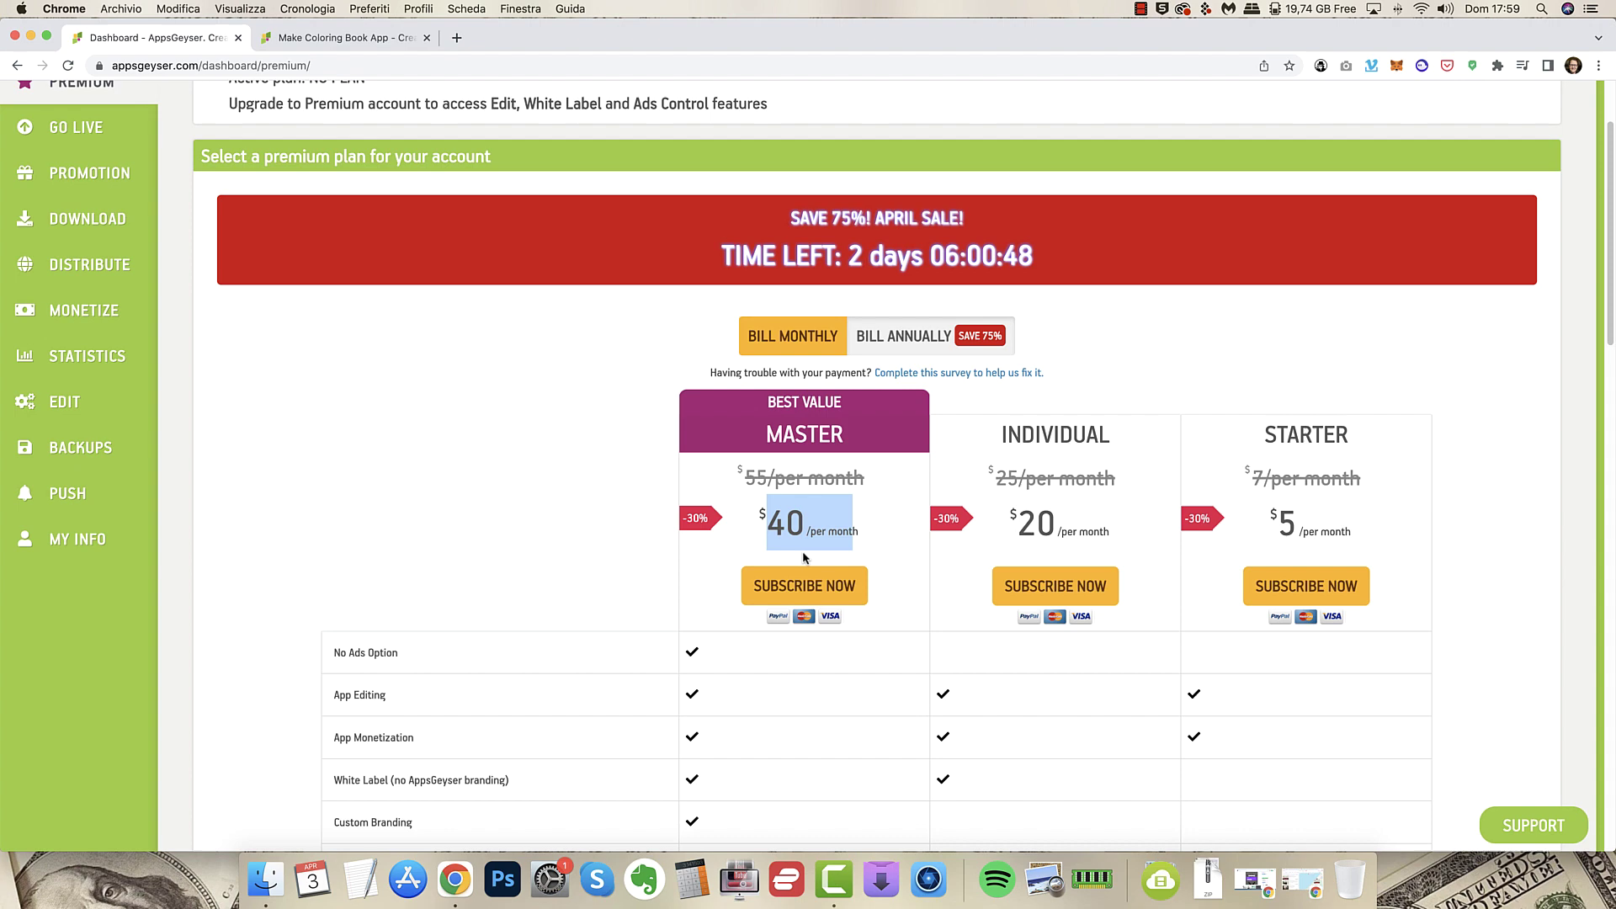
Switch back to annual billing and scroll through the plan features.
left_click(934, 338)
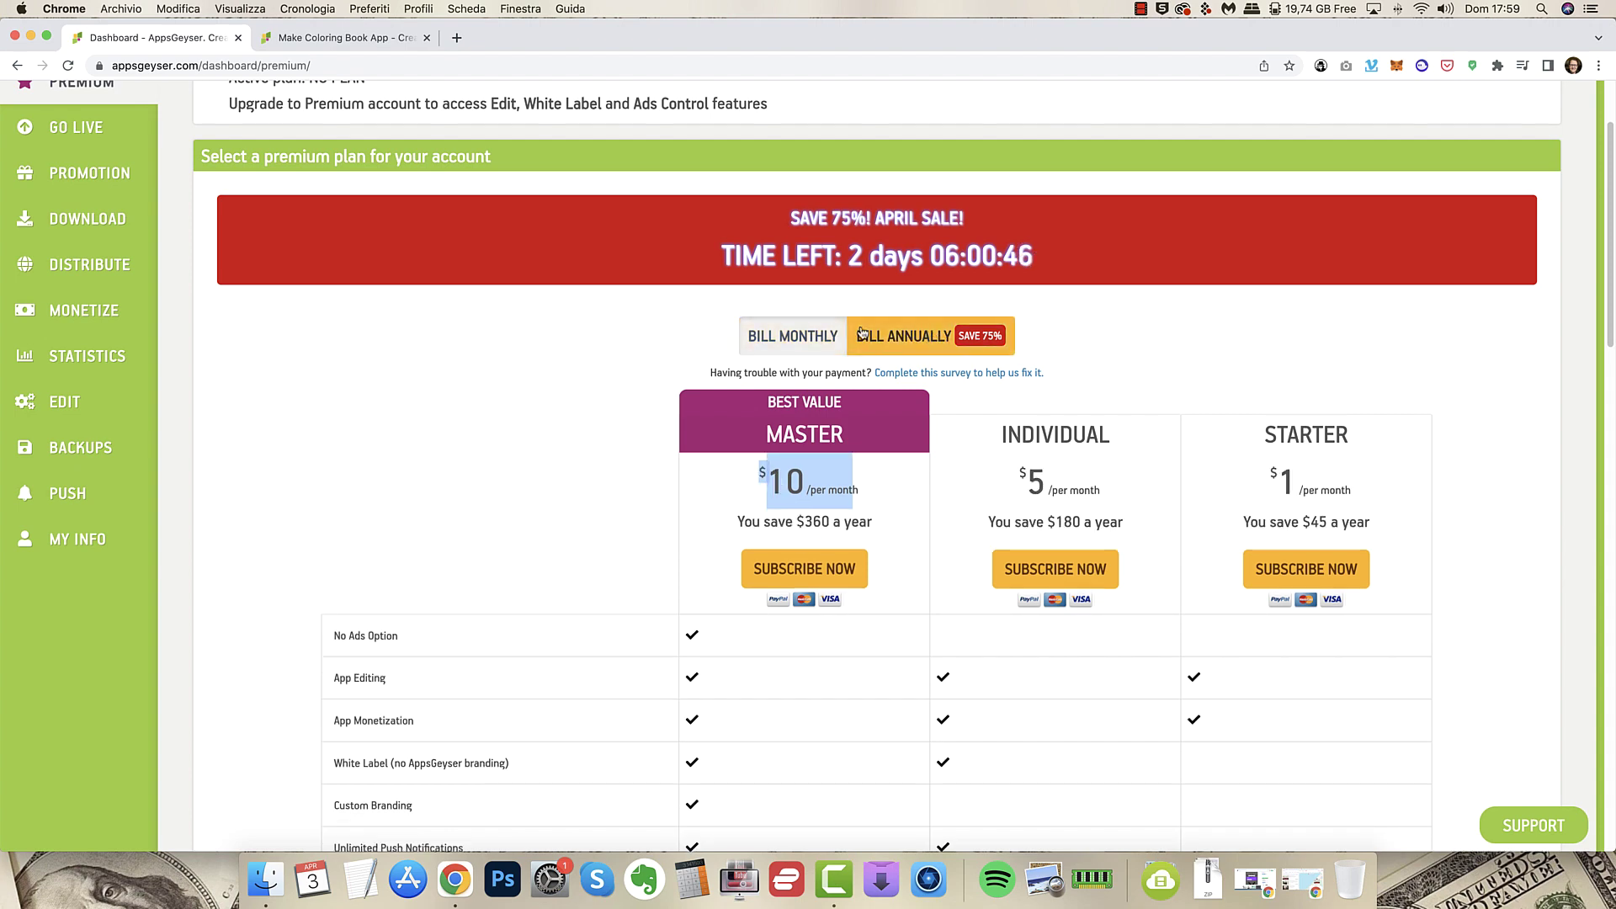
scroll(455, 574, "down", 1)
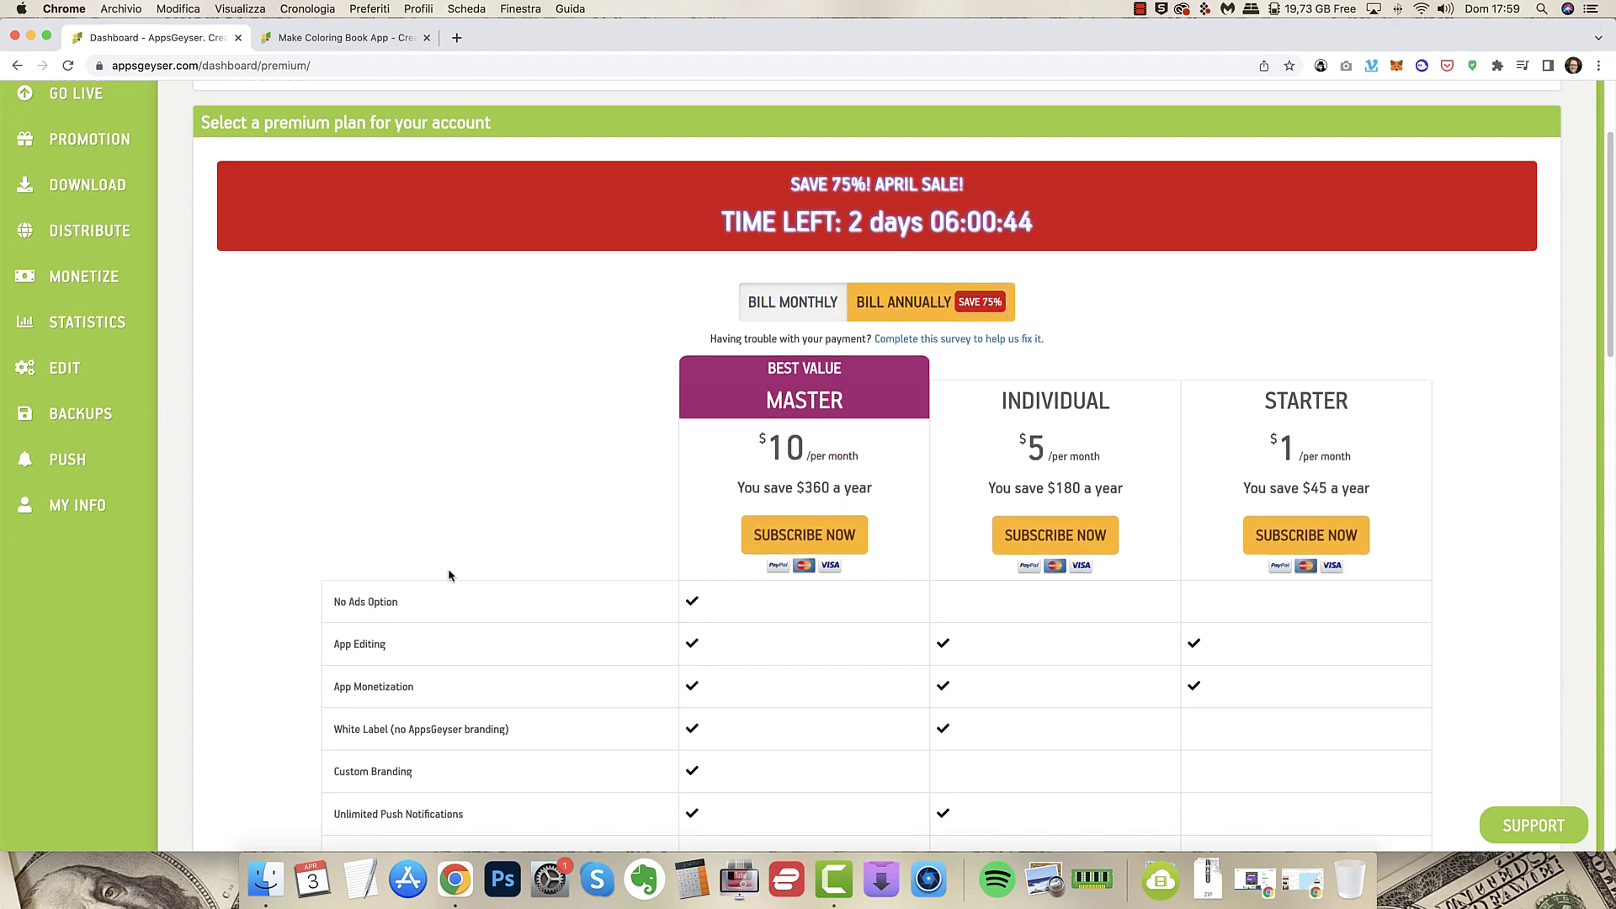
scroll(334, 526, "down", 15)
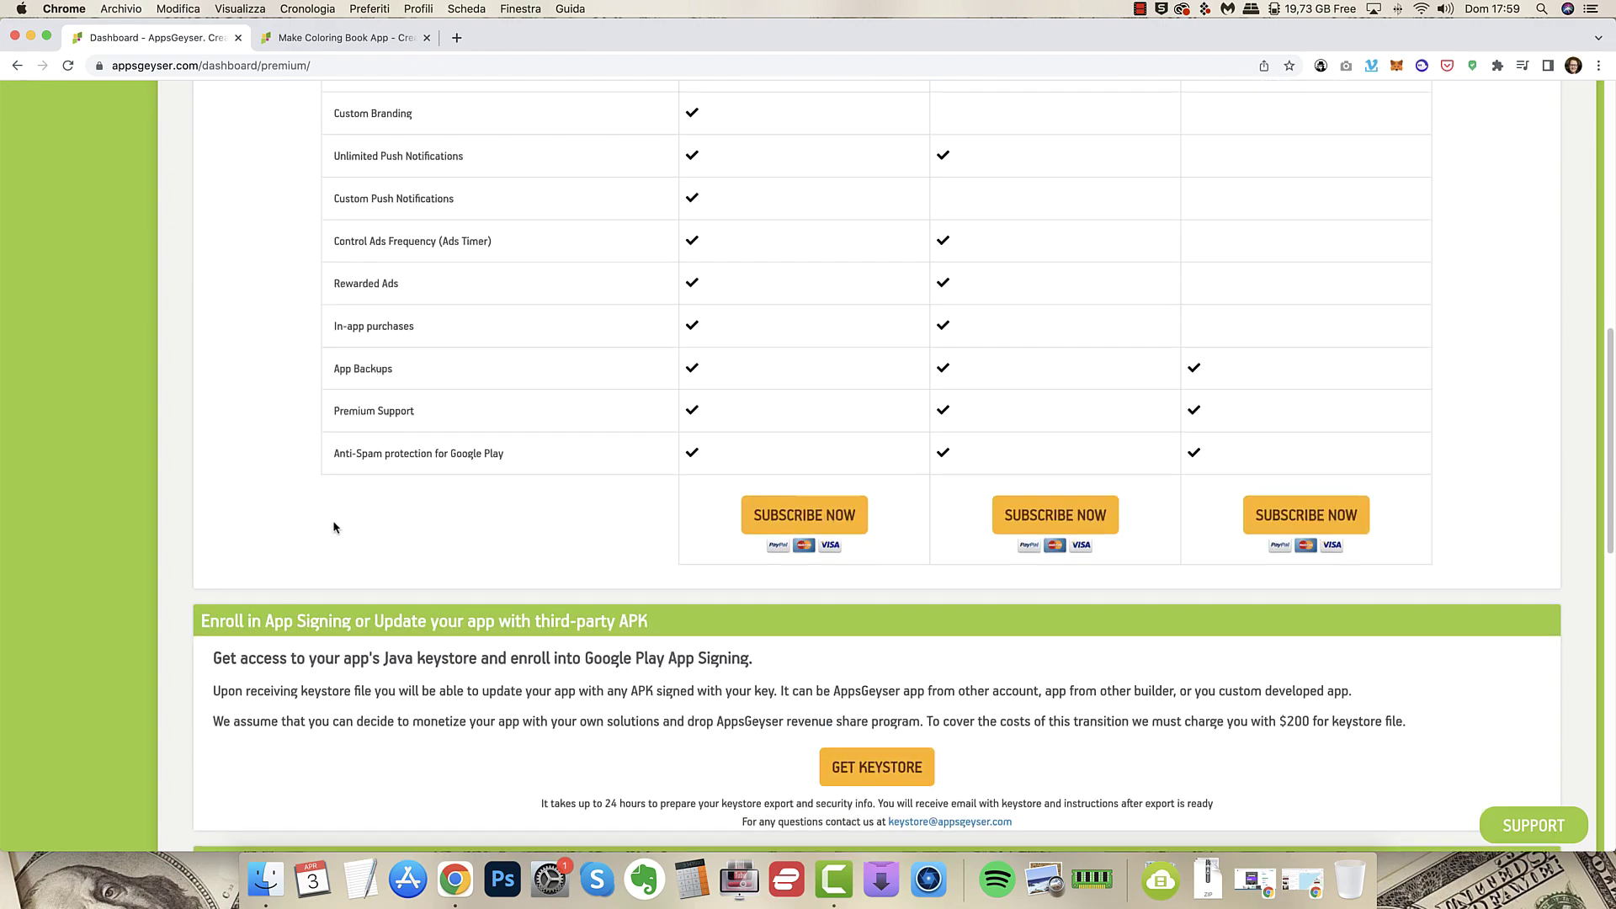
scroll(330, 526, "down", 3)
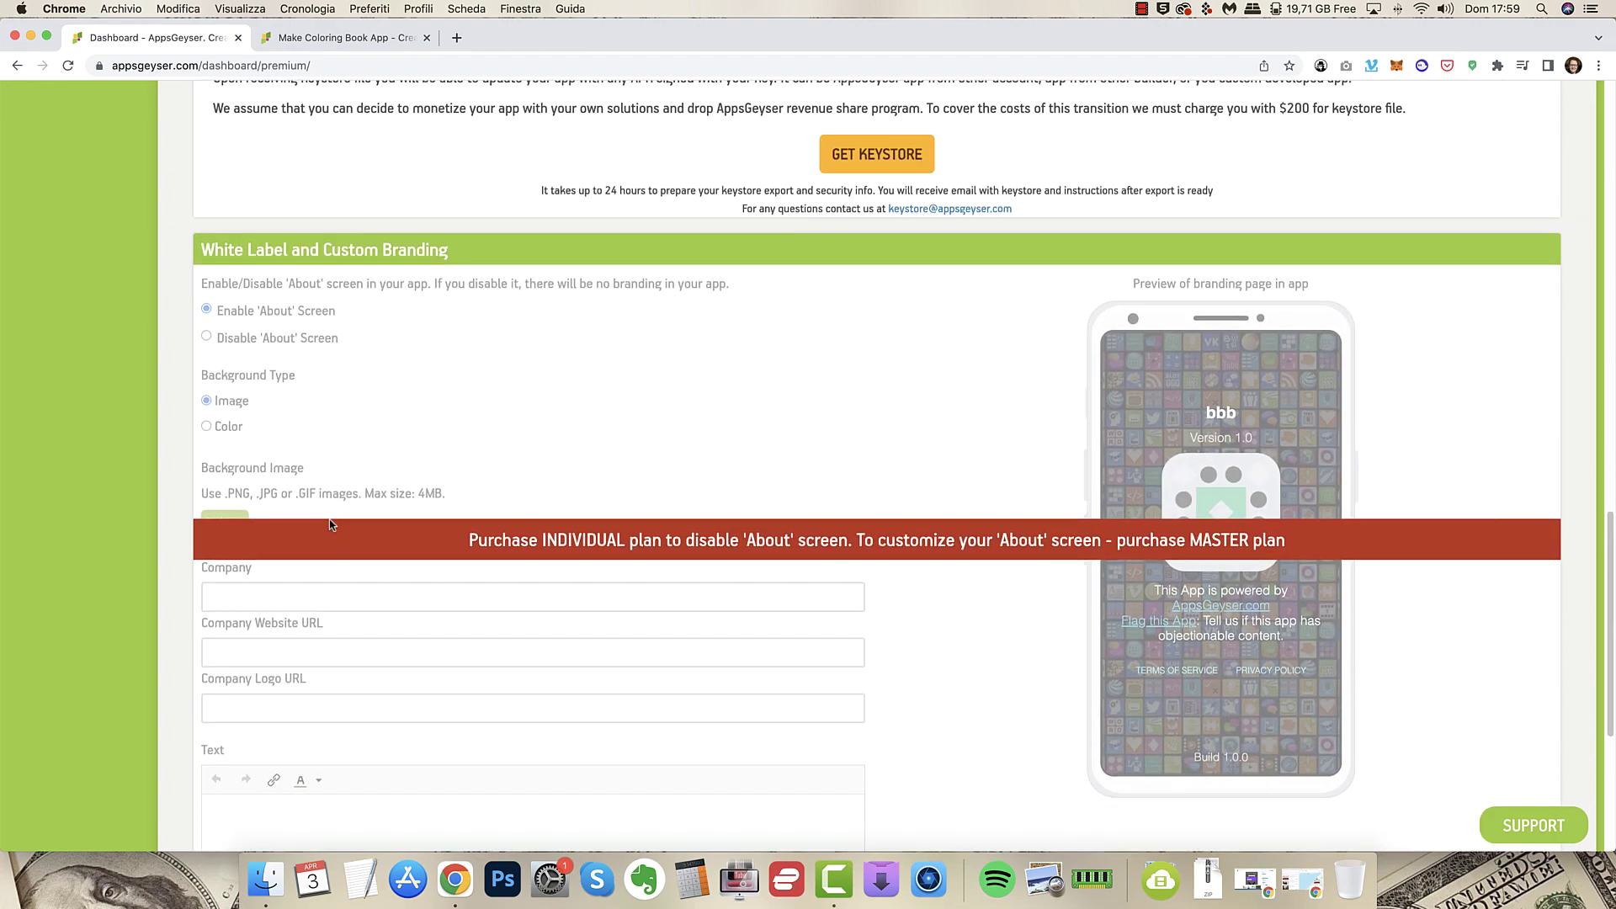
scroll(329, 524, "down", 5)
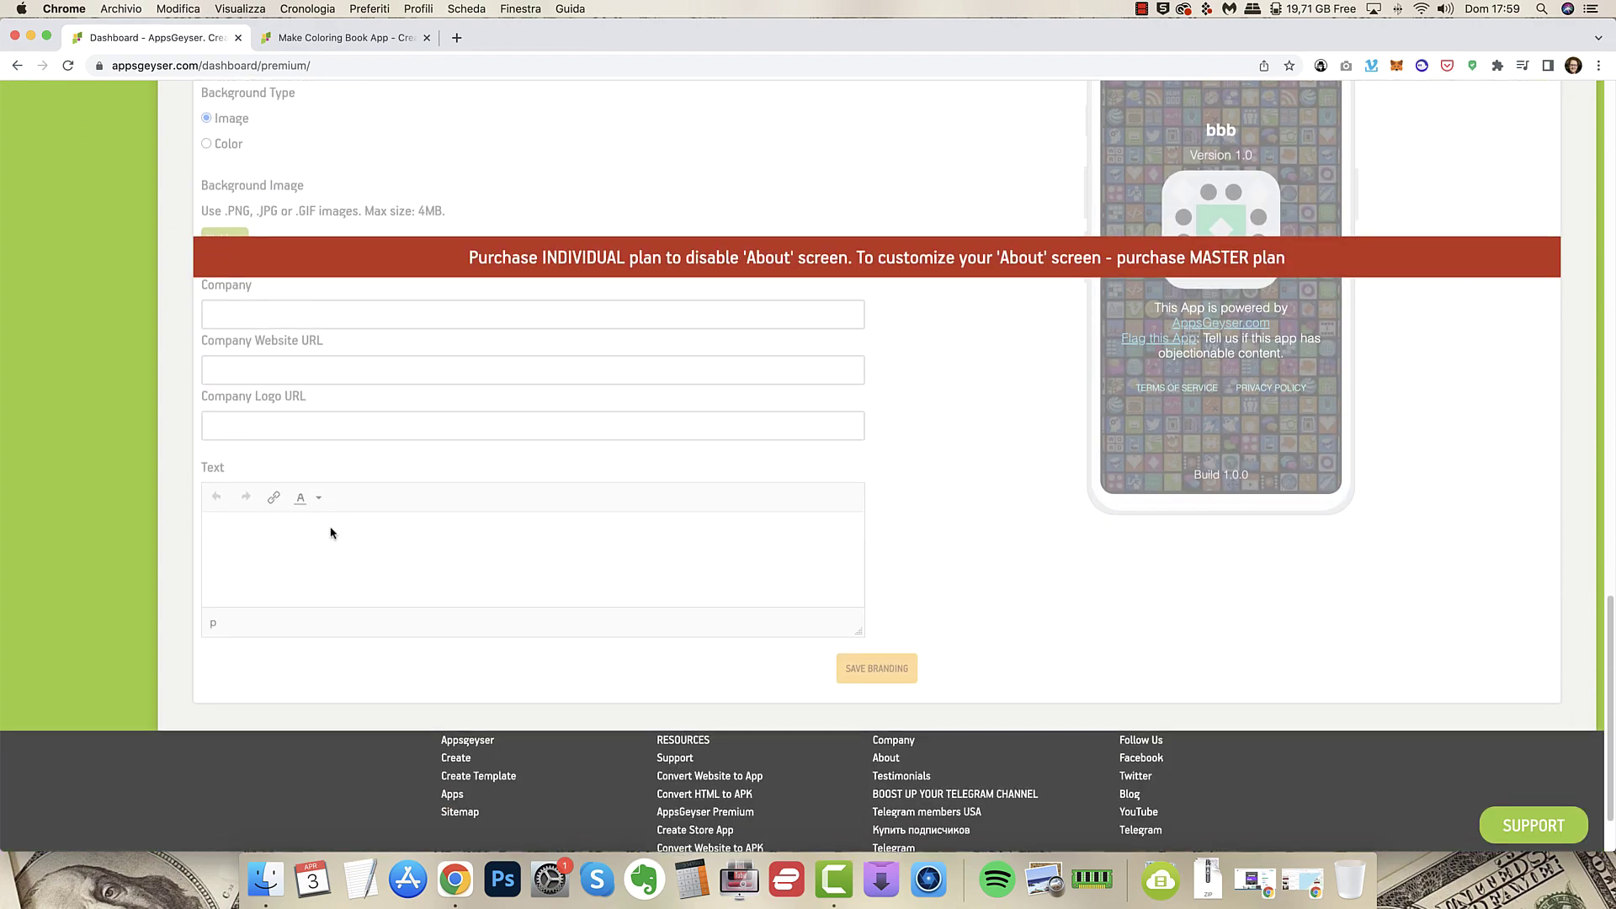
scroll(330, 532, "up", 20)
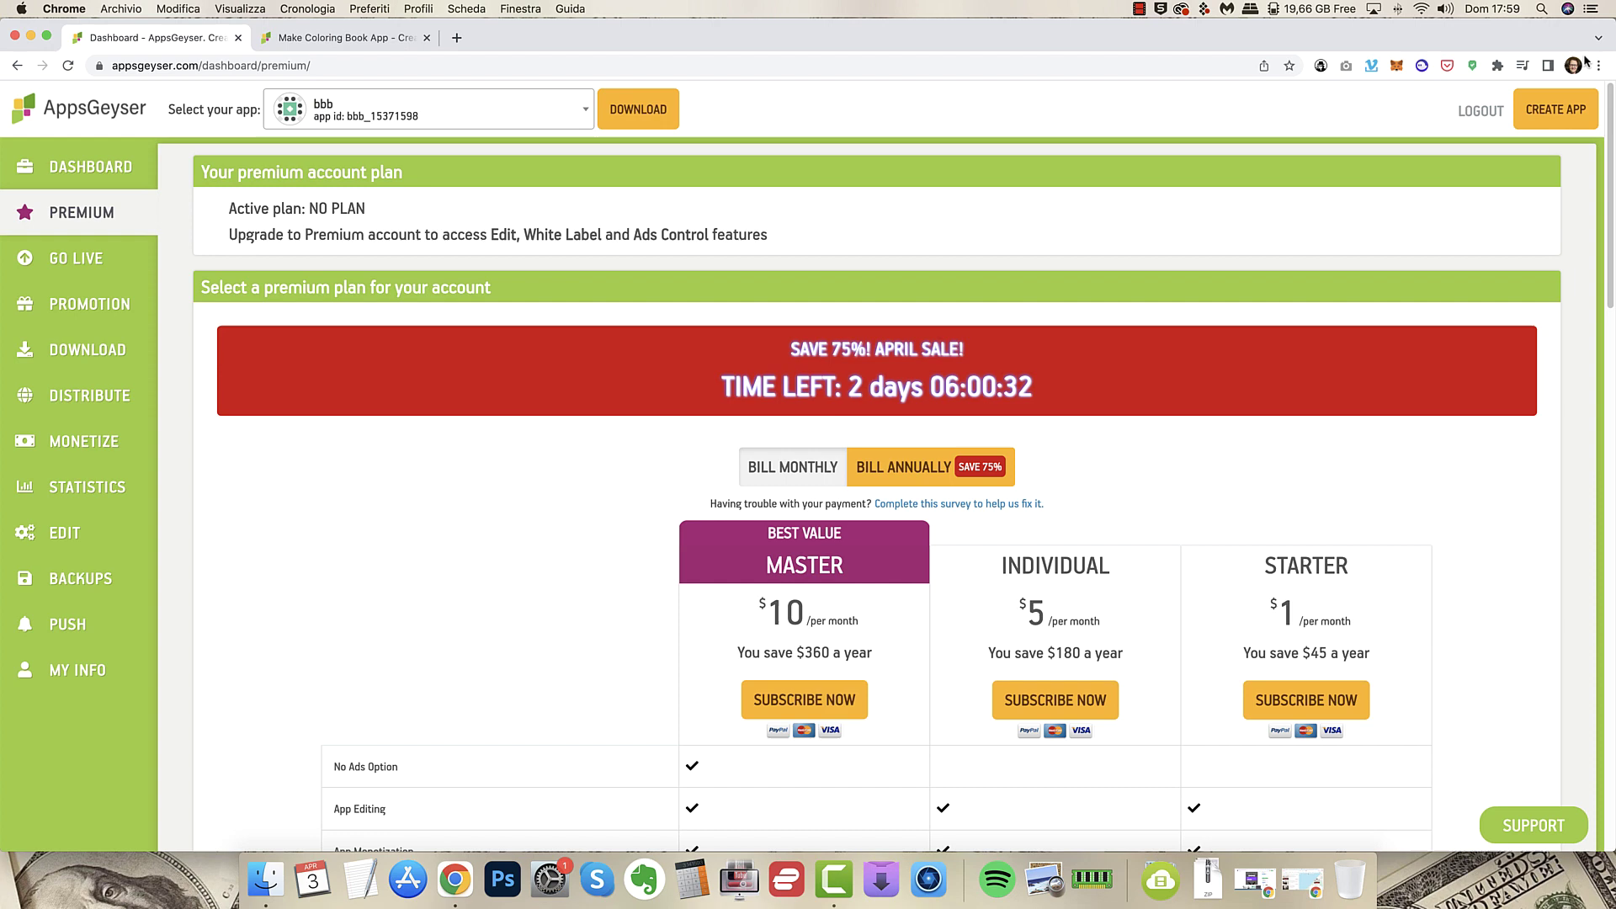
Open Create App and browse Business templates like Business Website, YouTube, HTML Code, RSS and PDF Tab.
left_click(1543, 124)
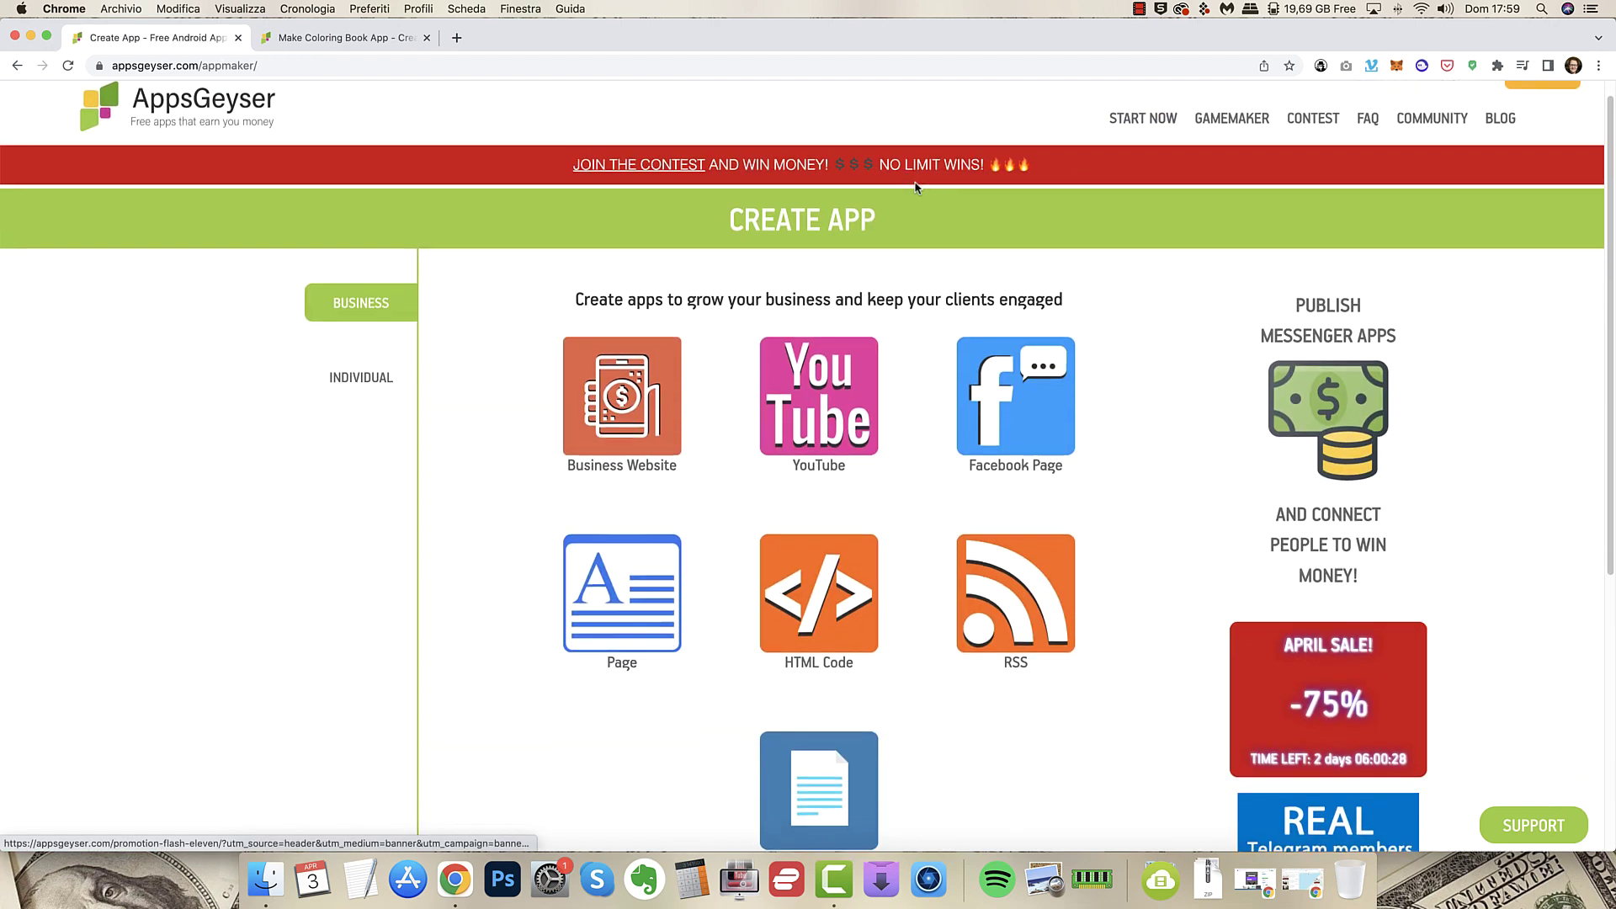
scroll(912, 187, "down", 2)
scroll(913, 188, "down", 5)
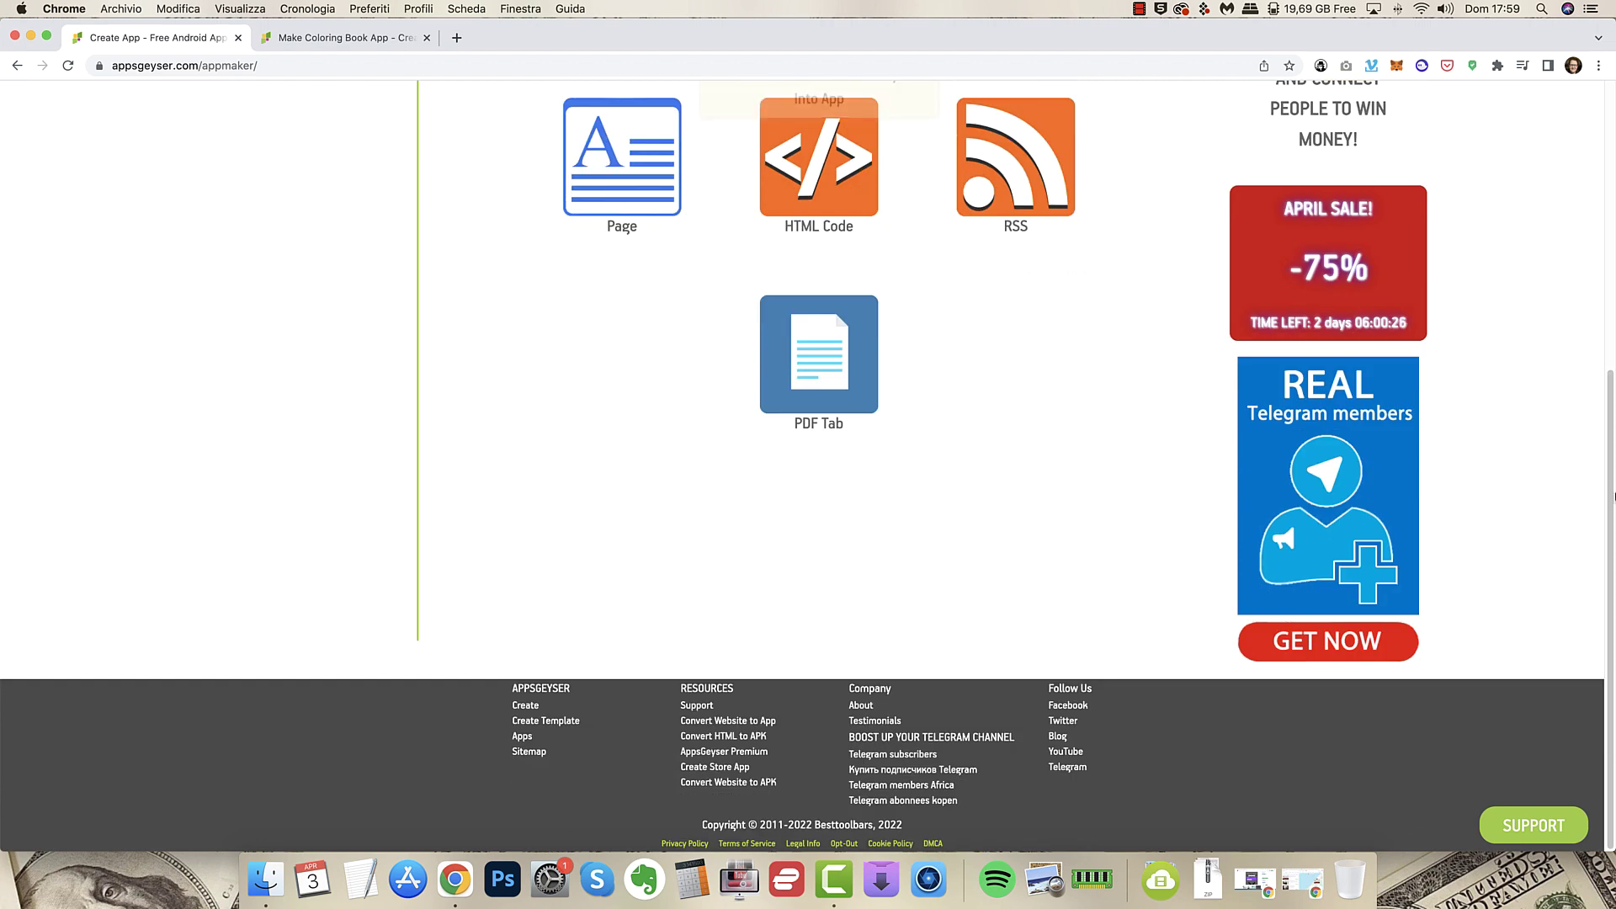
scroll(1100, 478, "up", 2)
scroll(1100, 478, "up", 4)
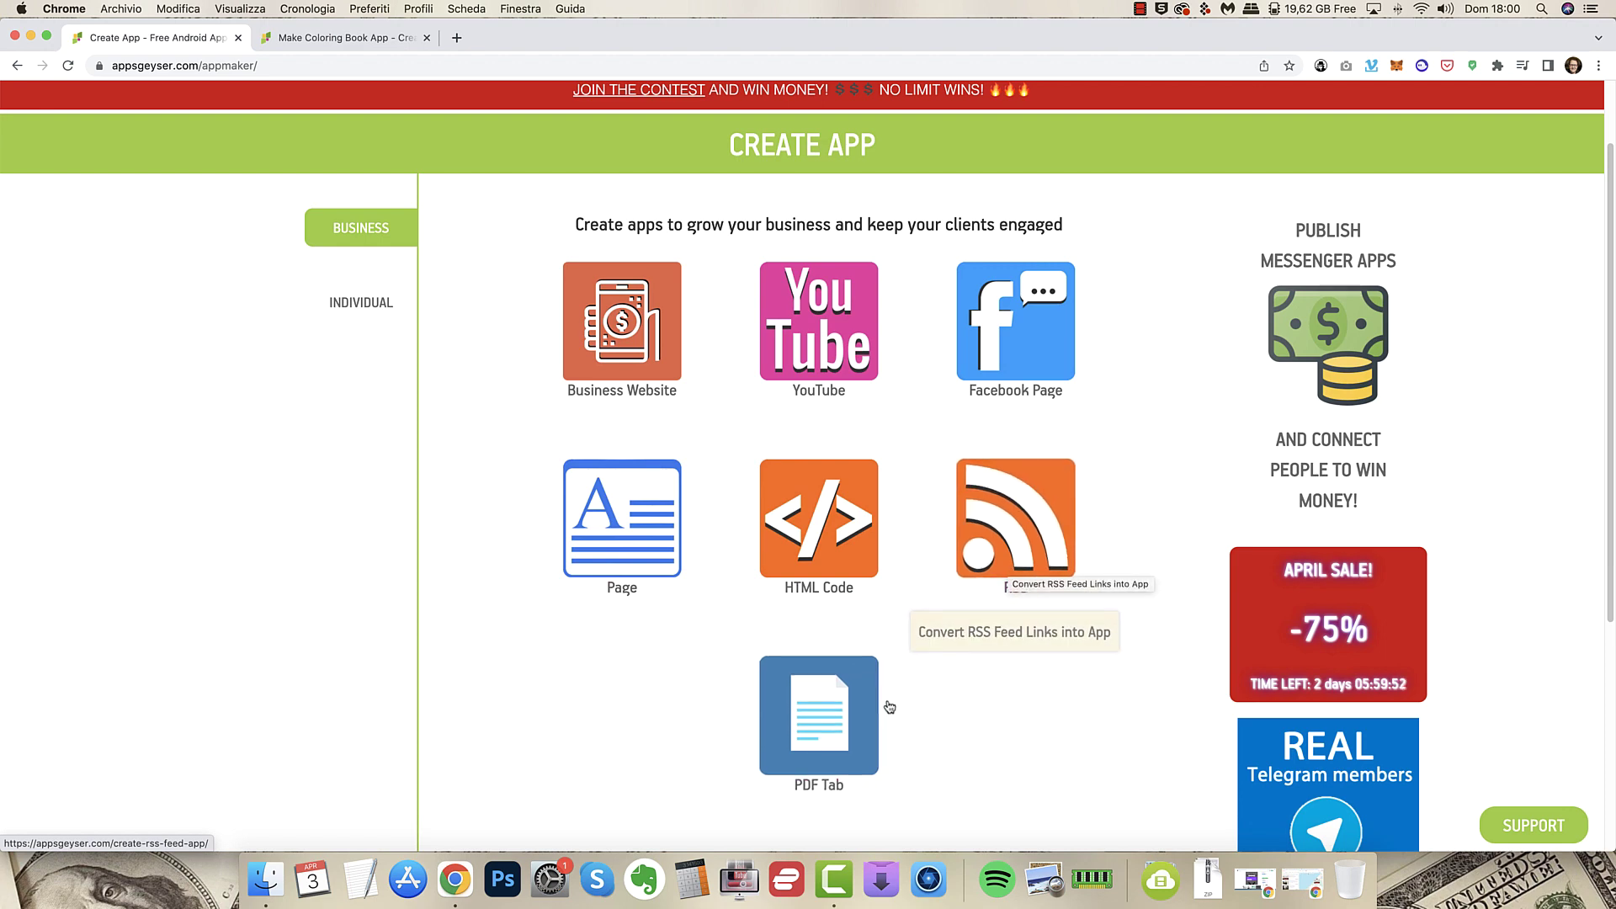
scroll(831, 754, "down", 2)
scroll(831, 752, "up", 2)
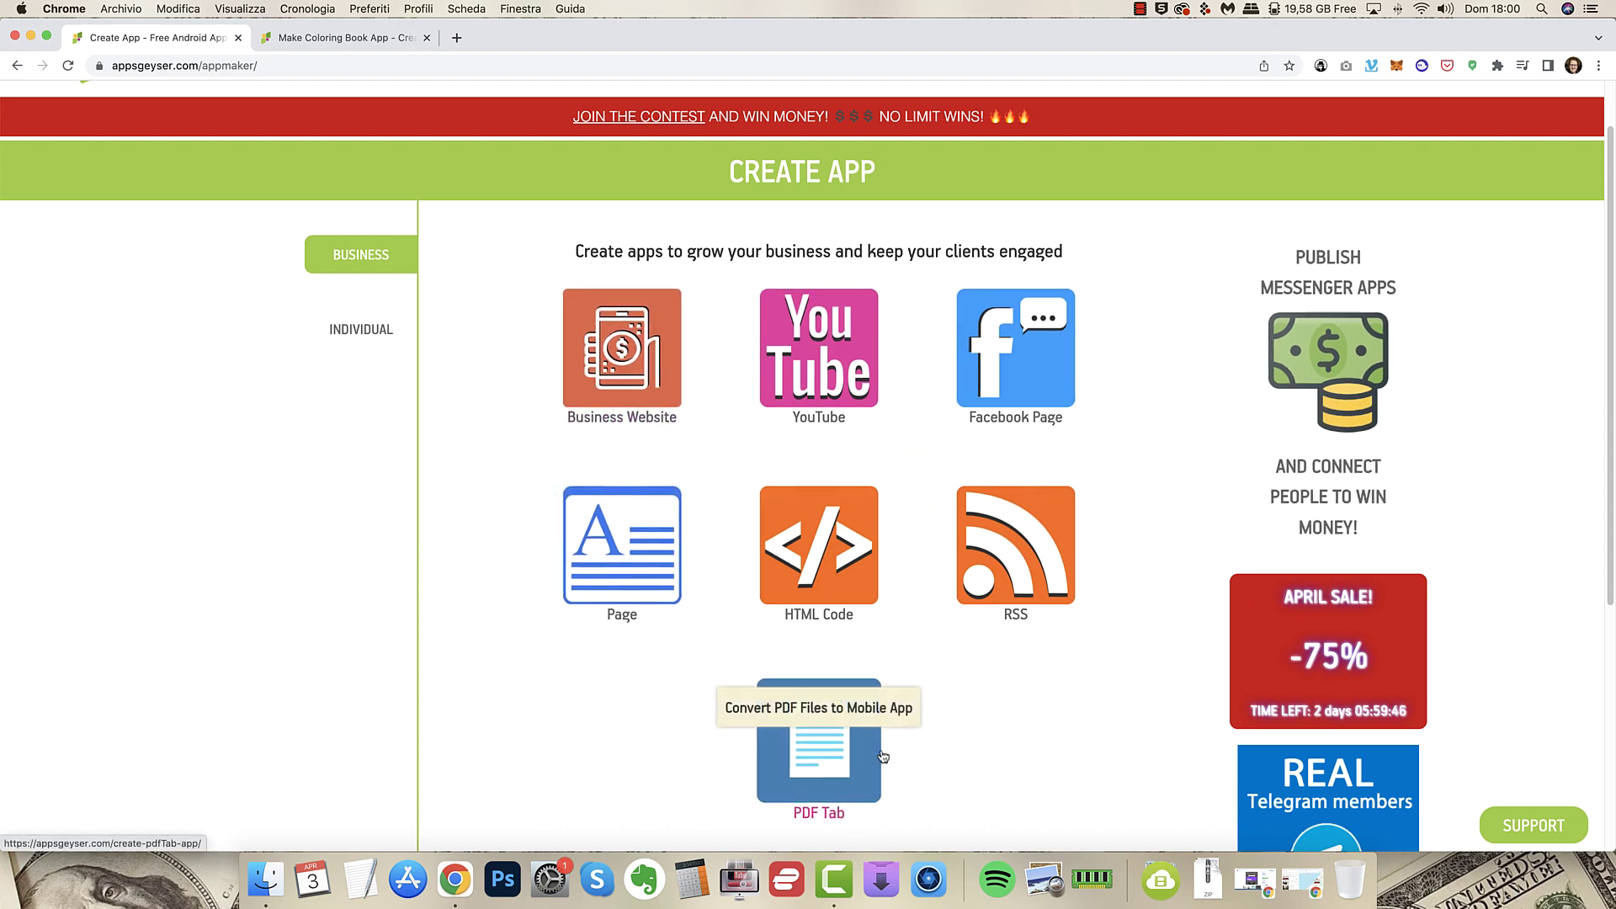
Show the Individual templates and scroll down the grid to the Coloring game template.
left_click(364, 336)
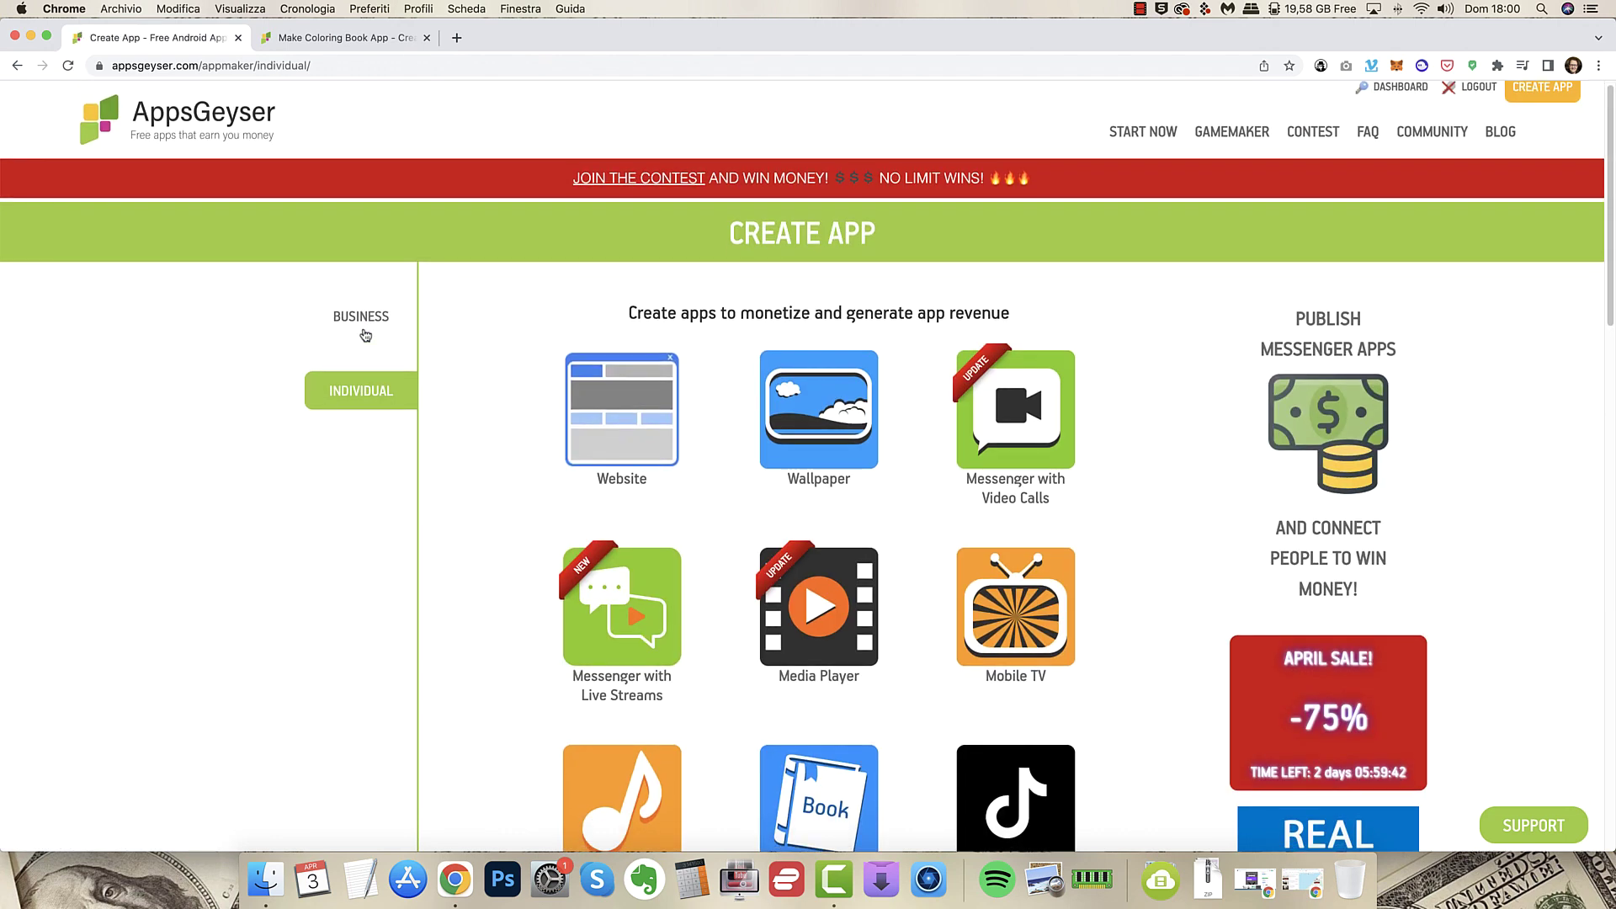
scroll(364, 335, "down", 2)
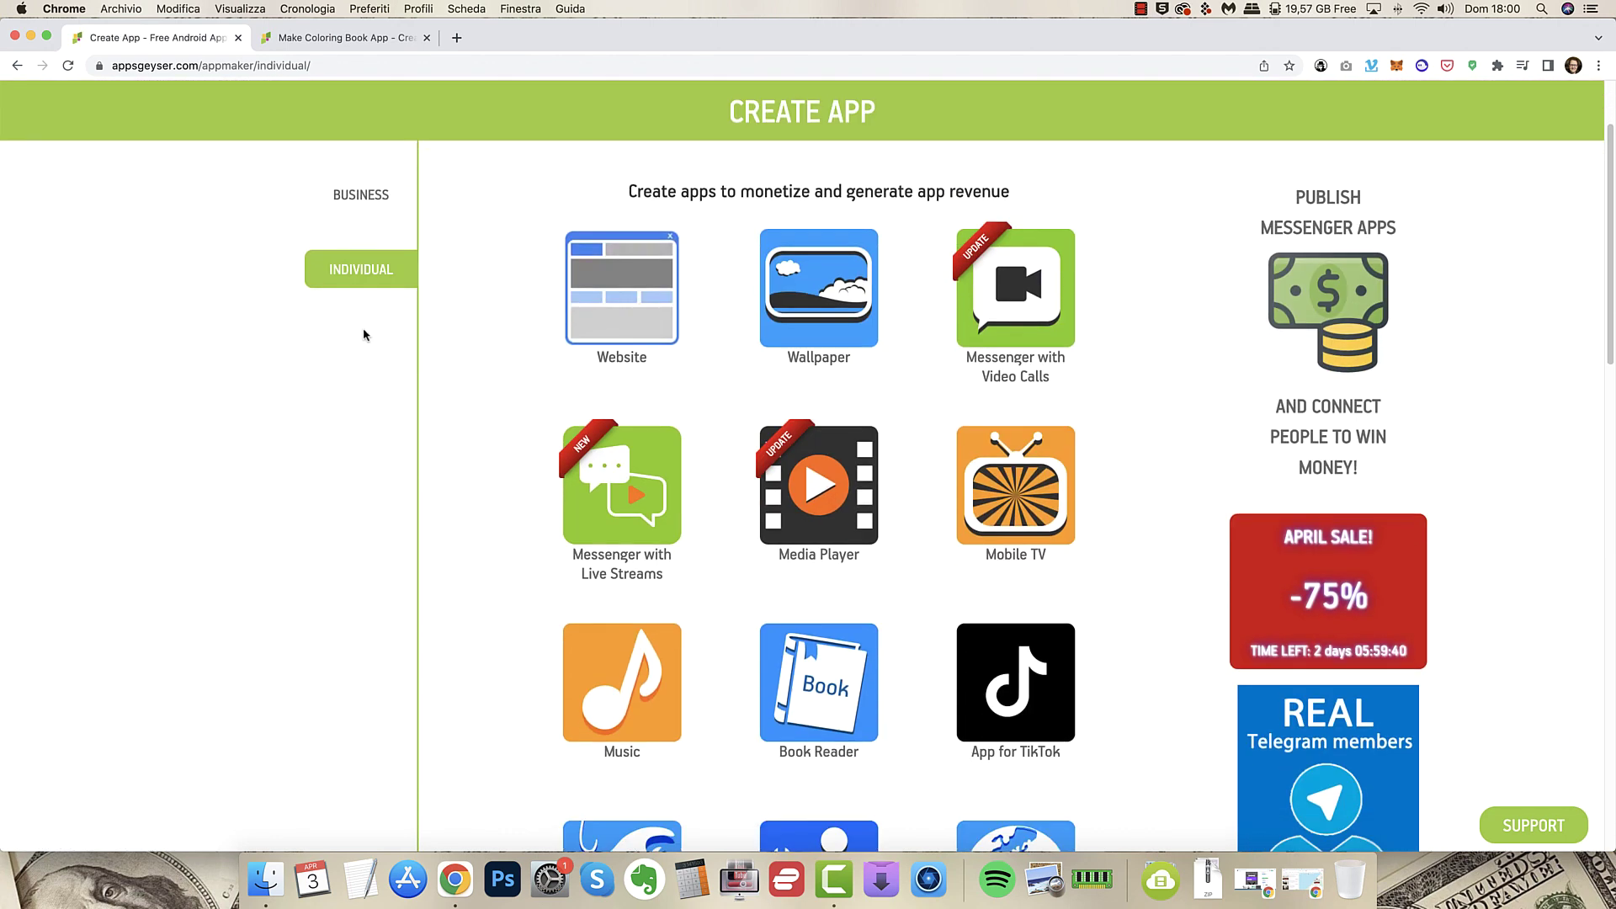
scroll(589, 246, "down", 1)
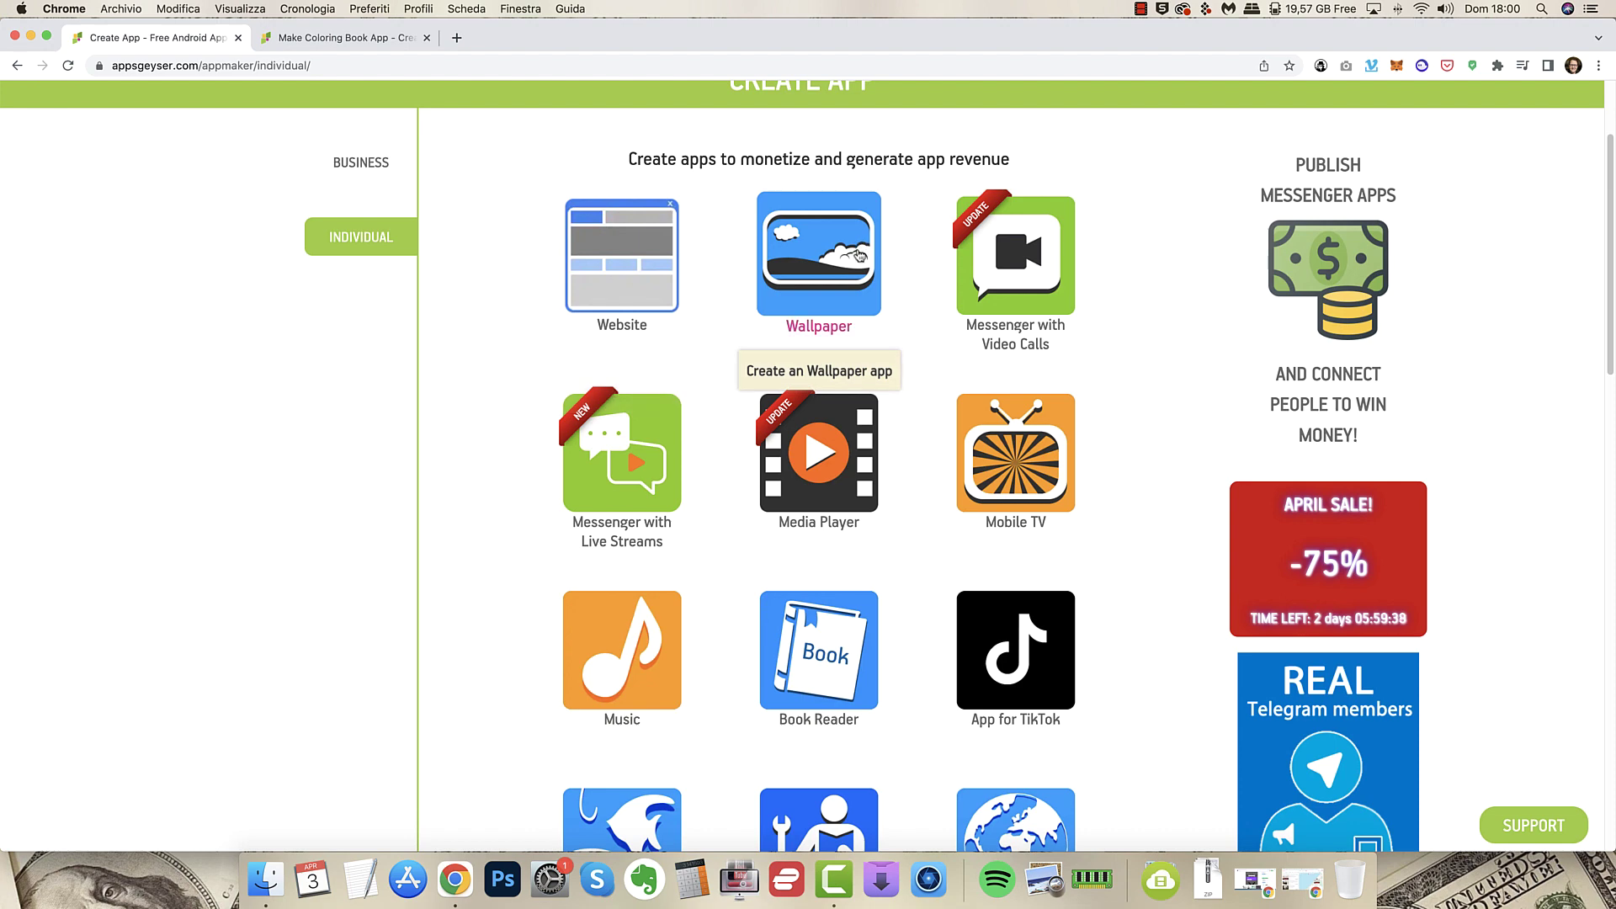
scroll(1092, 530, "down", 1)
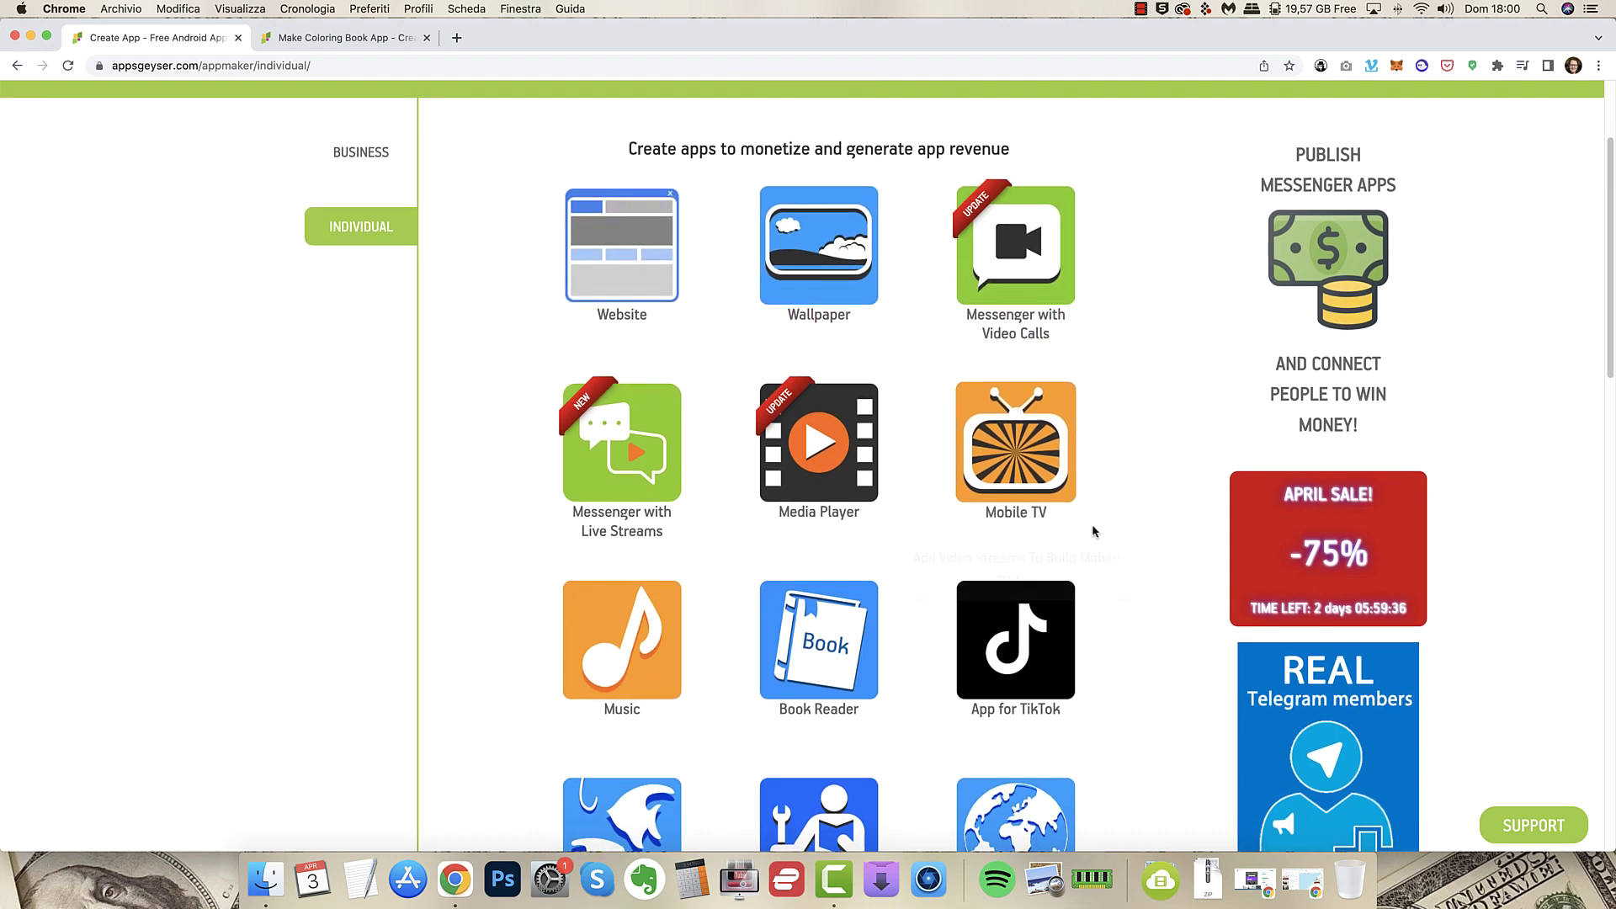
scroll(590, 537, "down", 5)
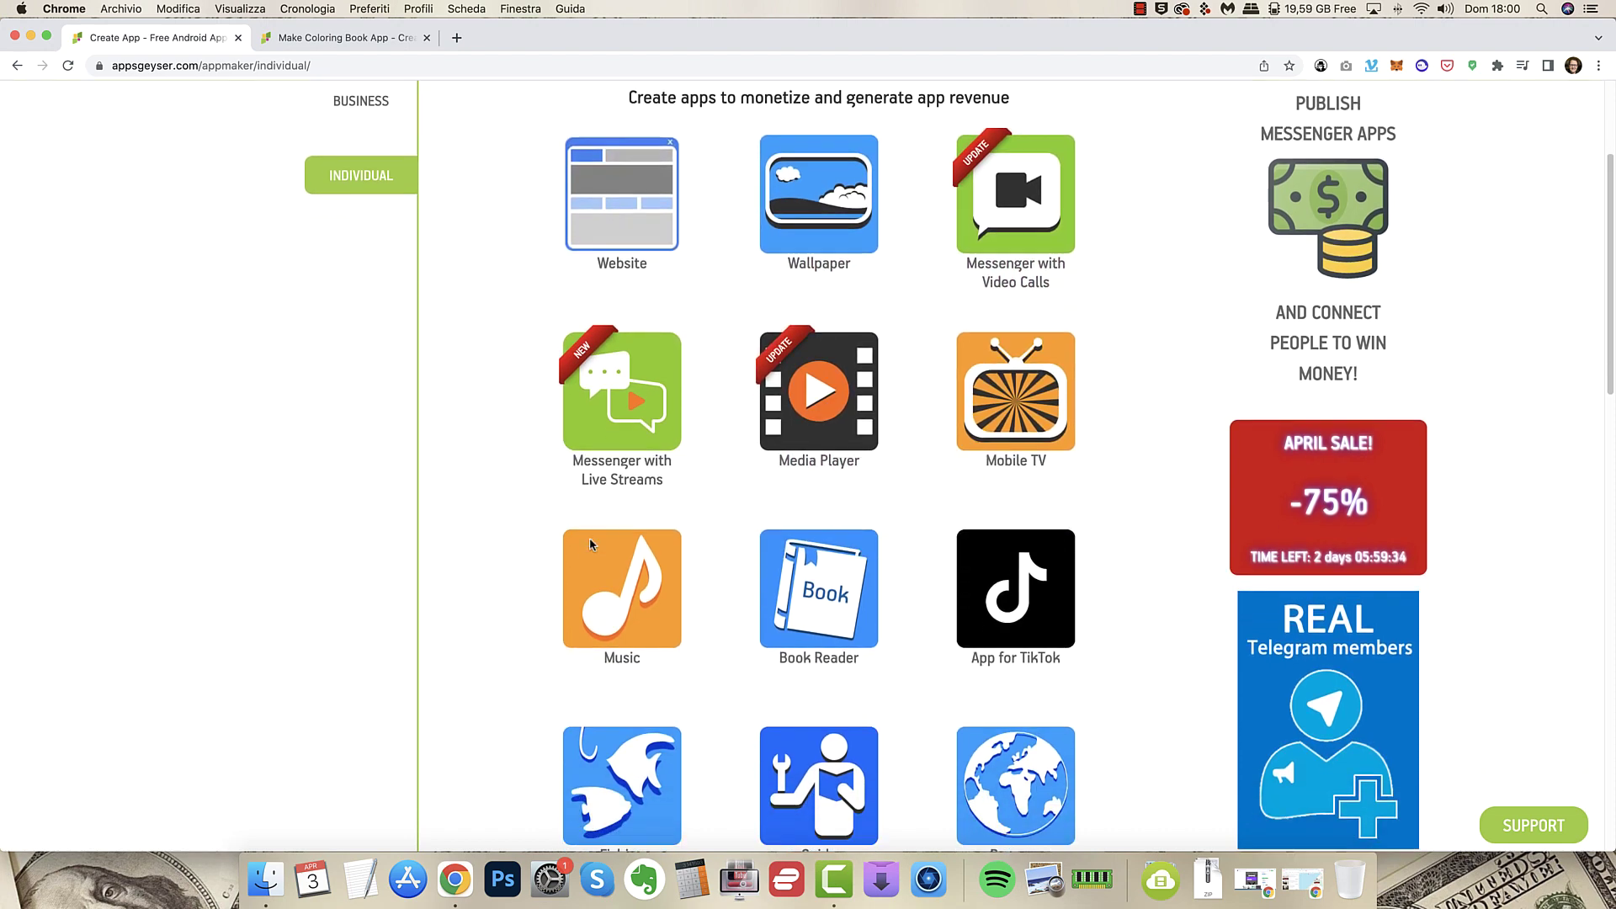
scroll(586, 546, "down", 3)
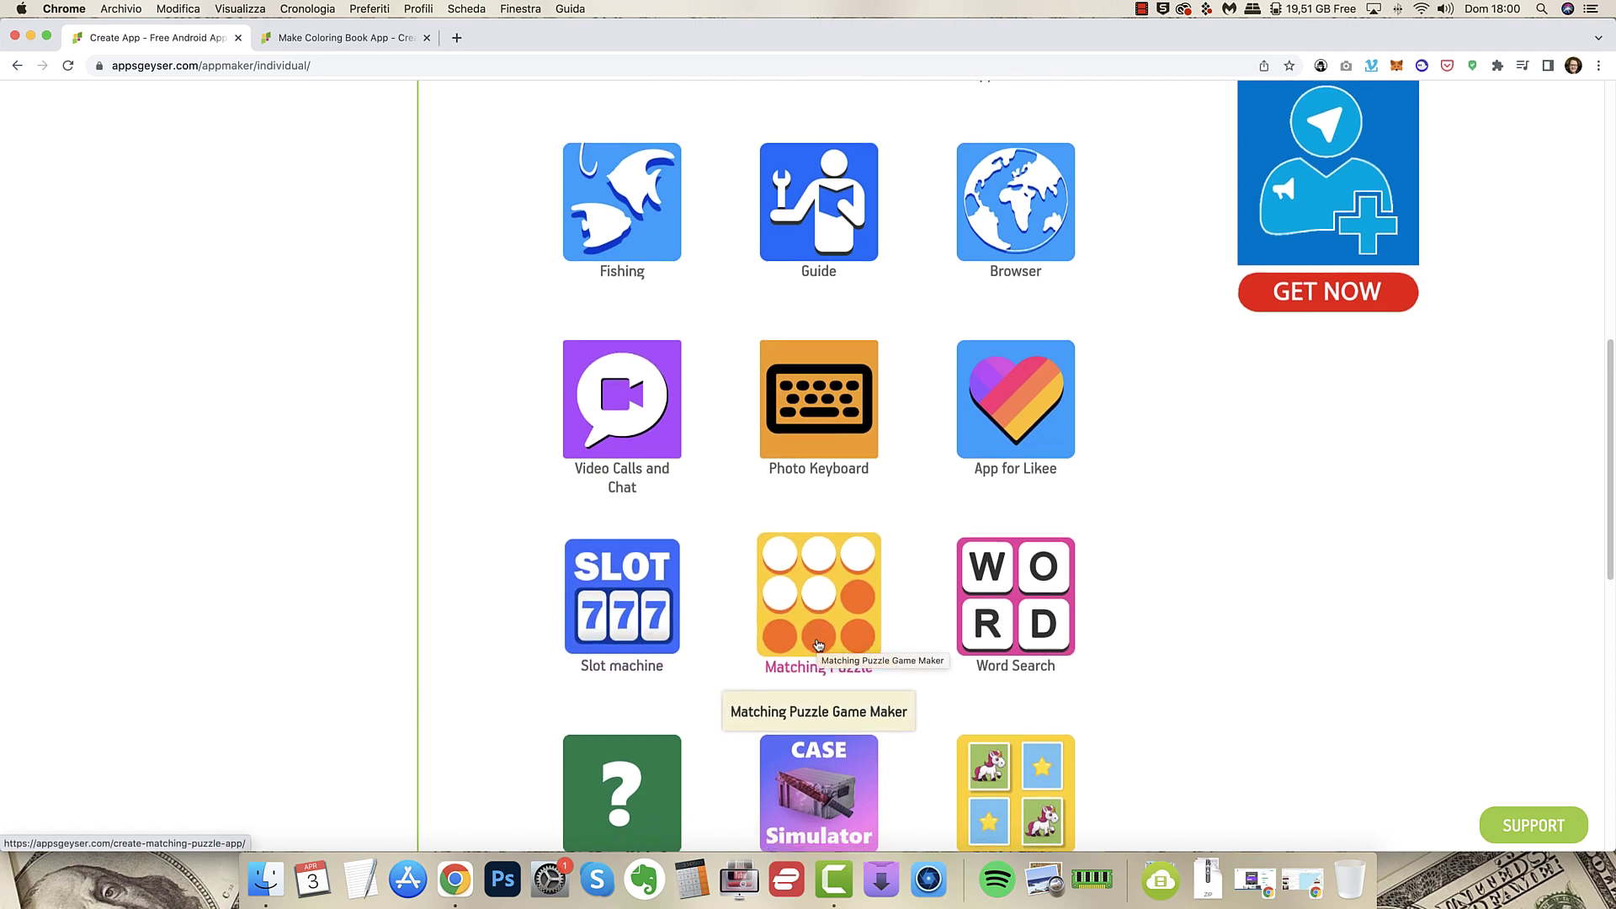
scroll(829, 623, "down", 3)
scroll(926, 589, "down", 1)
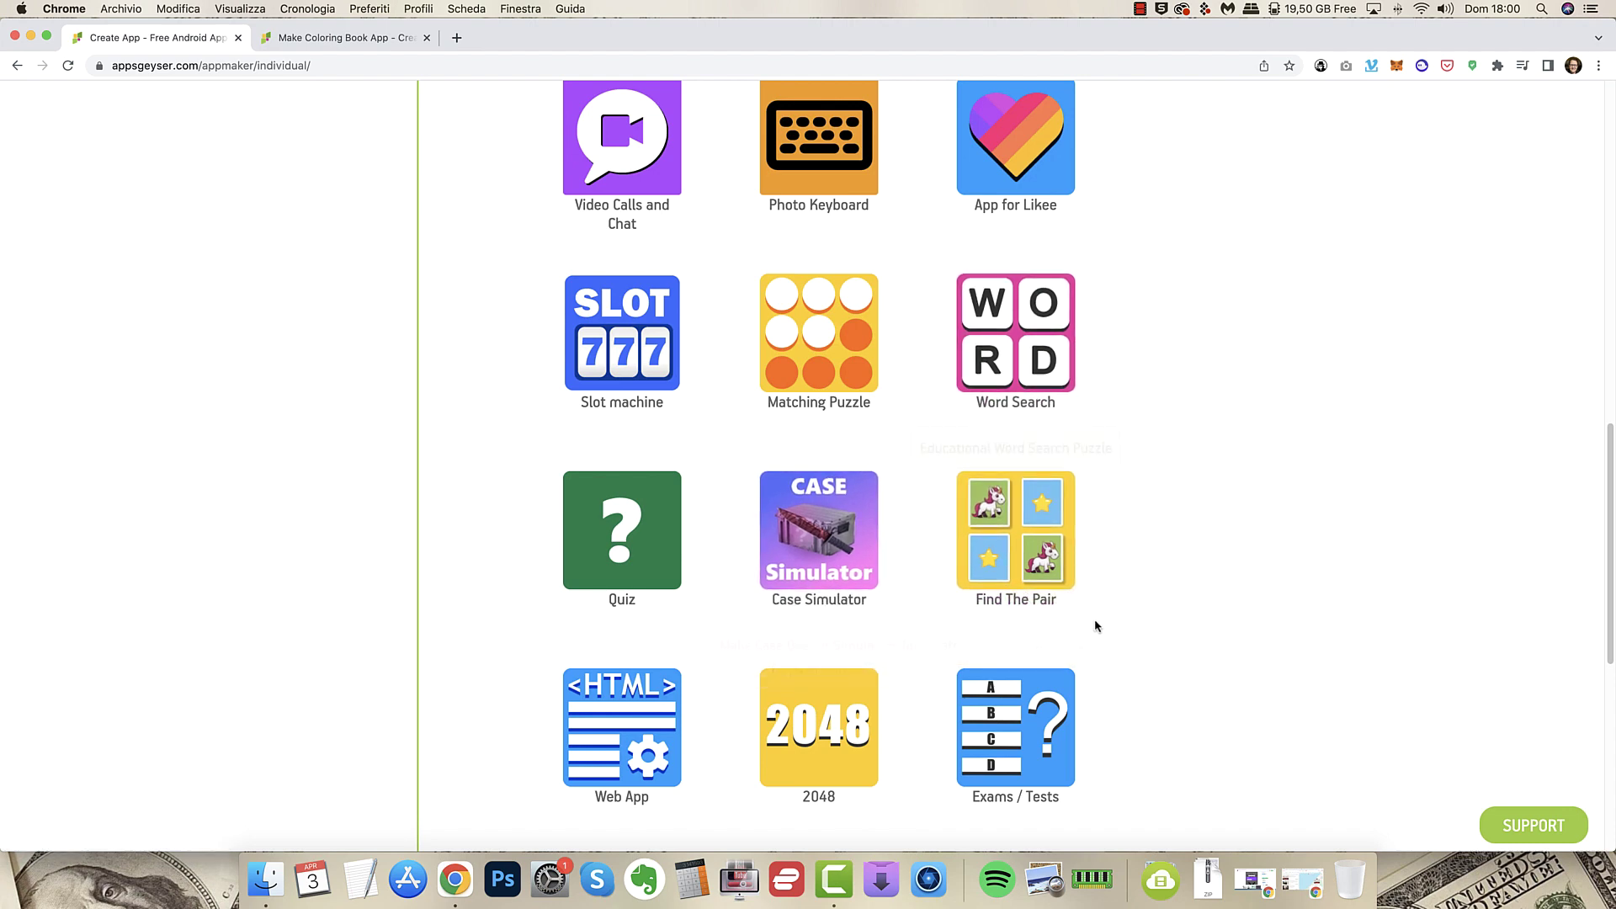
scroll(909, 581, "down", 2)
scroll(883, 543, "down", 8)
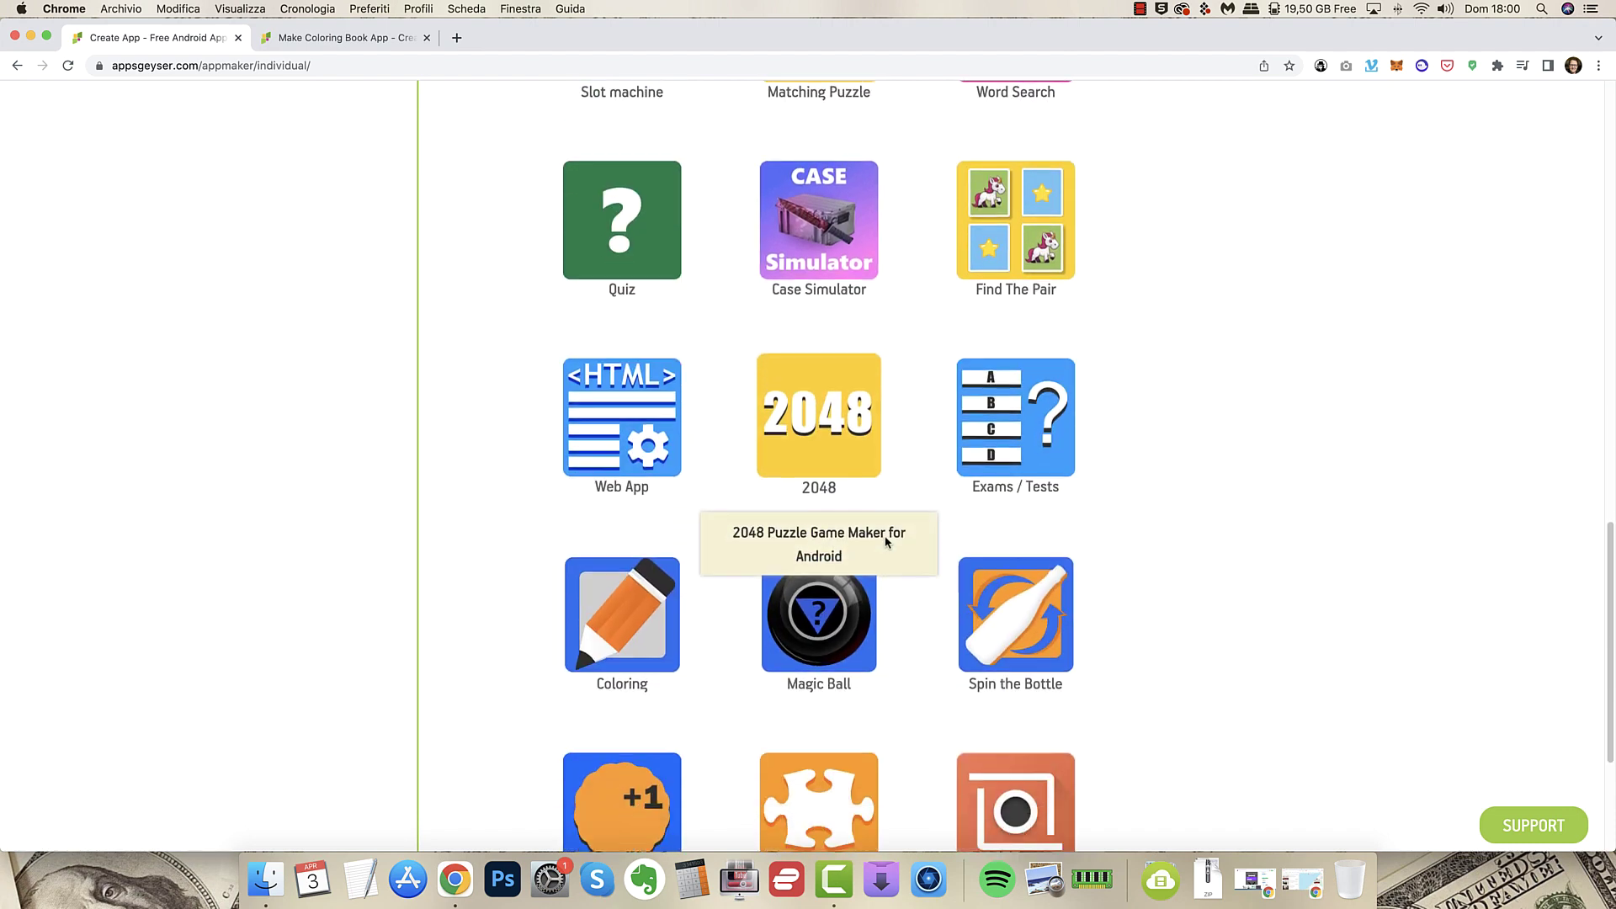
scroll(882, 540, "down", 1)
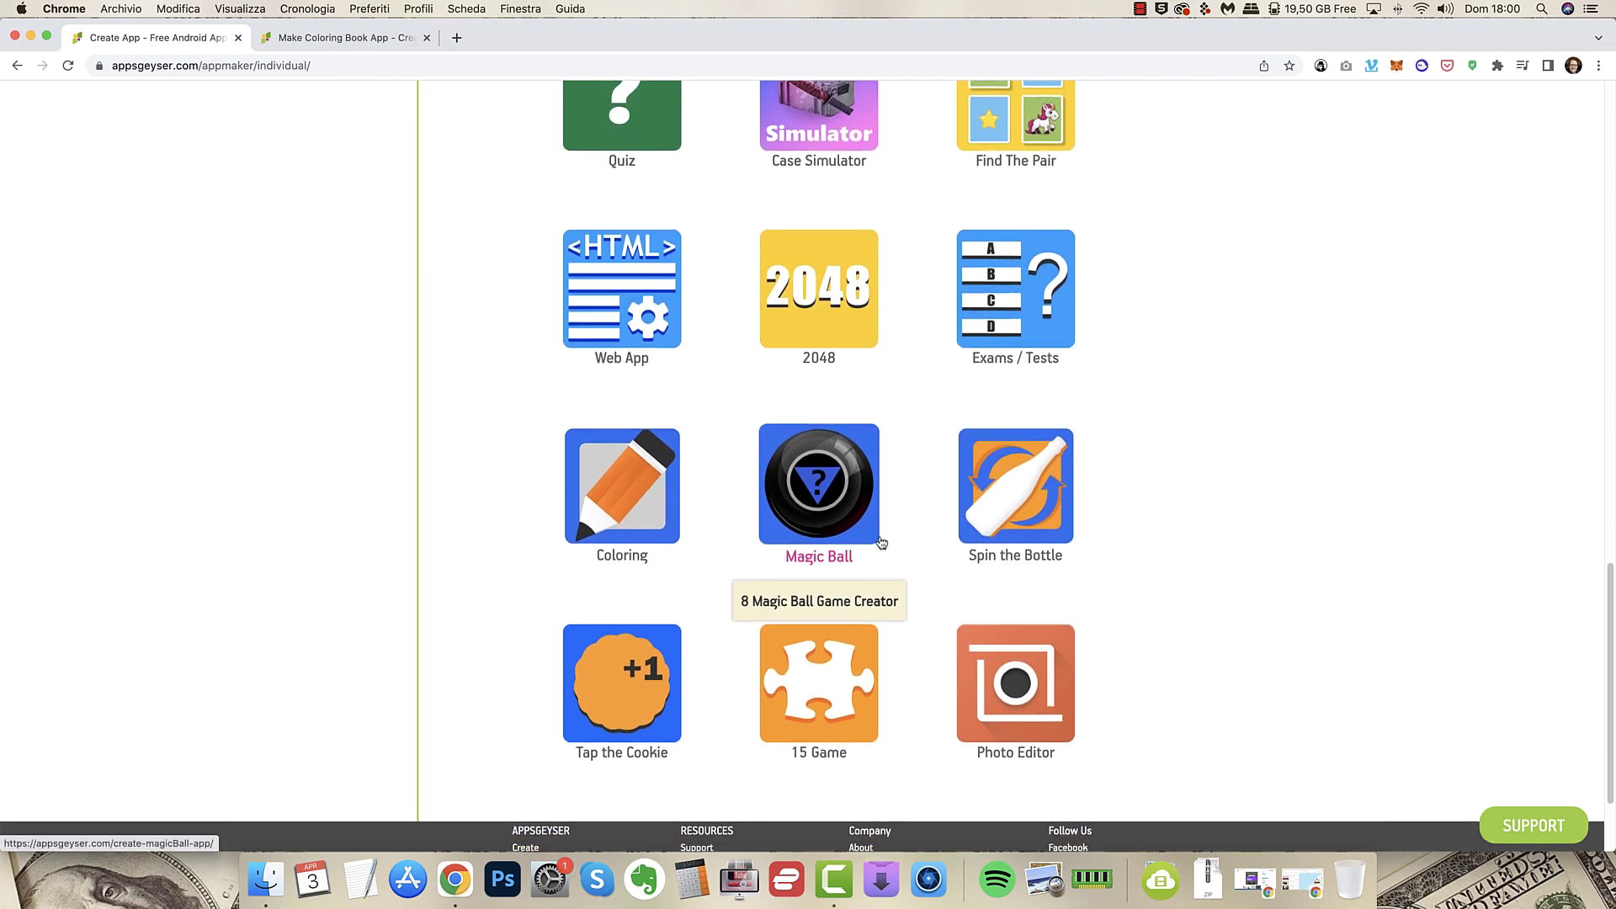
scroll(678, 421, "down", 3)
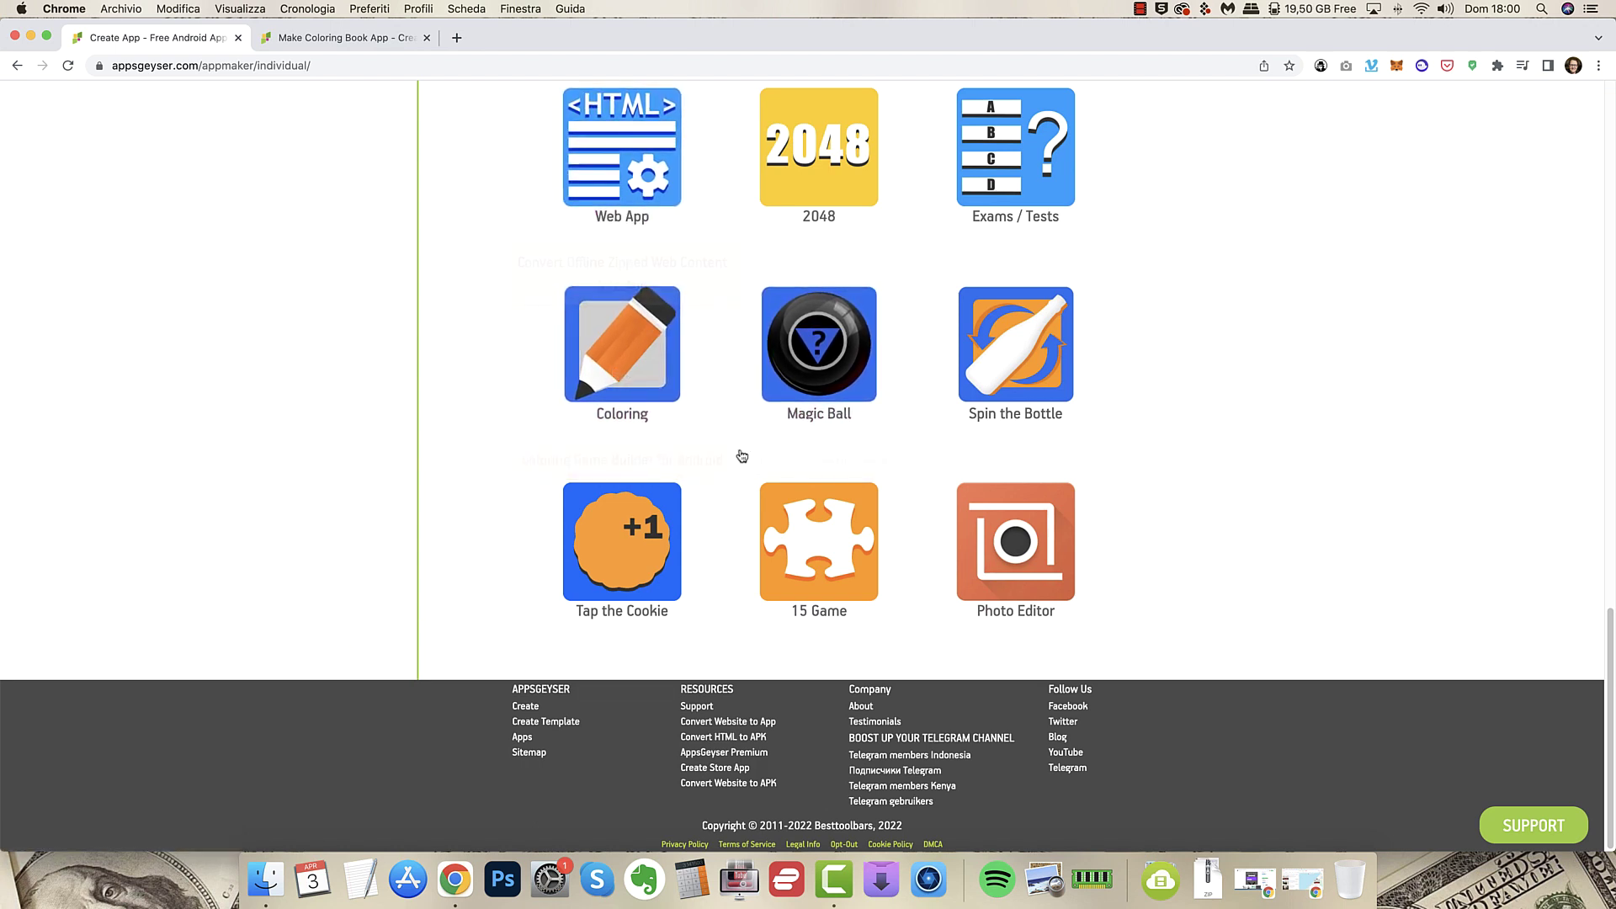
scroll(1181, 575, "up", 7)
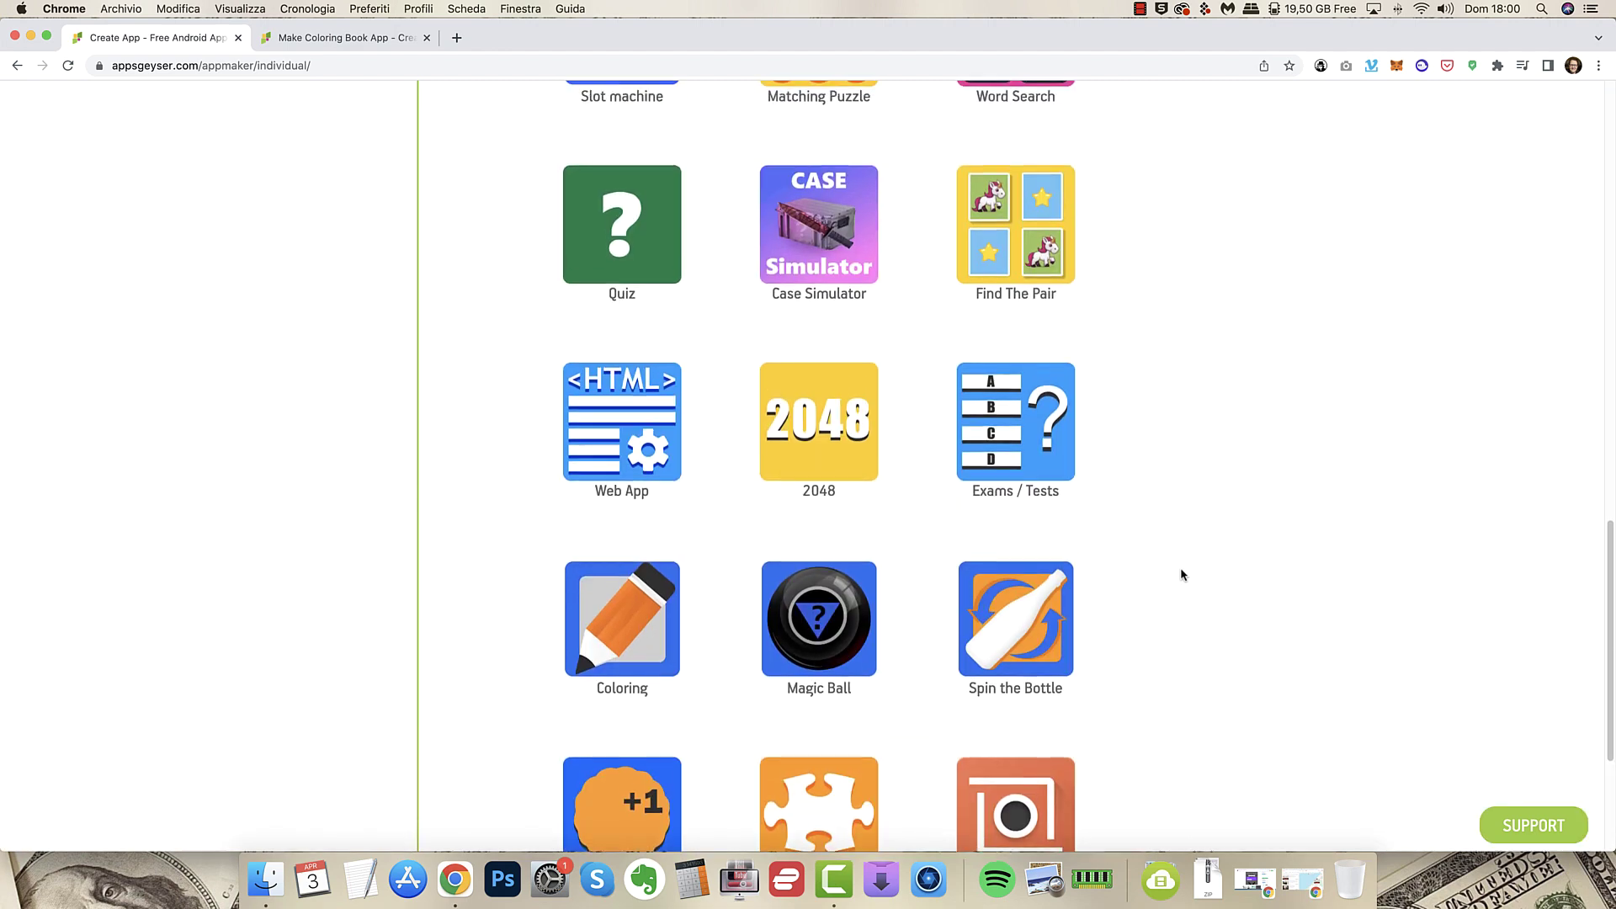
scroll(1182, 575, "down", 7)
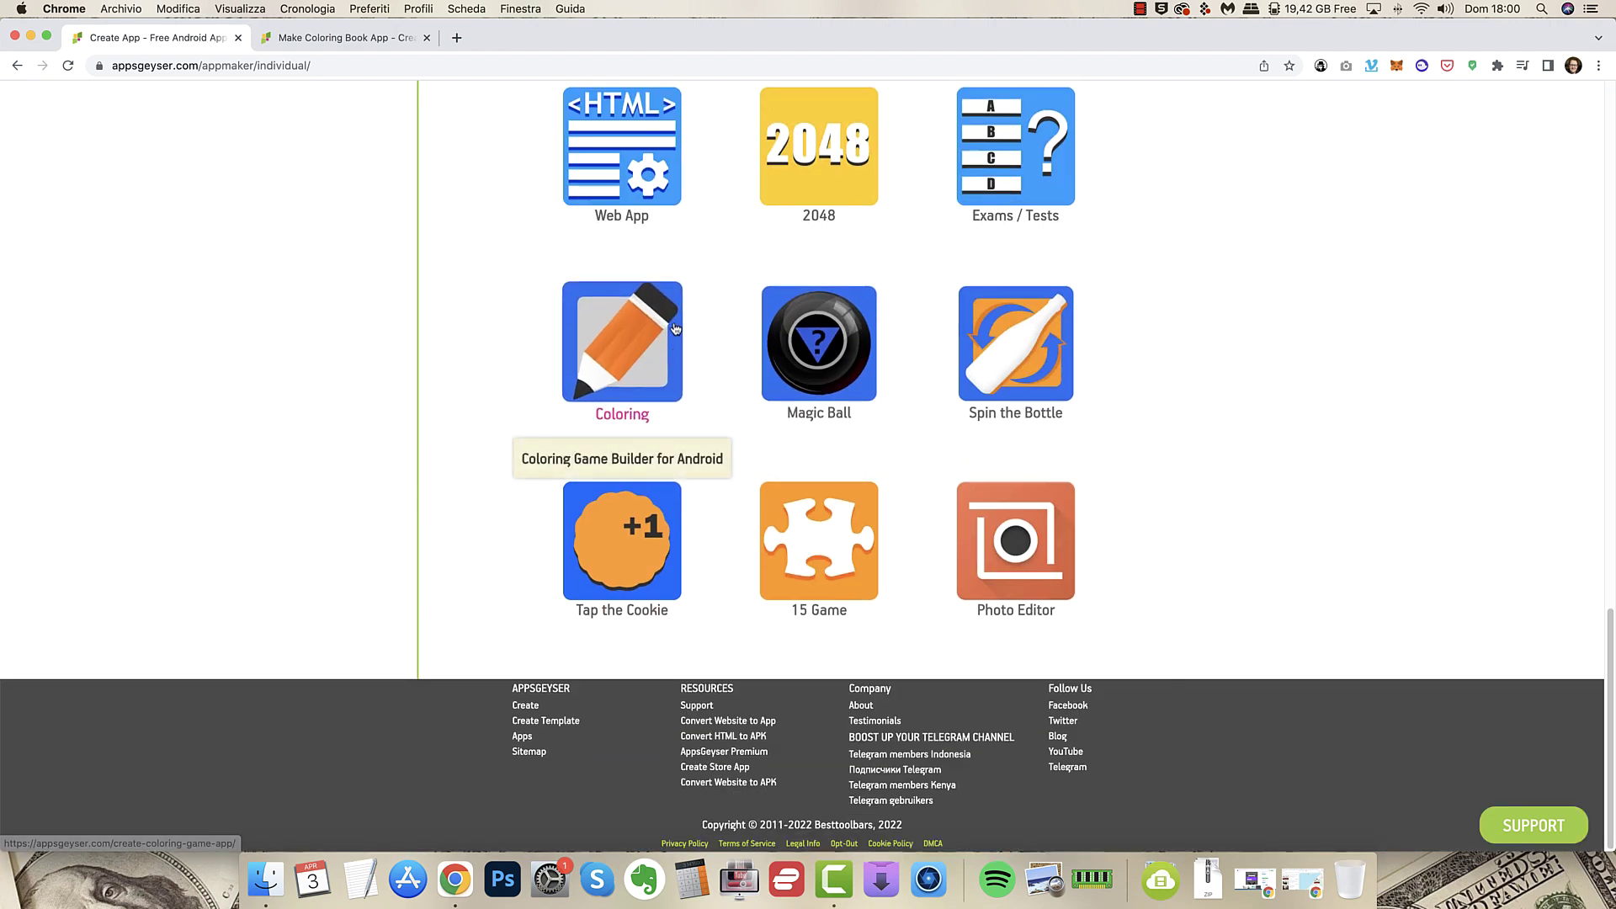
Choose the Coloring template to launch the Create Coloring Game App builder.
left_click(623, 362)
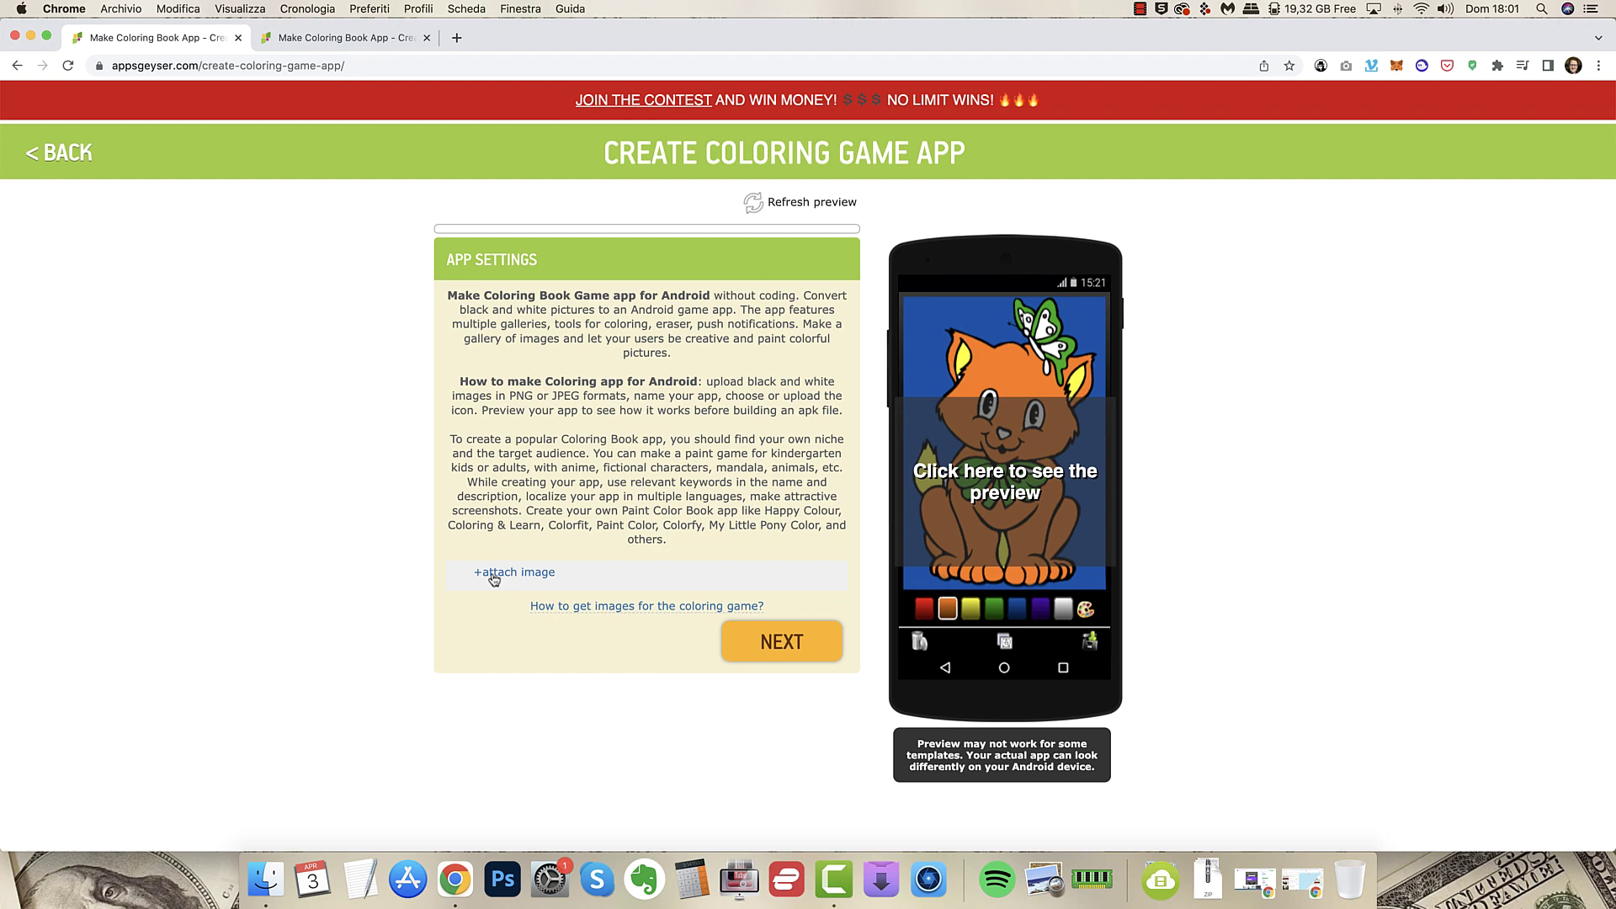
Move the shark_FE folder from the Acquisto Sharks Coloring Pack onto the desktop.
left_click(493, 574)
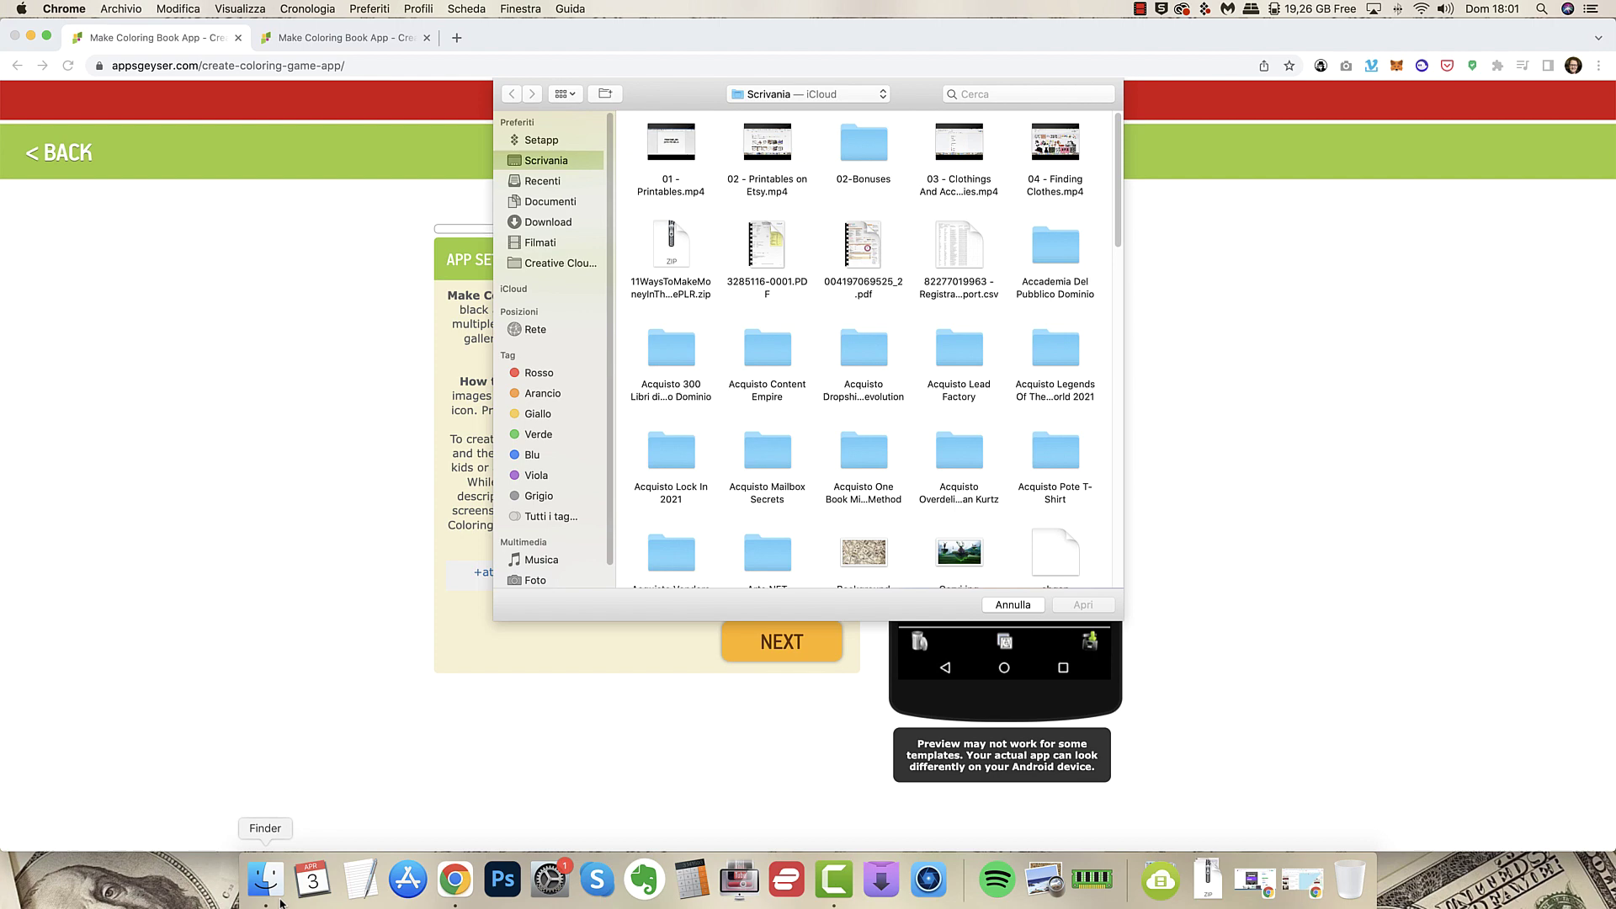
left_click(264, 879)
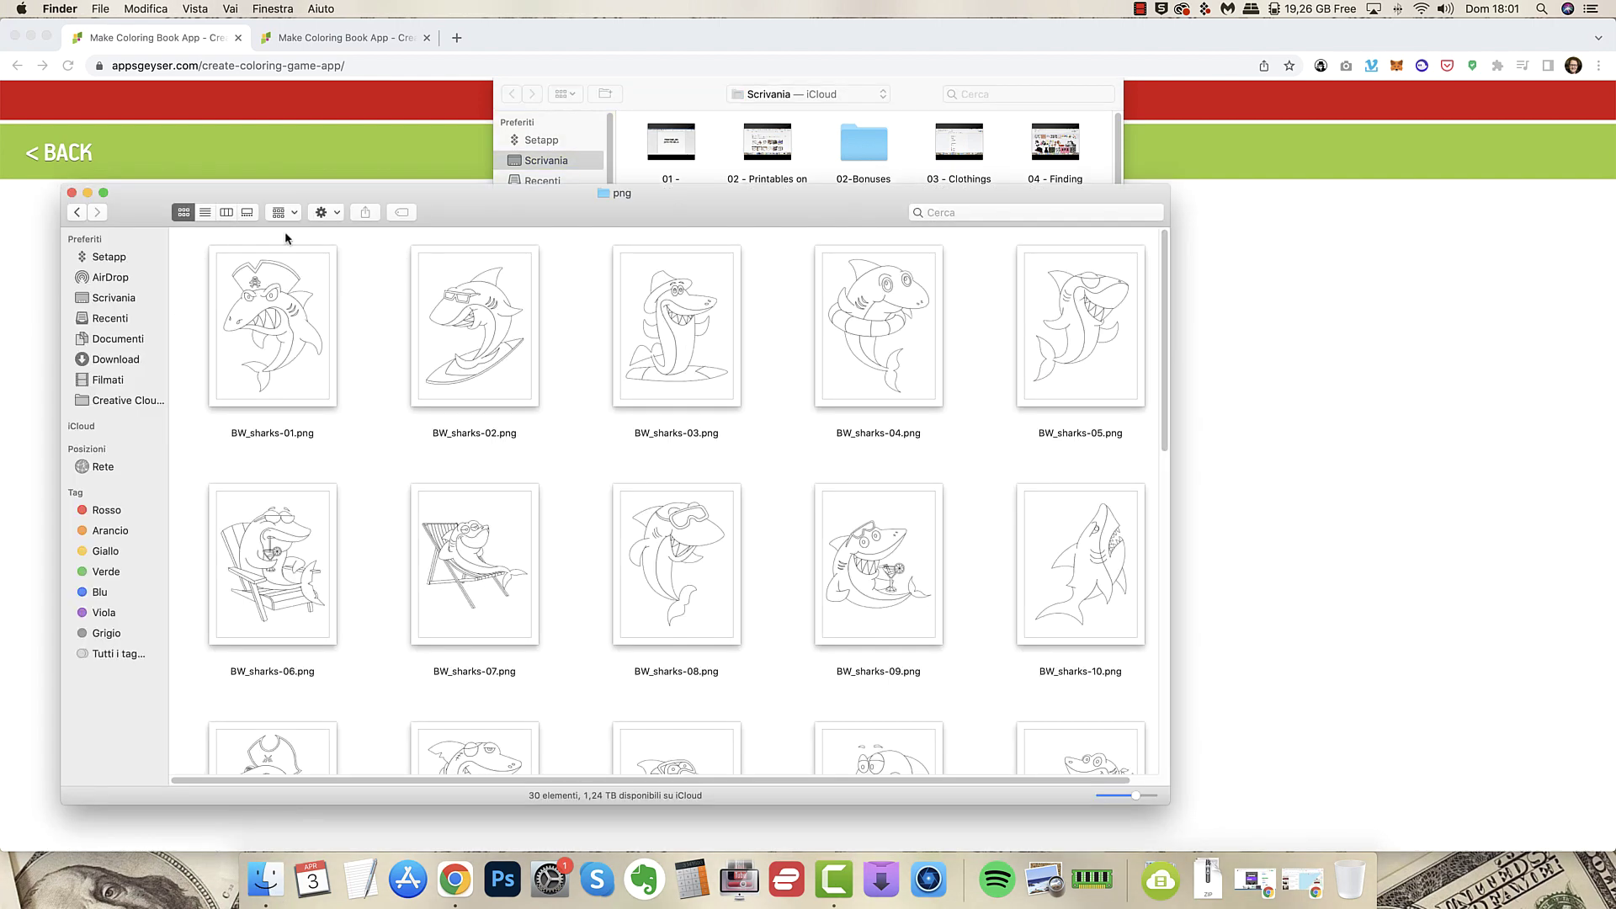
left_click(77, 212)
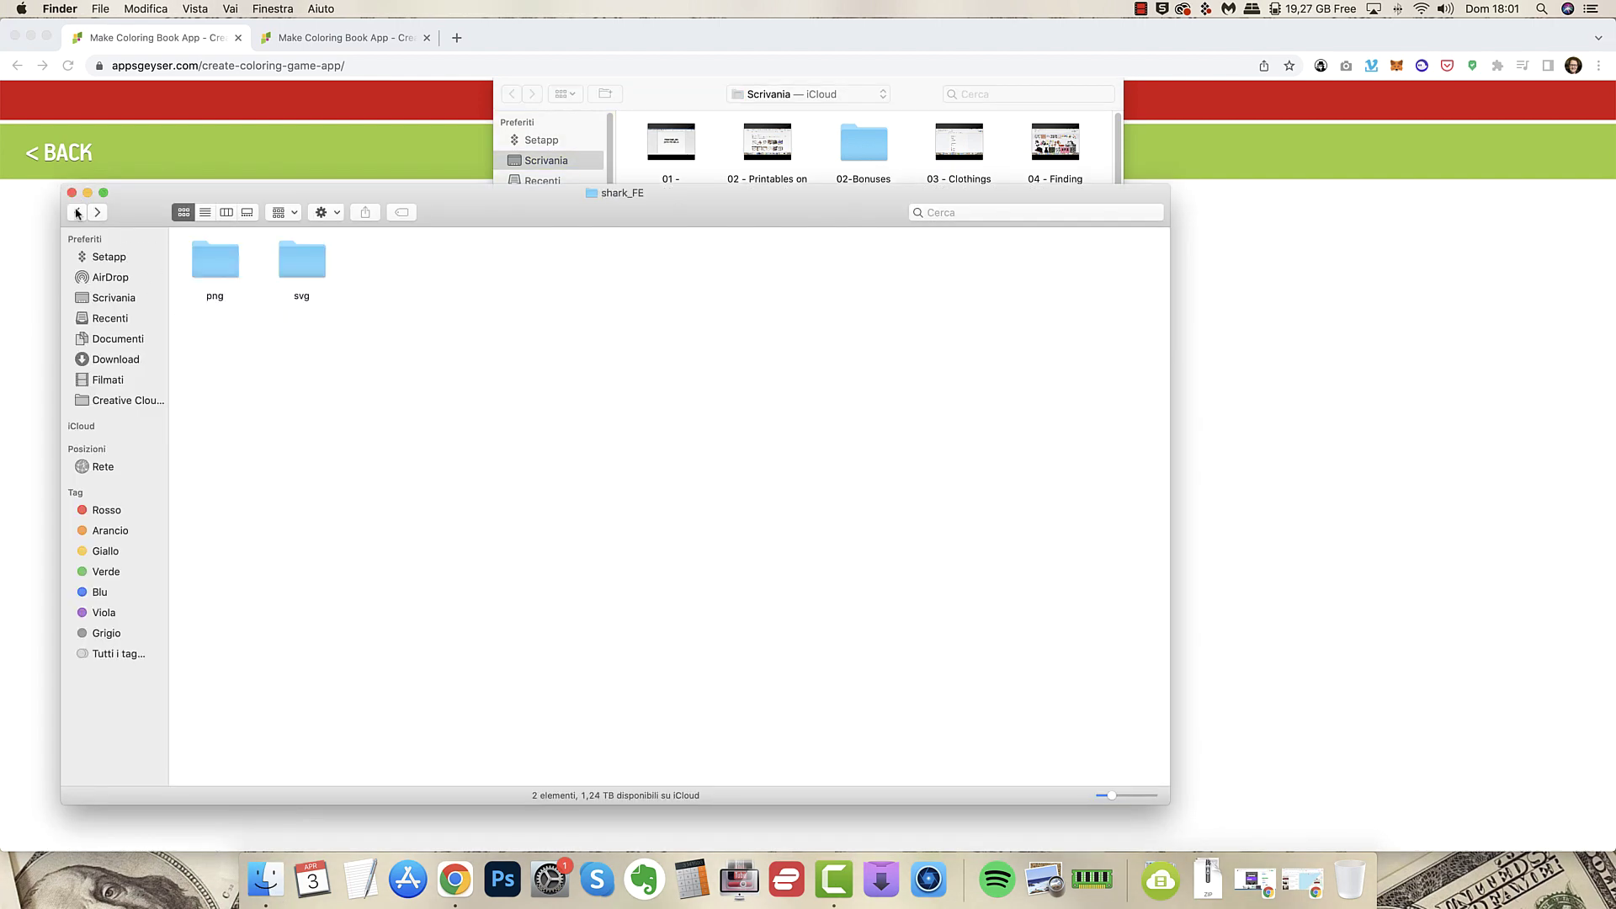
left_click(77, 212)
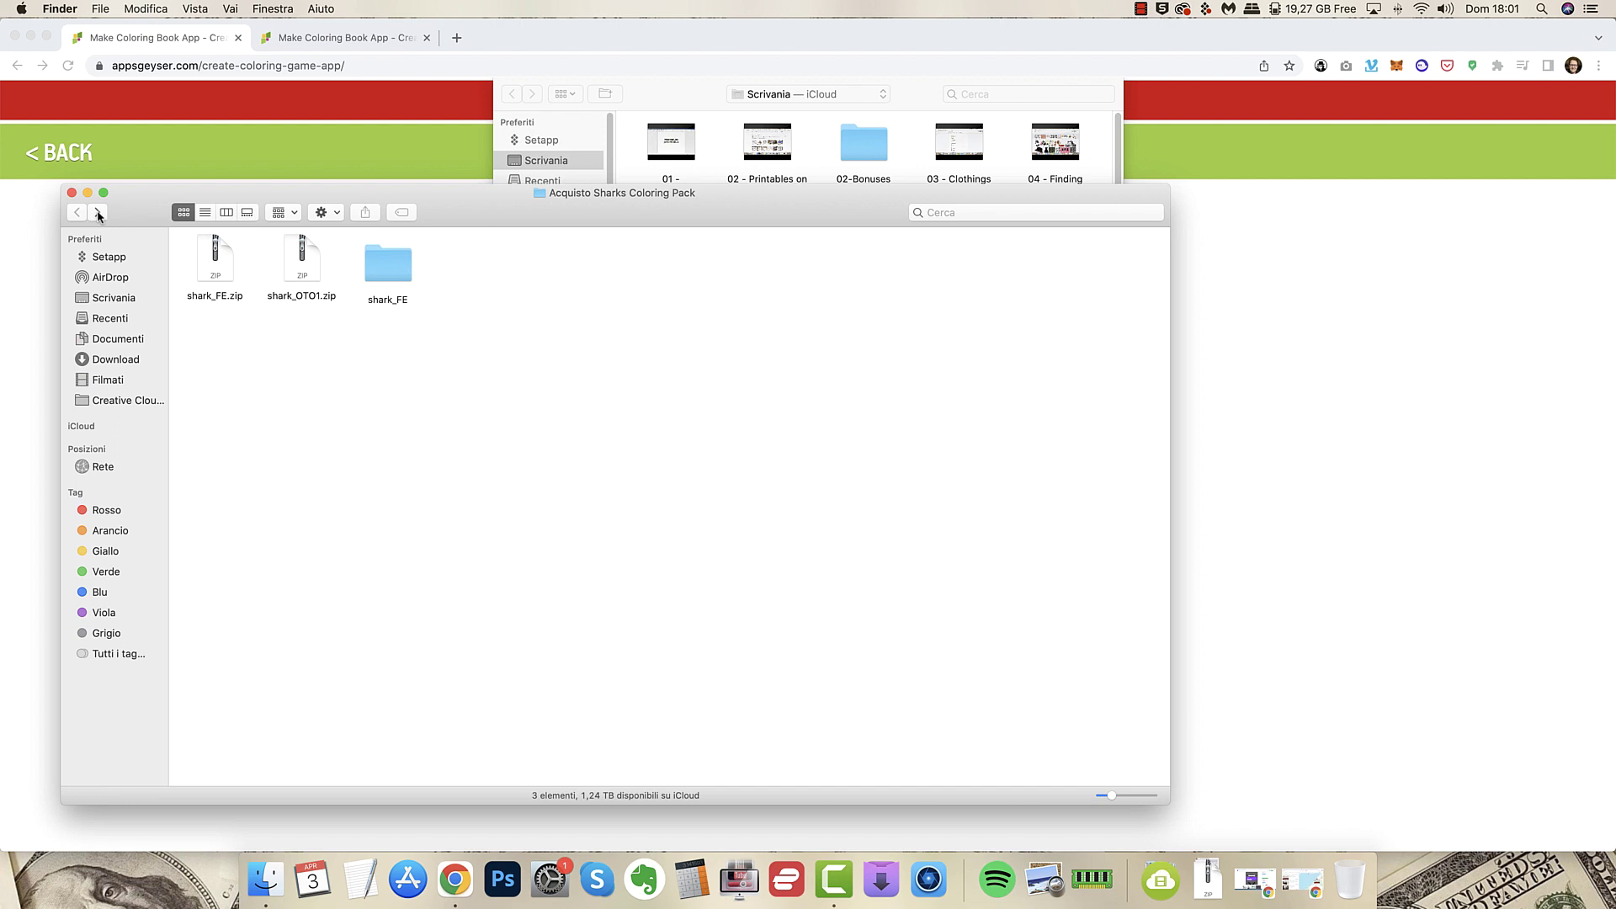
left_click_drag(412, 267, 73, 879)
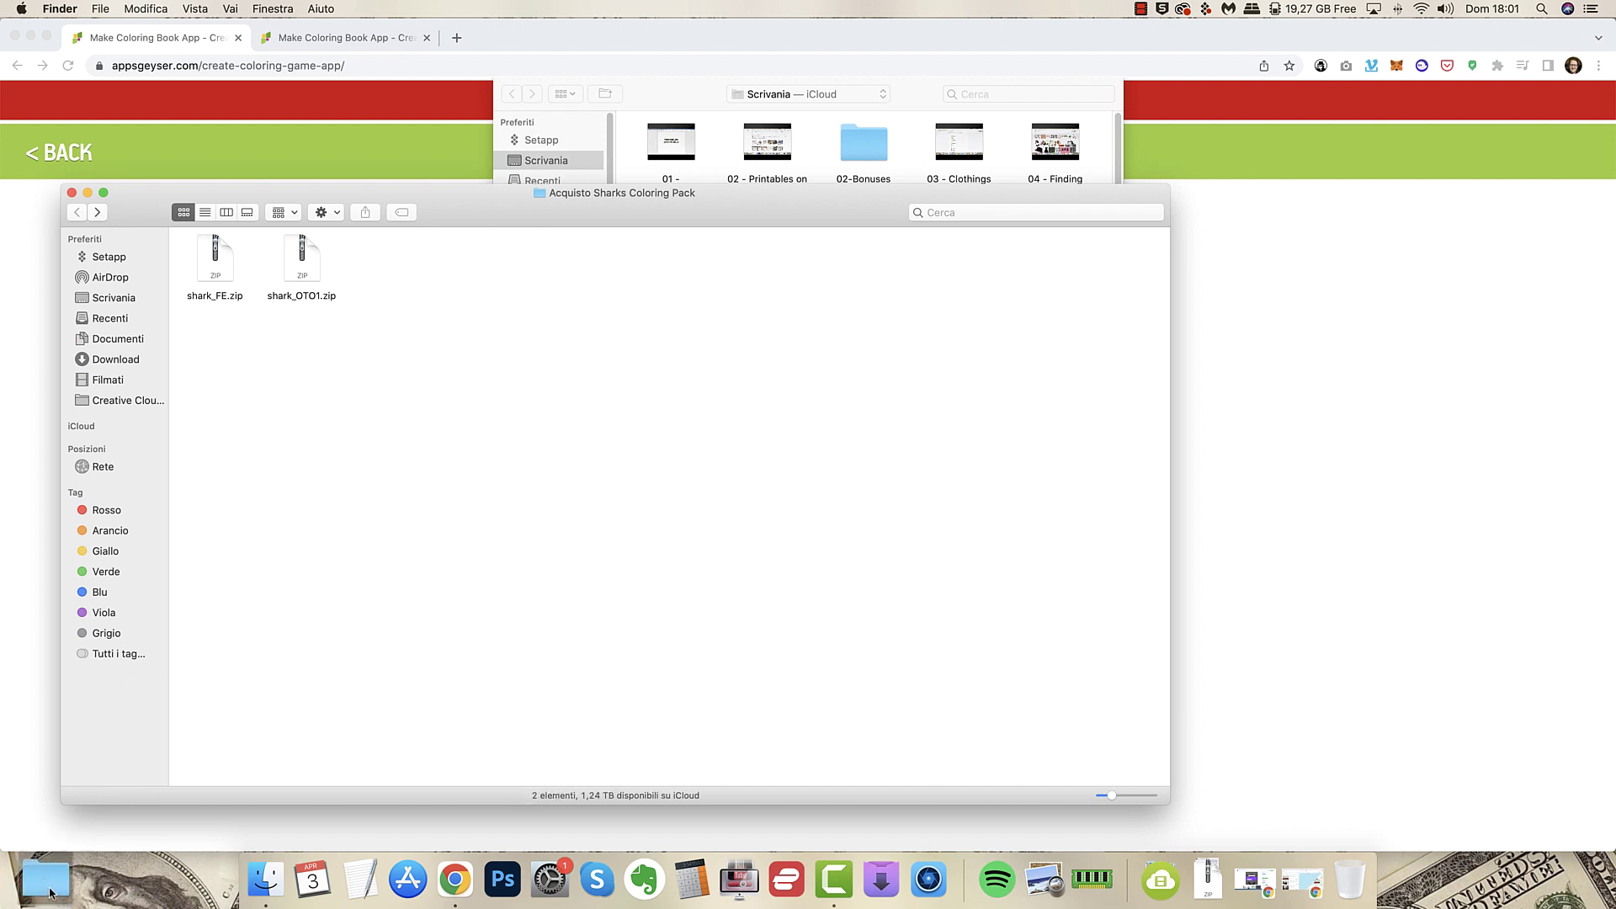
Upload BW_sharks-01.png from shark_FE > png as the first coloring page.
left_click(4, 738)
scroll(1022, 266, "down", 10)
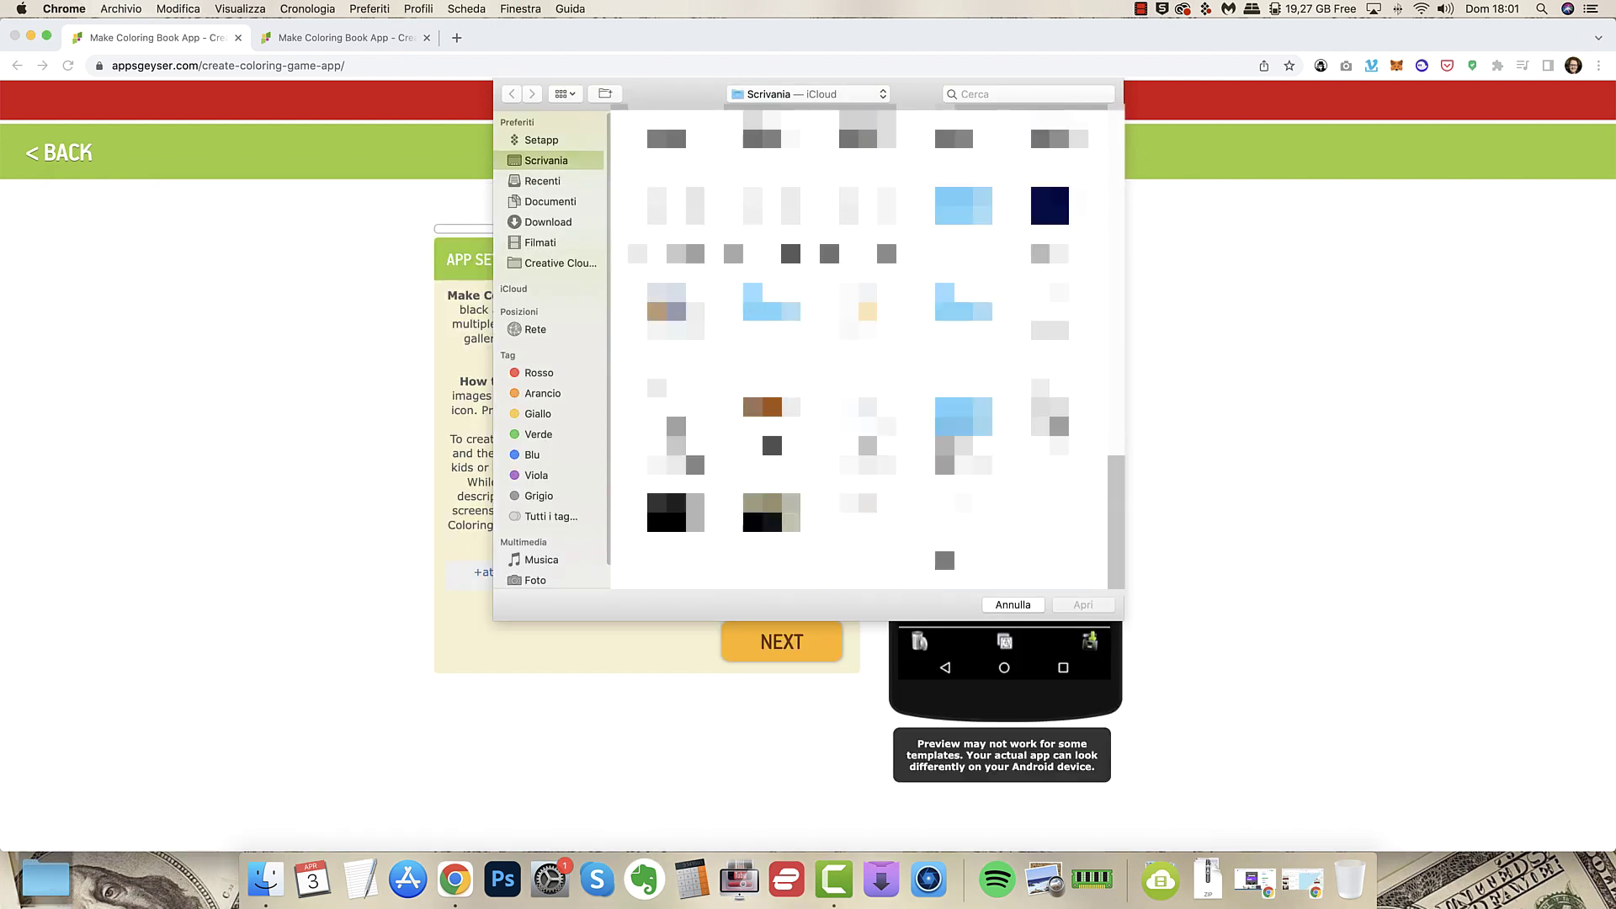
double_click(962, 421)
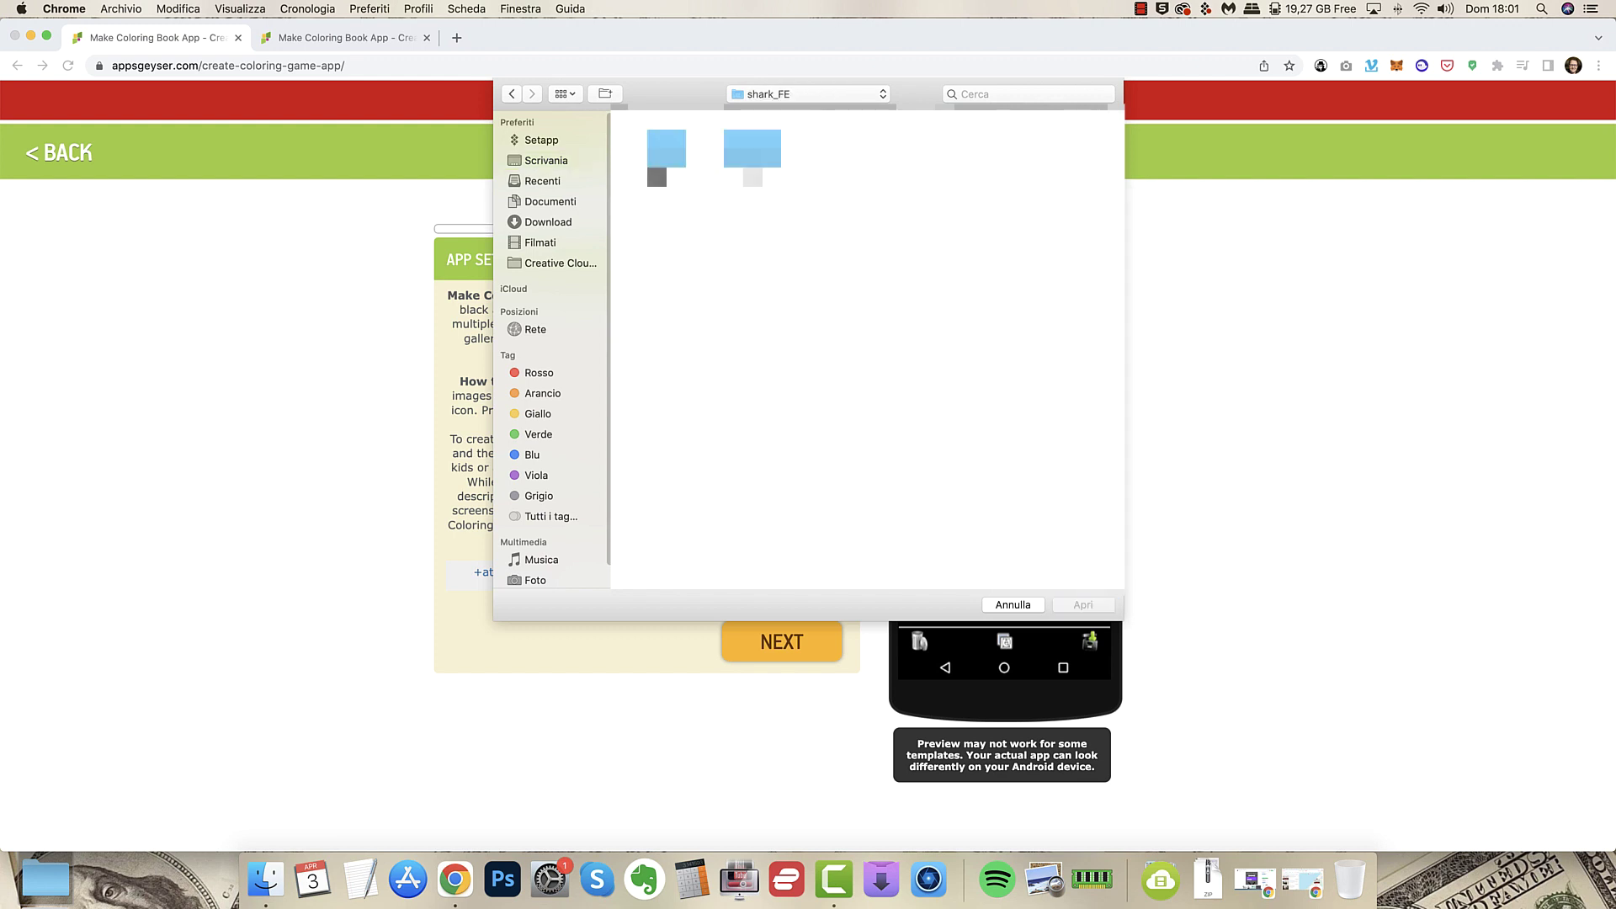
left_click(667, 151)
double_click(679, 143)
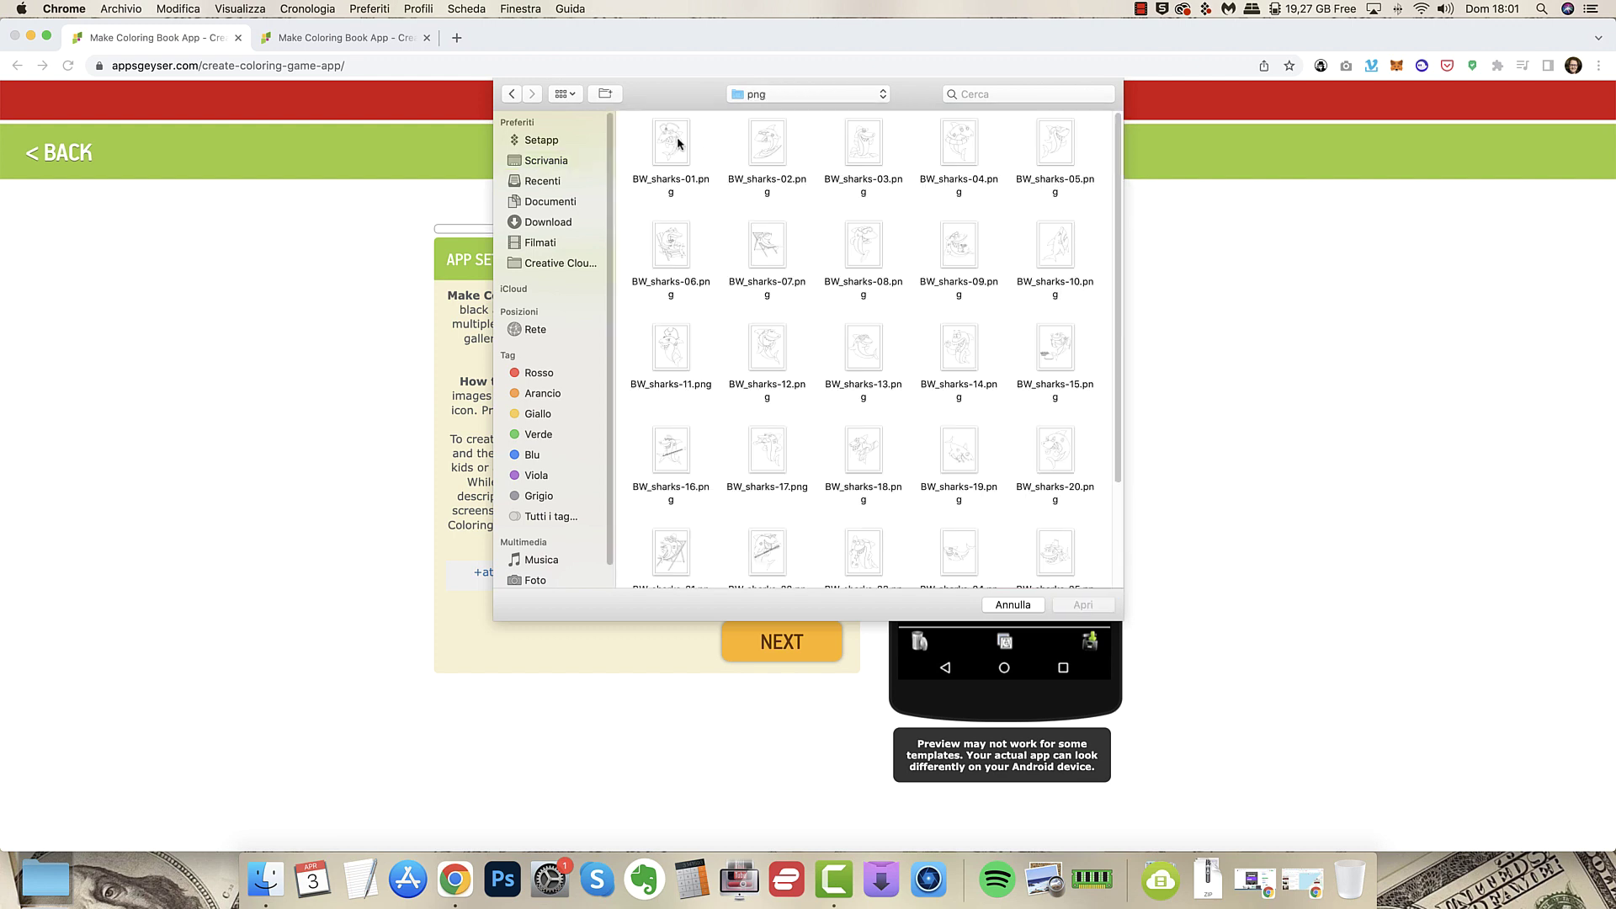
left_click_drag(628, 135, 1014, 328)
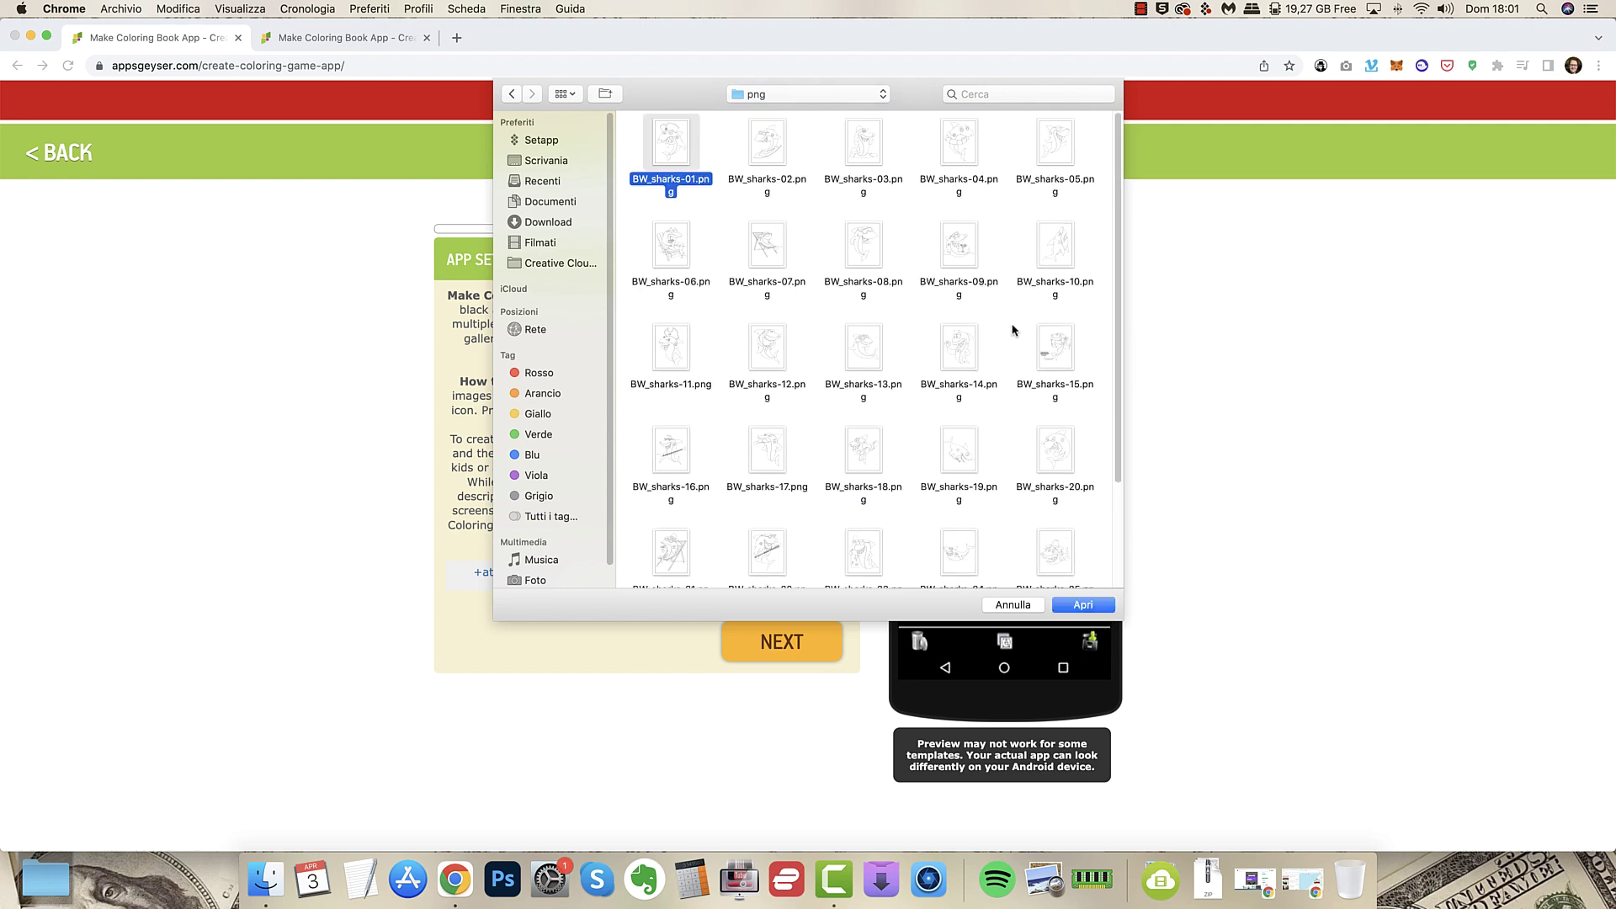
left_click(1089, 606)
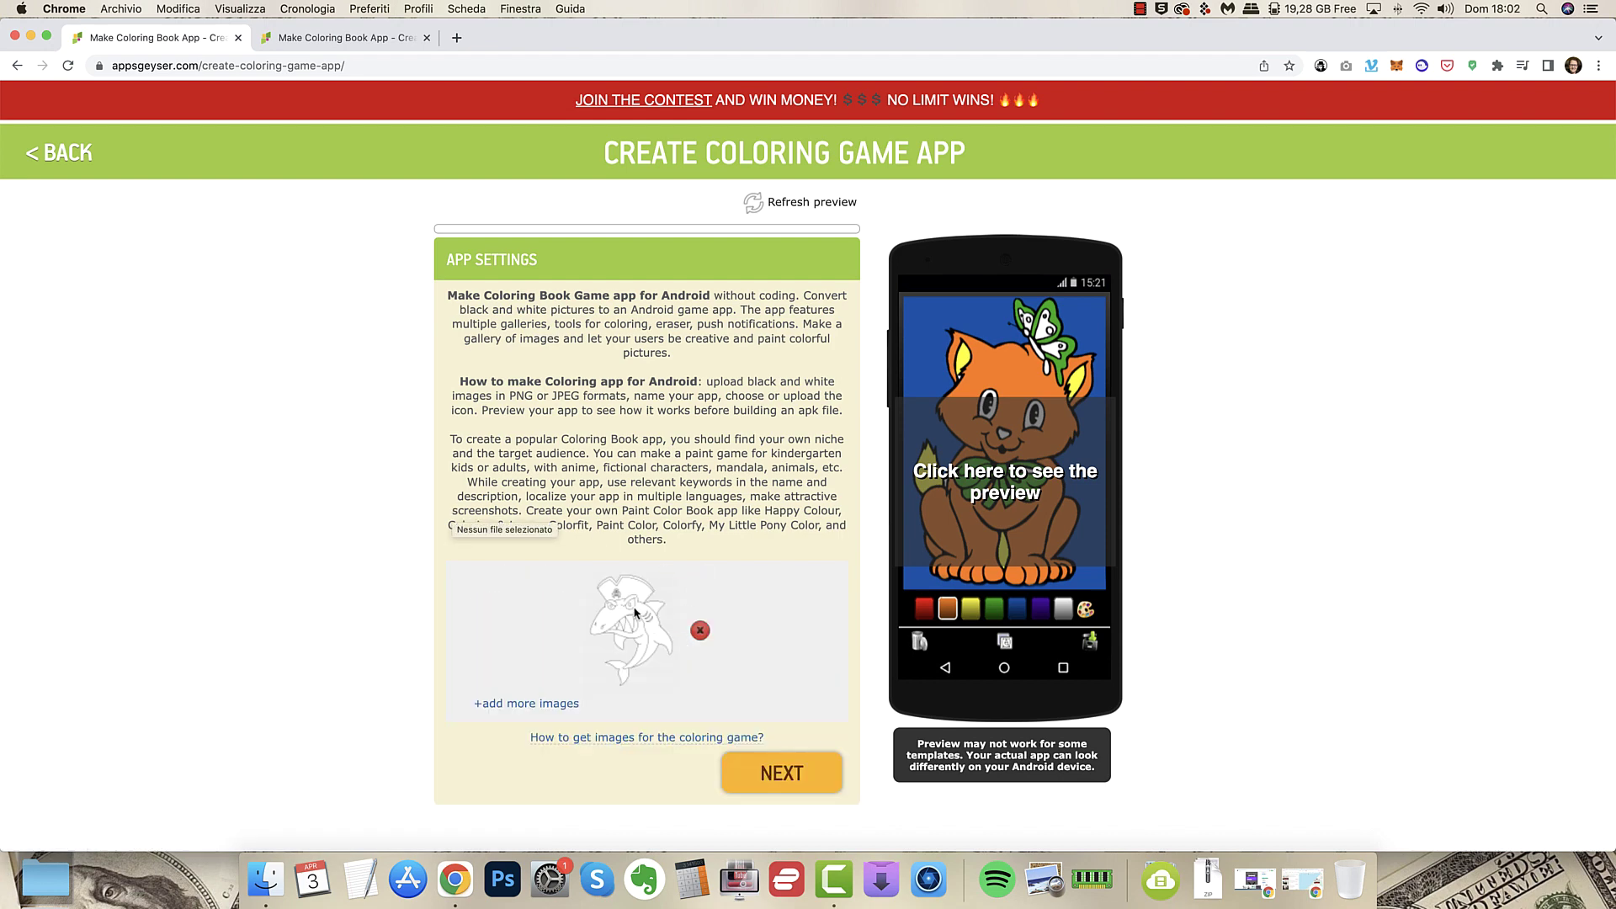
Add BW_sharks-02.png and BW_sharks-03.png to the gallery, then advance to App Name.
left_click(541, 706)
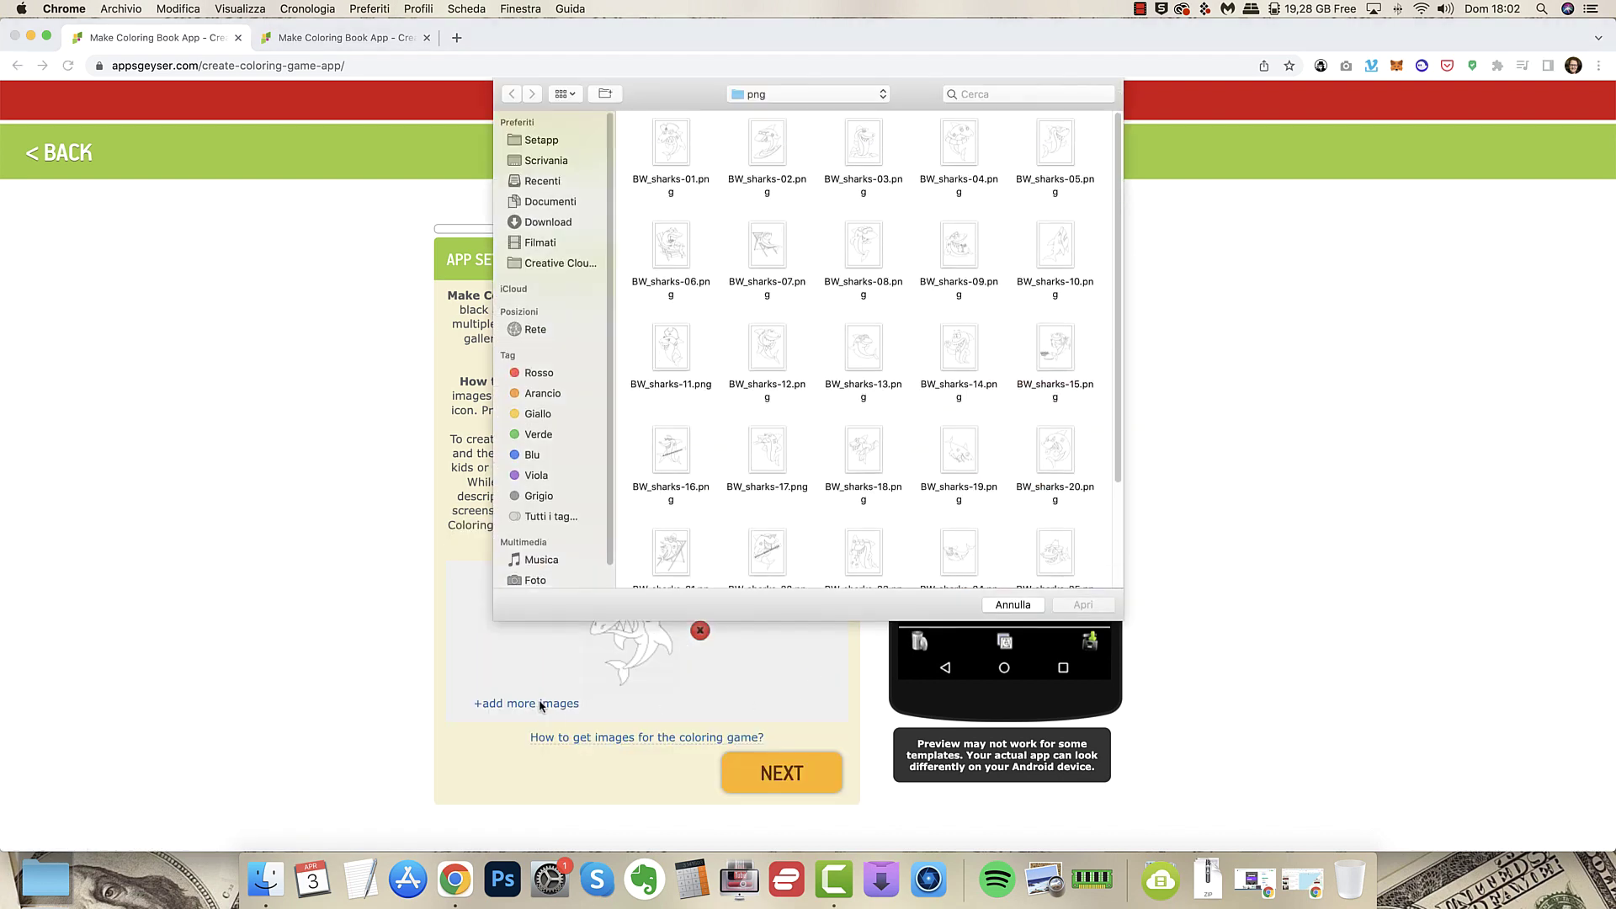
left_click(766, 160)
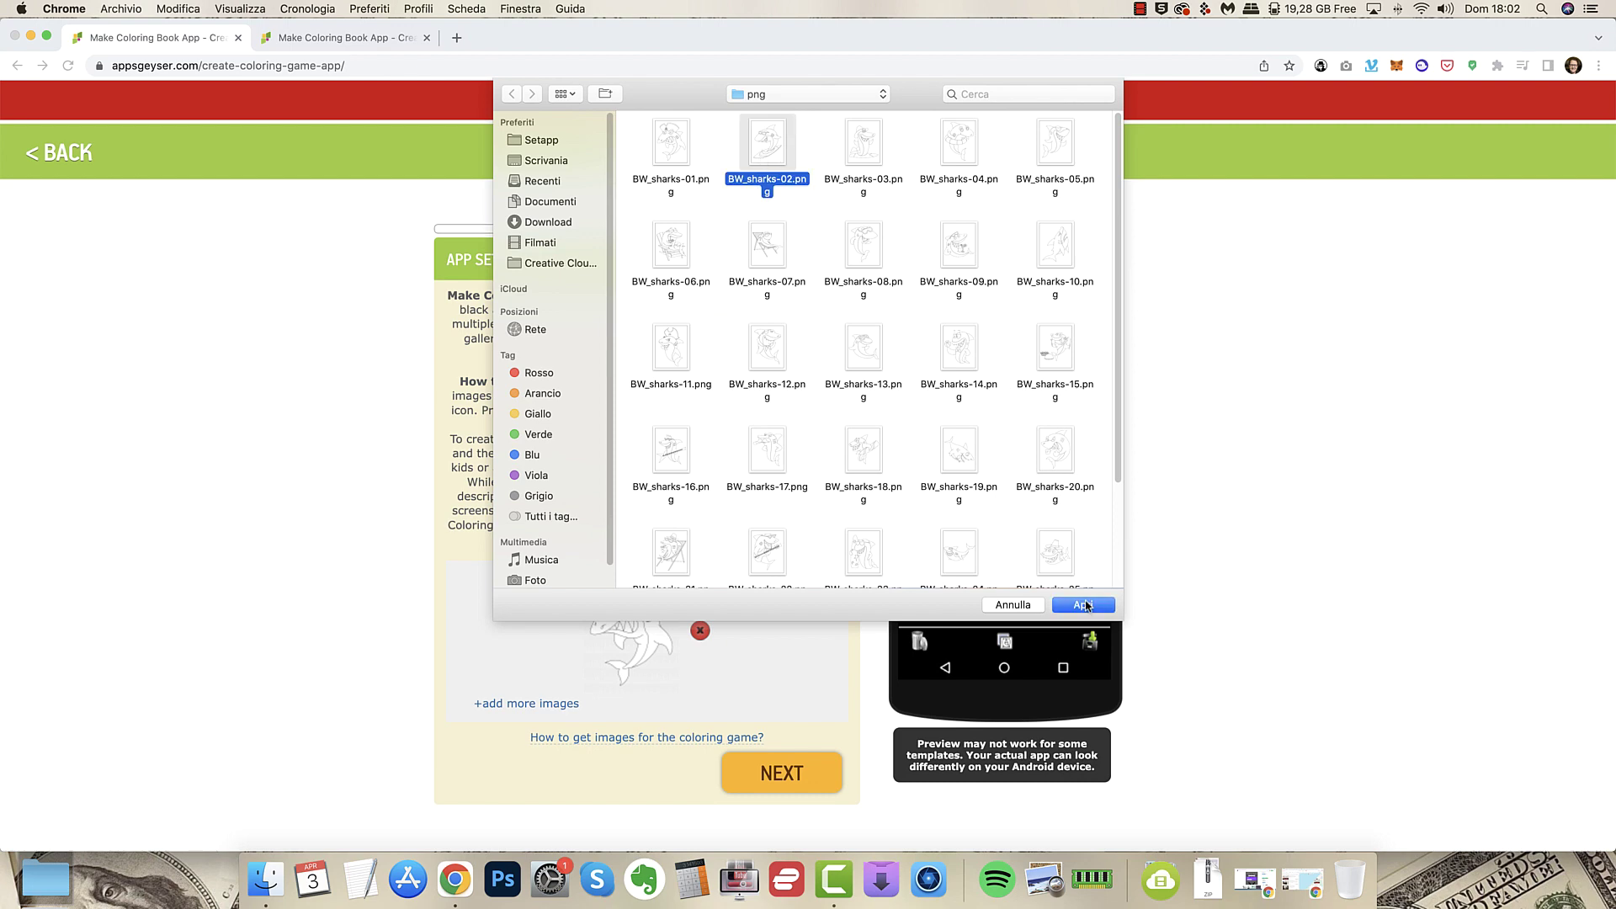
left_click(1083, 605)
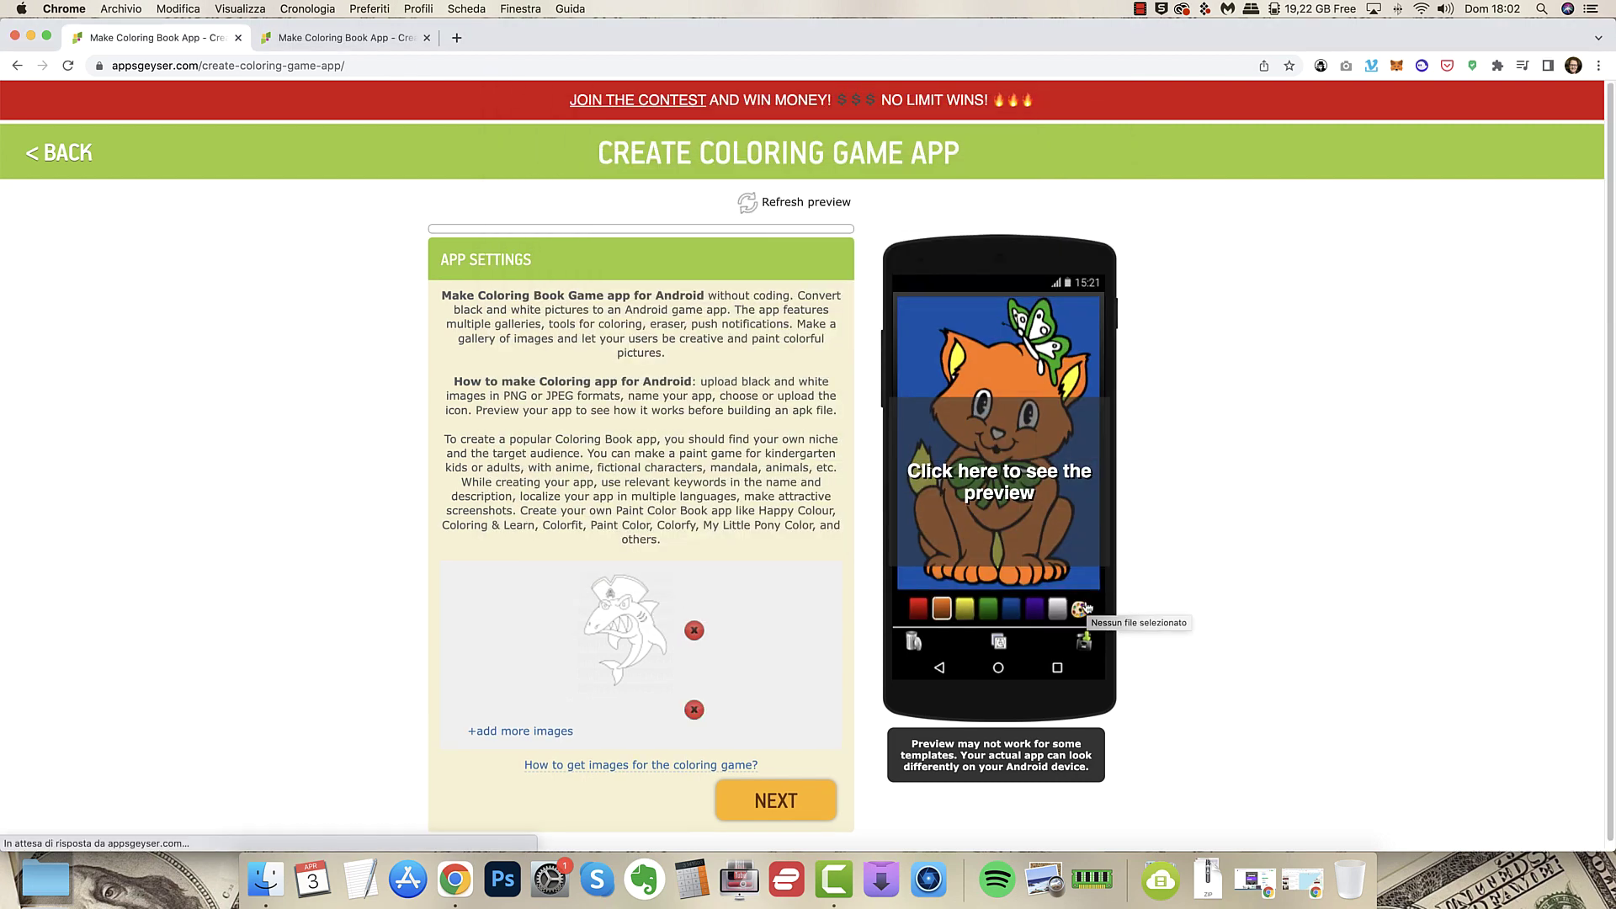
scroll(615, 673, "down", 3)
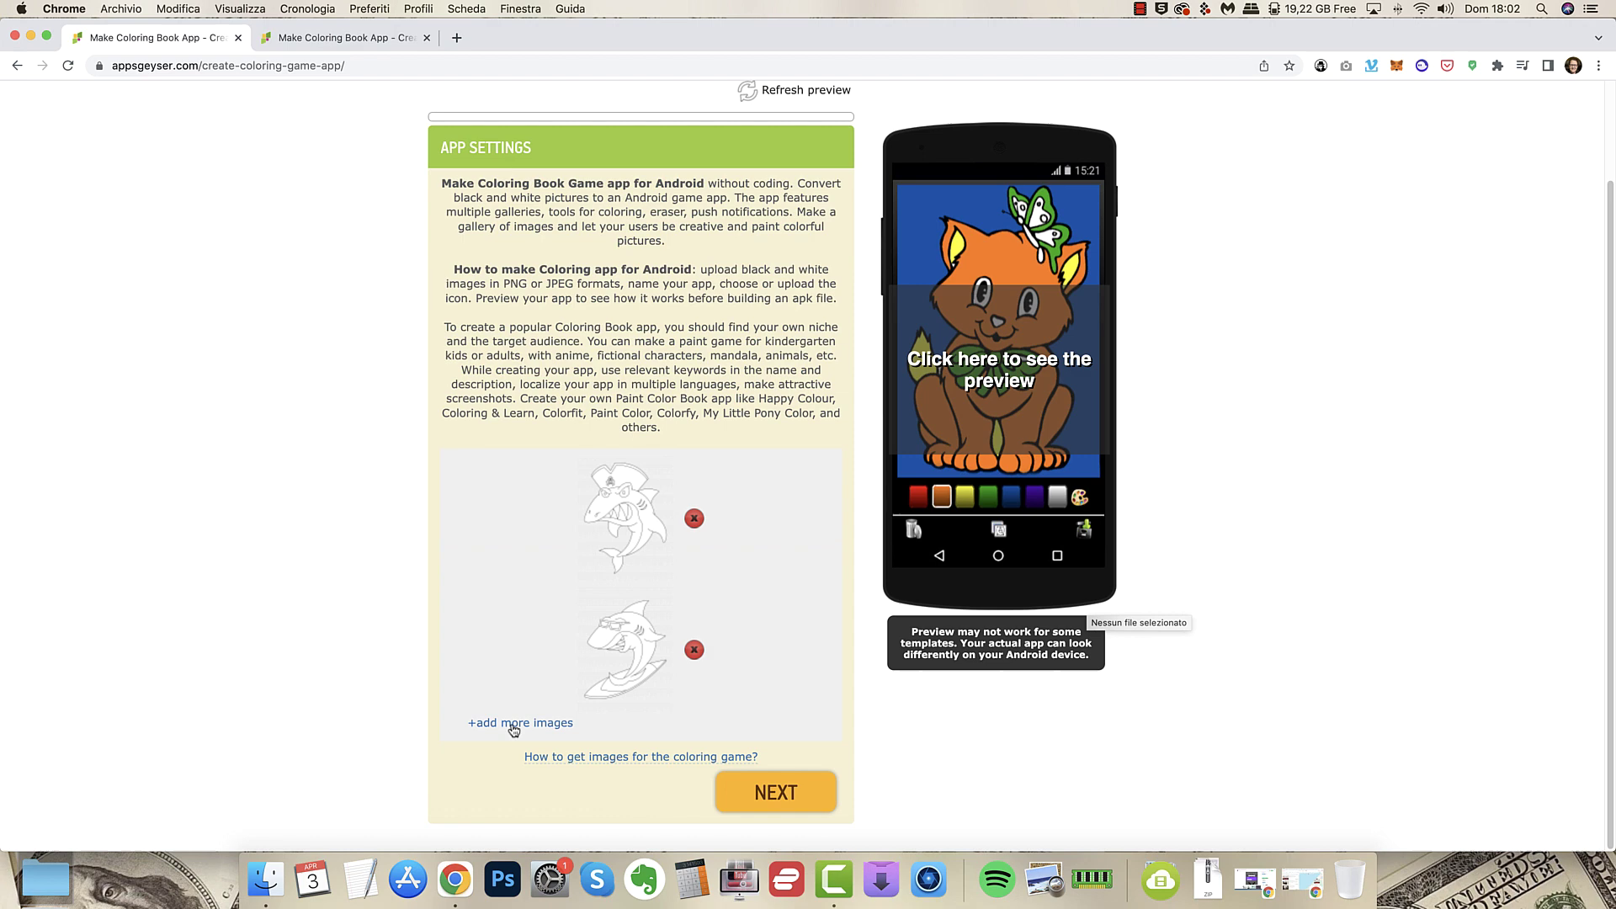
left_click(510, 722)
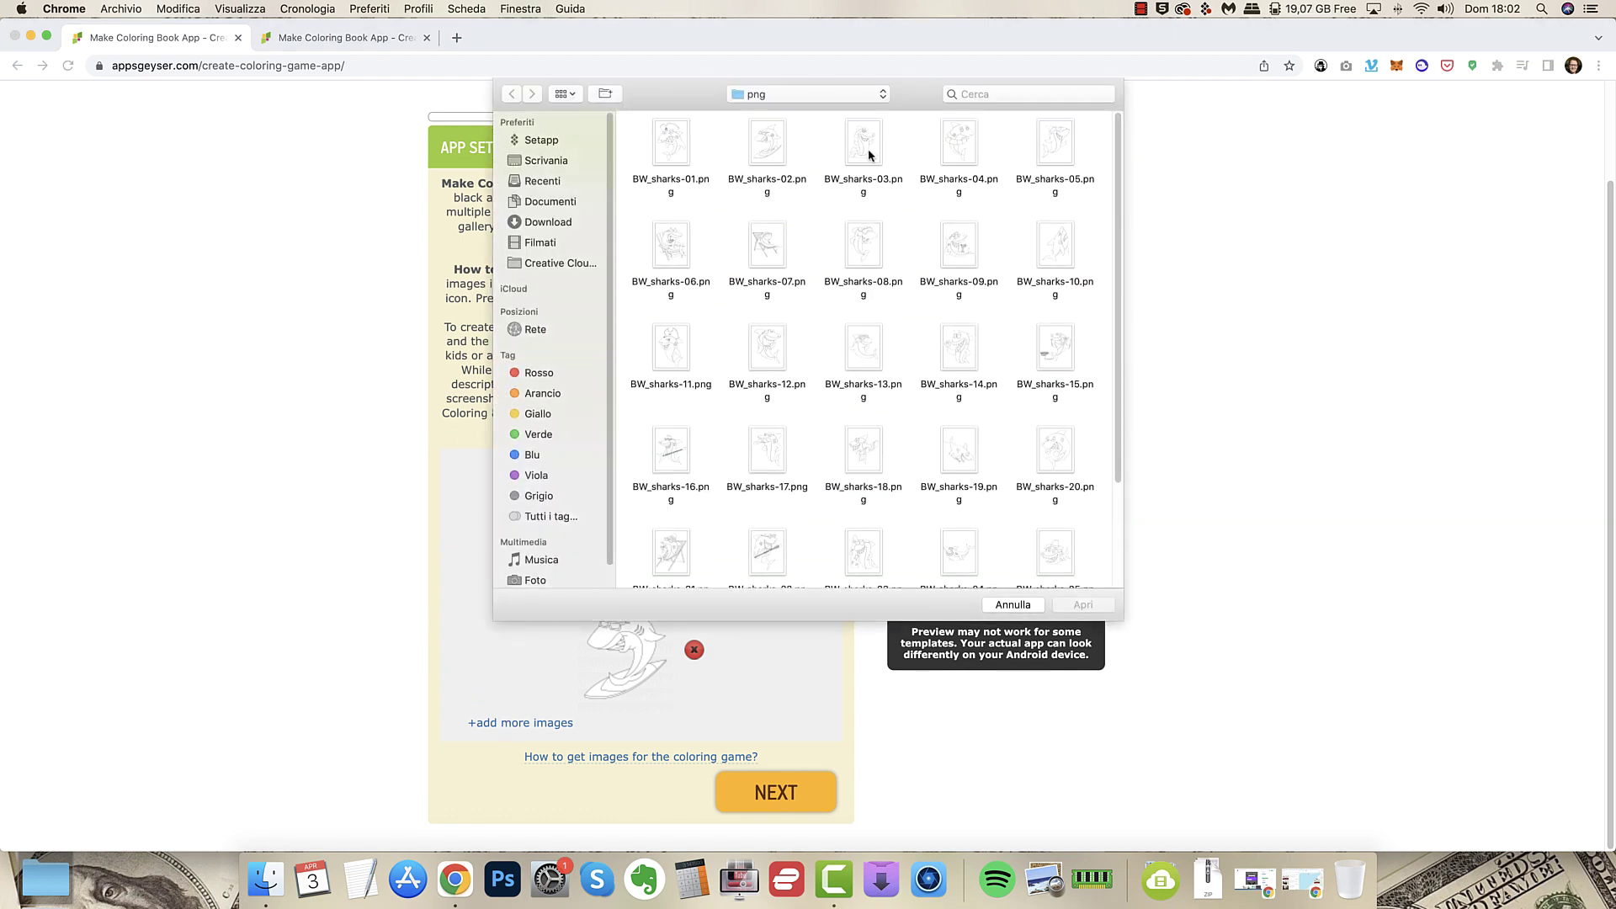
left_click(867, 147)
left_click(1081, 605)
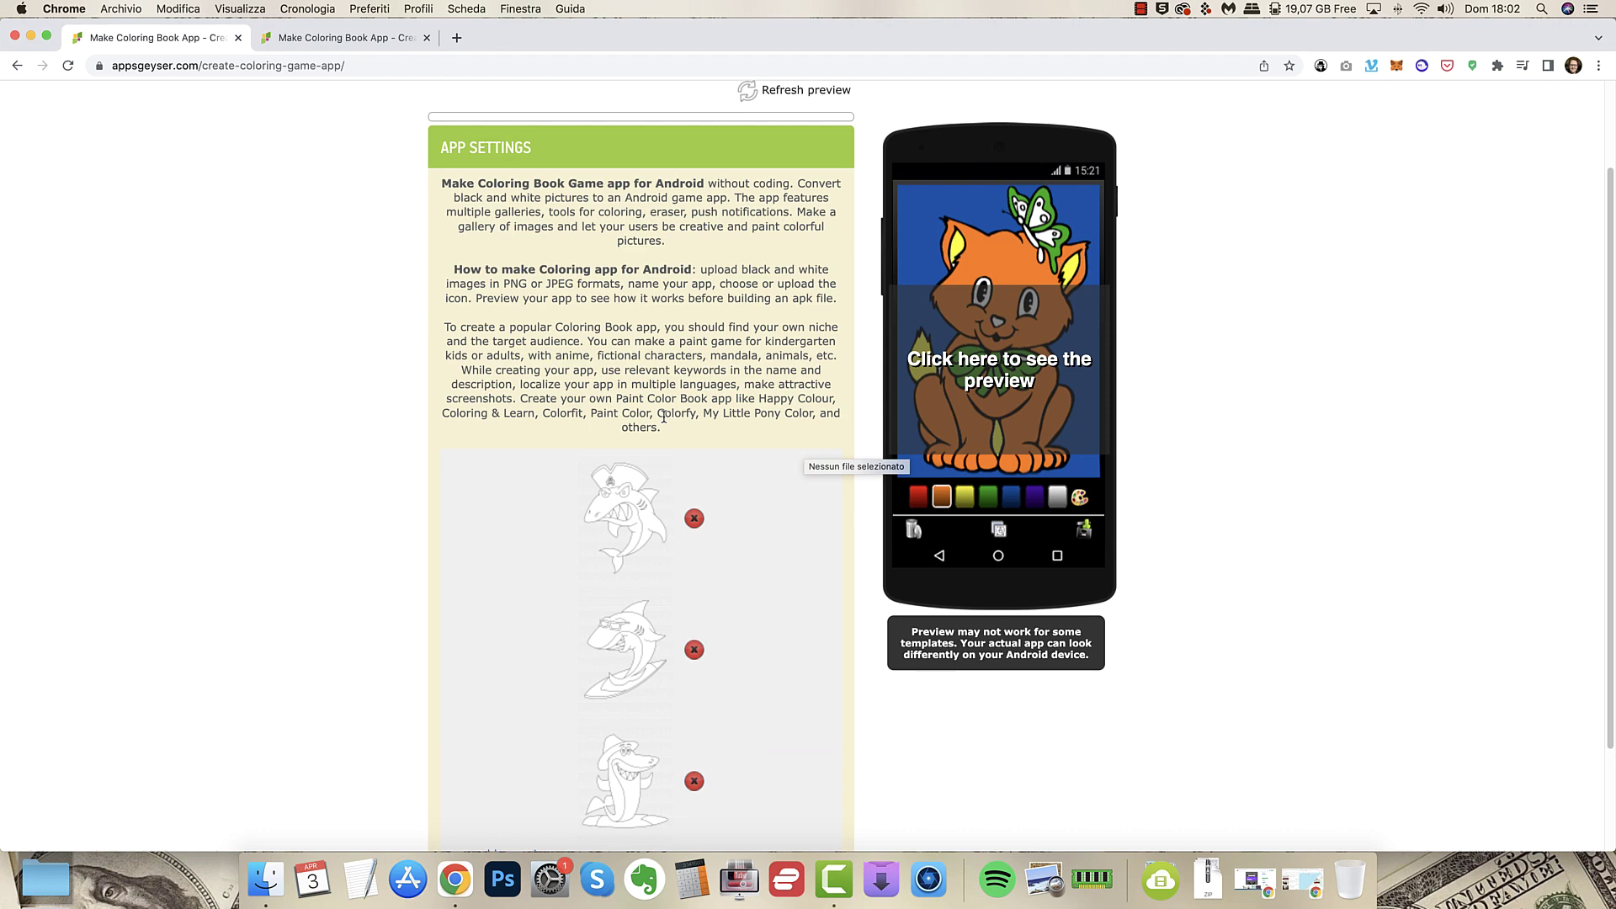
scroll(663, 416, "down", 1)
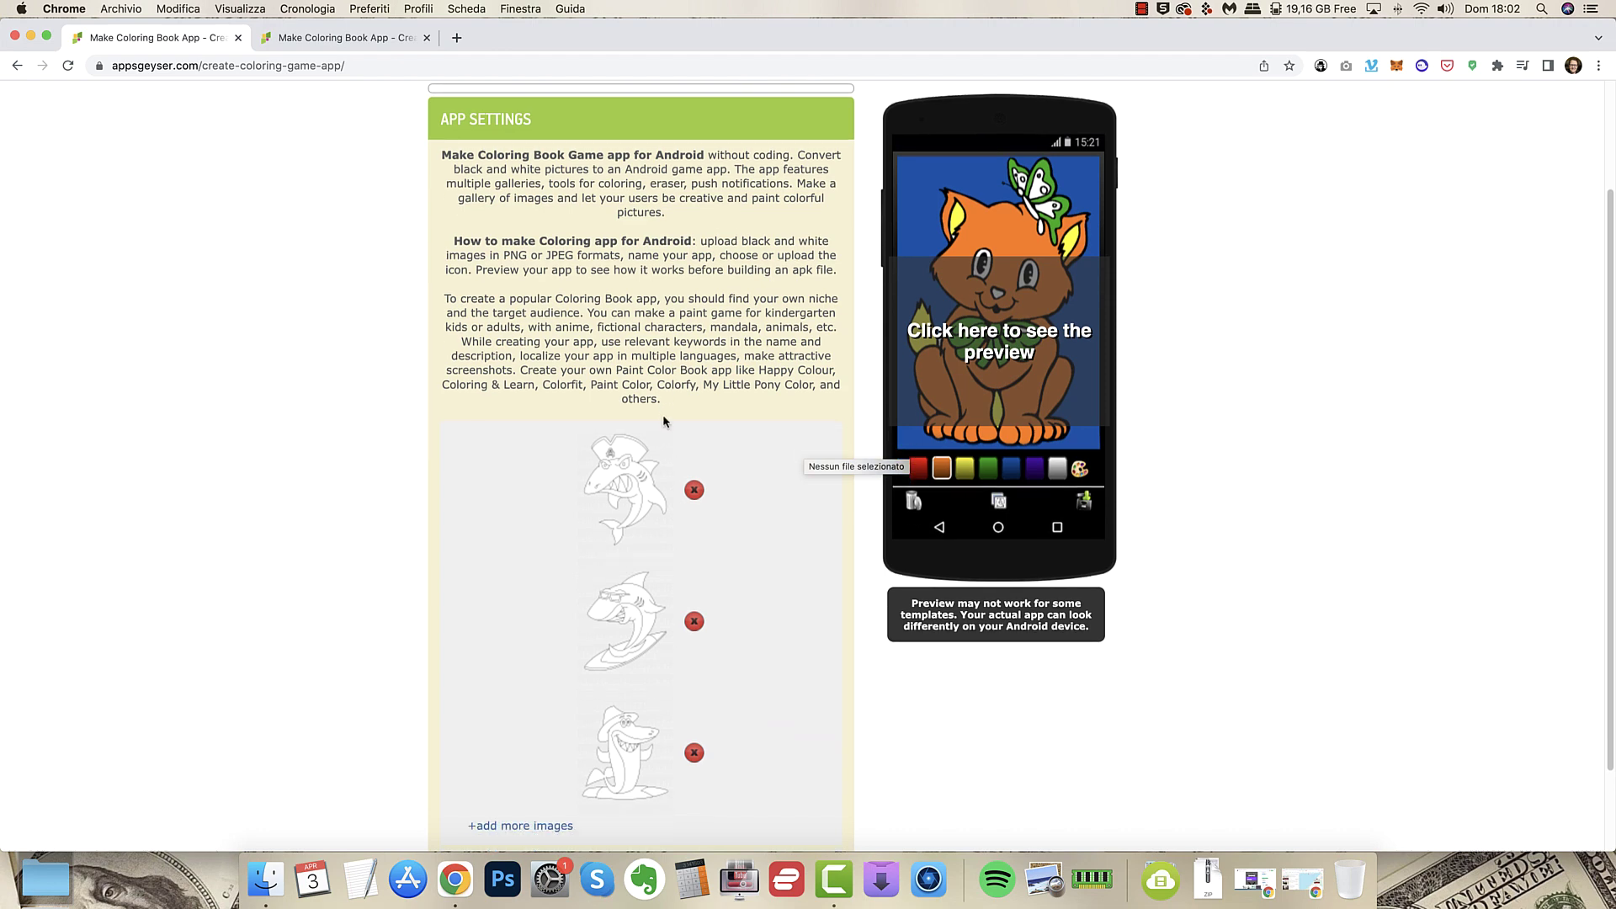
scroll(727, 422, "down", 3)
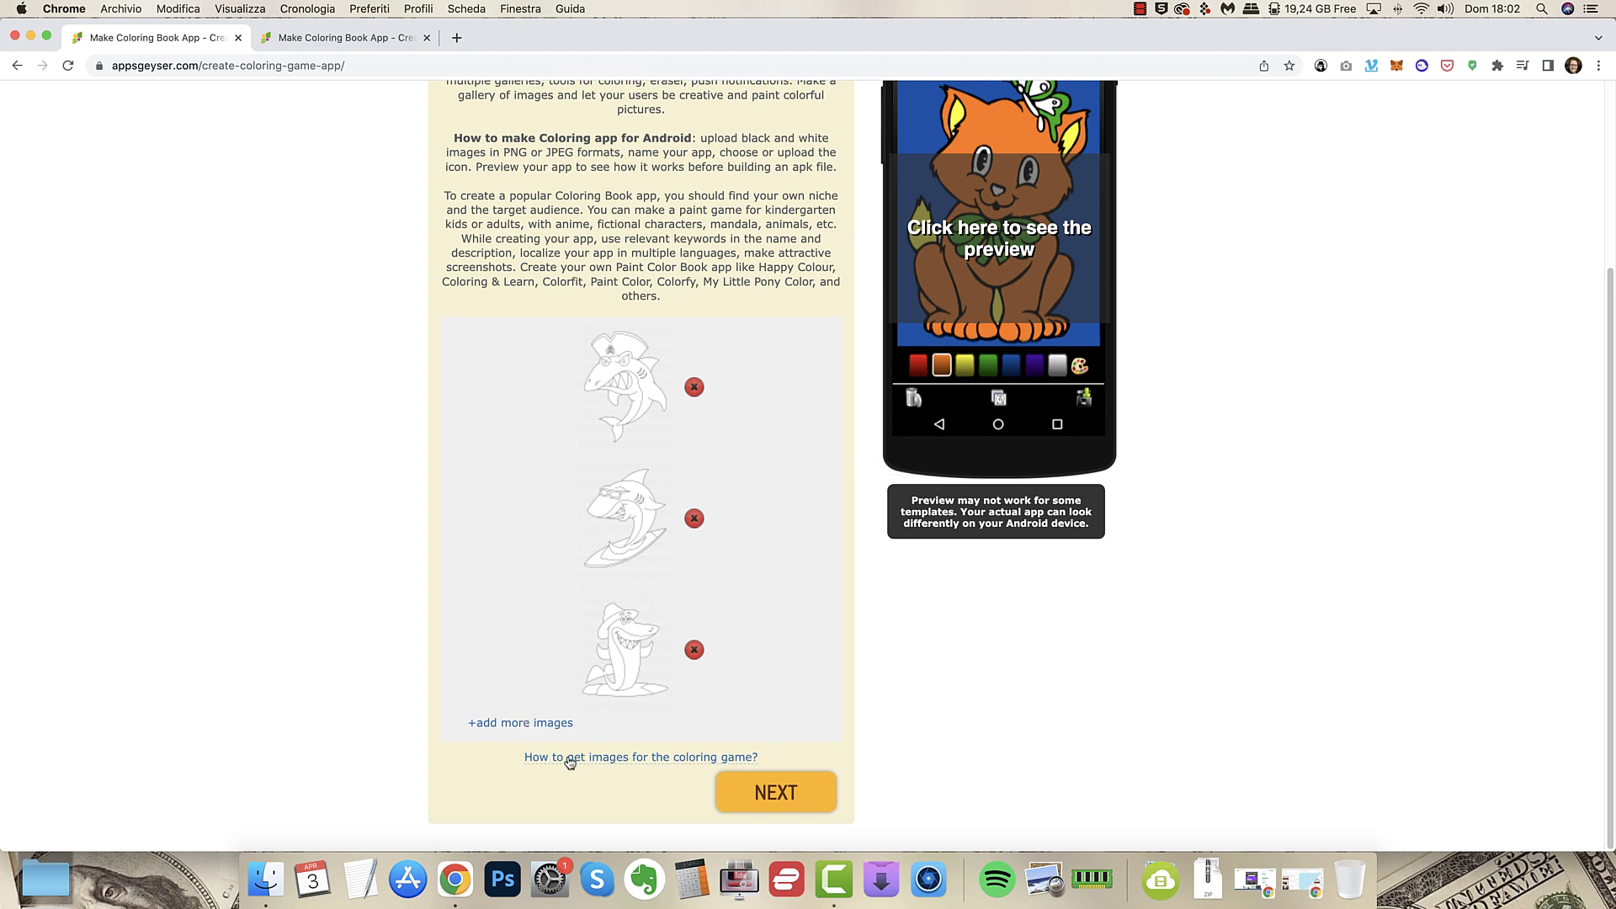
left_click(781, 795)
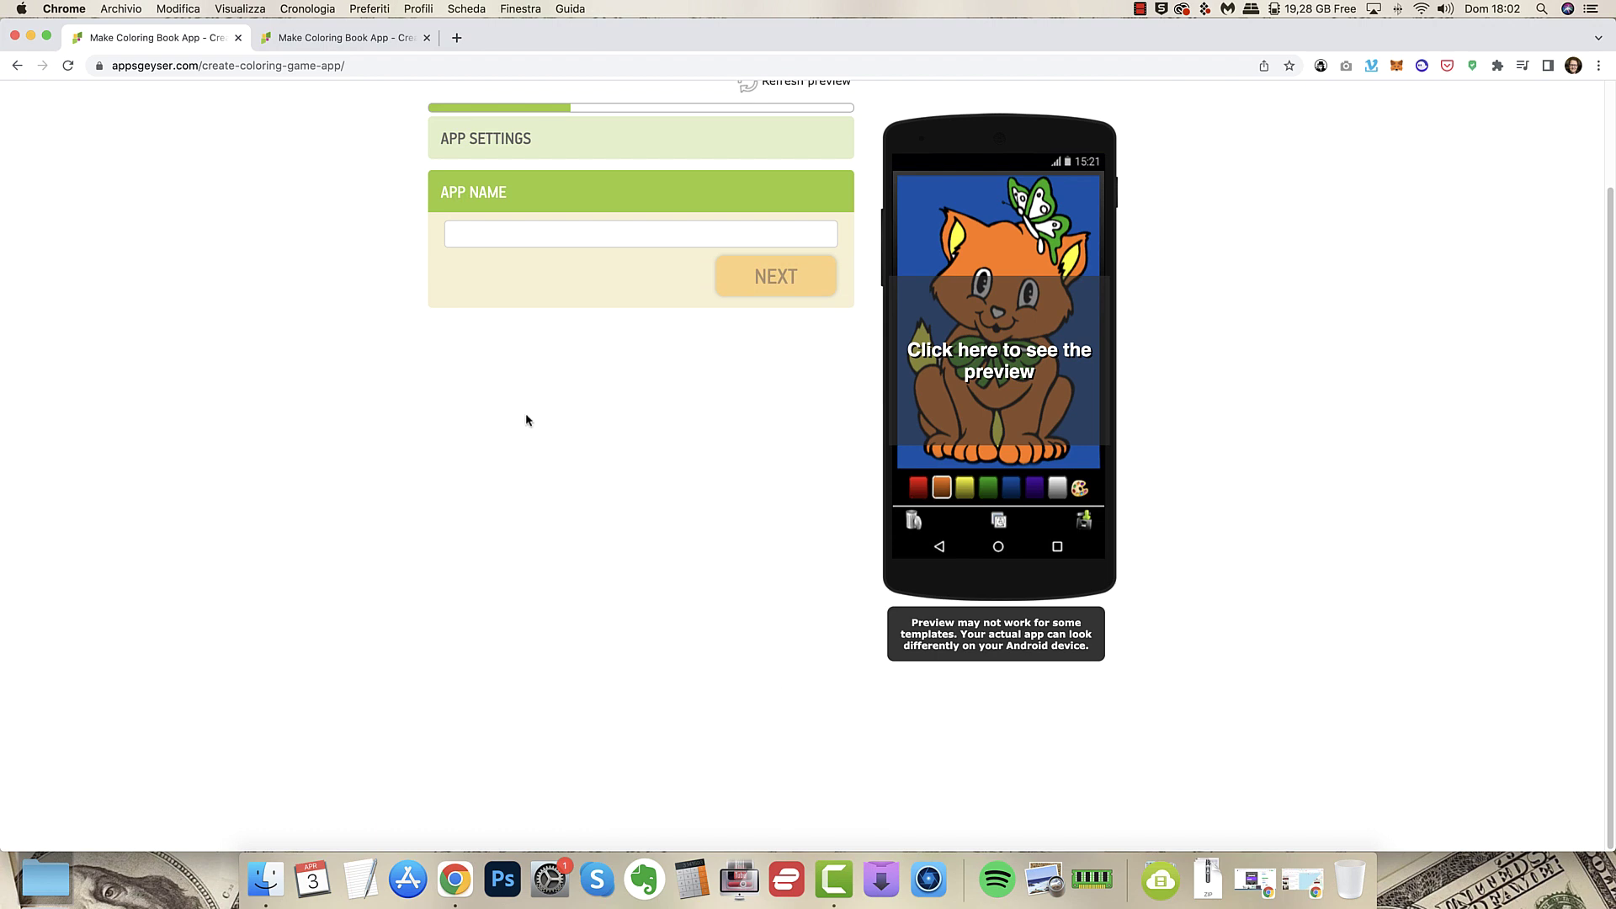
Name the app 'Sharks Coloring App' and continue to the icon step.
left_click(538, 243)
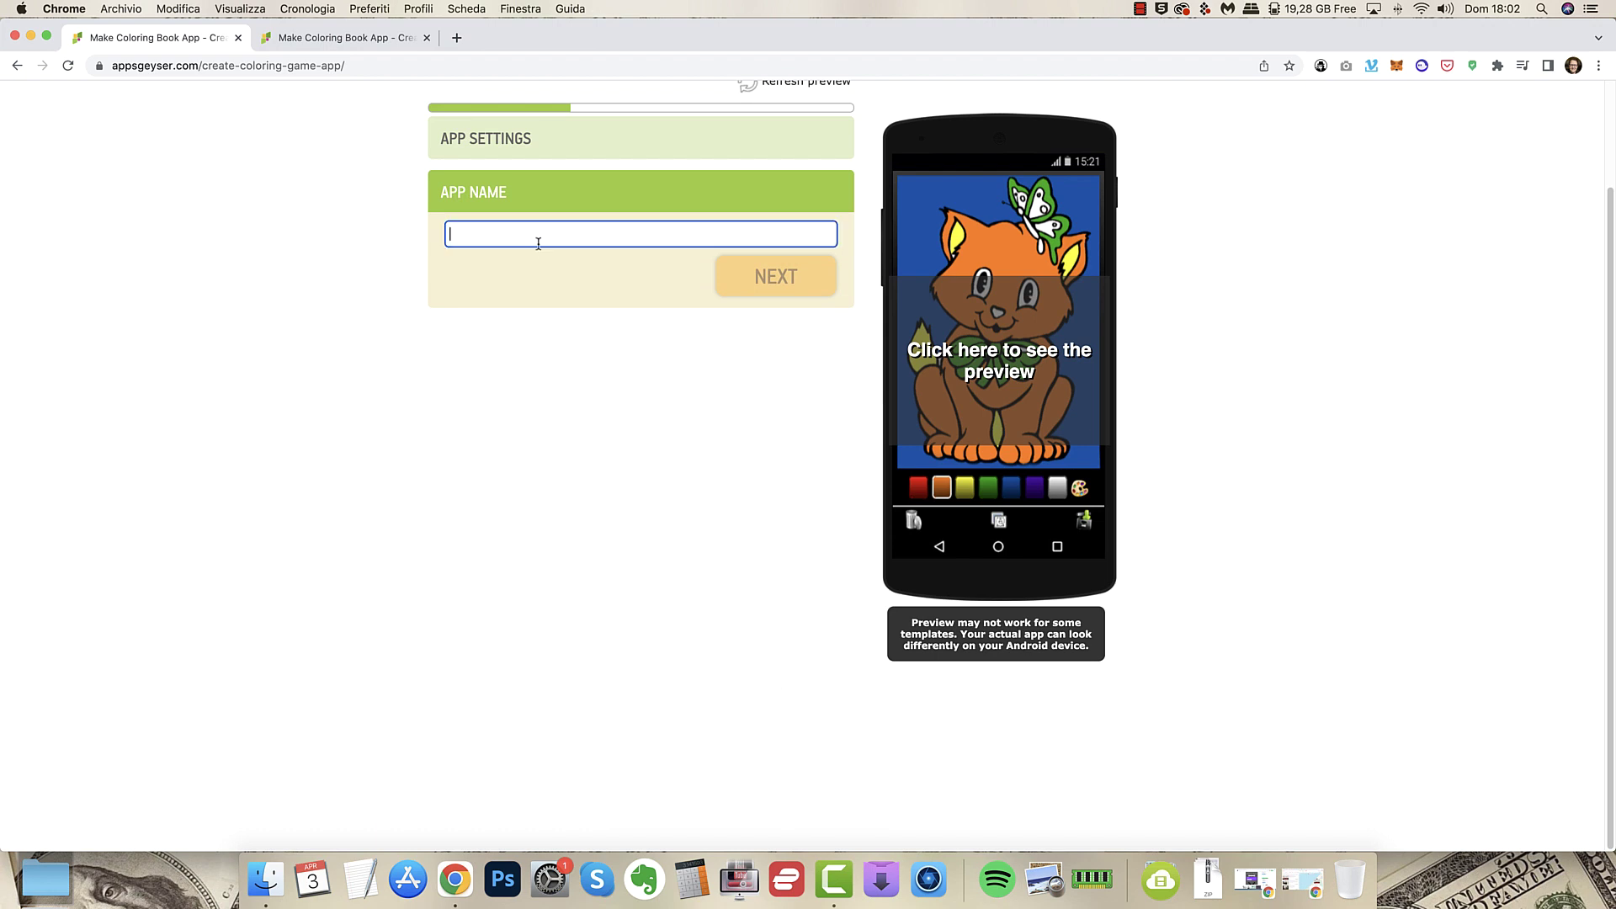
type("Sharks Co")
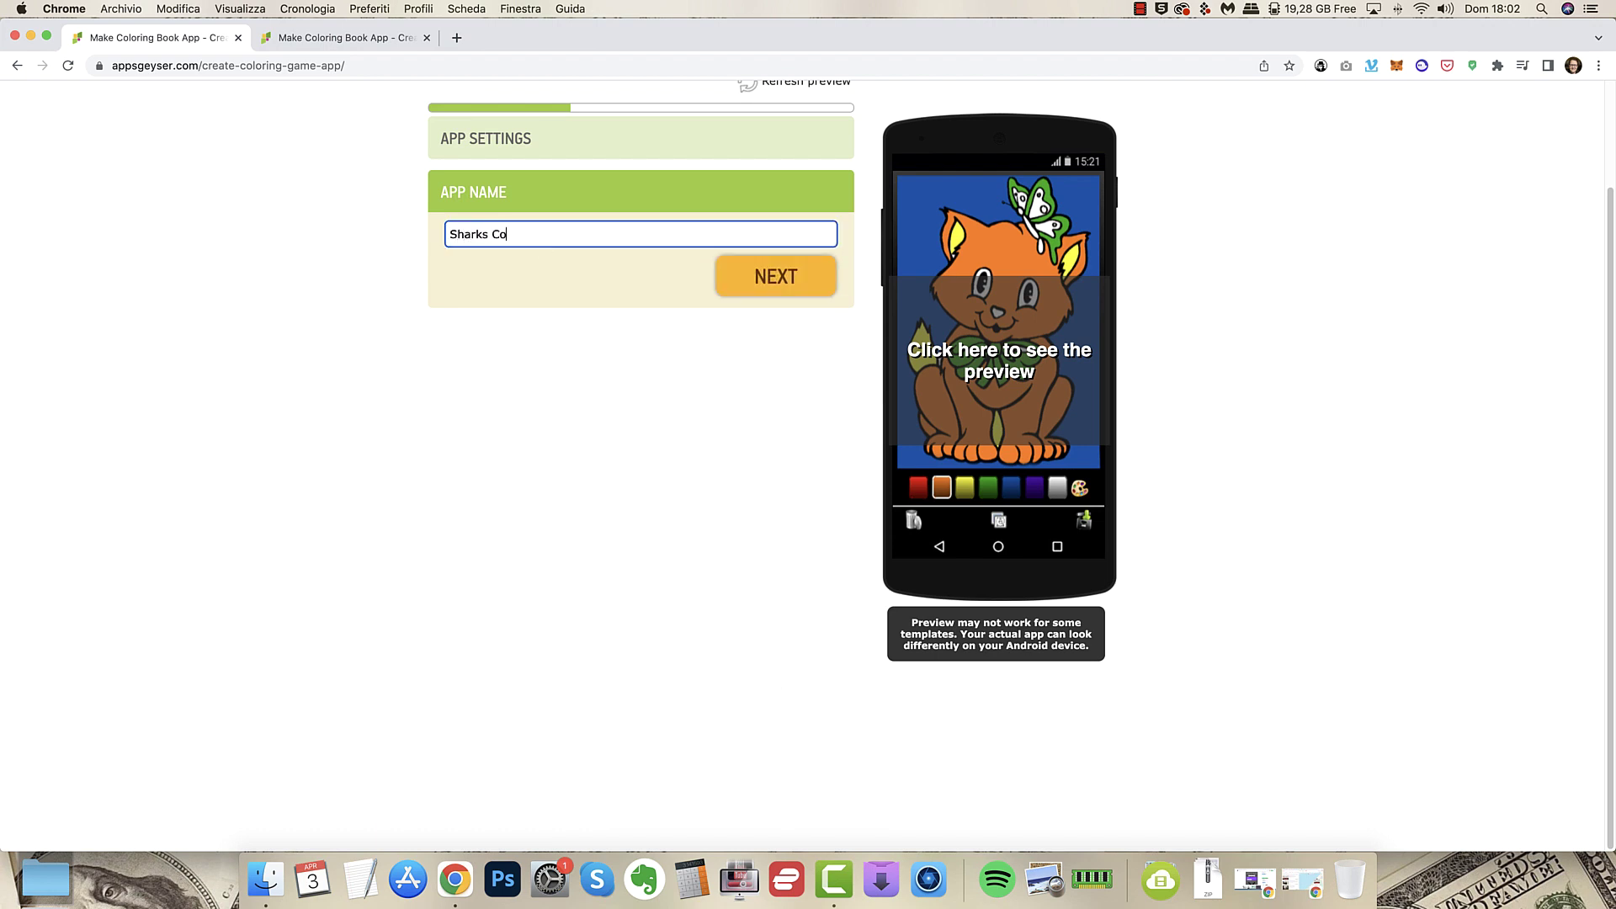
type("loring App")
left_click_drag(448, 236, 644, 232)
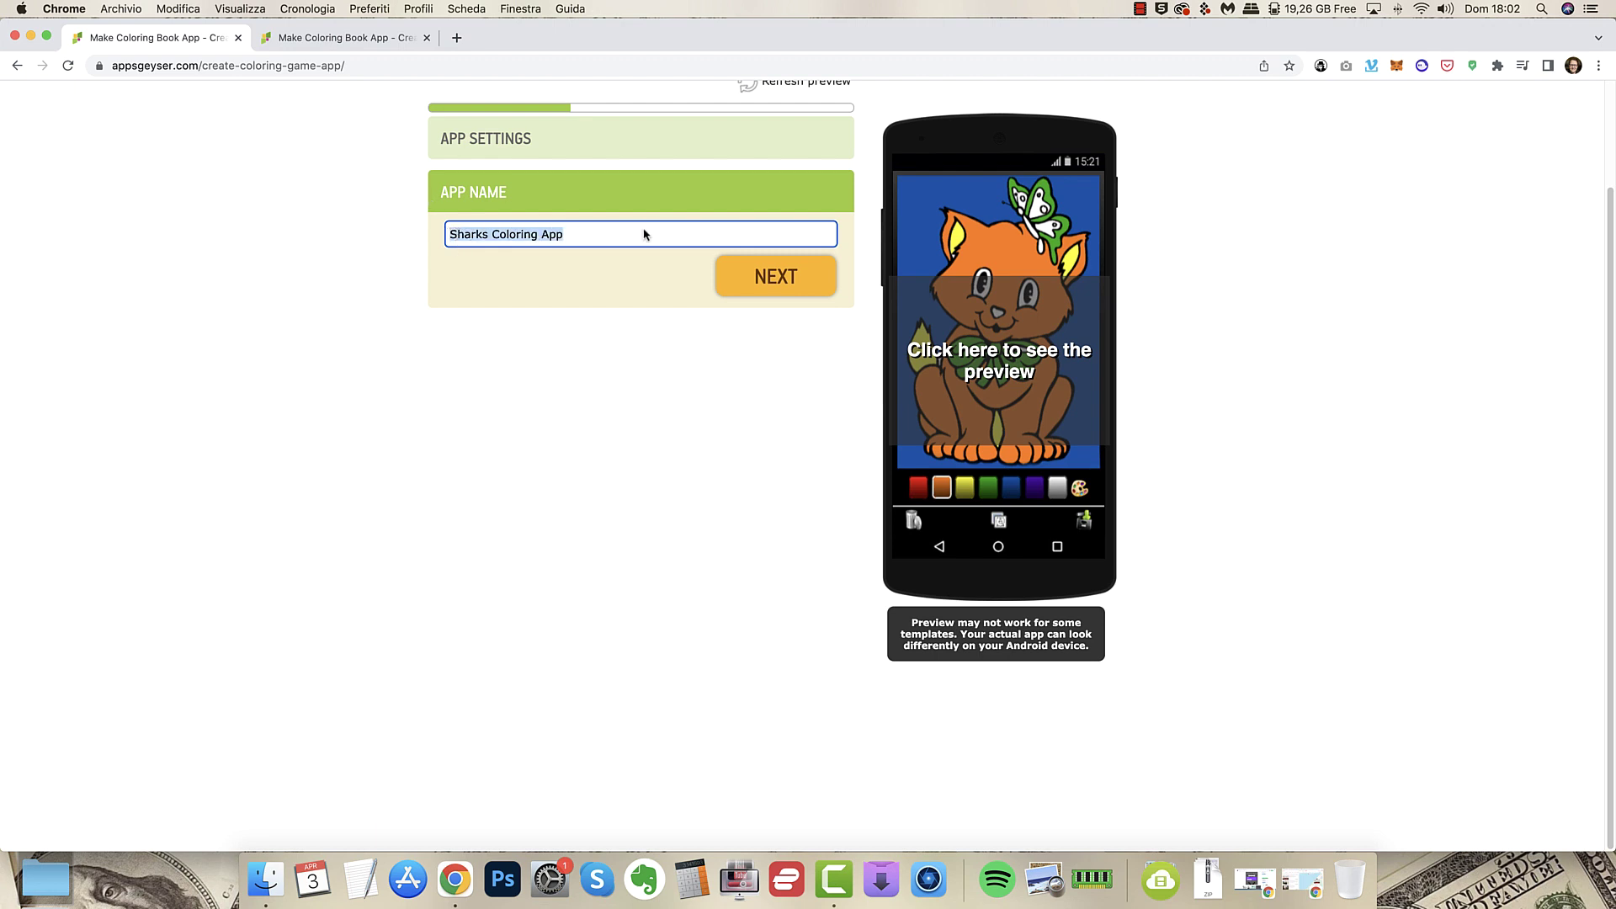
left_click(682, 345)
left_click(797, 283)
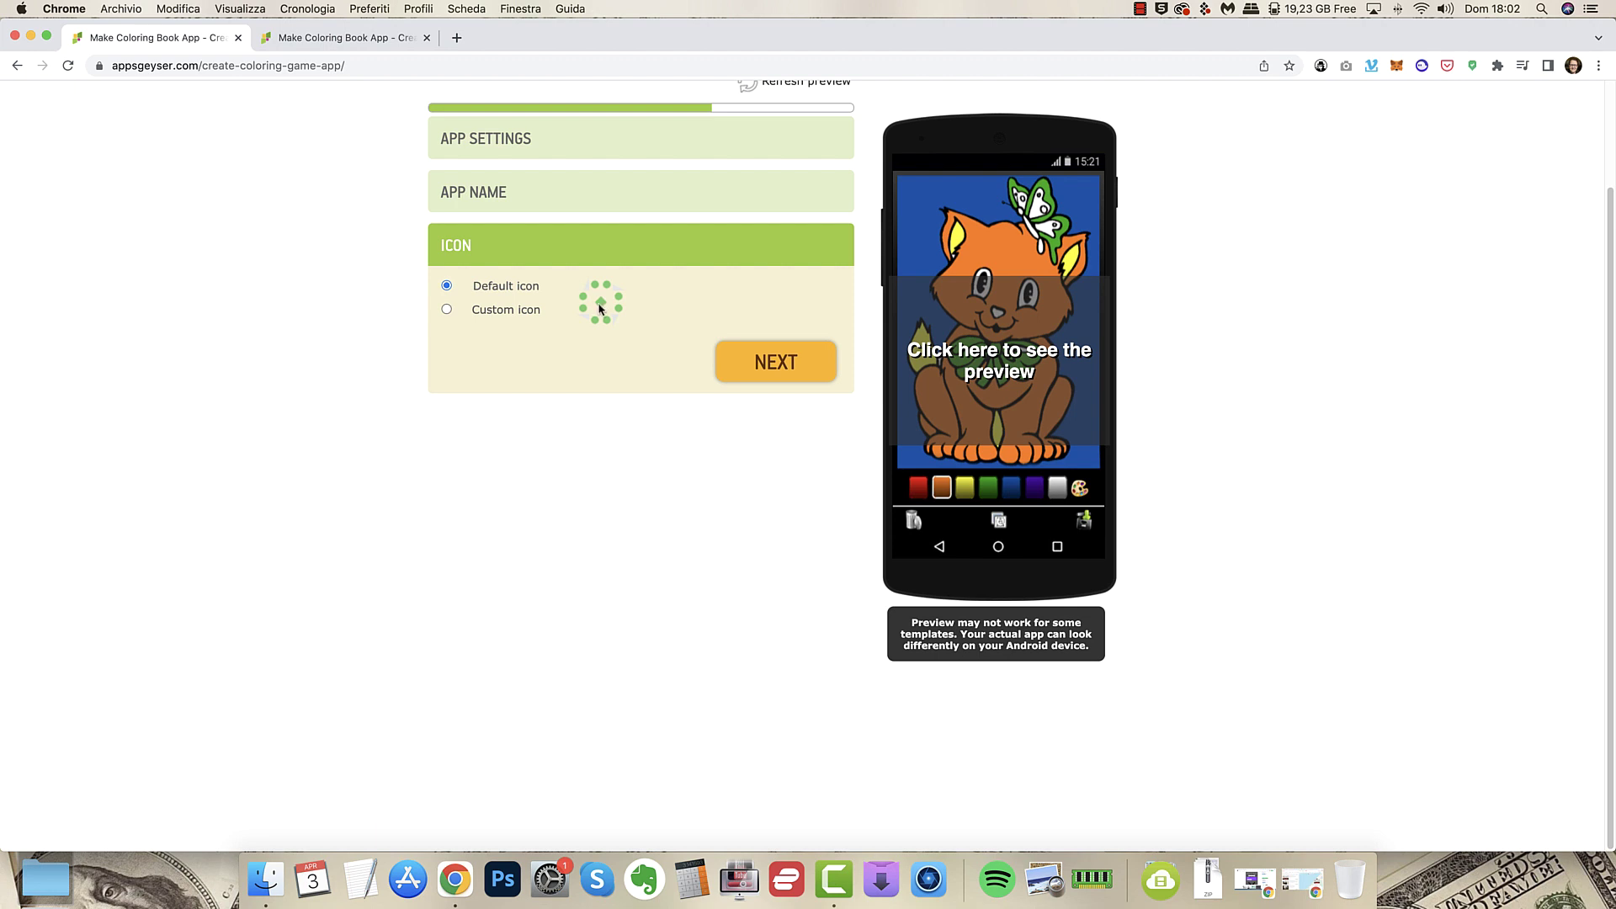
Keep the Default icon rather than a custom one and reach the final Create step.
left_click(445, 309)
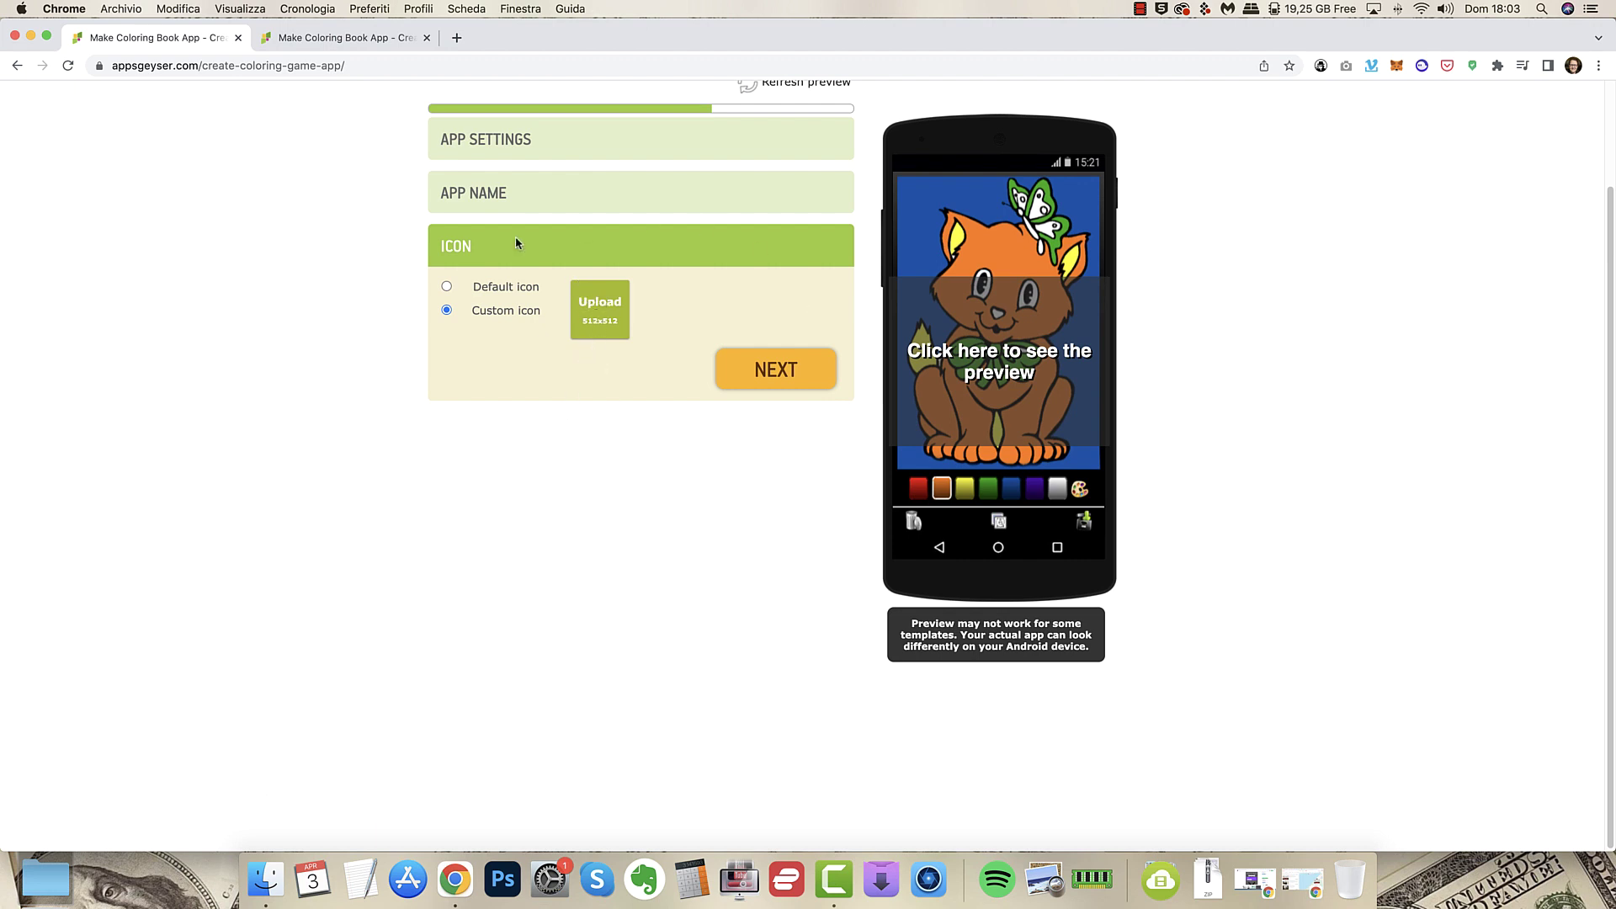
left_click(446, 288)
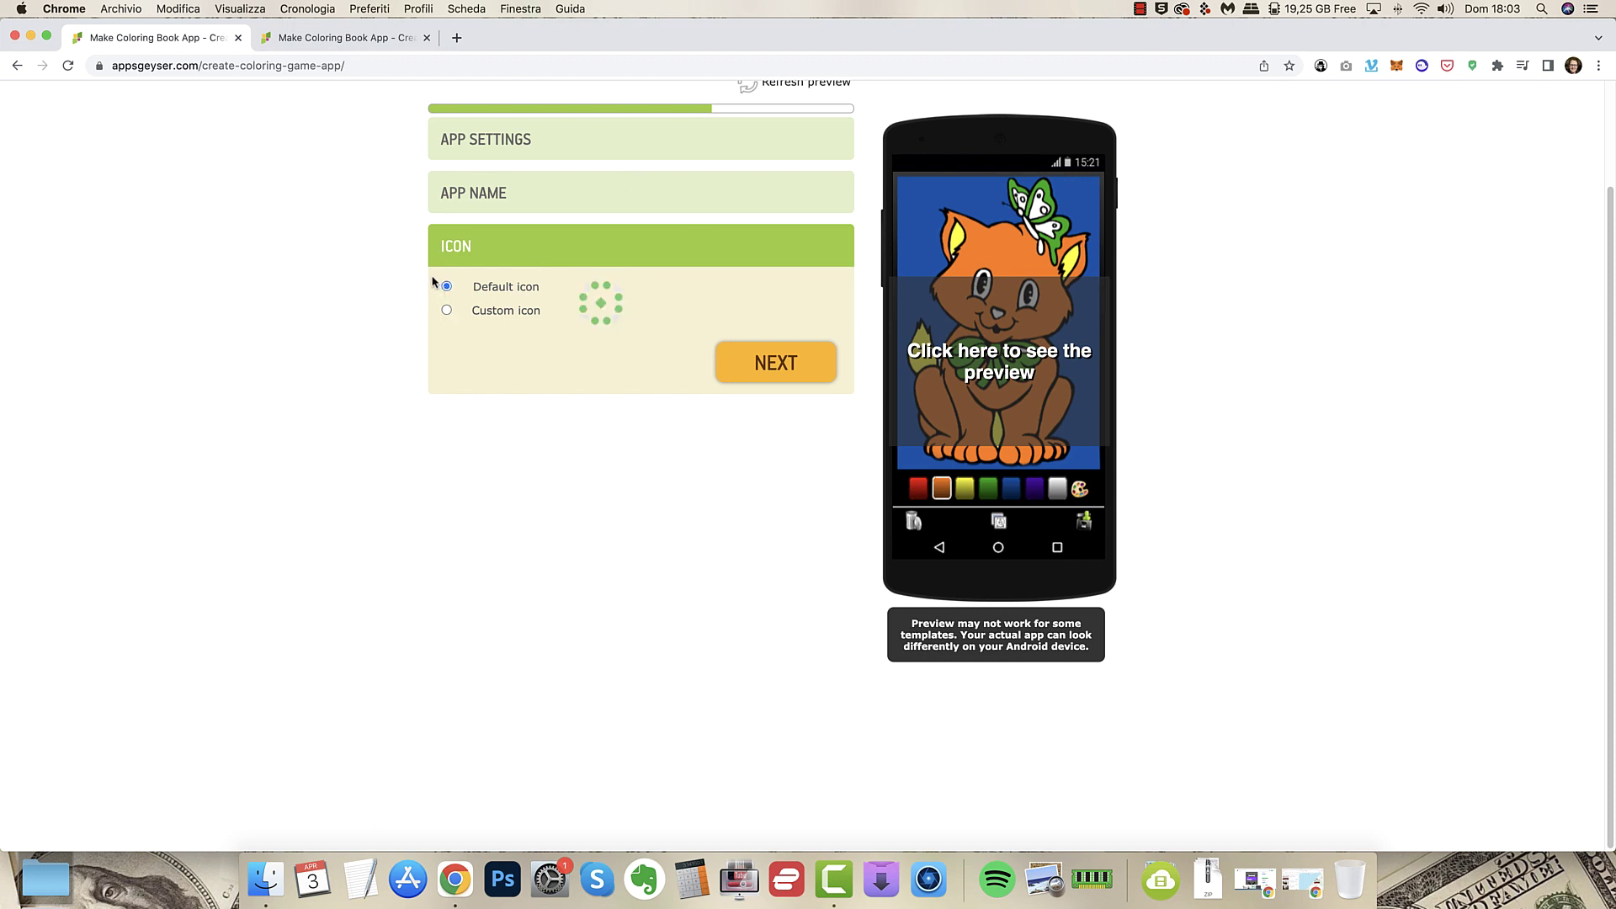
left_click(445, 310)
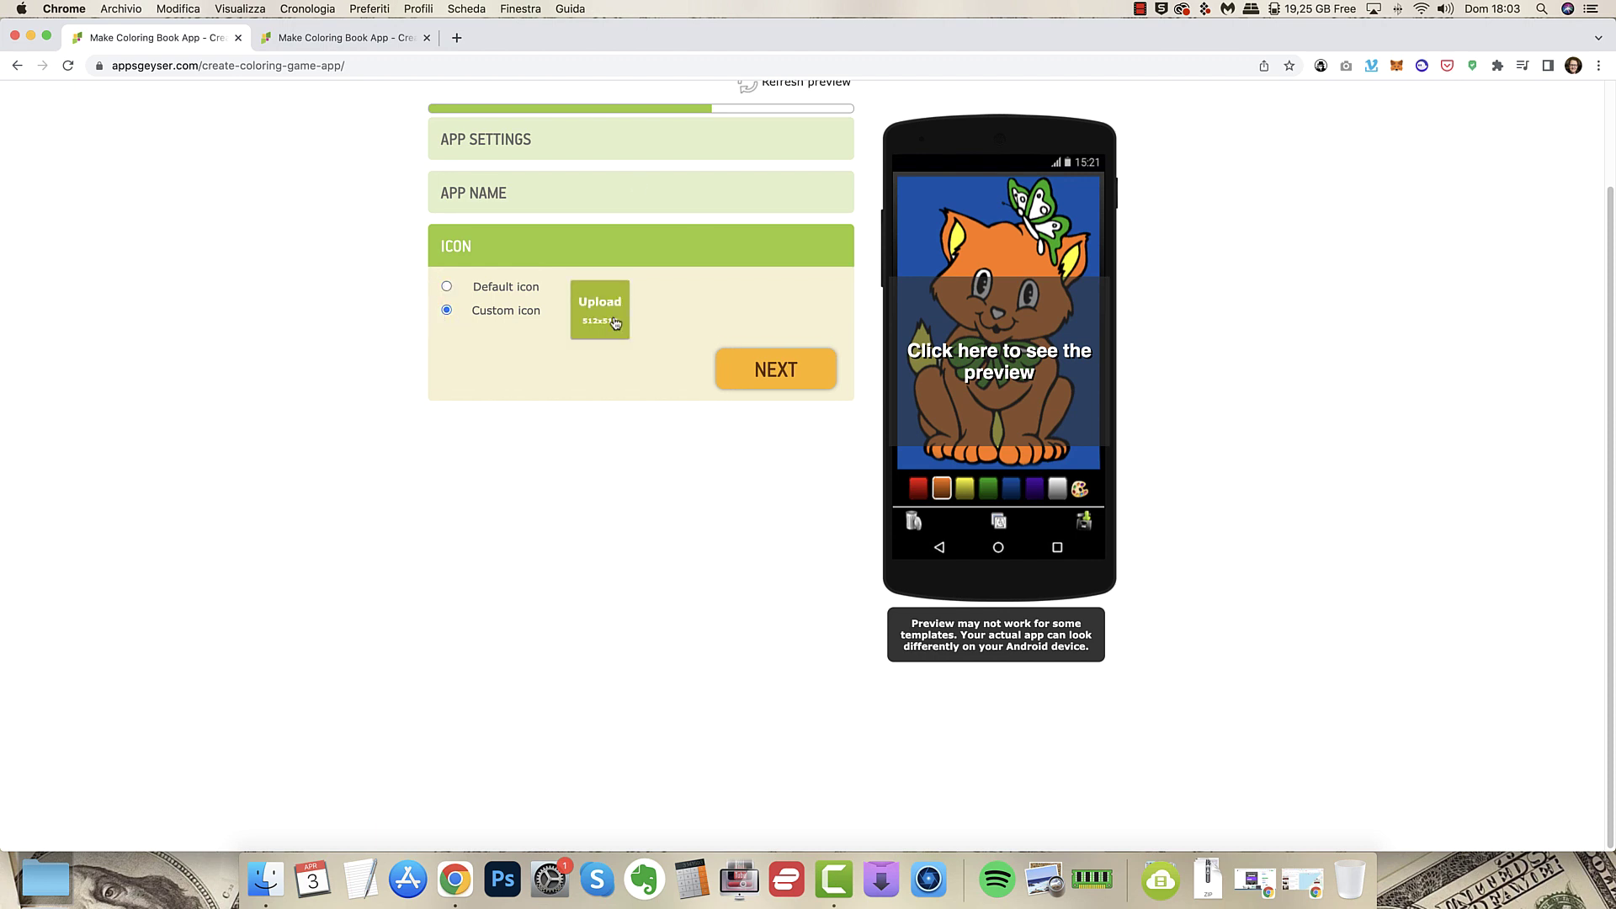
left_click(447, 287)
left_click(768, 364)
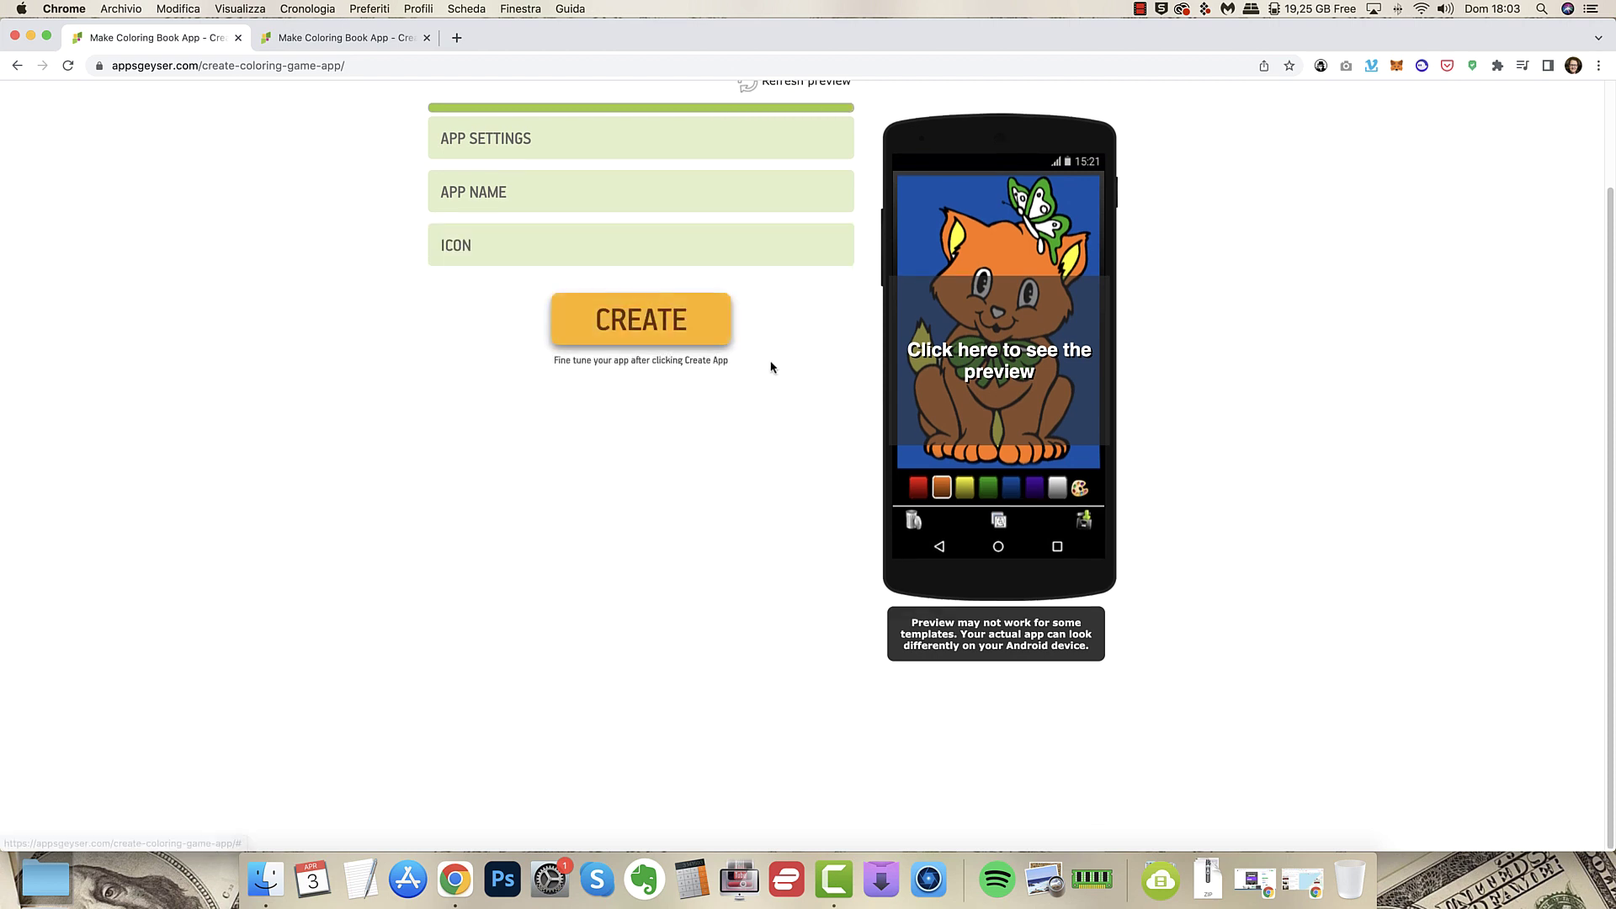
scroll(614, 587, "up", 1)
scroll(614, 587, "up", 3)
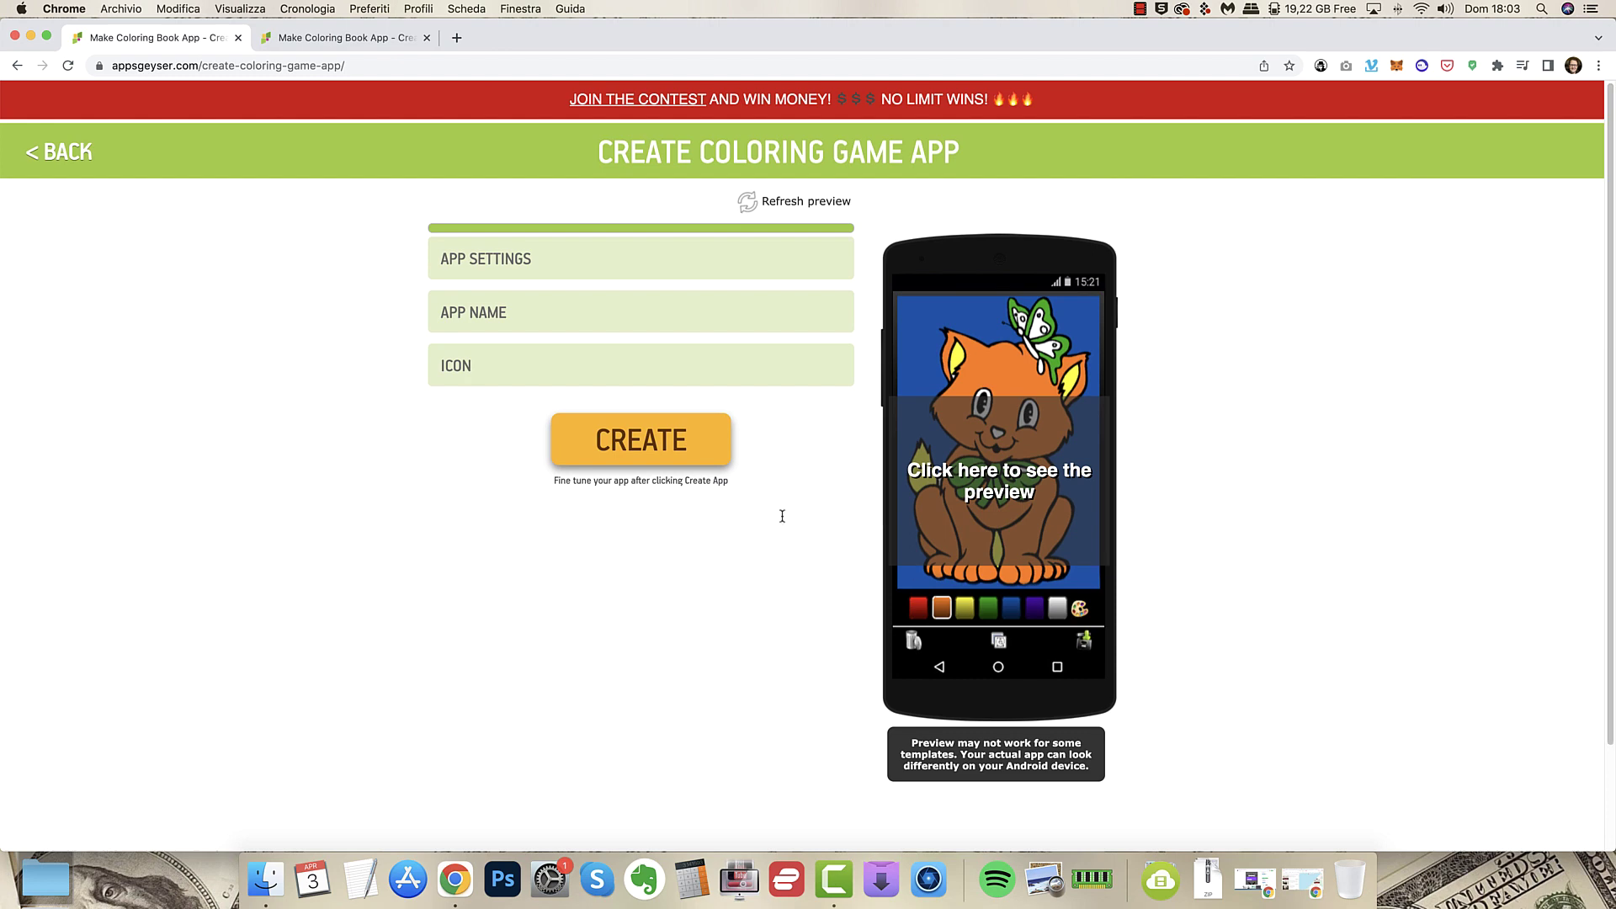
left_click(622, 446)
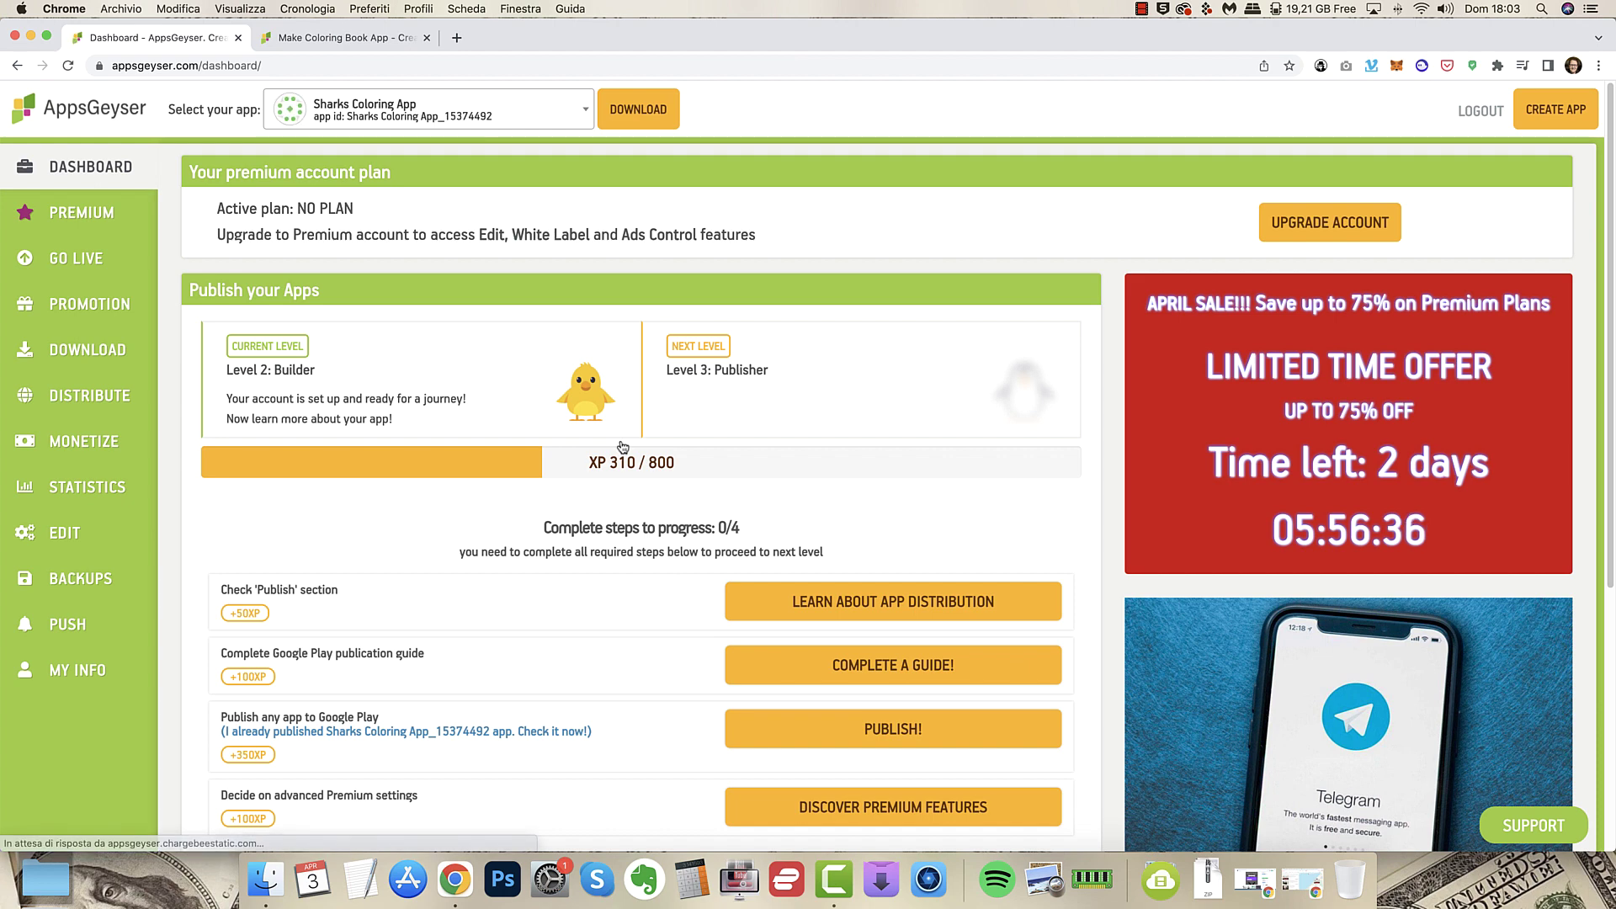
scroll(622, 441, "down", 1)
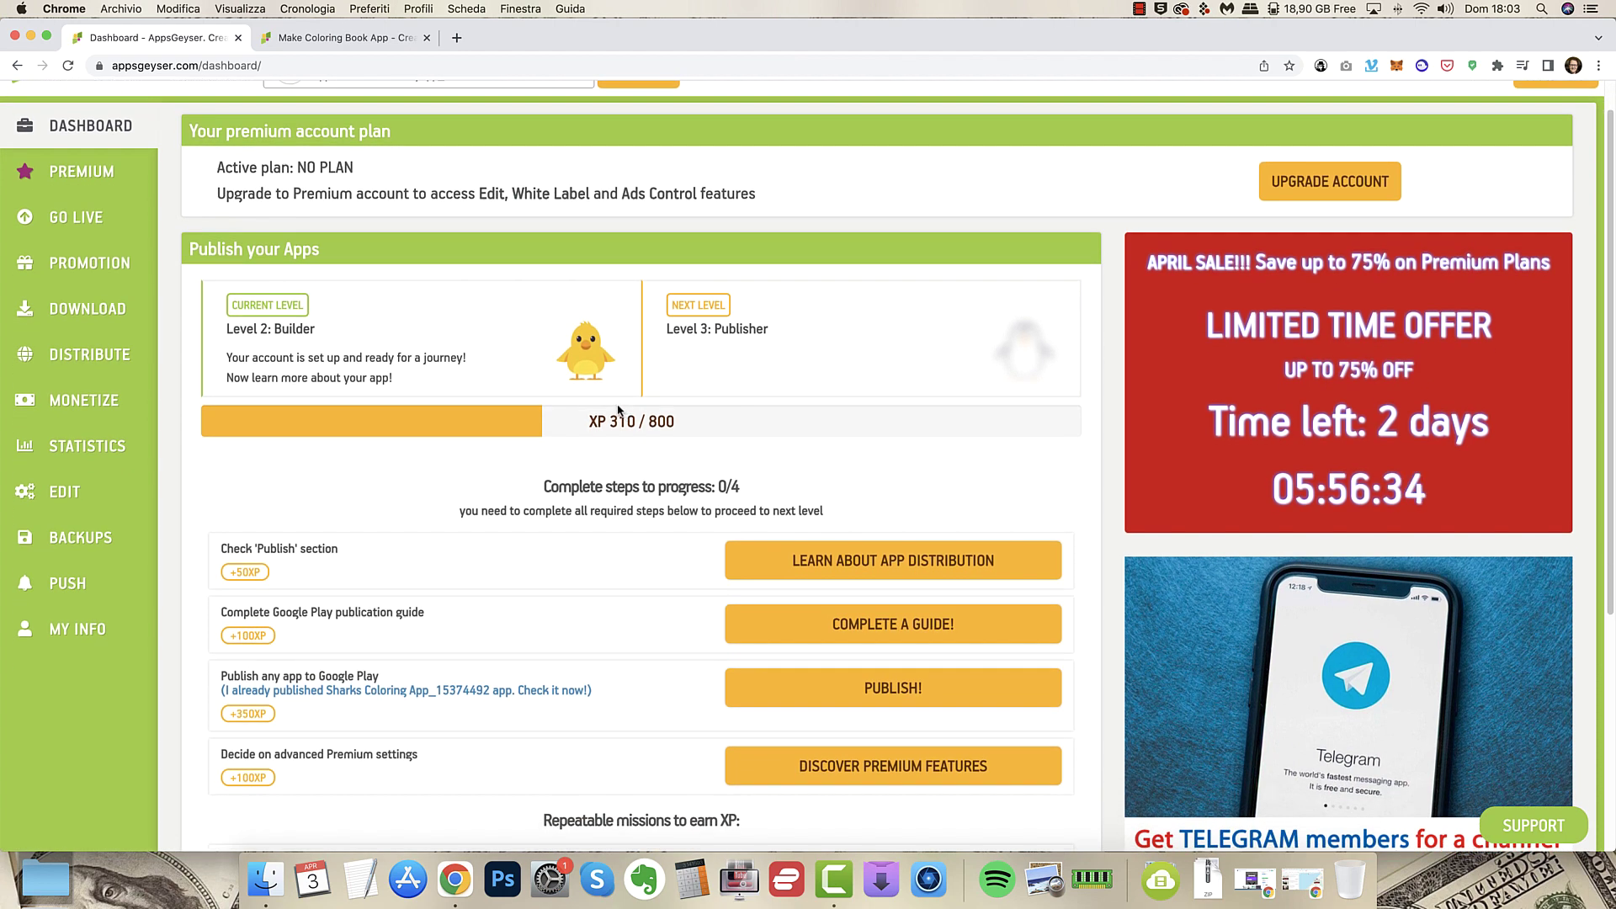
scroll(505, 420, "down", 1)
scroll(472, 428, "down", 1)
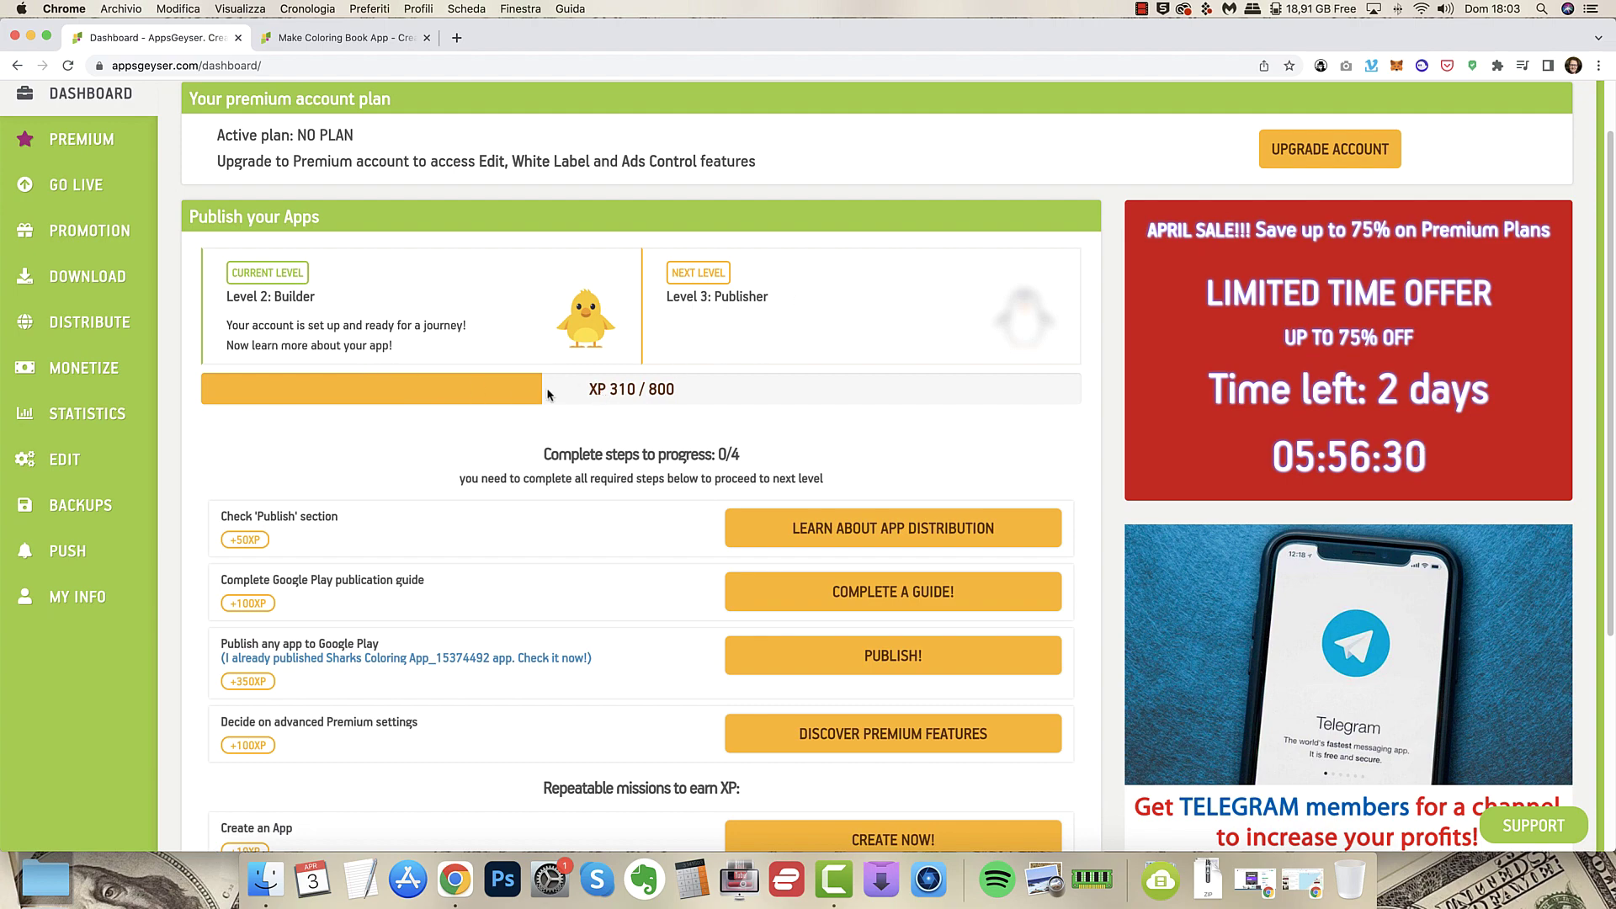
scroll(436, 414, "down", 5)
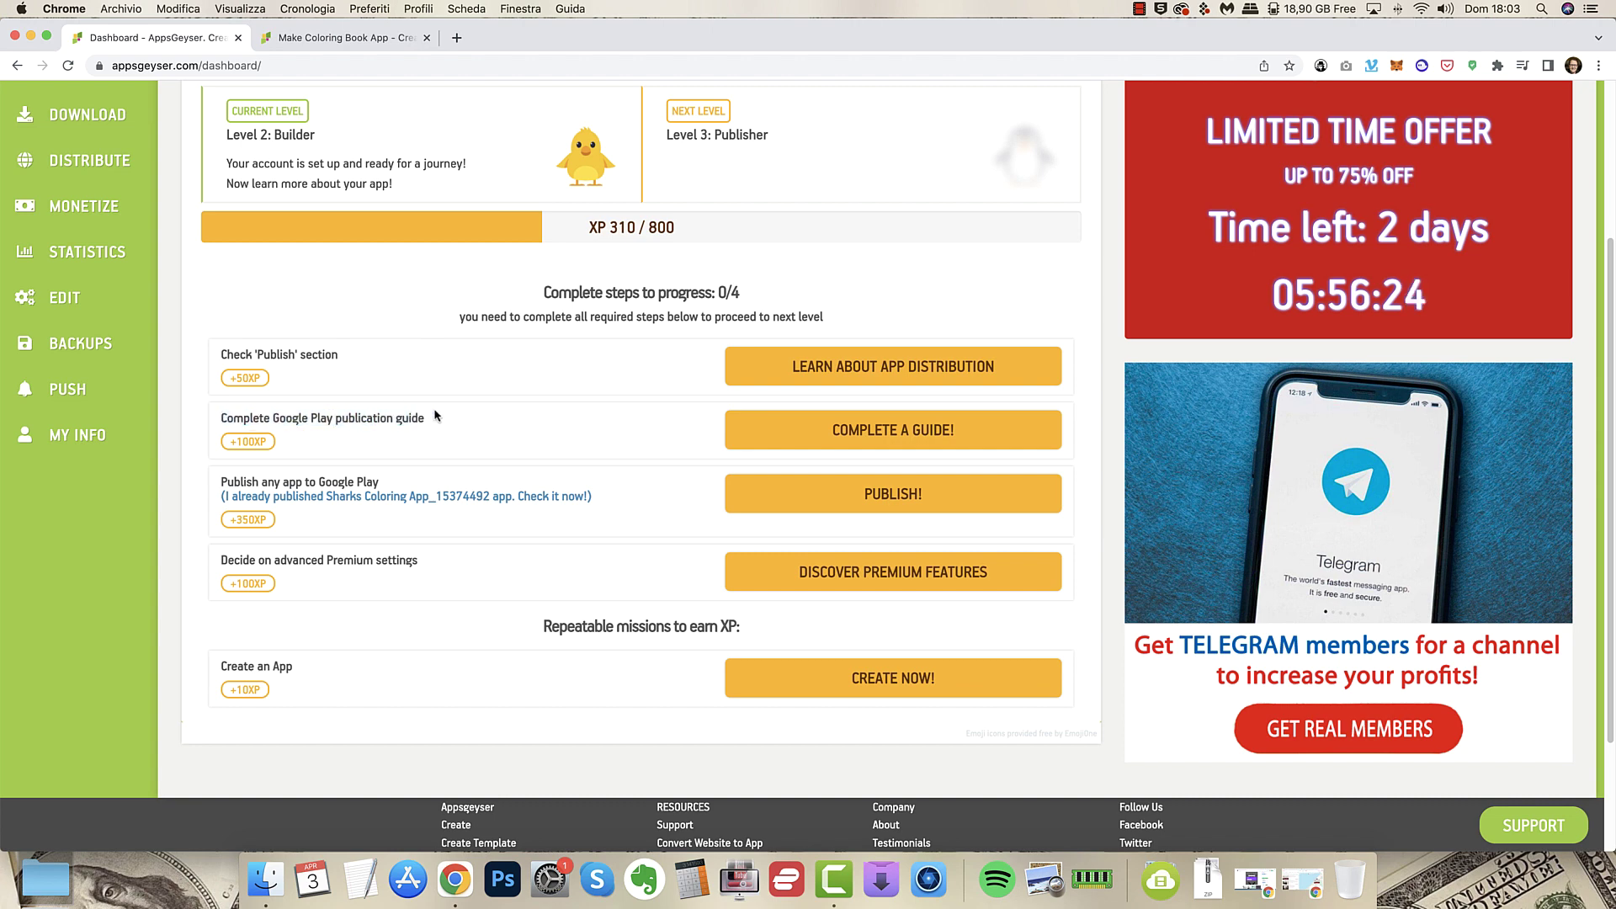
left_click_drag(222, 417, 447, 421)
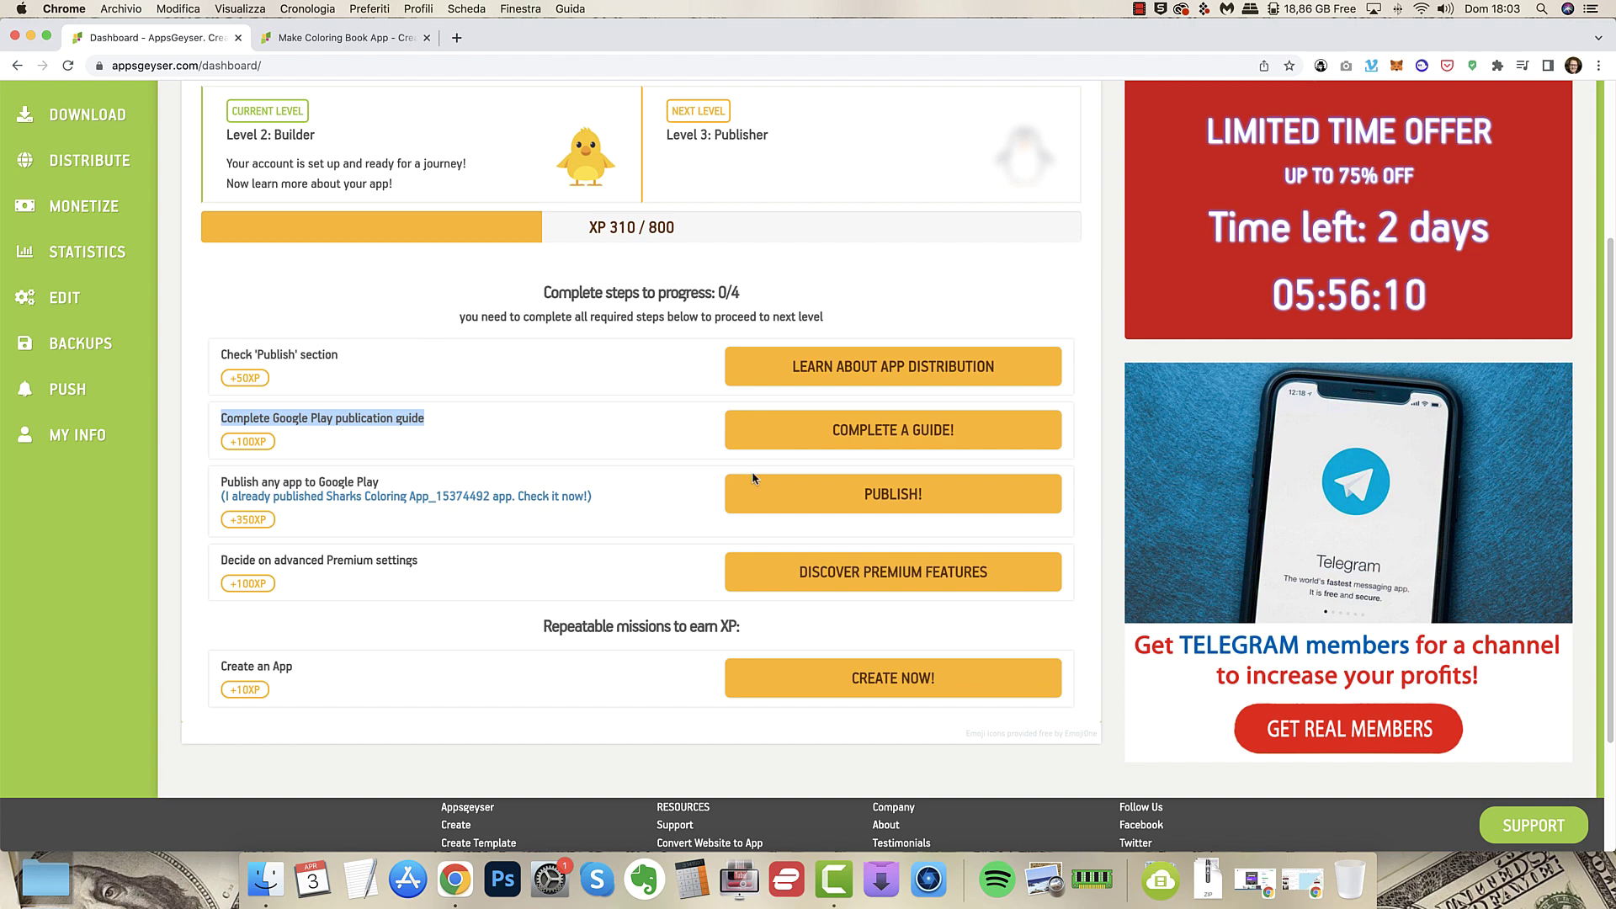
Open the publish guide and highlight the $25 fee, account details, verification and 48-hour note.
left_click(330, 498)
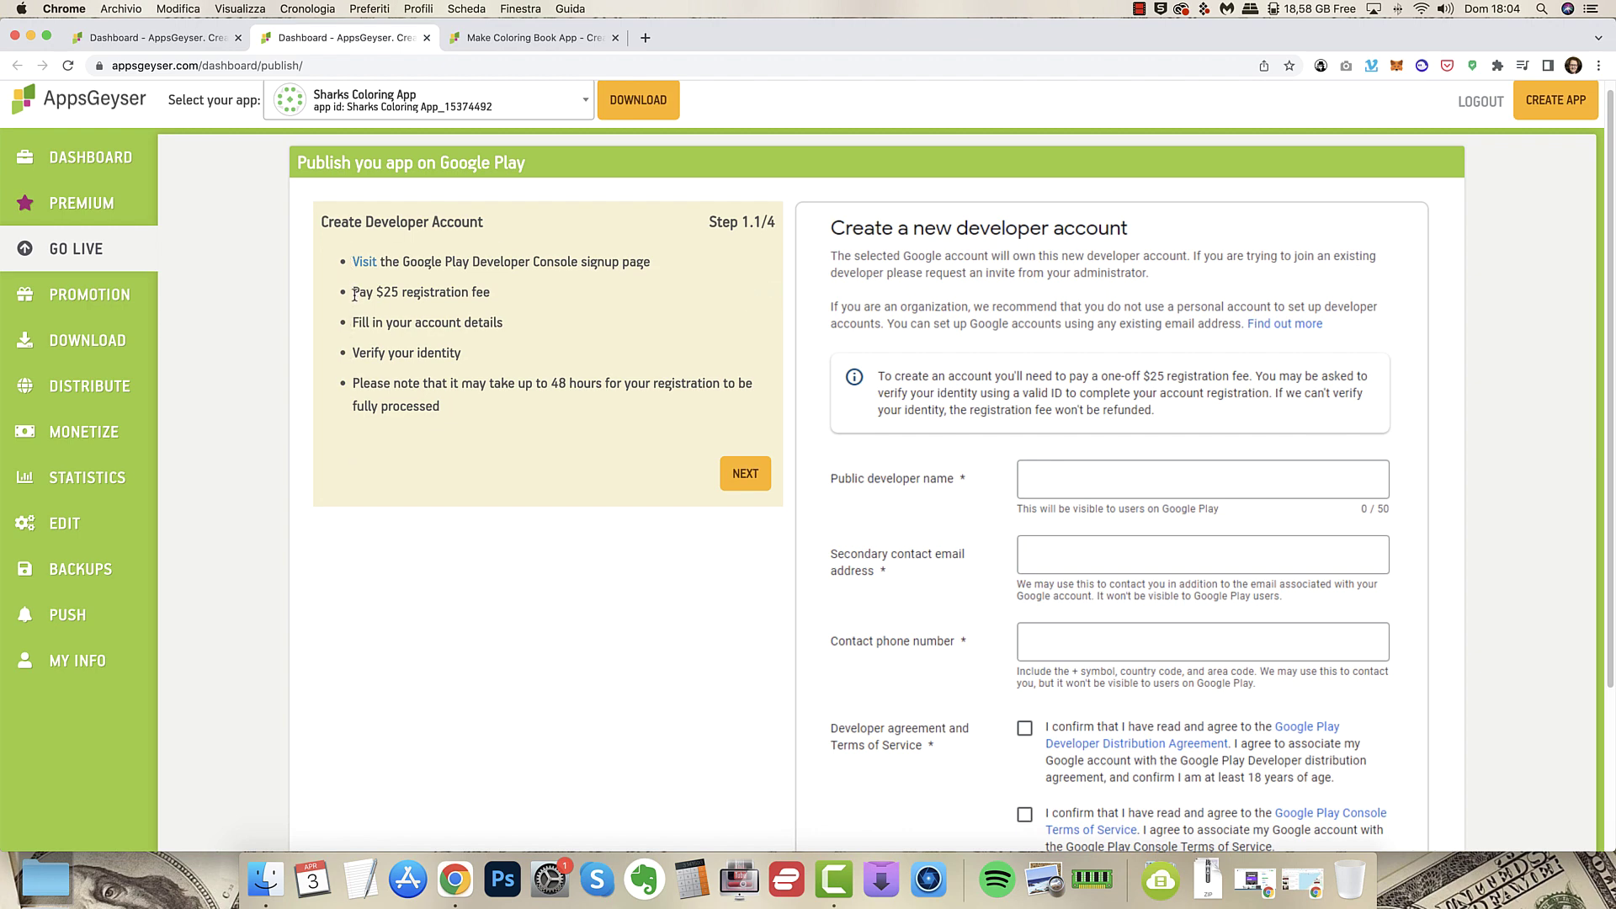
left_click_drag(355, 294, 491, 301)
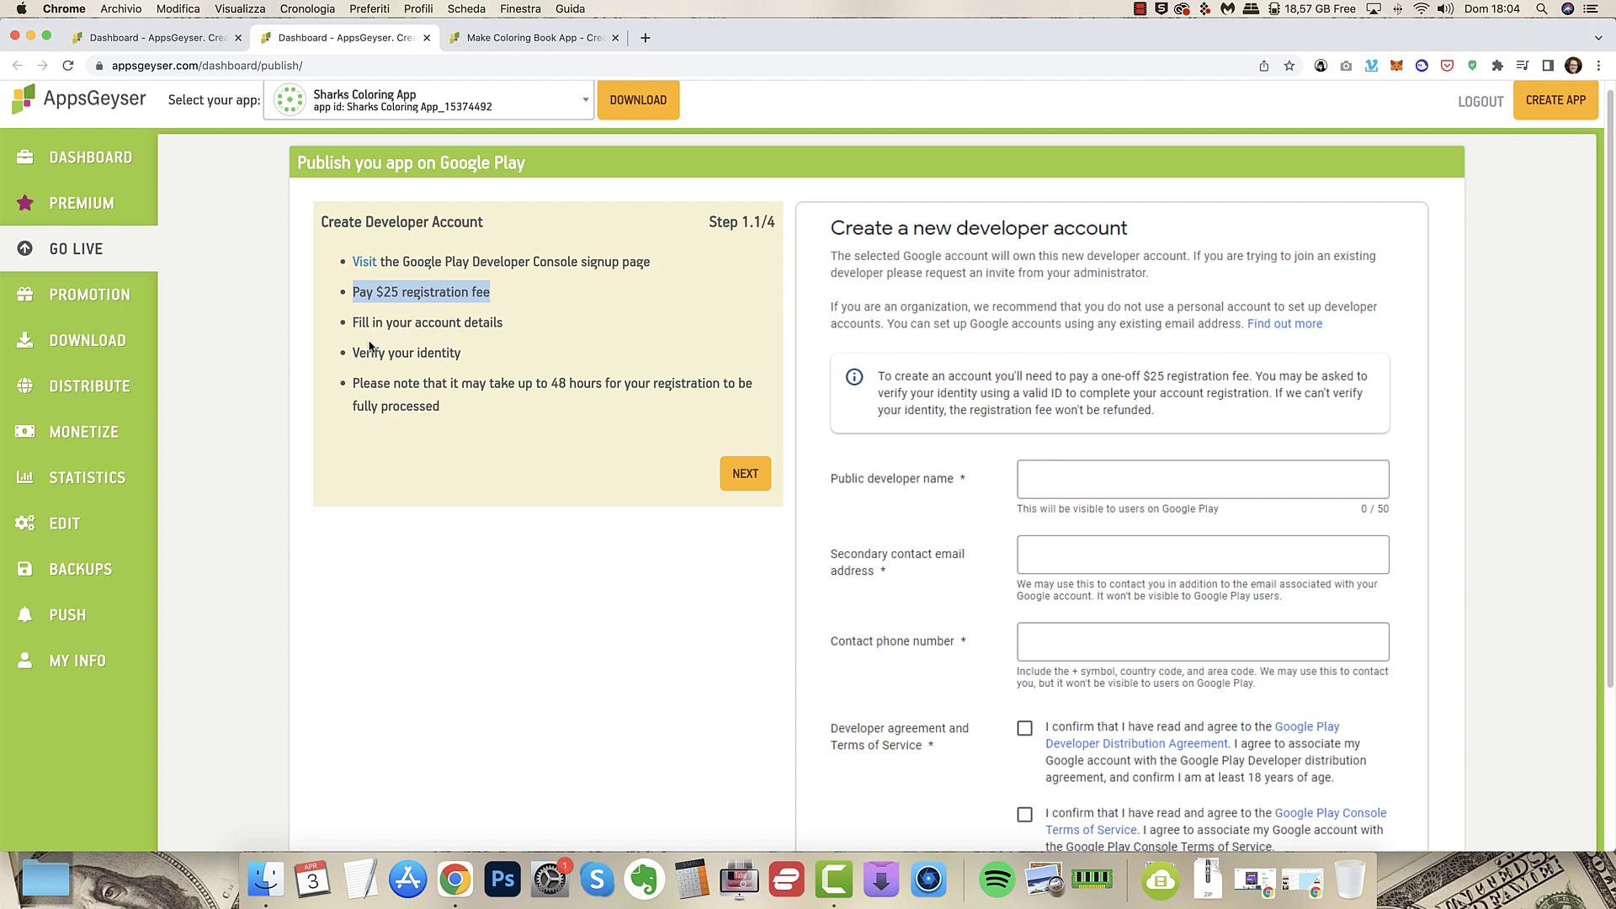
left_click_drag(355, 317, 522, 338)
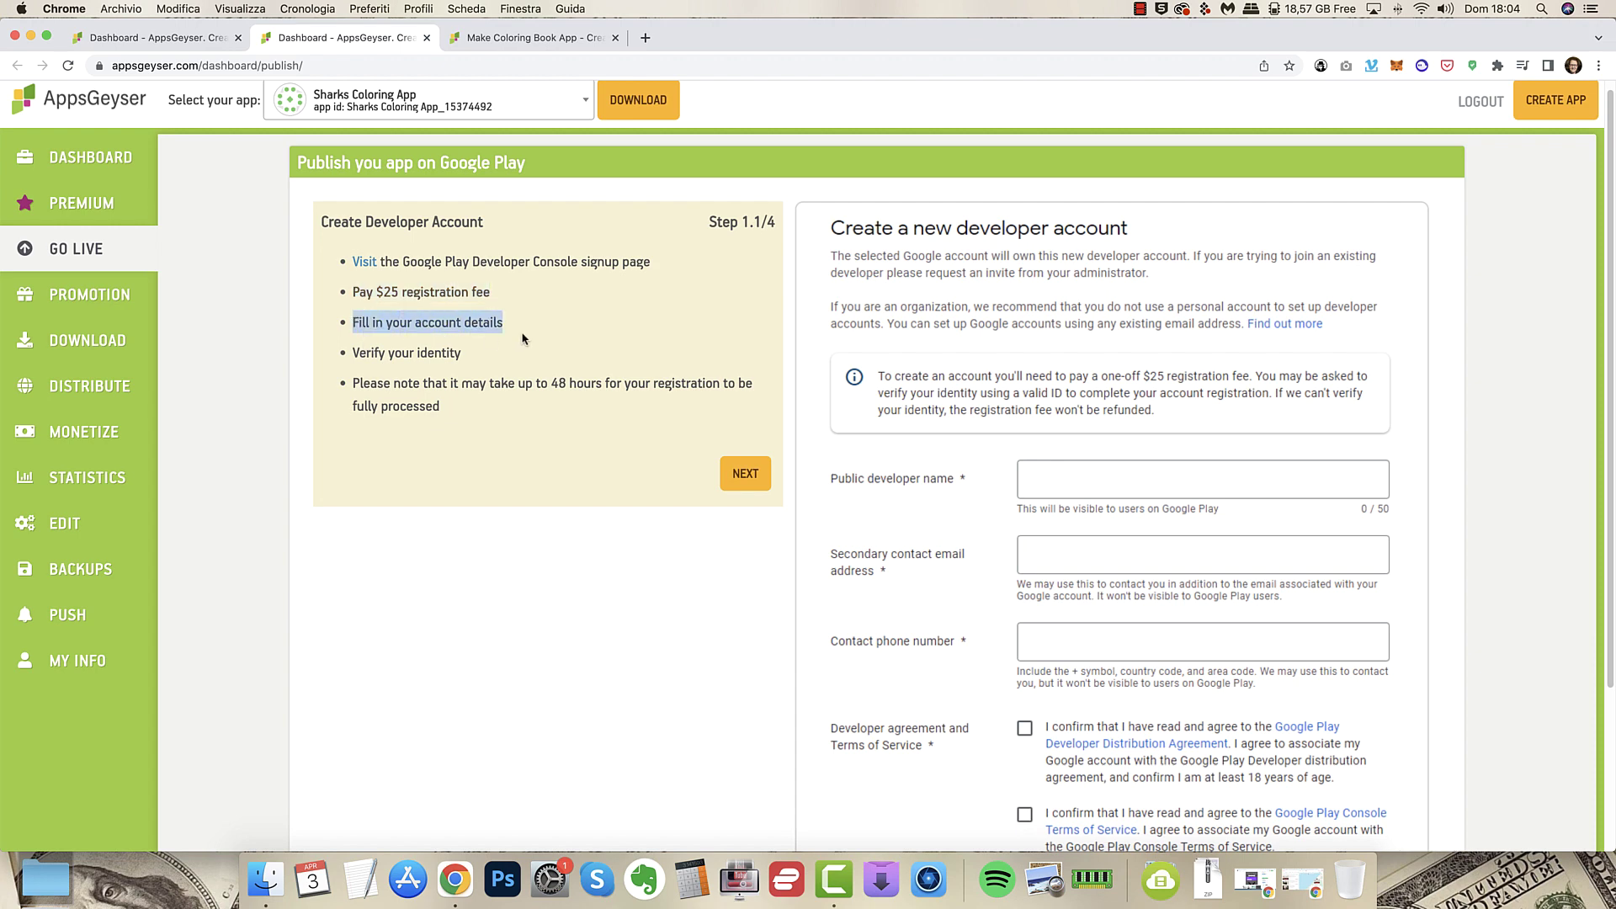
left_click_drag(352, 355, 500, 362)
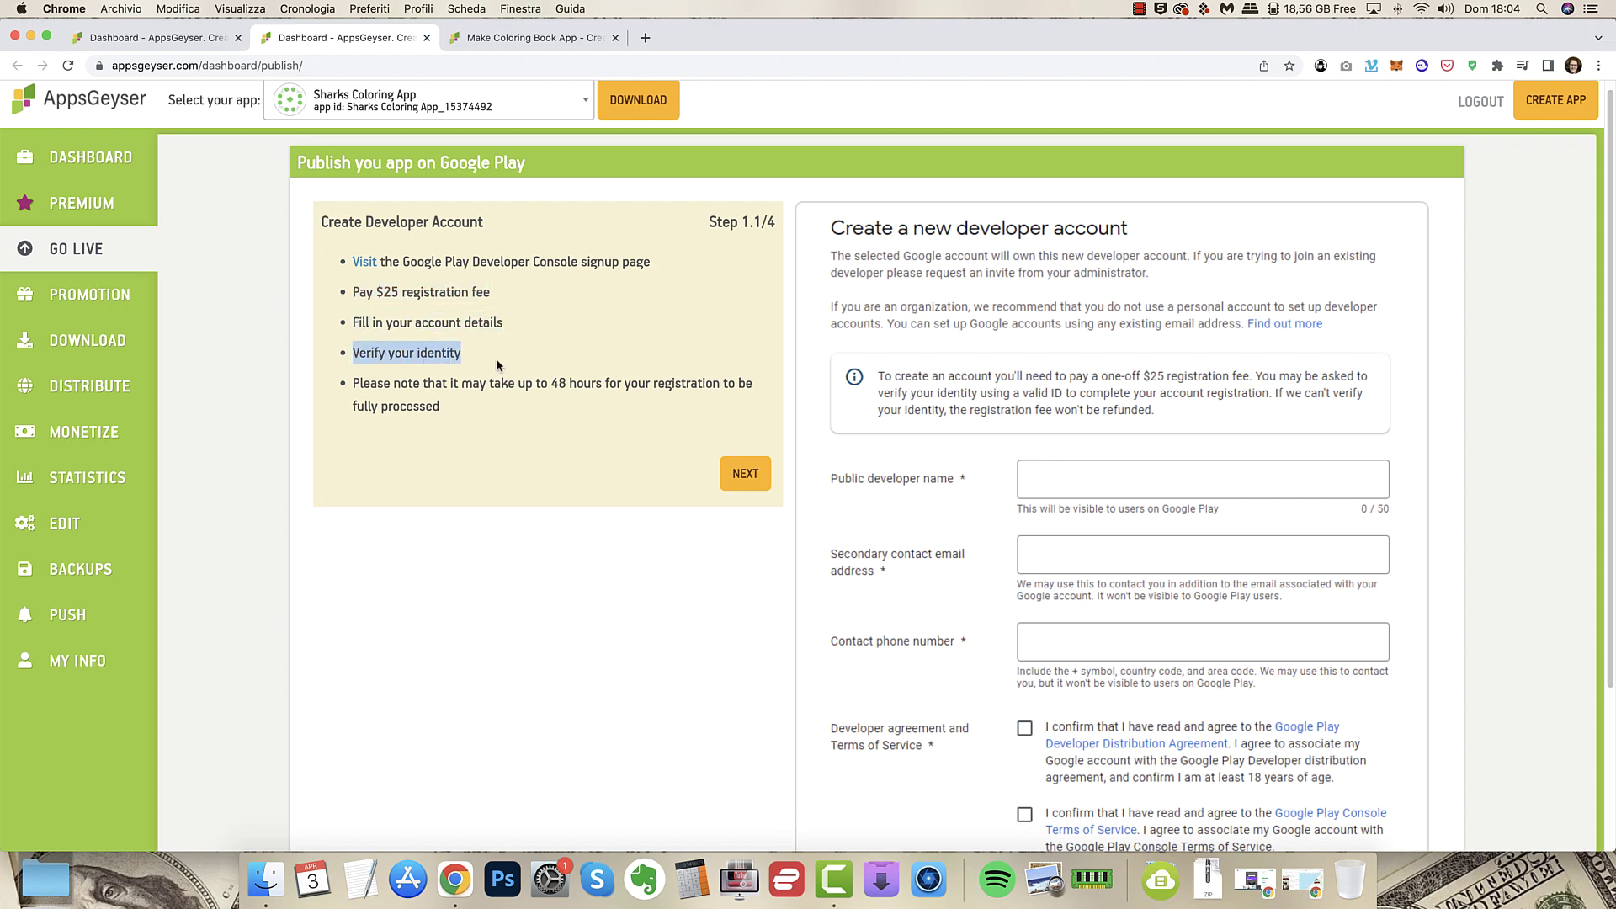
left_click_drag(327, 382, 540, 400)
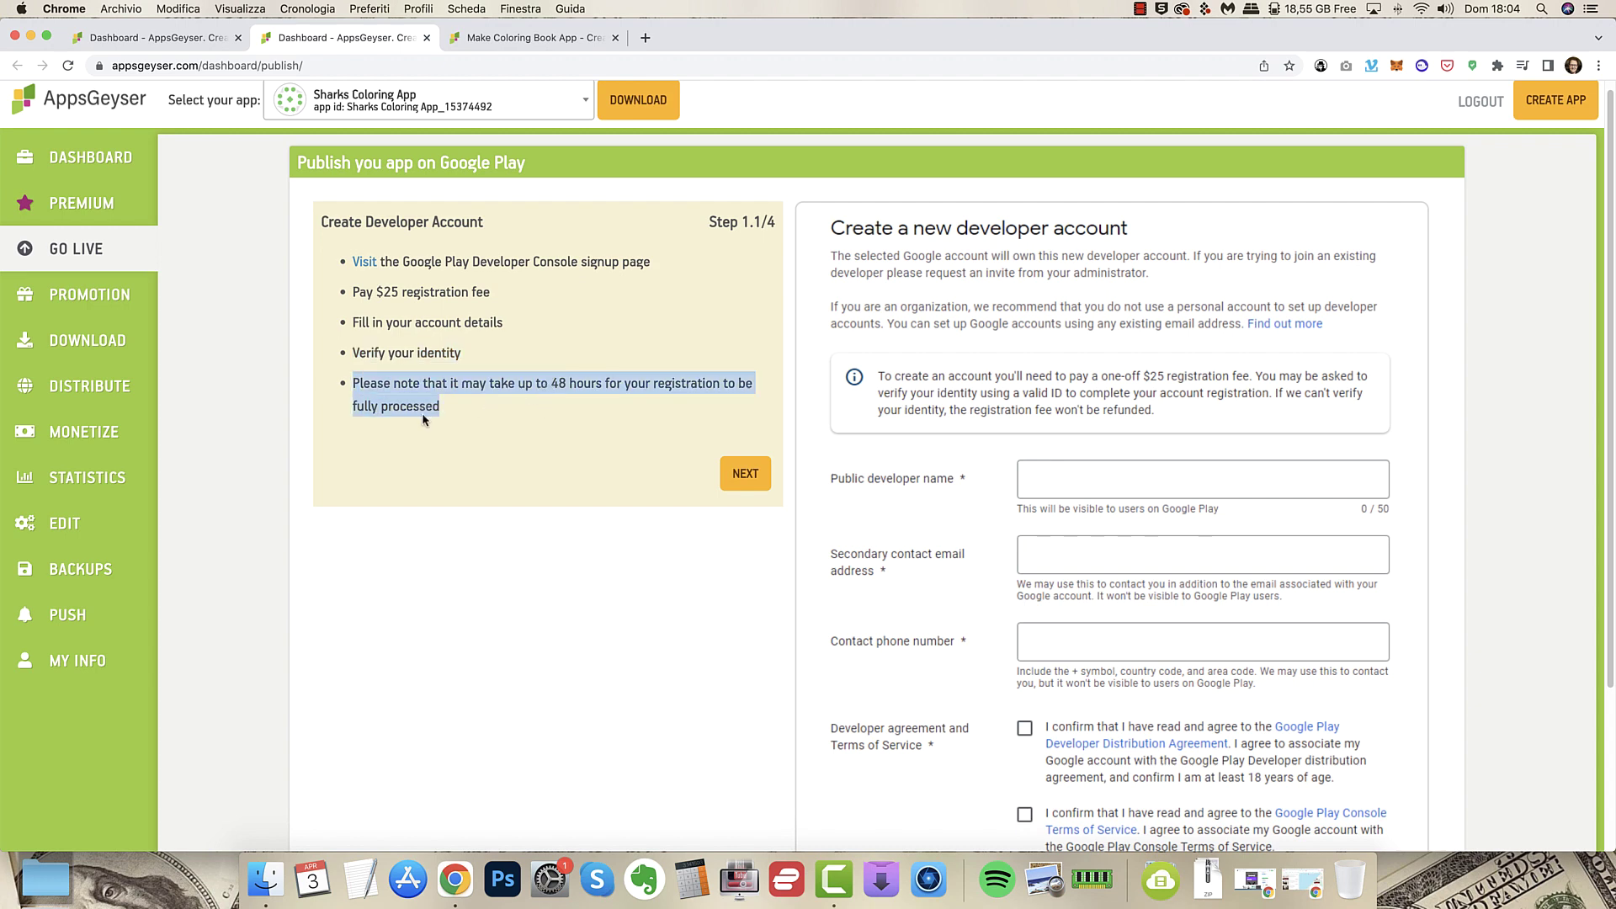
left_click(339, 614)
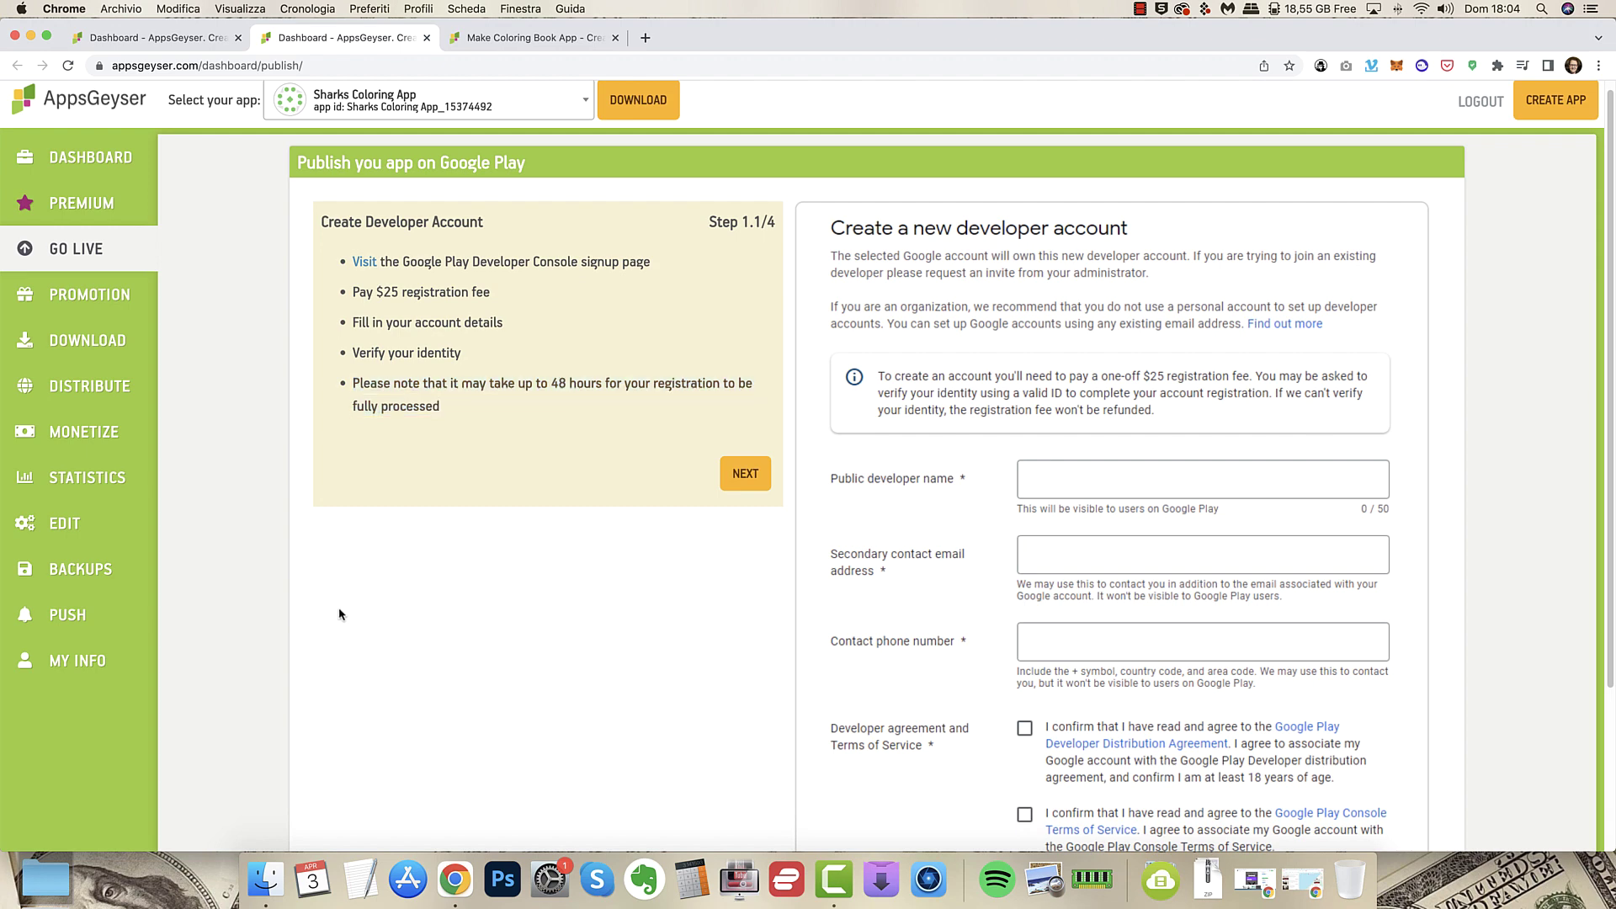
Enlarge the developer account form example, then close it and scroll on.
scroll(344, 608, "down", 1)
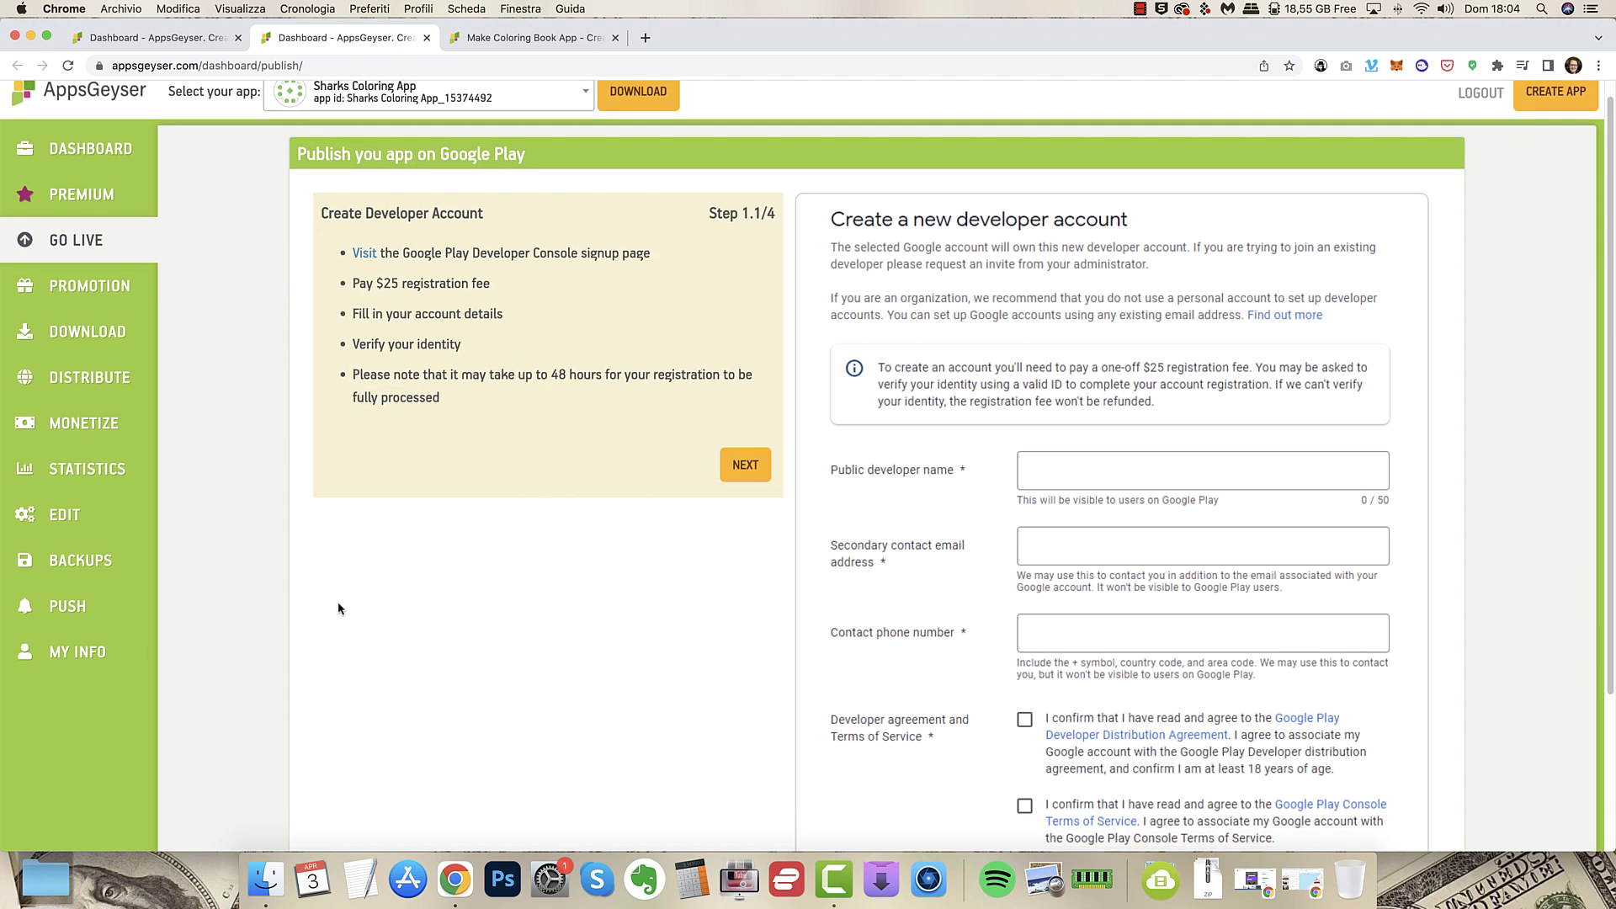
left_click(1049, 468)
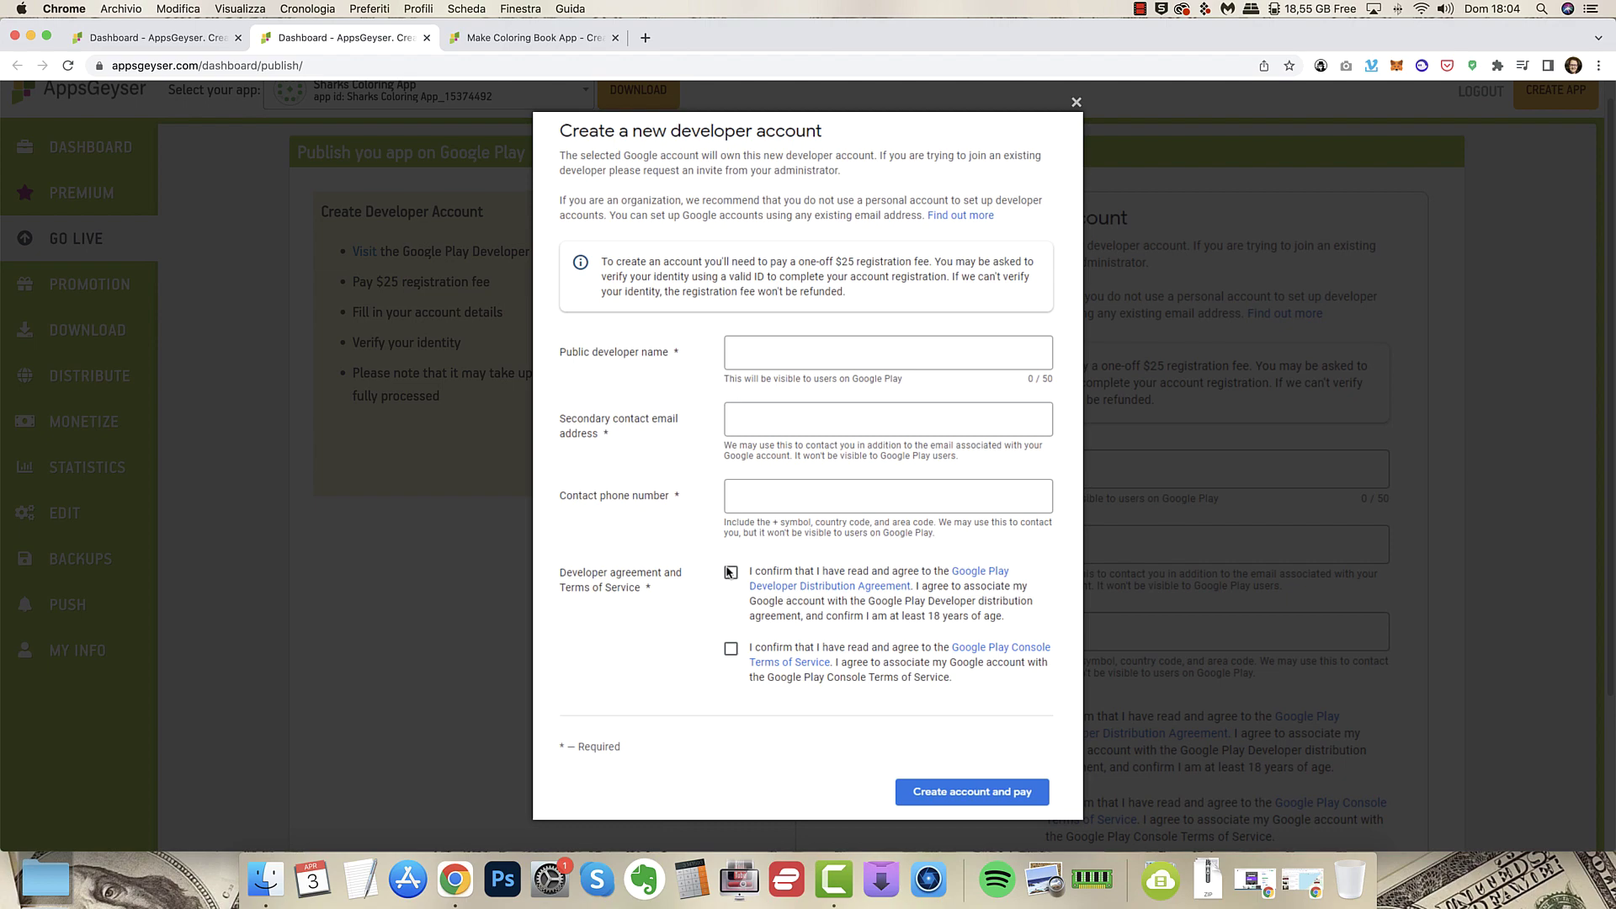
left_click(393, 505)
scroll(825, 610, "down", 5)
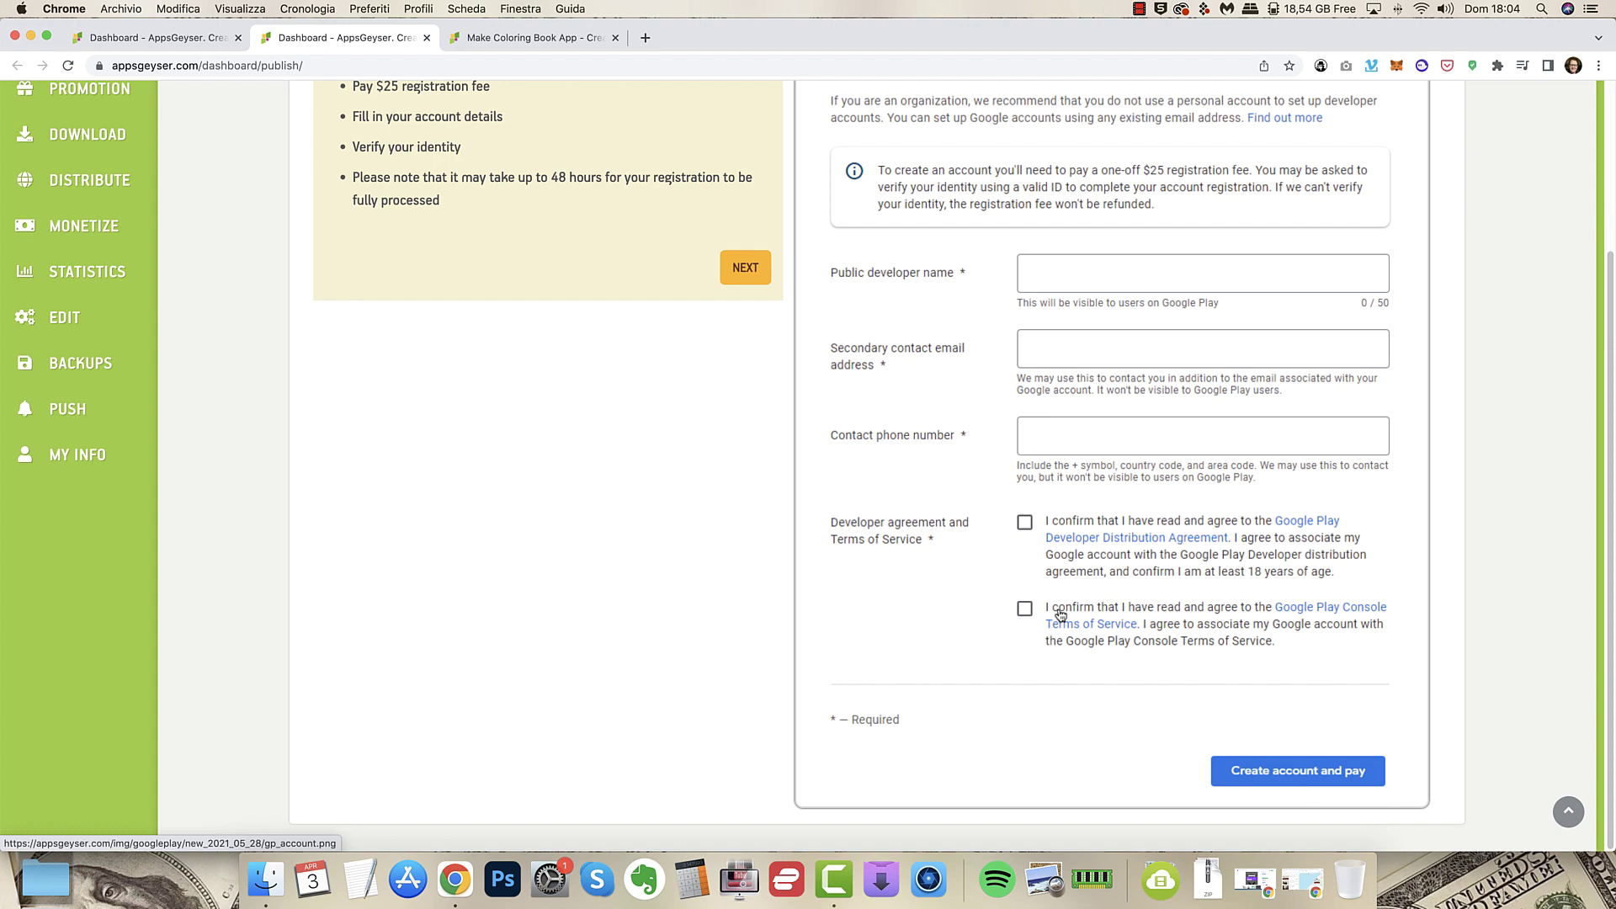
scroll(725, 311, "up", 3)
Advance the guide to Step 1.2/4 and review its screenshots on inviting an Admin user in the Developers Console.
left_click(747, 484)
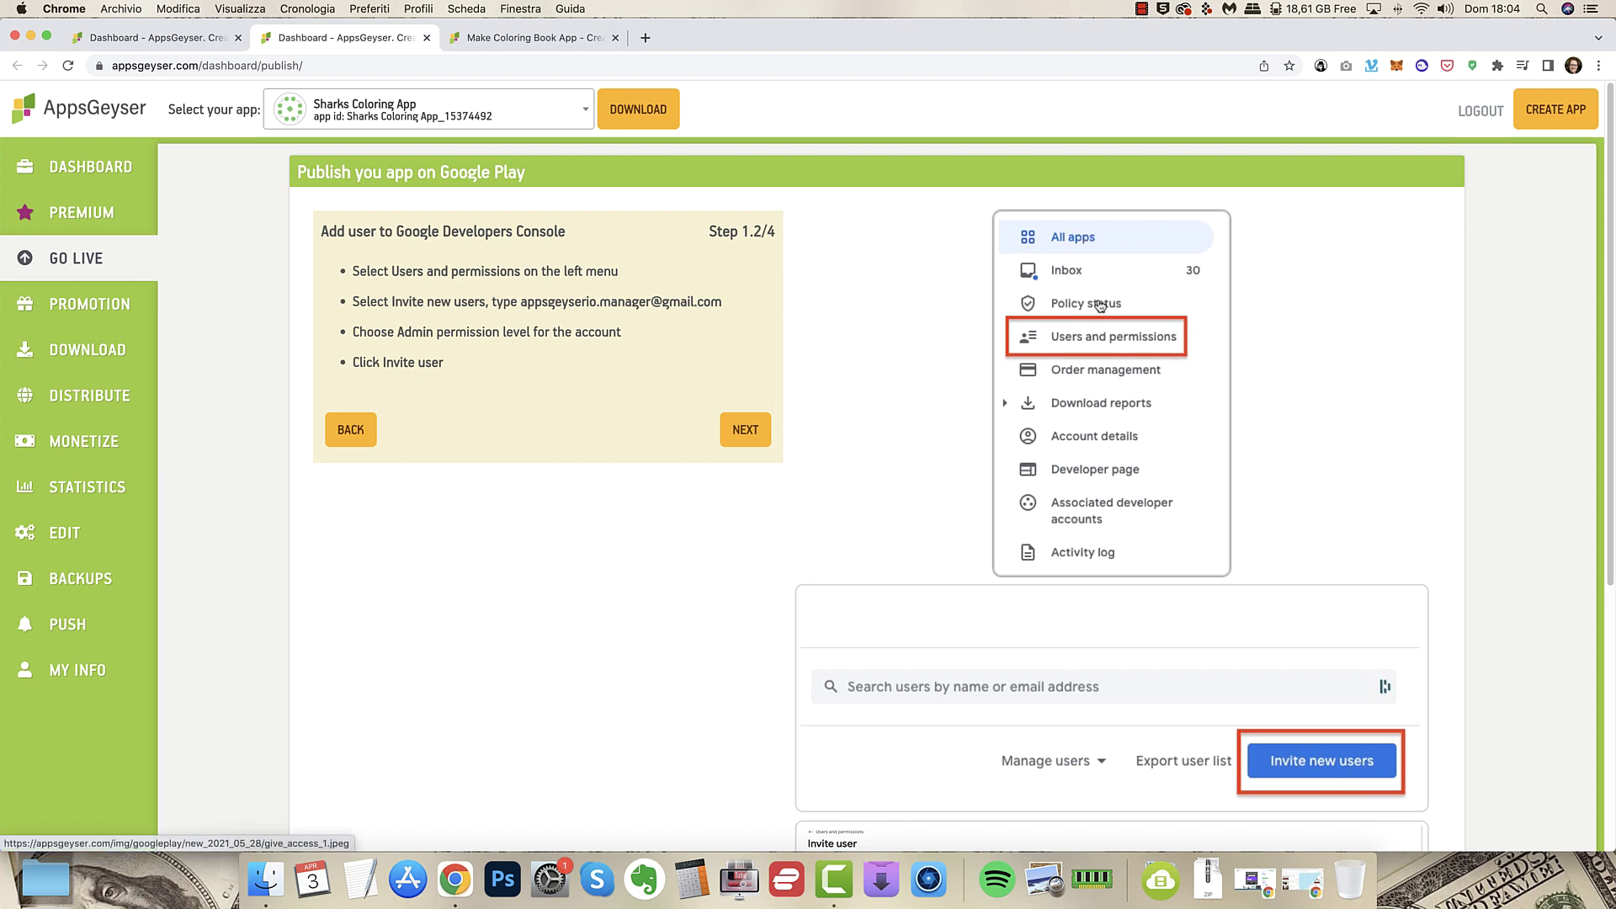
scroll(1071, 349, "down", 2)
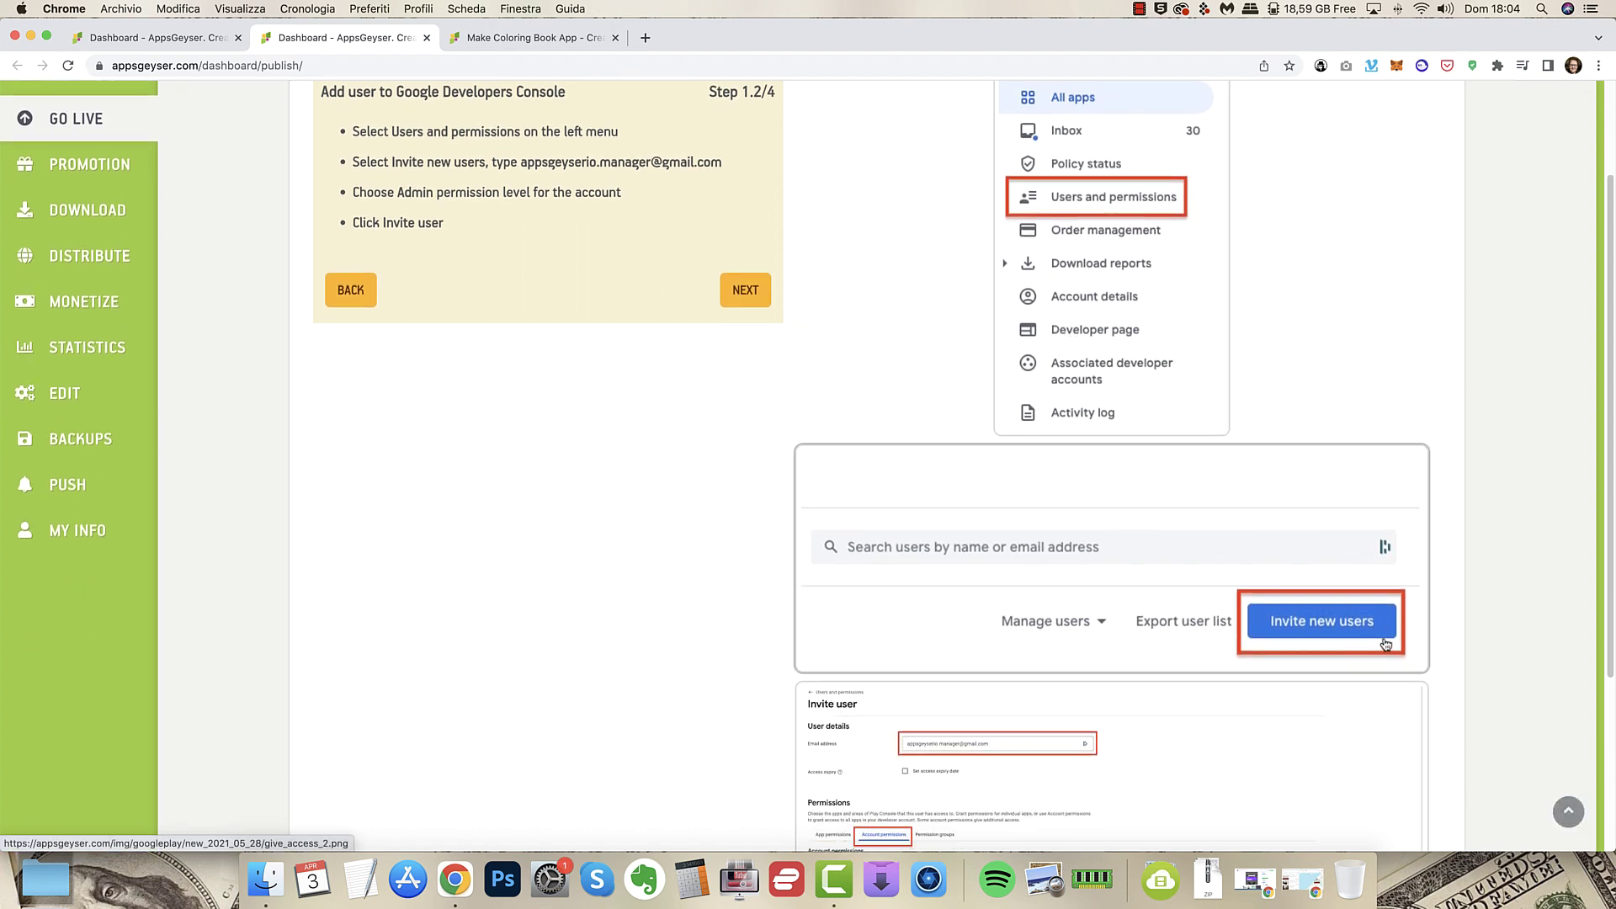
scroll(1383, 645, "down", 1)
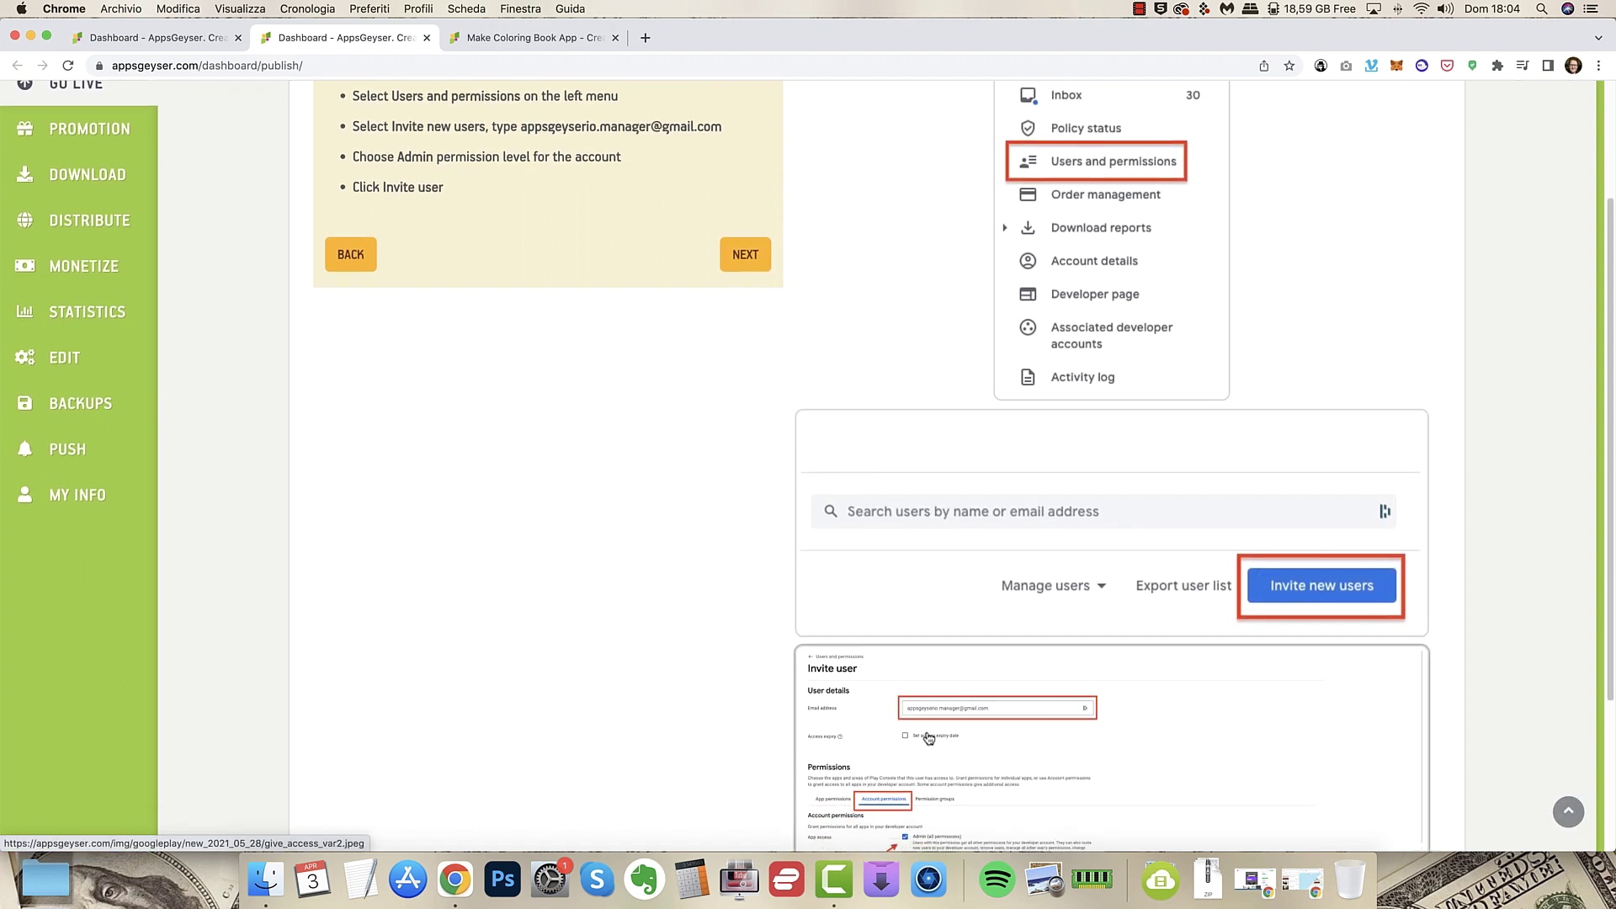
scroll(924, 724, "down", 4)
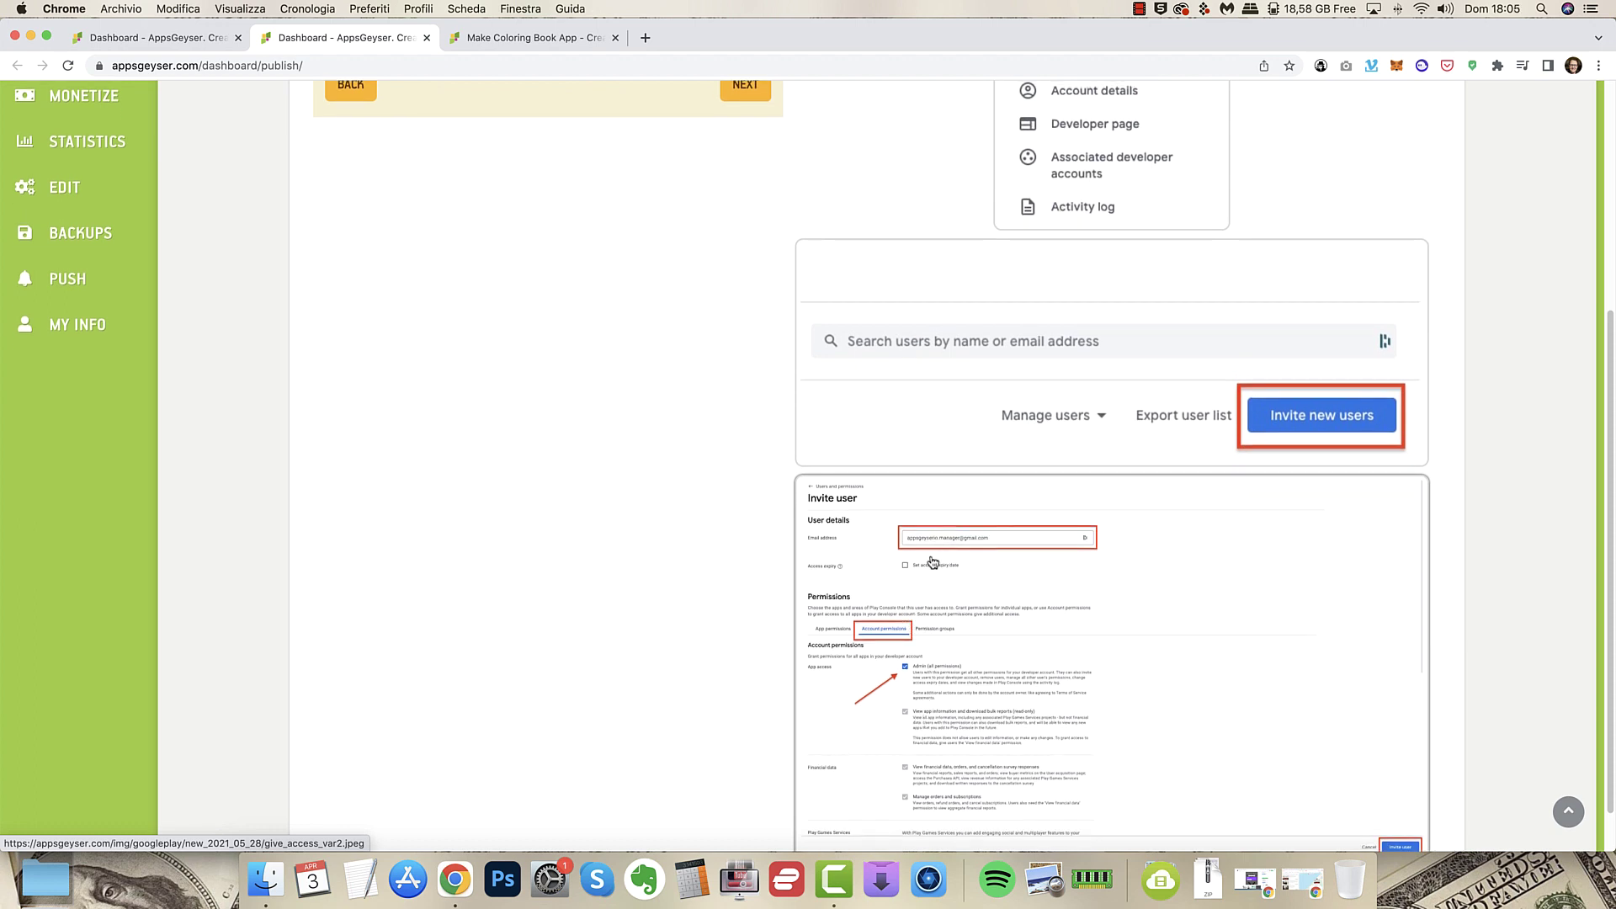
scroll(1080, 548, "down", 1)
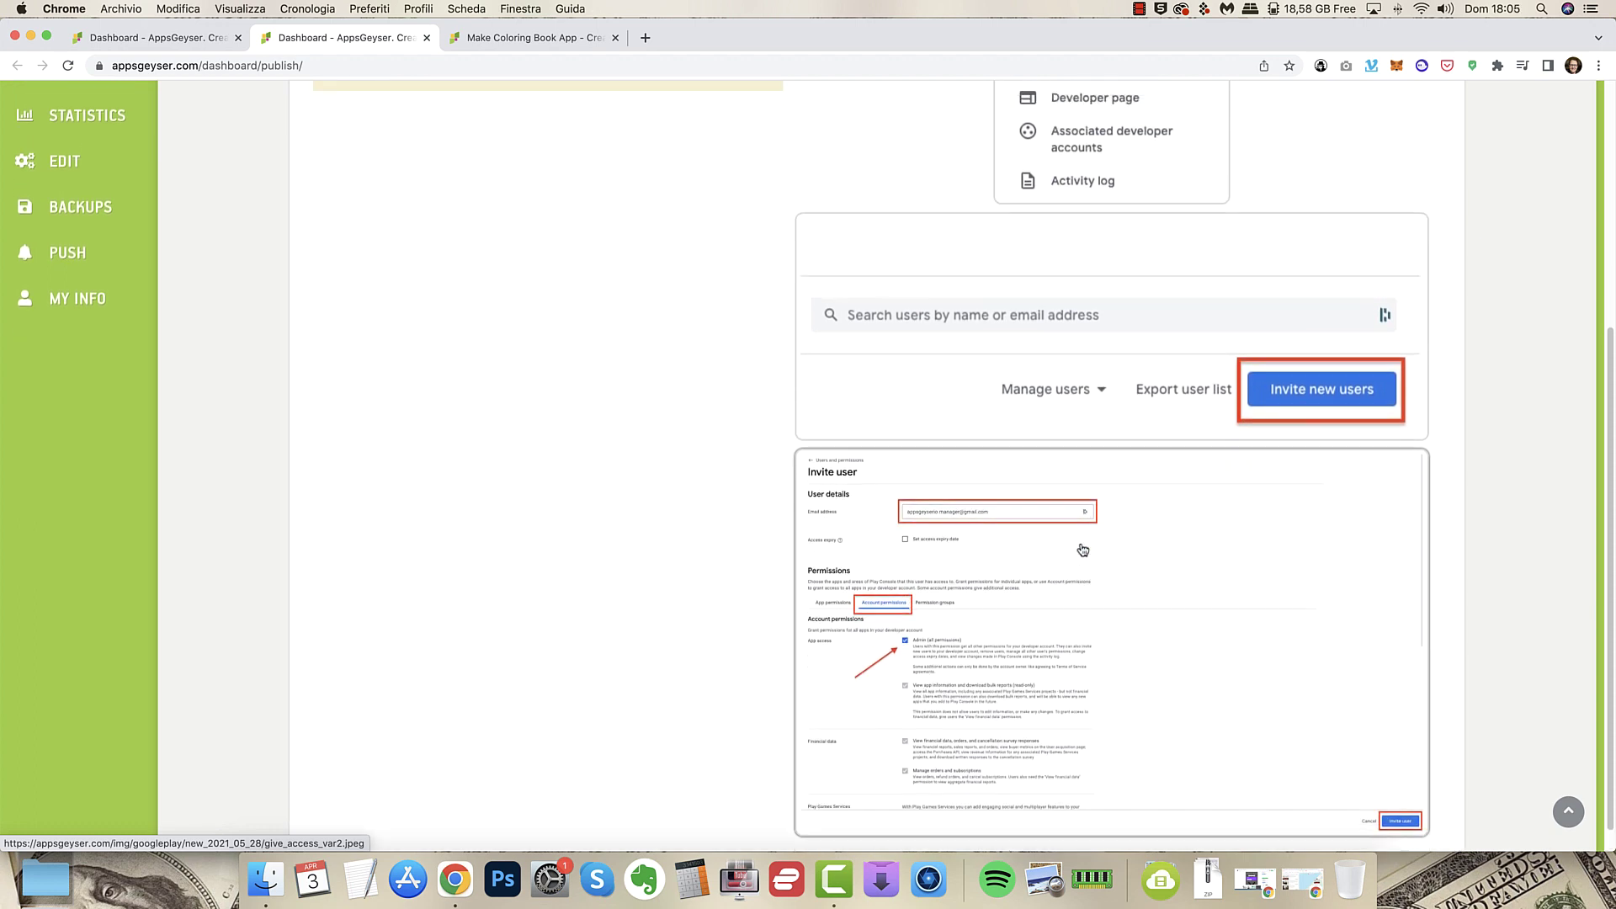
scroll(1082, 550, "up", 8)
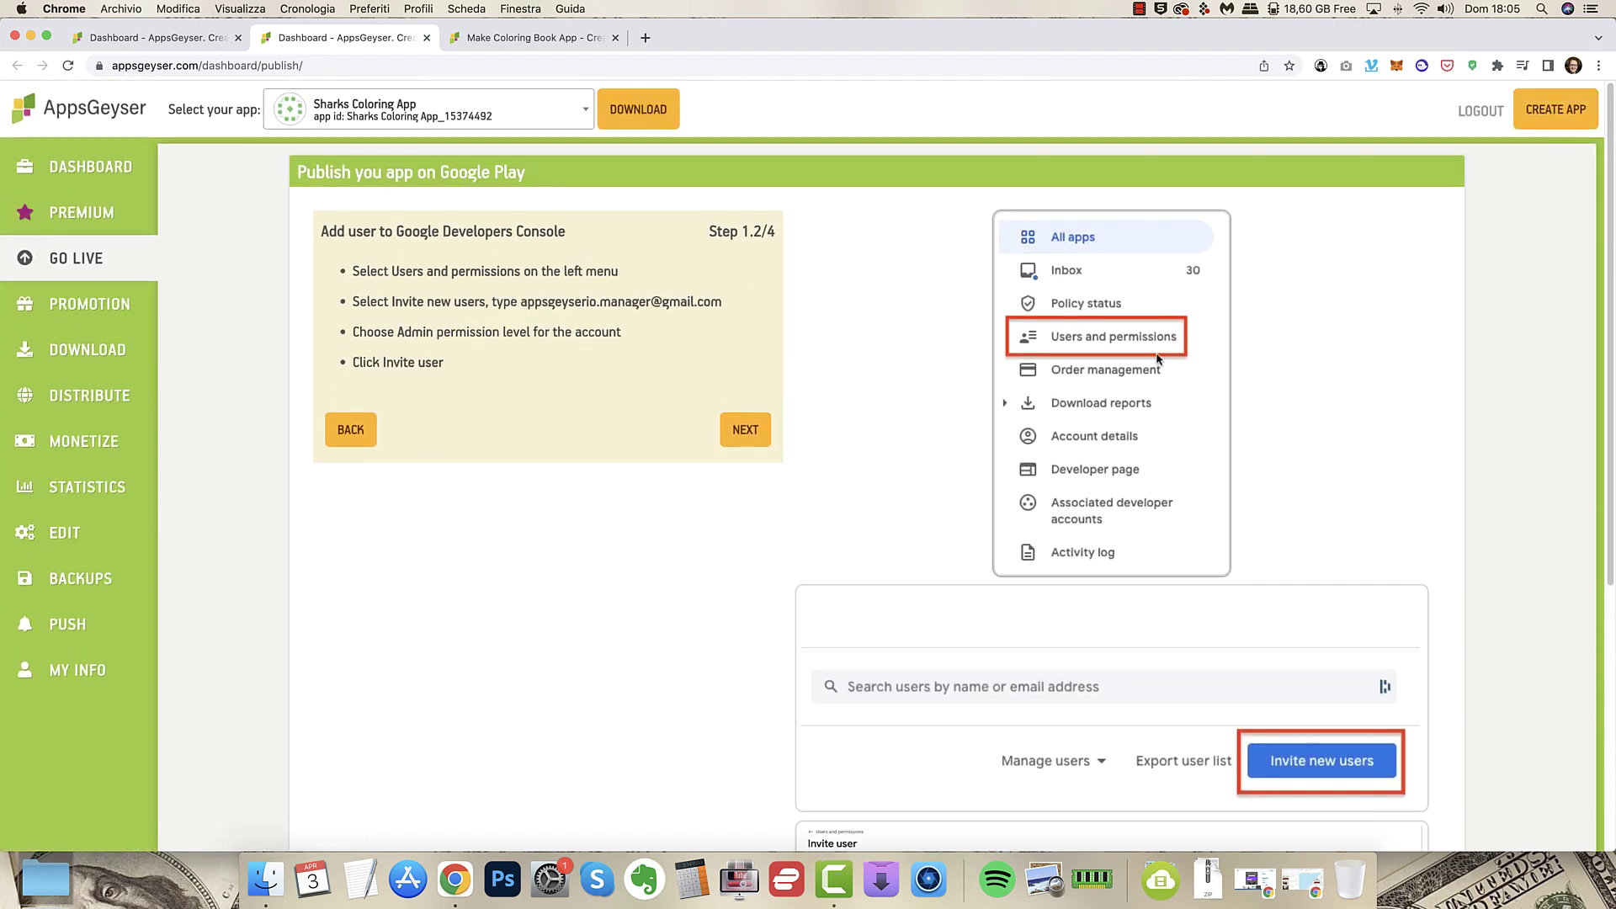
Step through Create Your App, declarations and Set up your app to reach Step 3.2/4's task list.
left_click(746, 429)
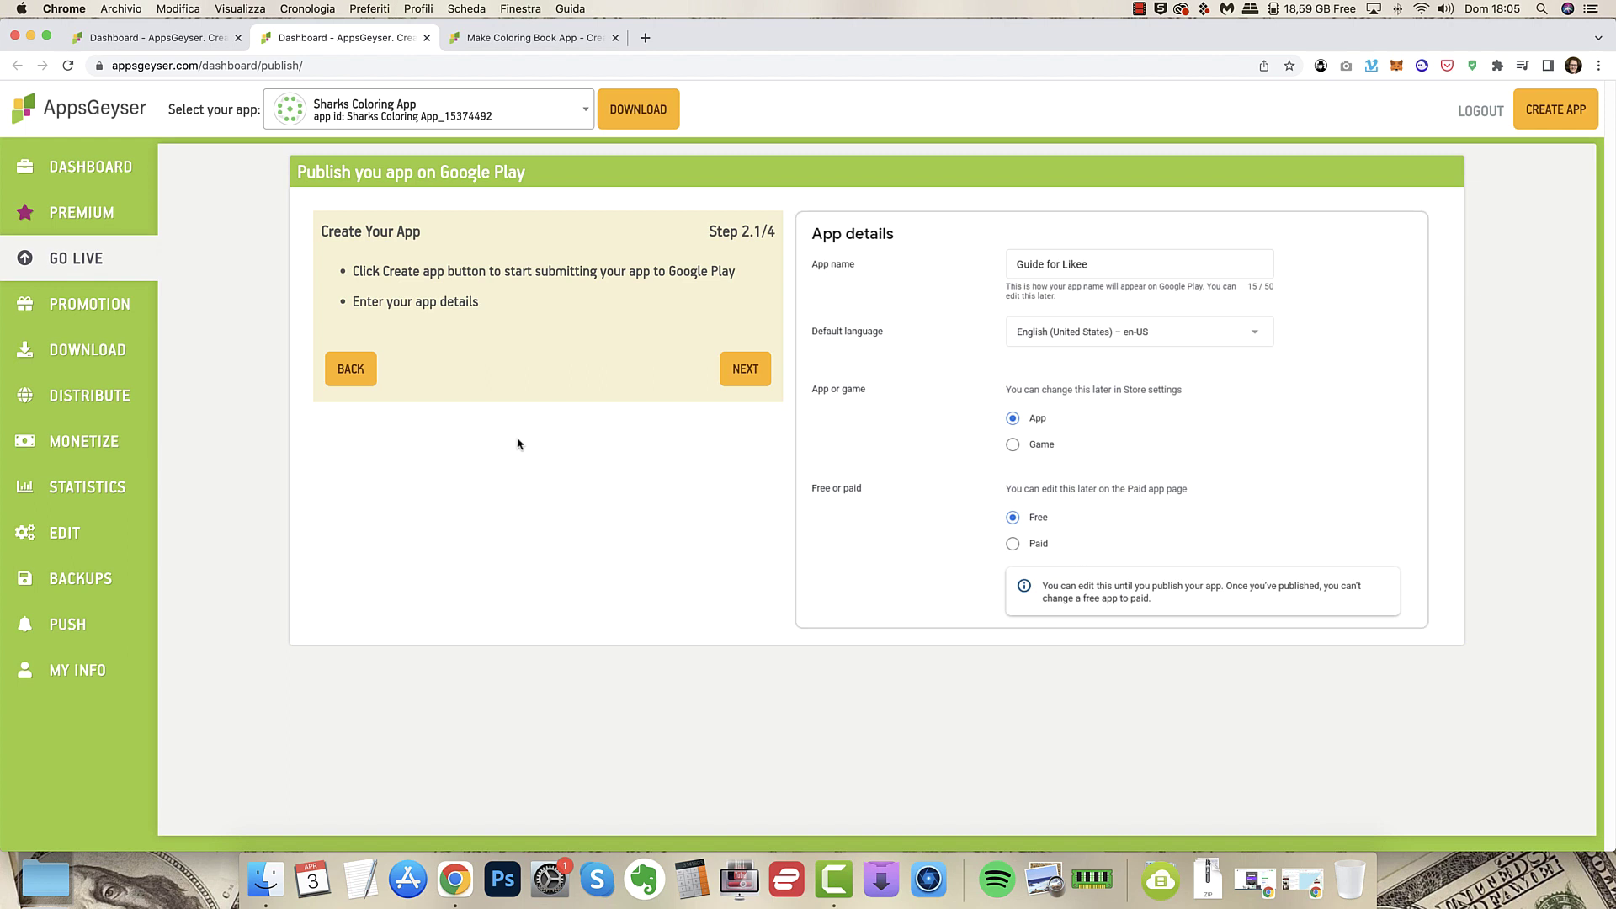
left_click(745, 369)
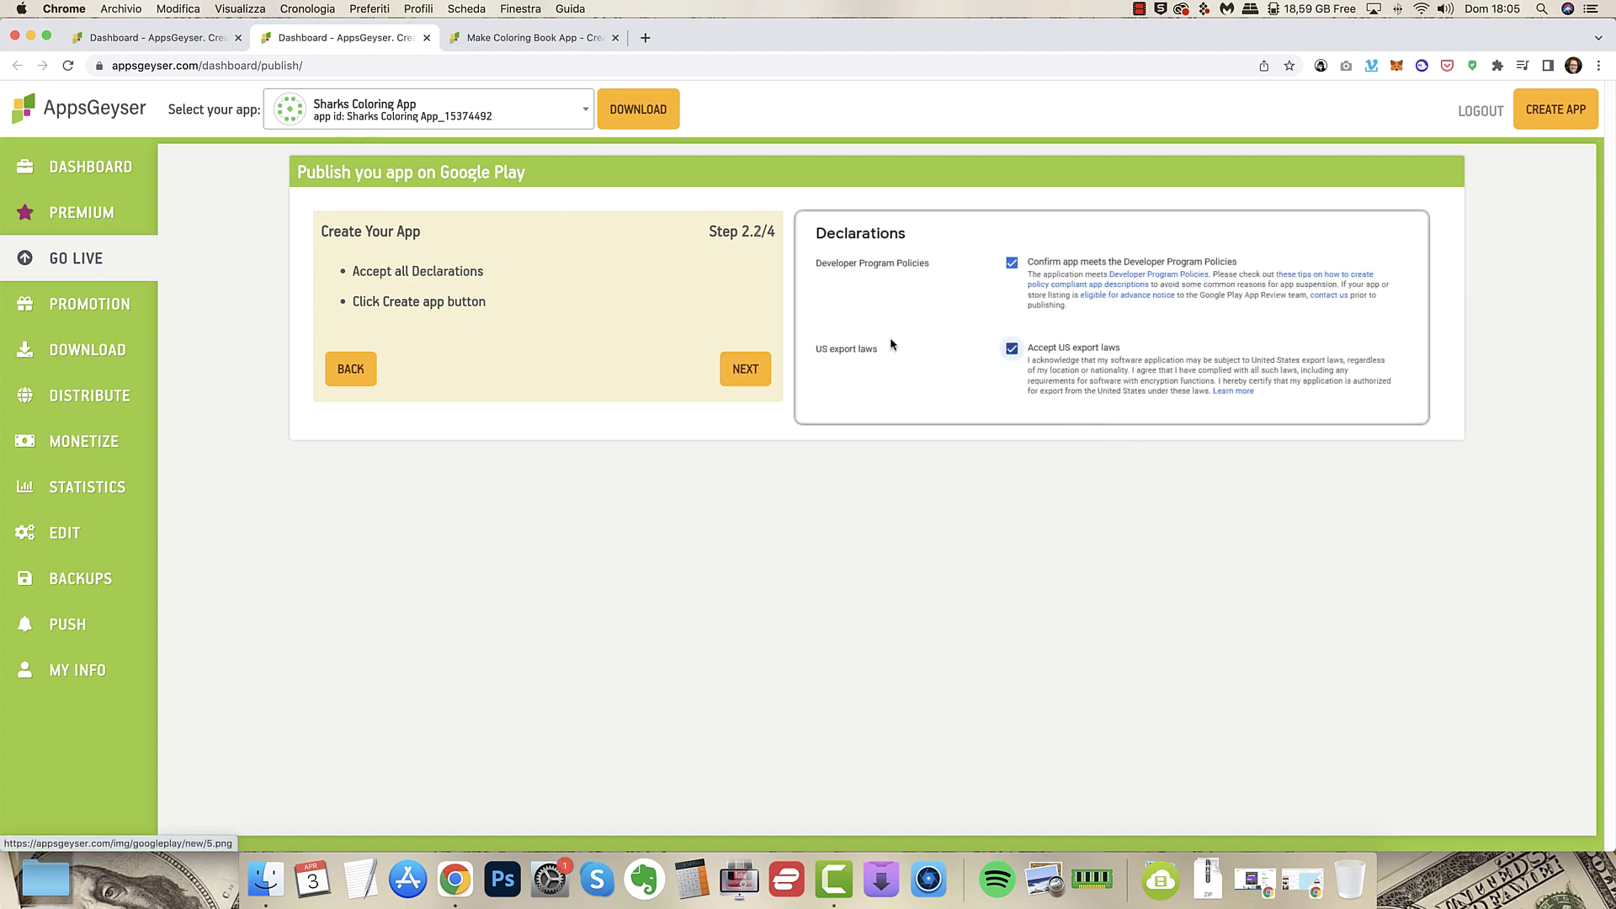
left_click(746, 370)
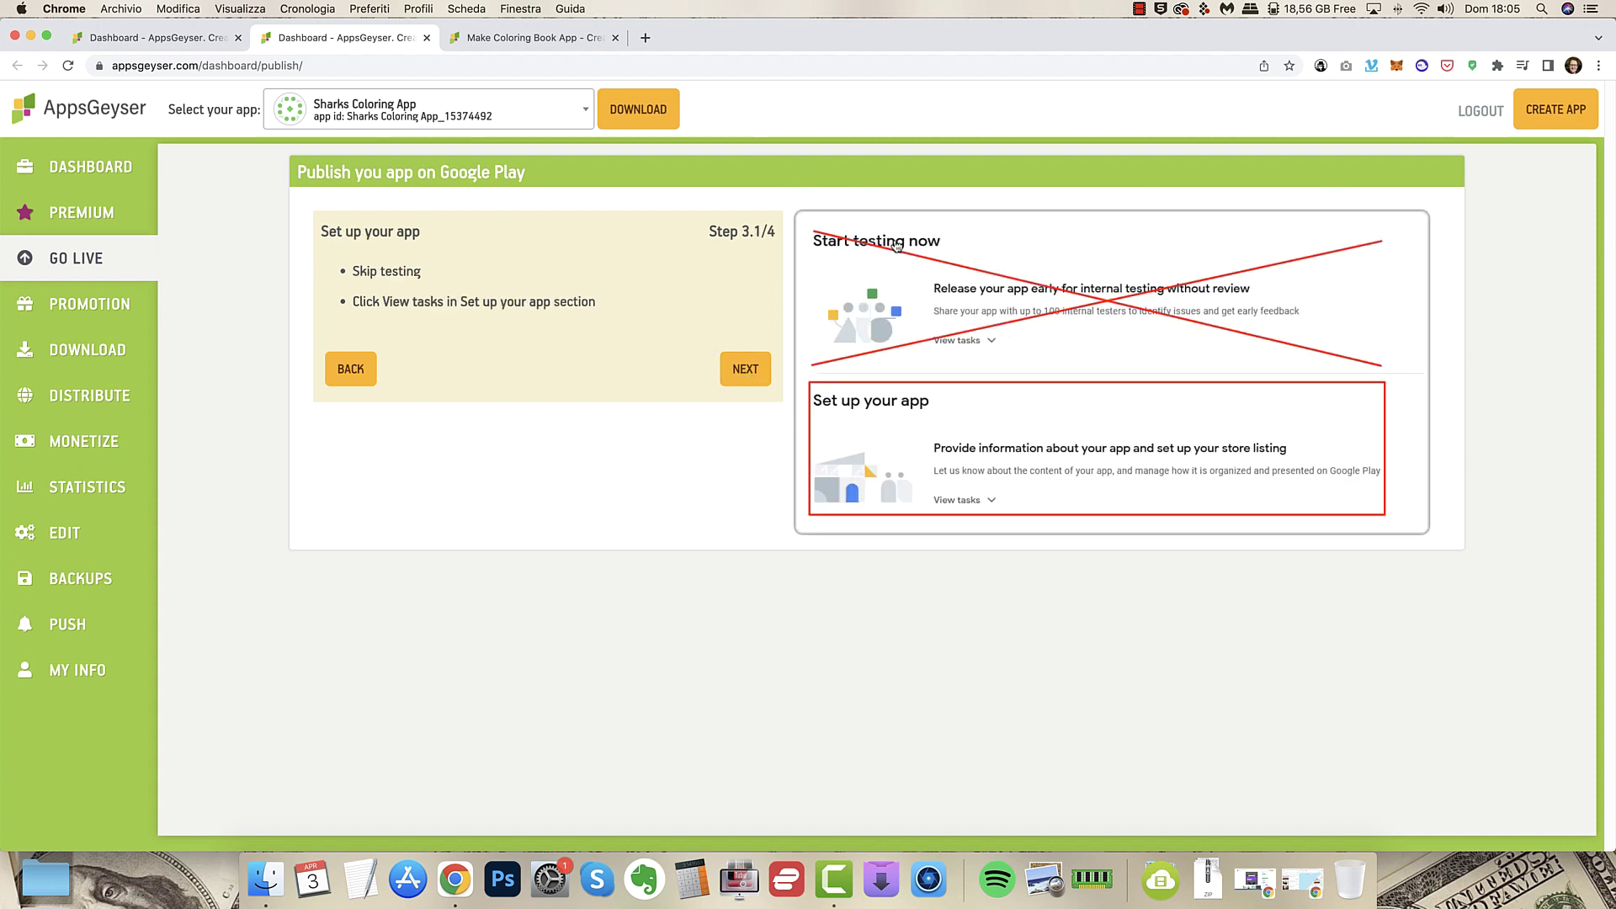
left_click(746, 370)
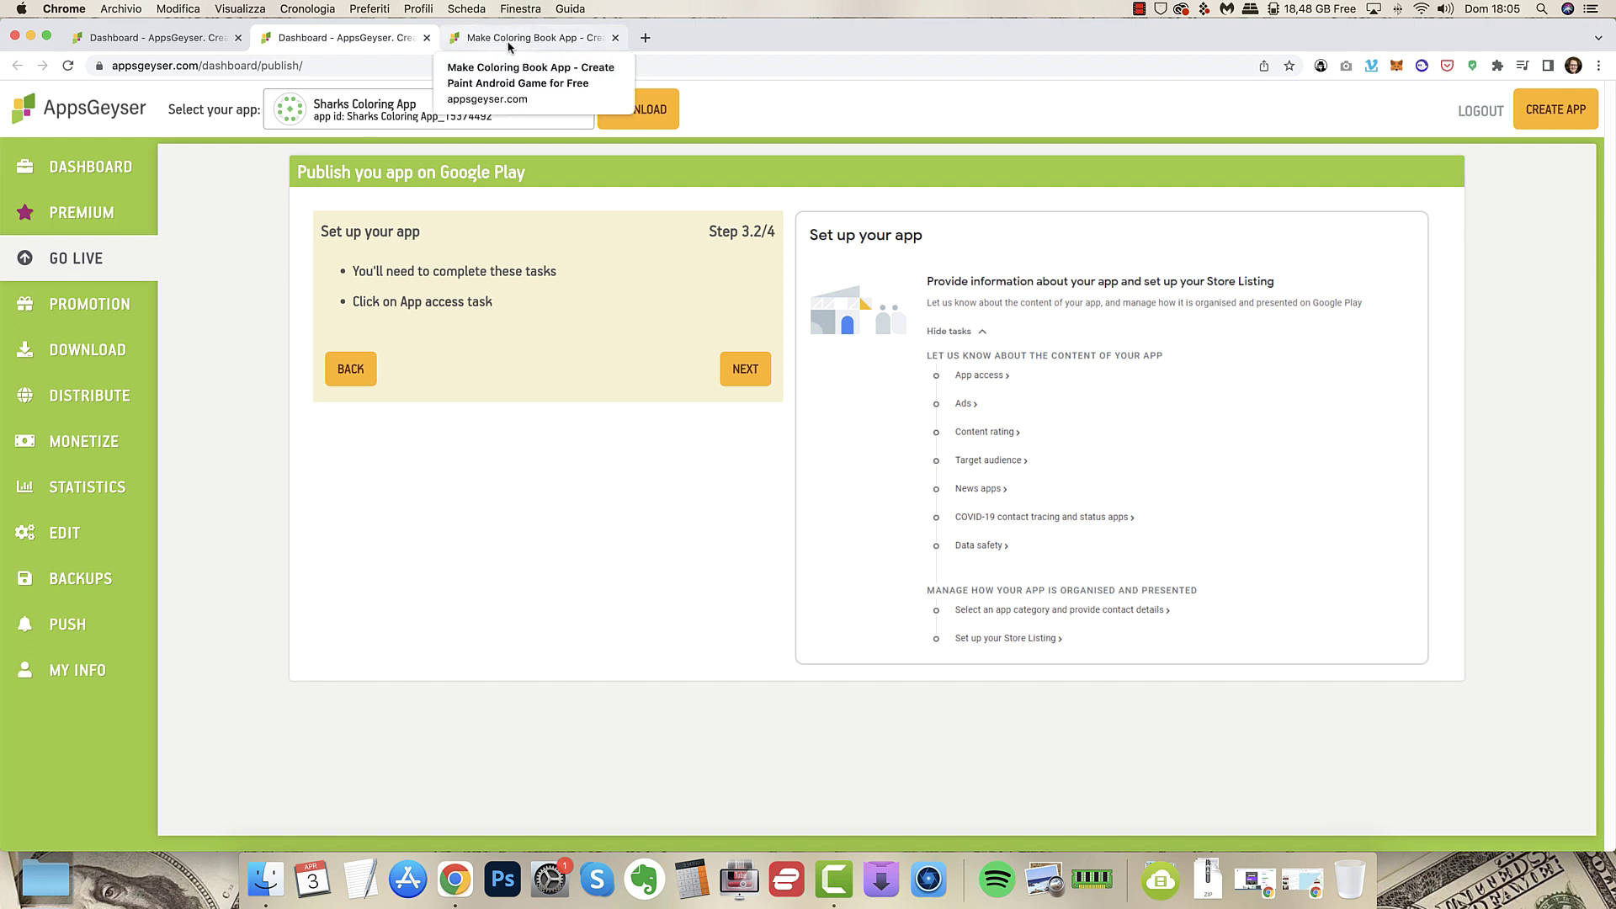
Browse the Promotion campaigns page, then return to the publishing guide at Step 1.1/4.
left_click(65, 311)
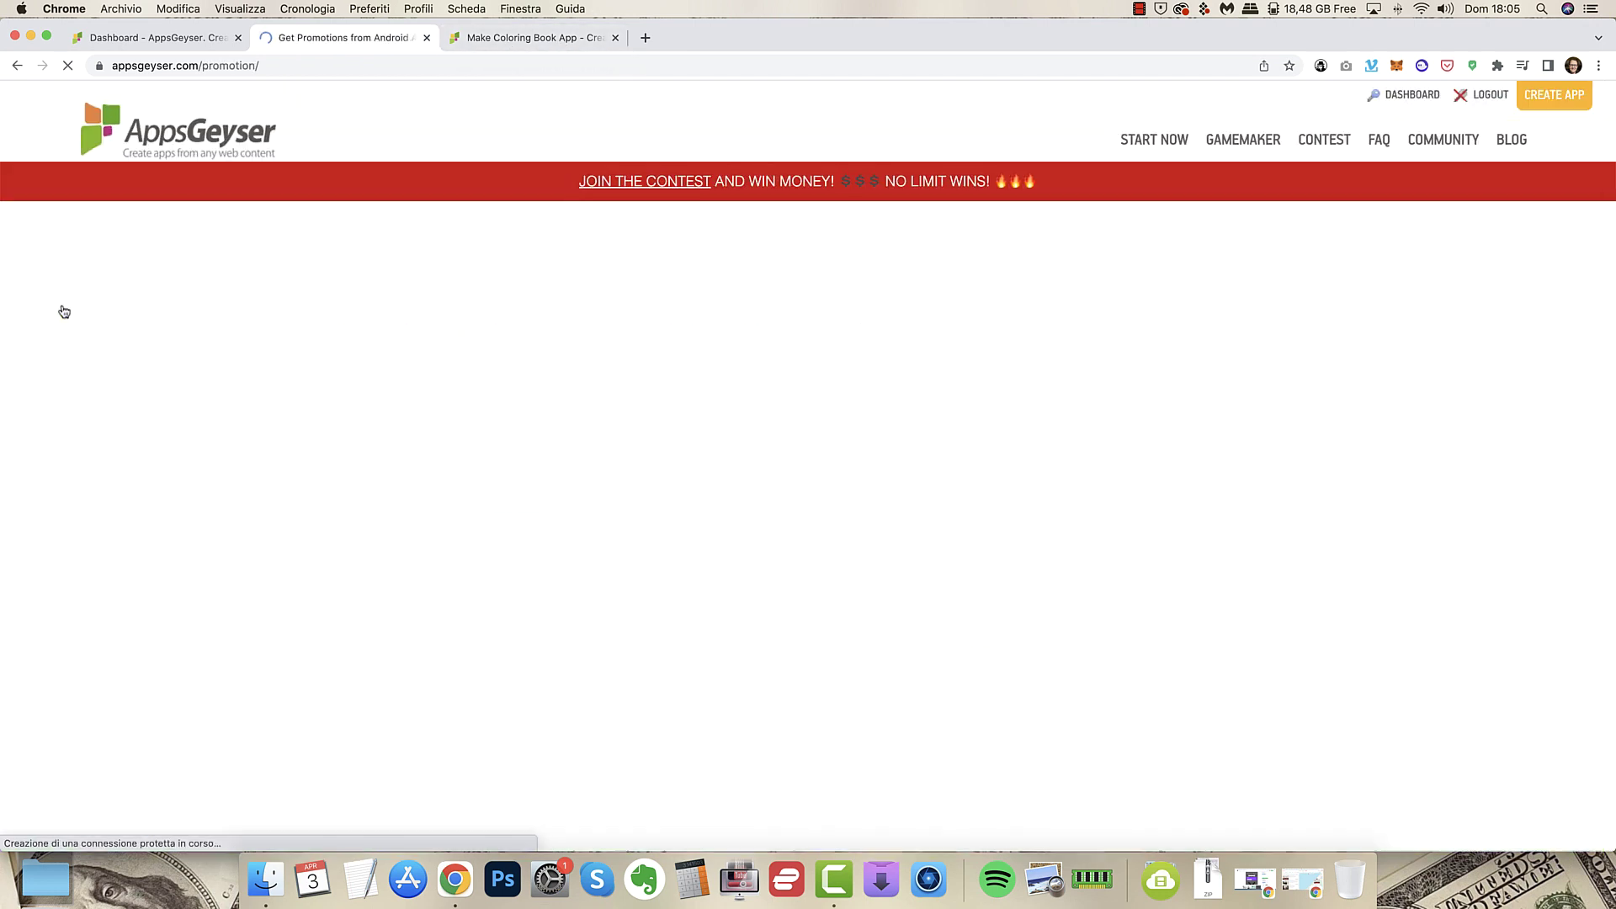
scroll(804, 368, "down", 3)
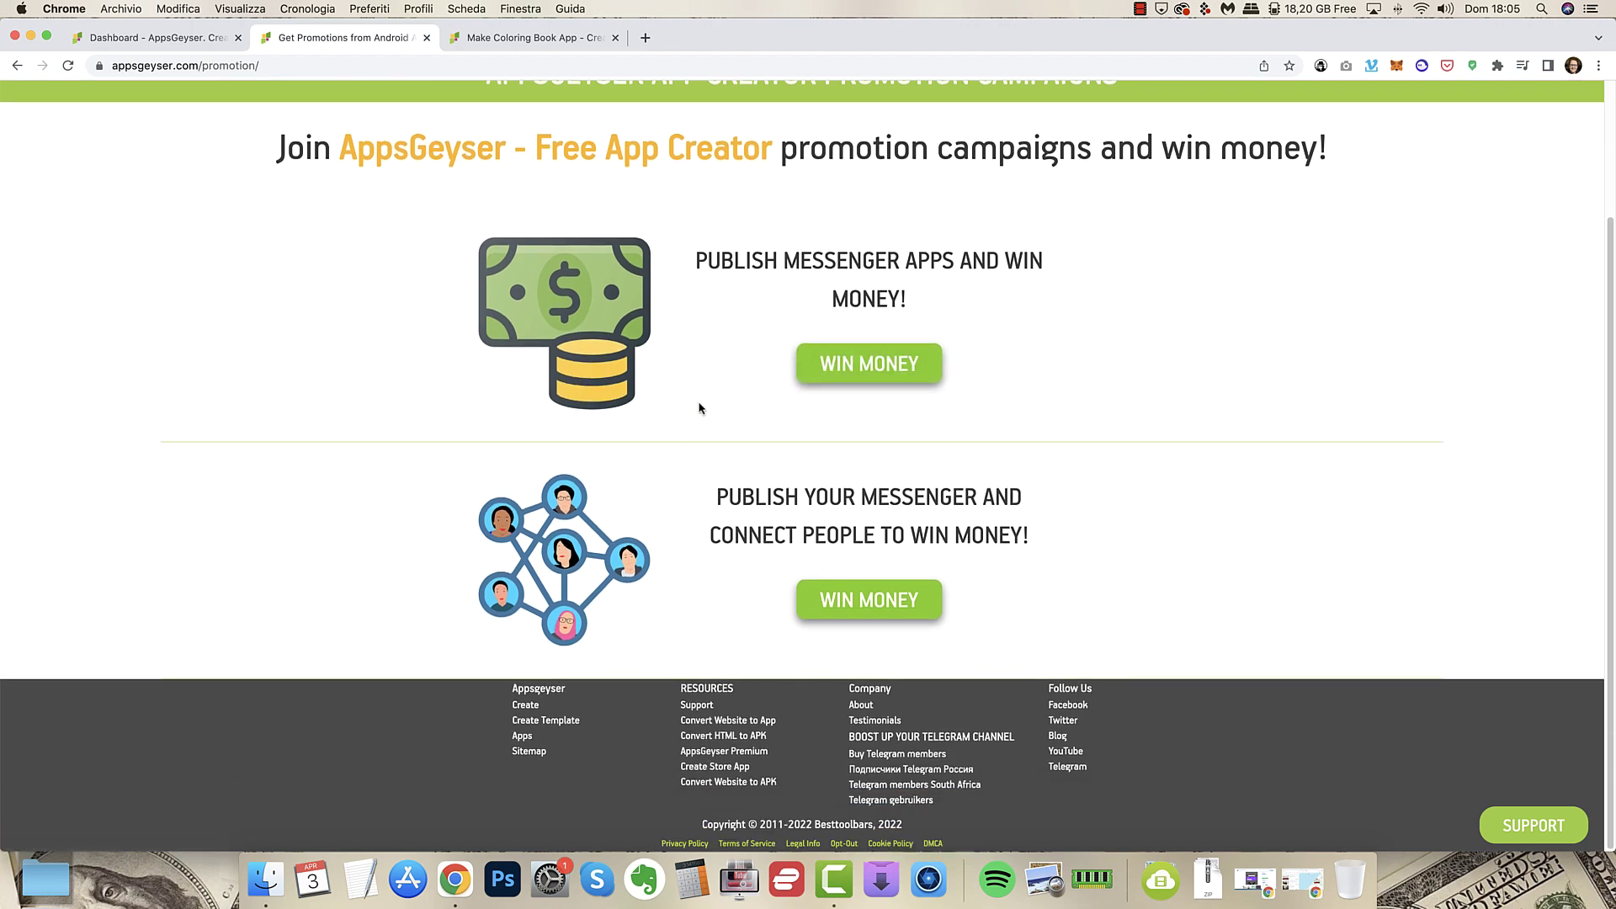
scroll(655, 313, "up", 3)
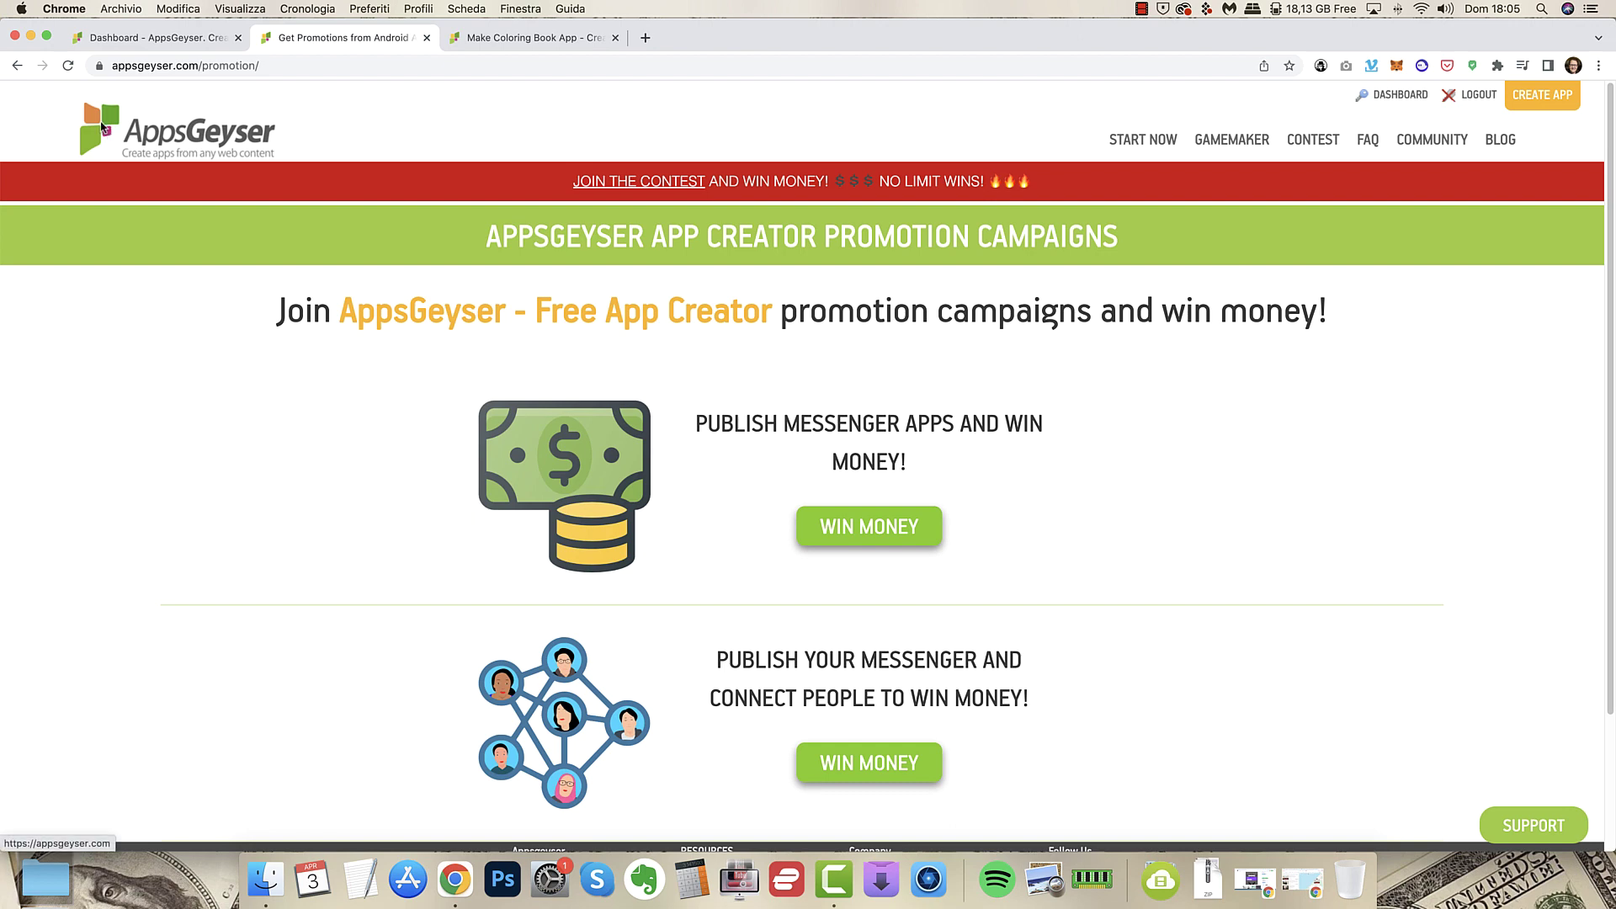
left_click(18, 69)
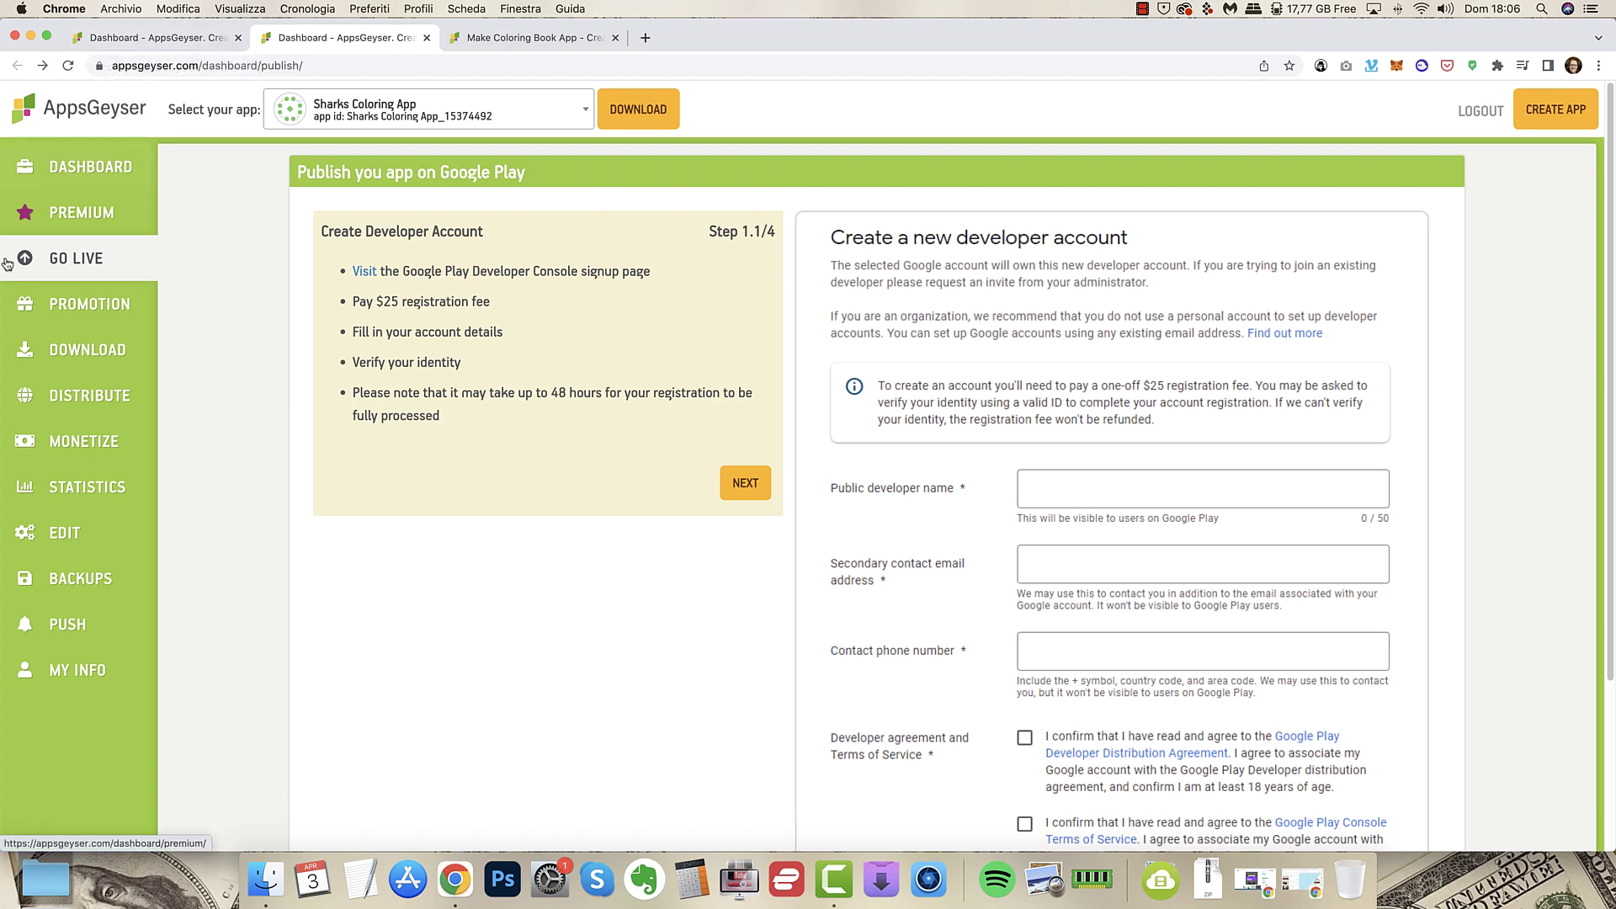
Open Monetize and review the Ad Network Settings: ads enabled, 120-second ad timer.
left_click(71, 443)
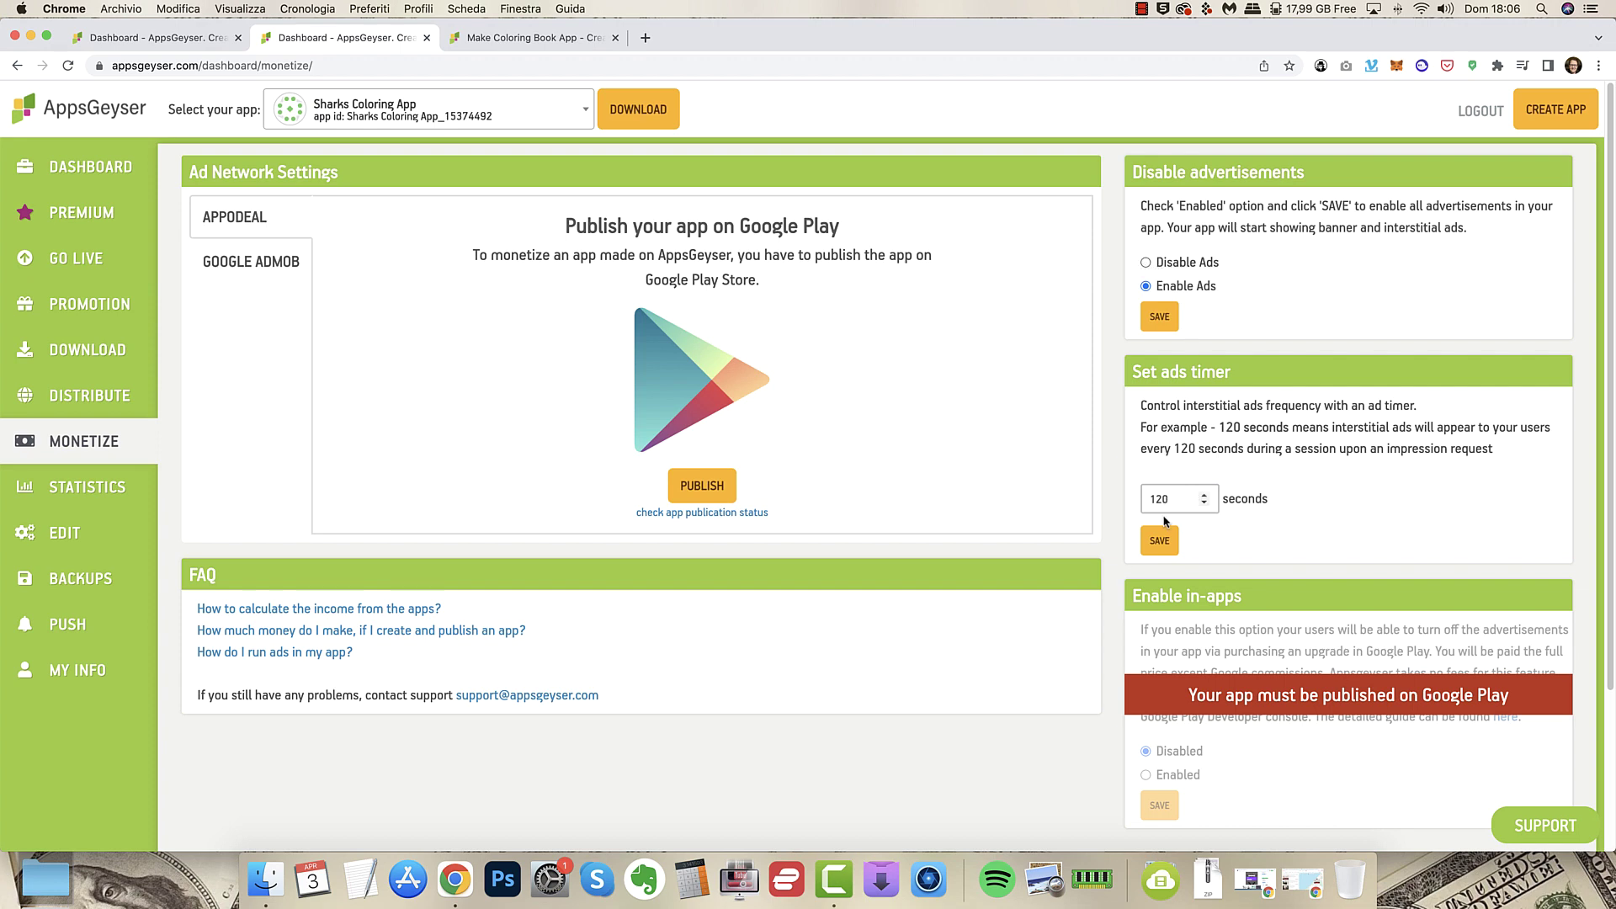
scroll(1094, 479, "down", 5)
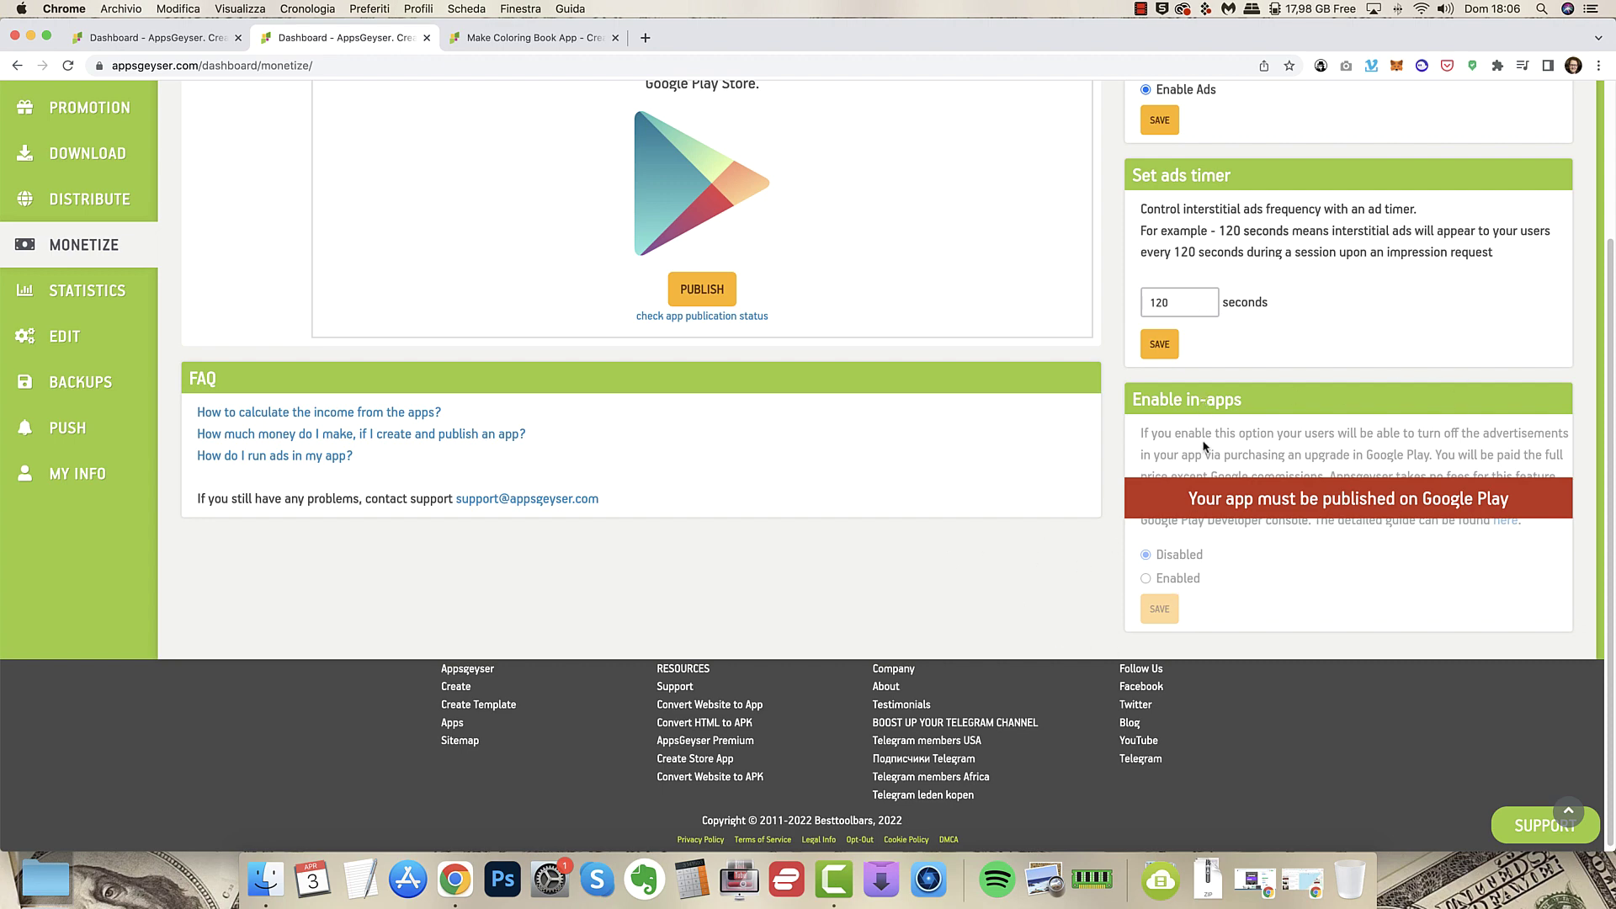
scroll(614, 433, "up", 5)
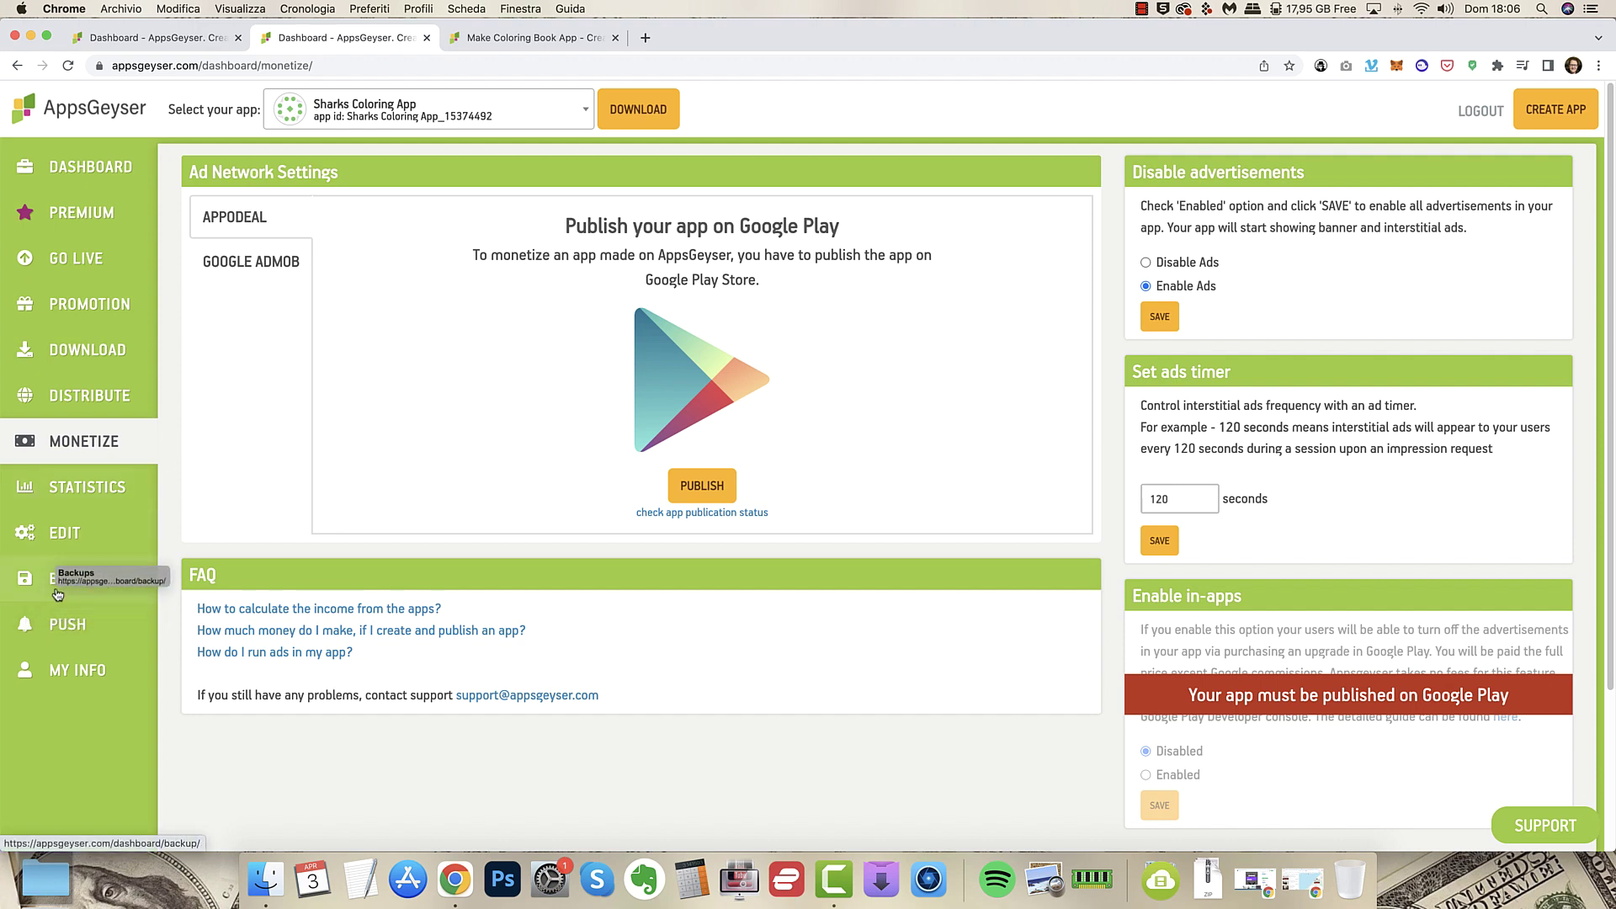
left_click(46, 629)
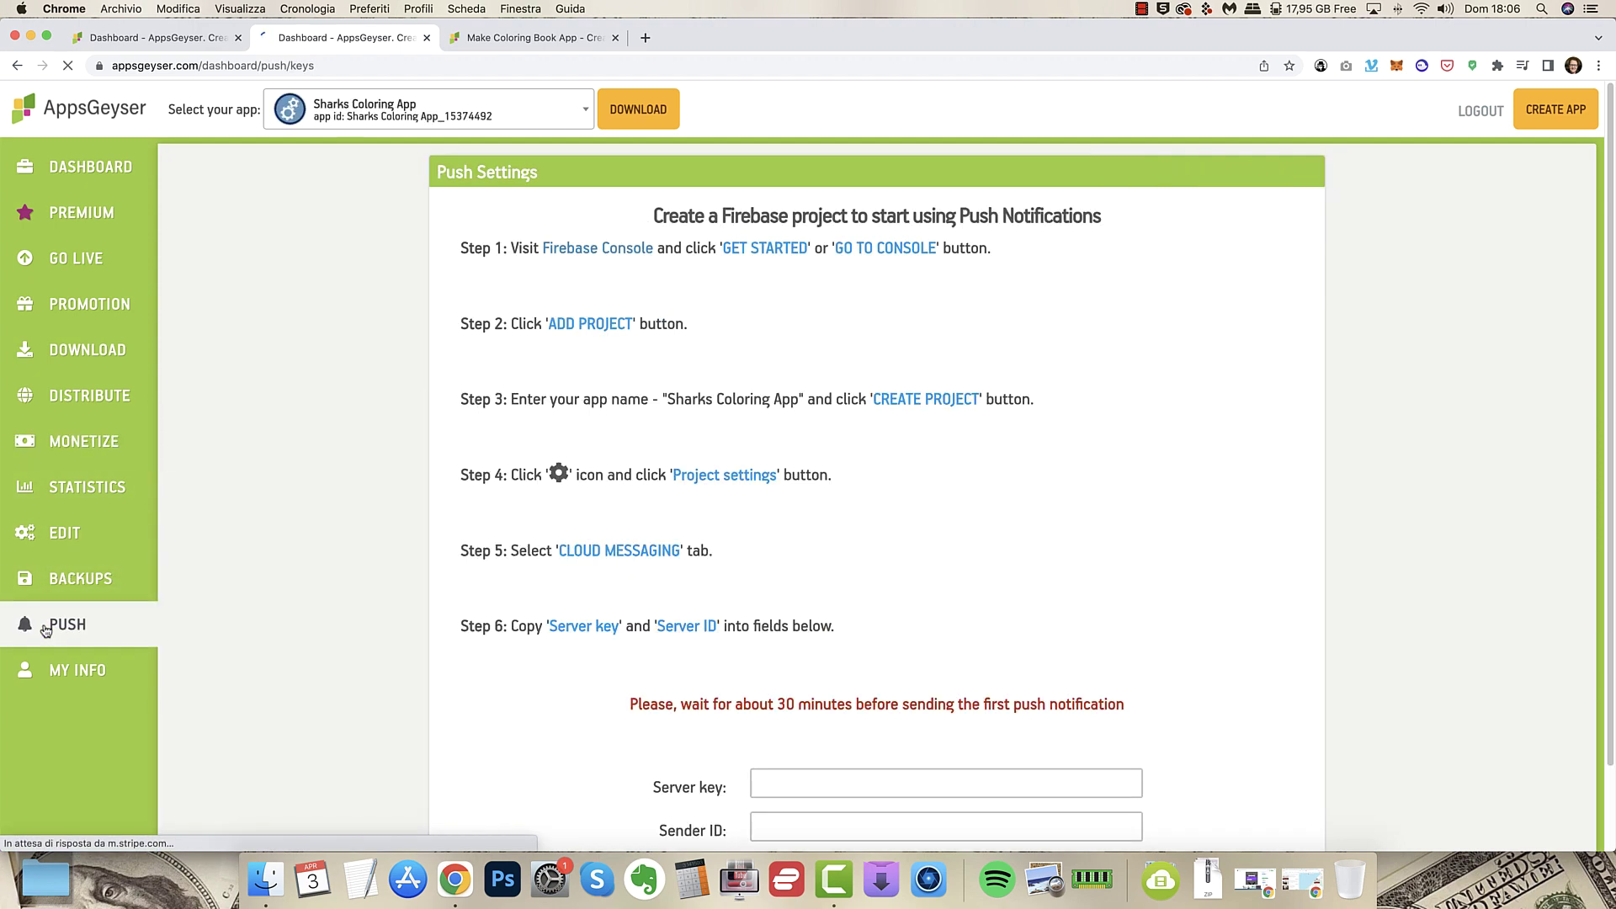
scroll(487, 503, "down", 1)
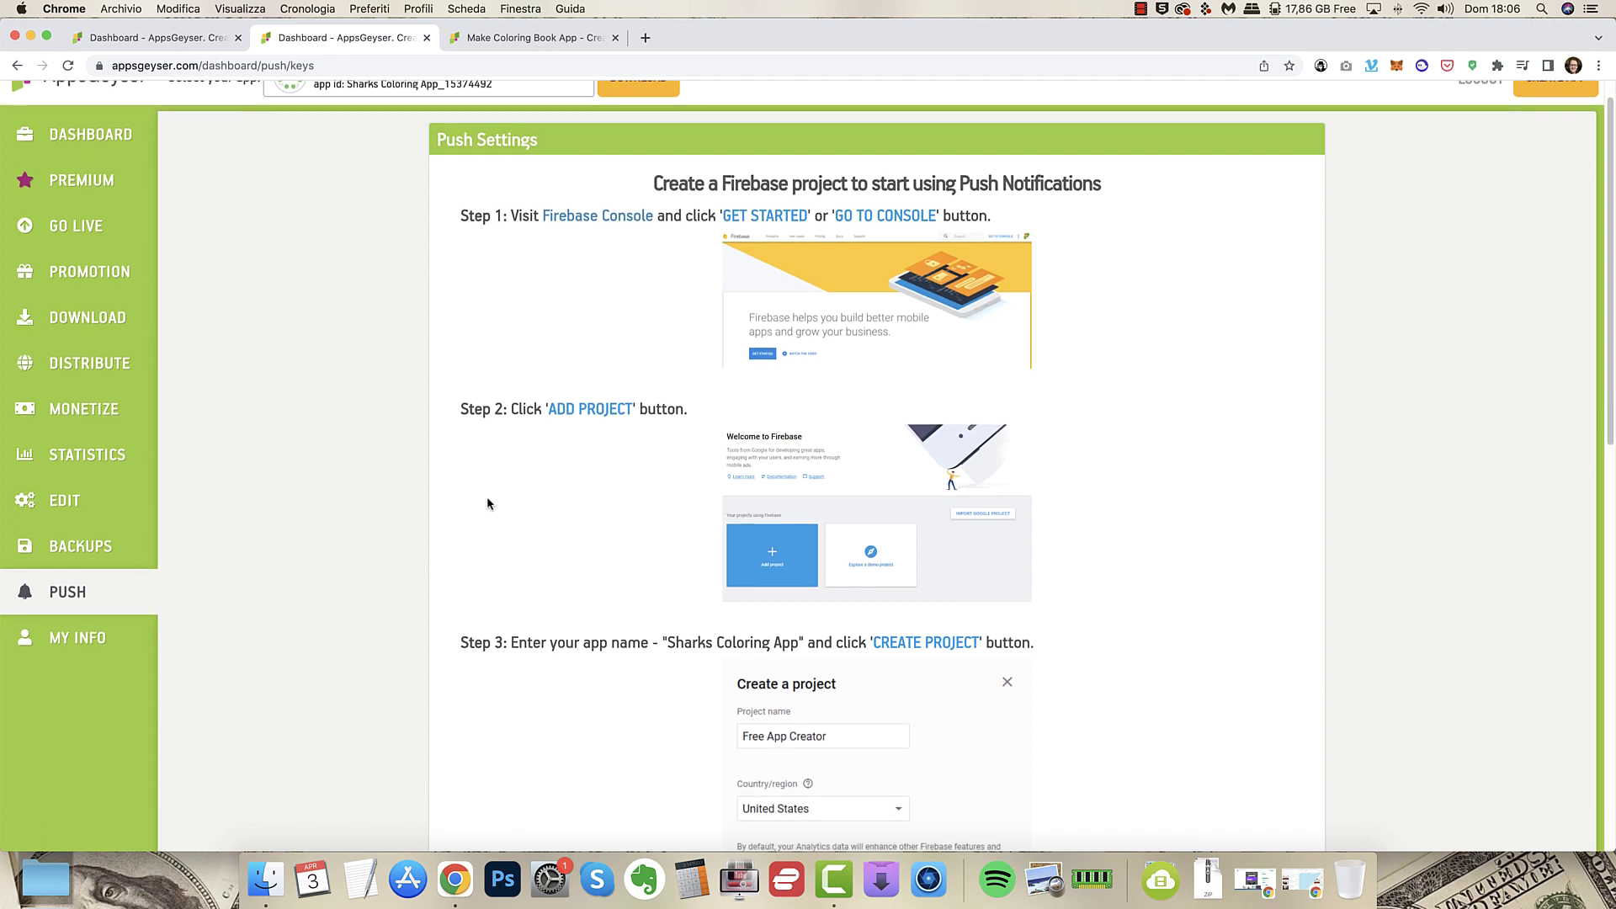
scroll(753, 207, "down", 1)
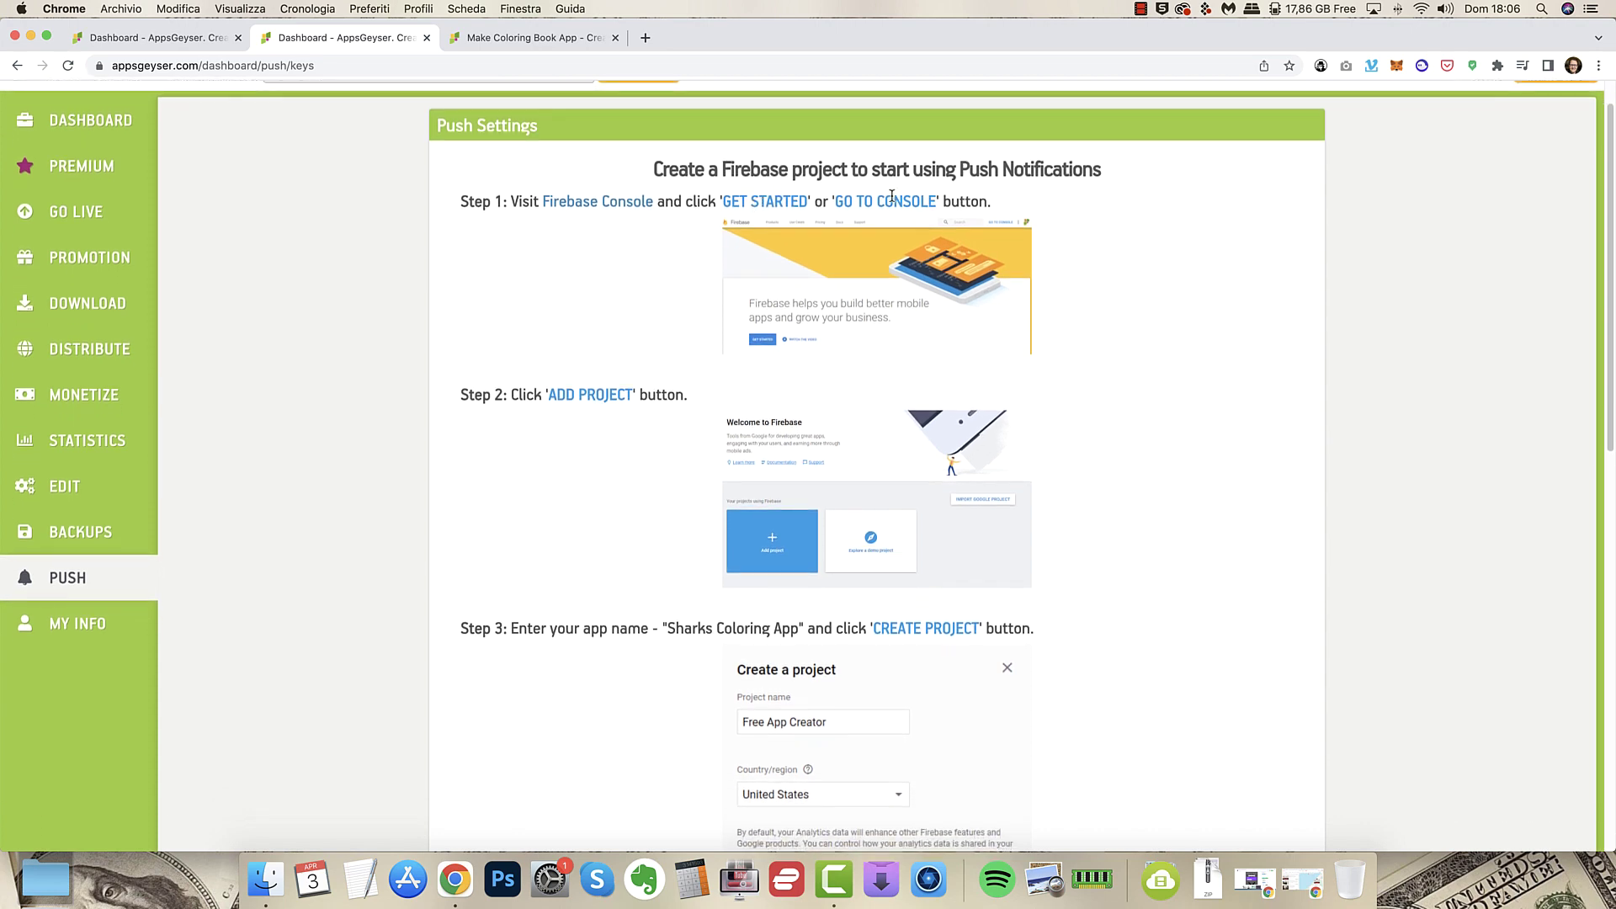
scroll(497, 315, "down", 10)
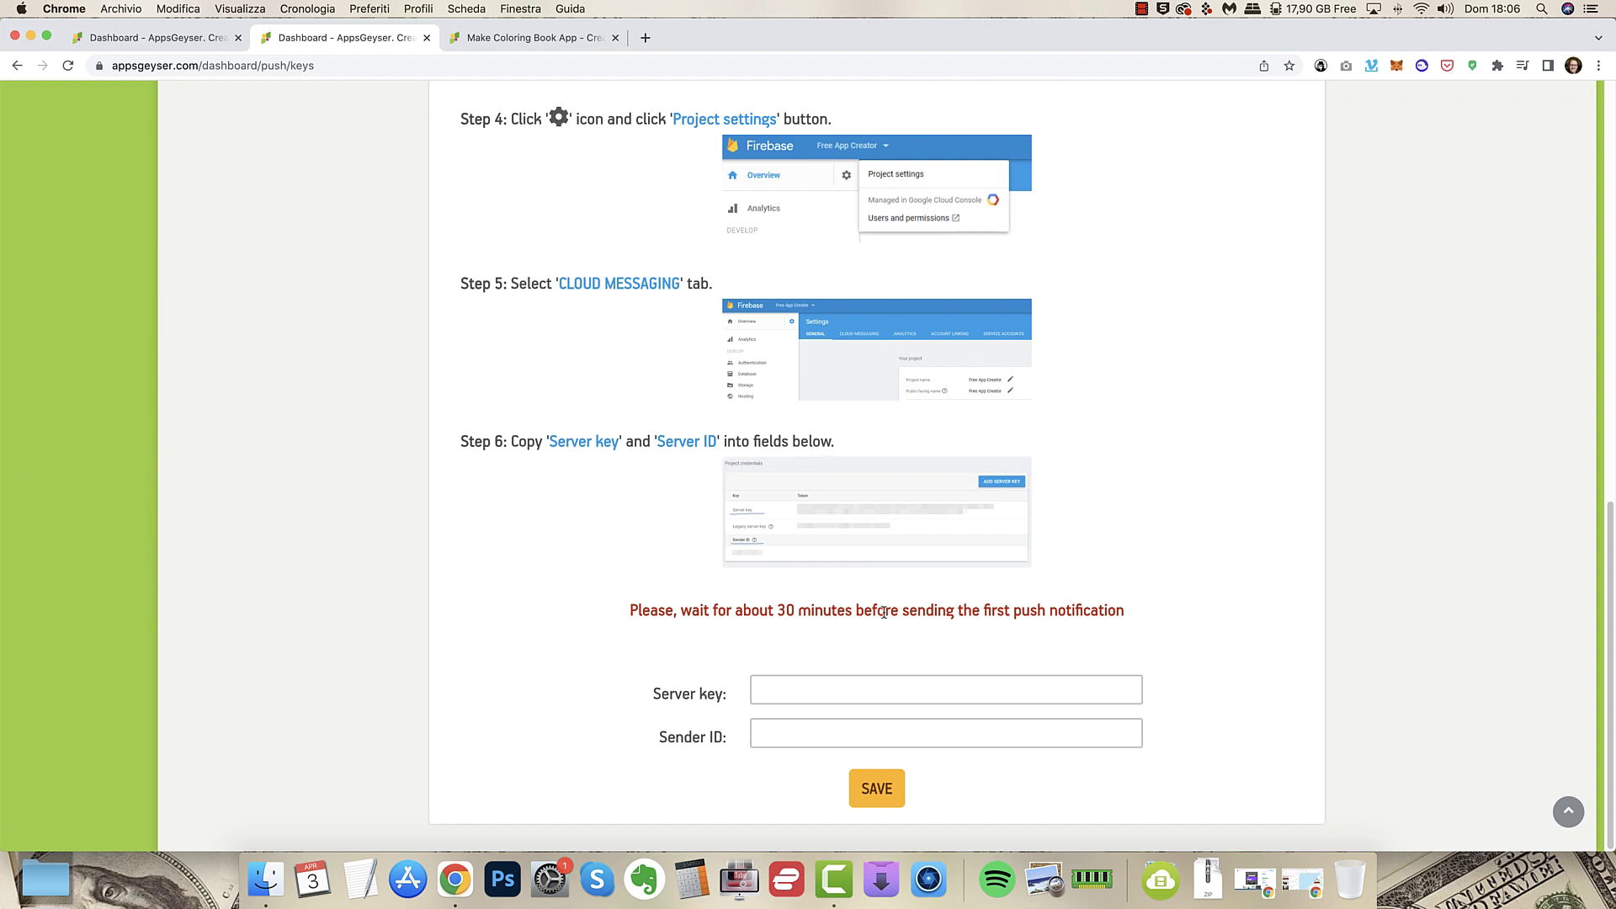
left_click(824, 702)
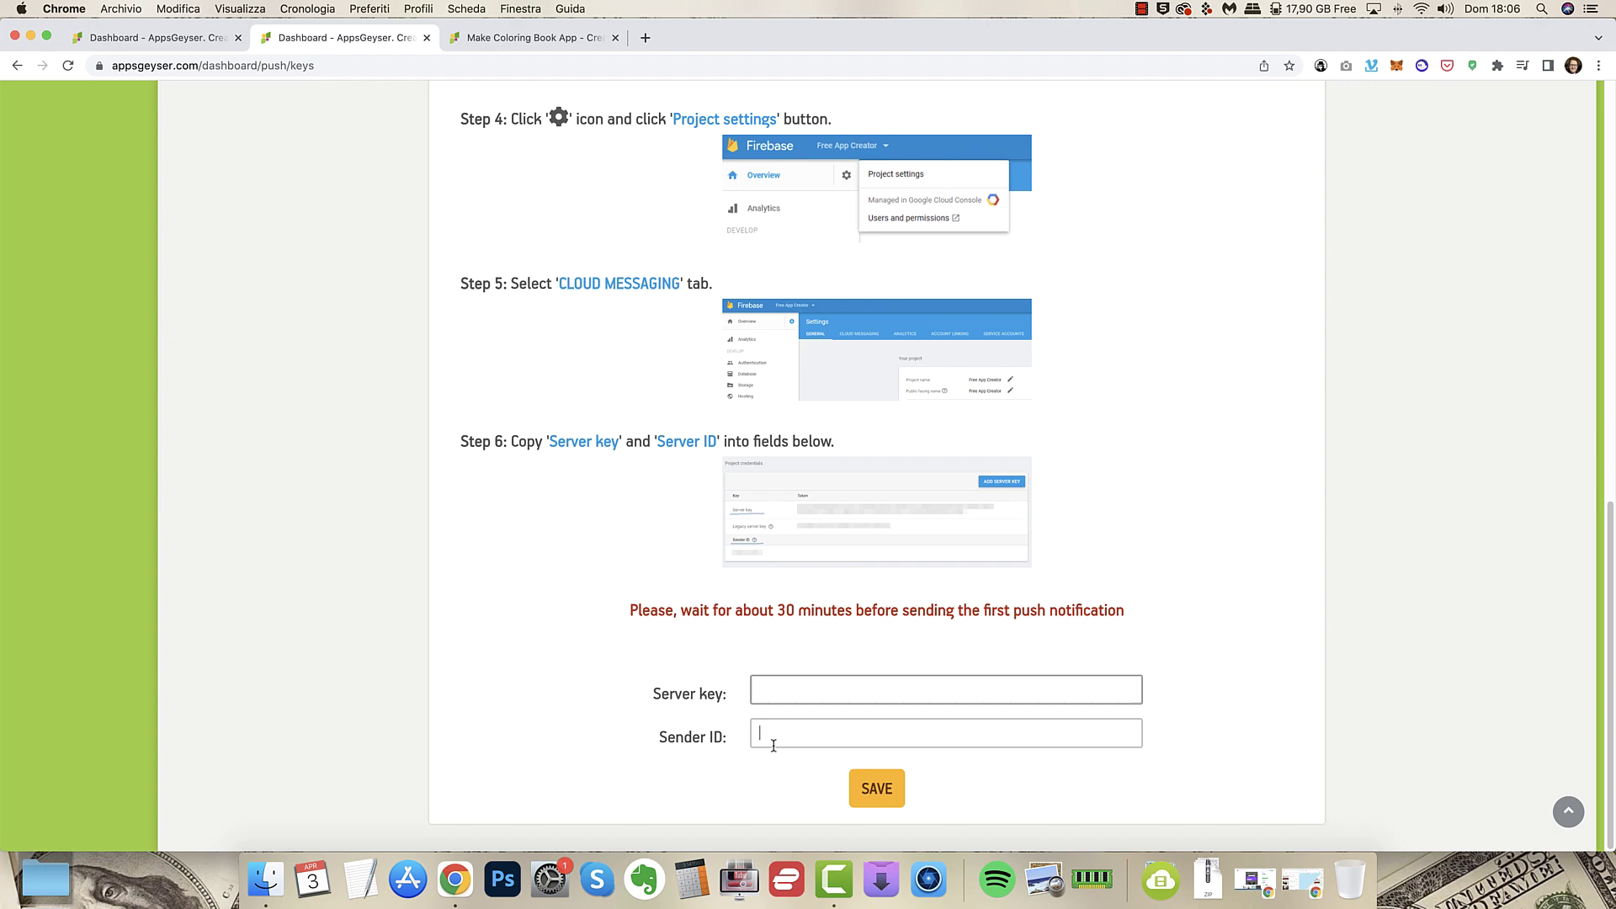
scroll(789, 322, "up", 4)
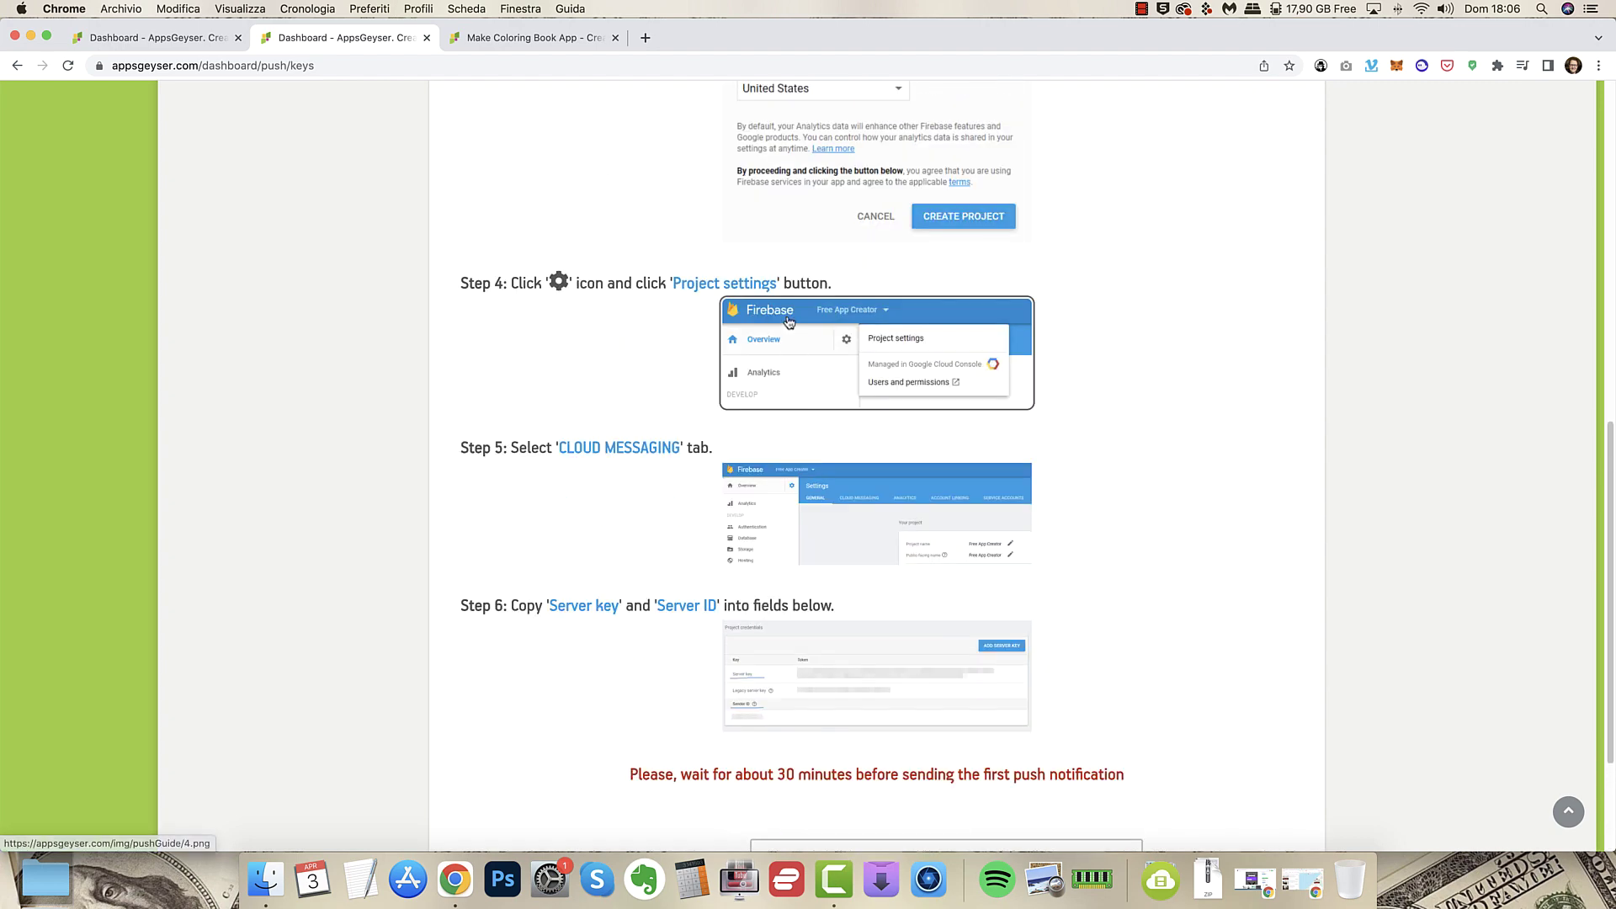
scroll(678, 371, "up", 10)
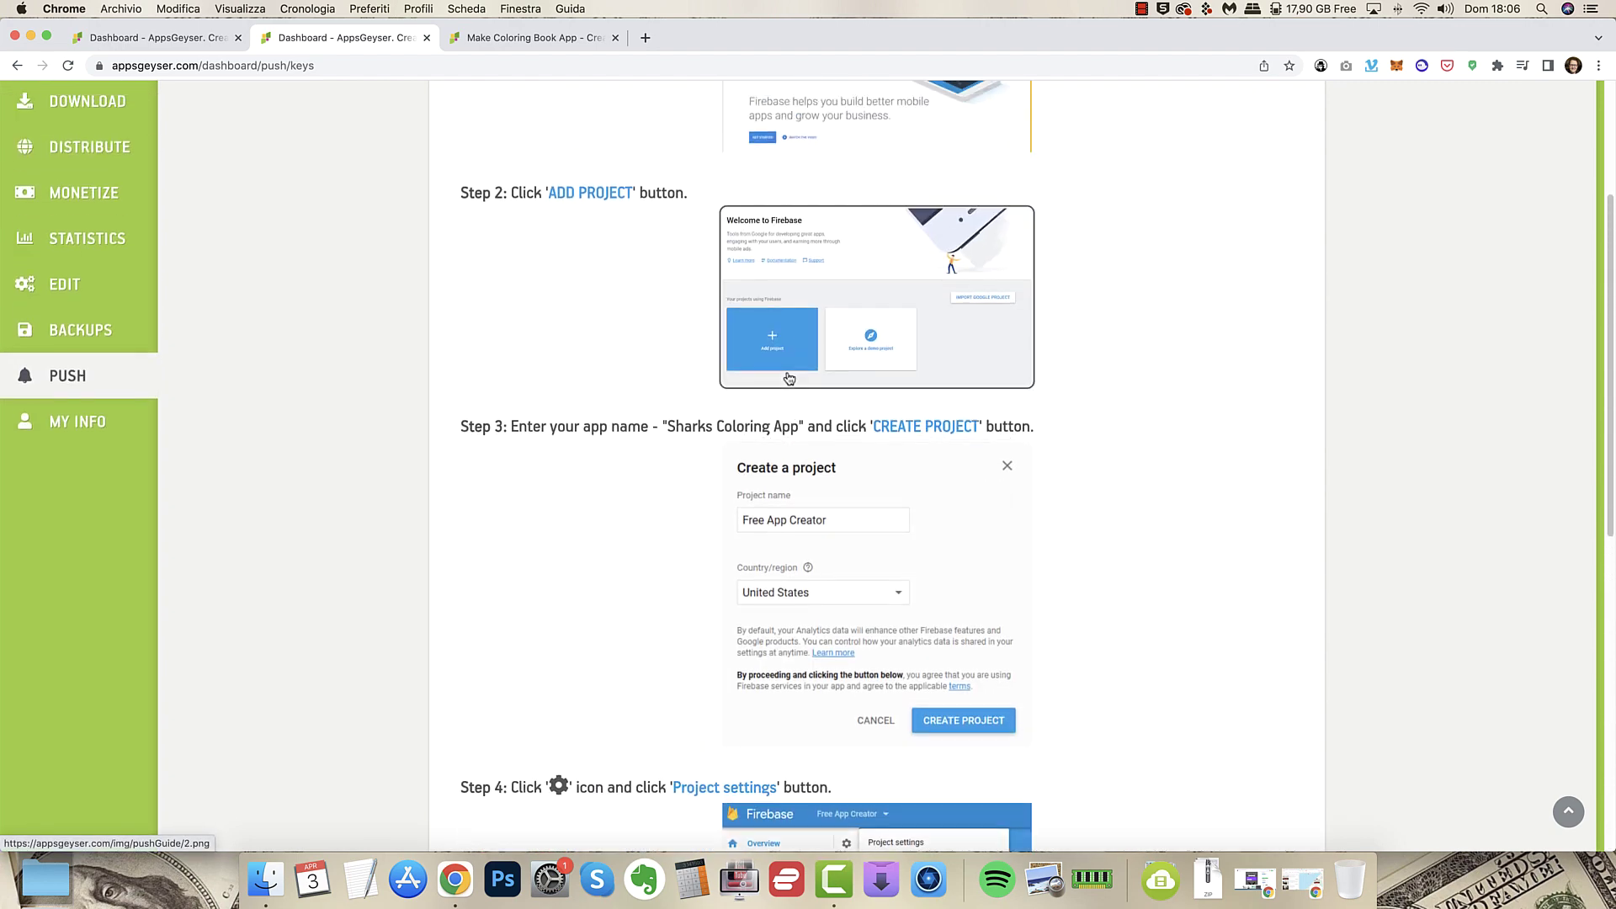
scroll(788, 378, "up", 5)
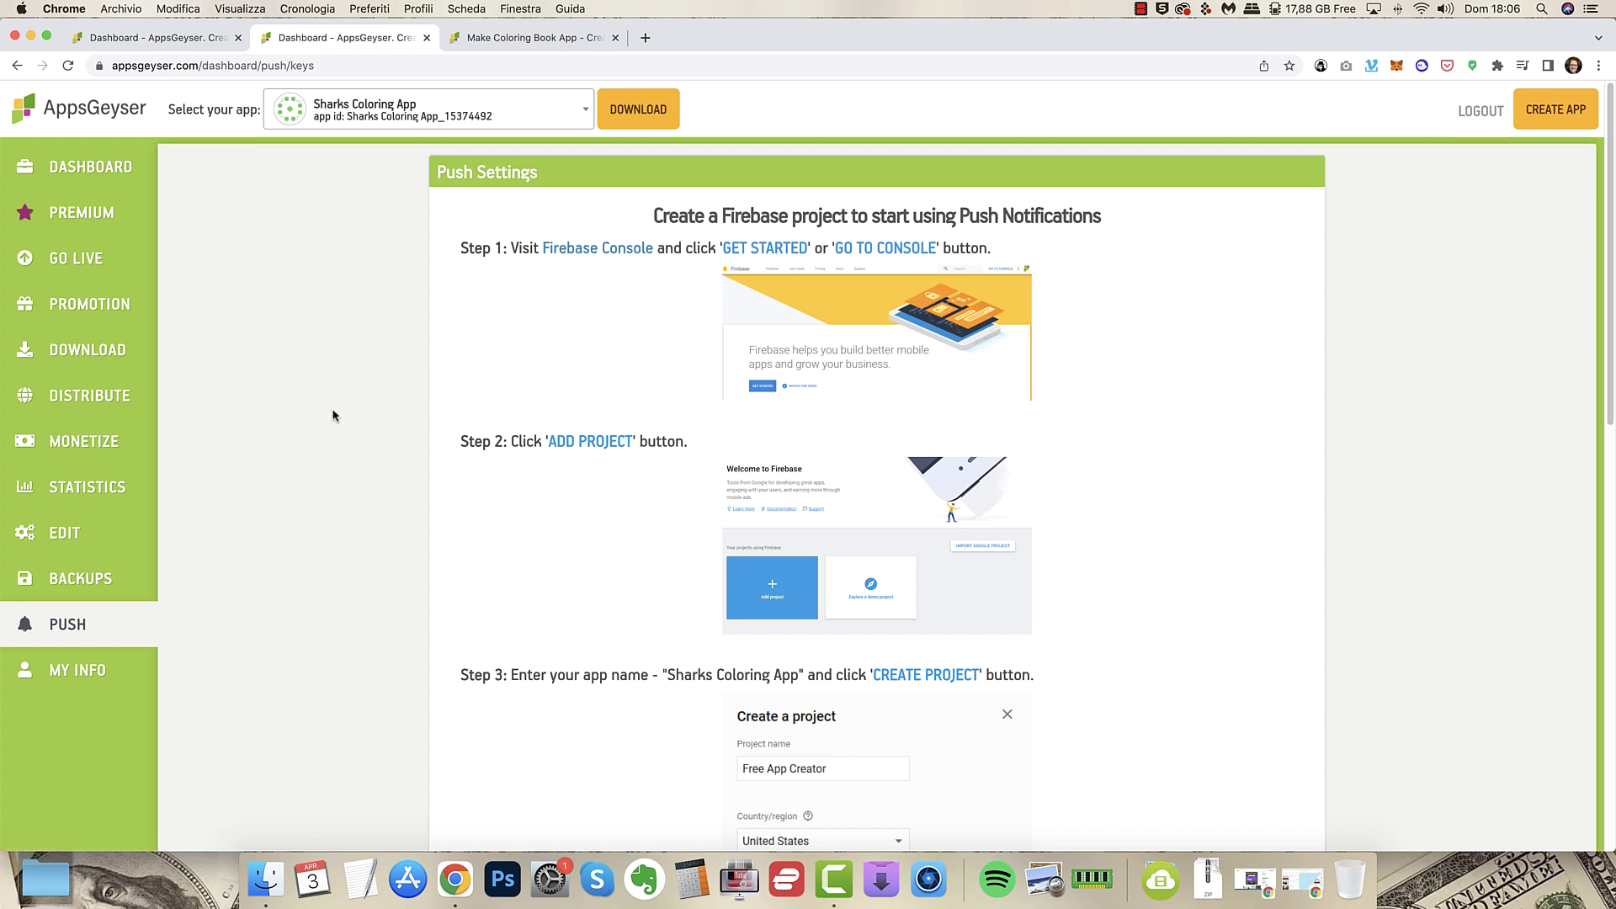
scroll(627, 231, "down", 1)
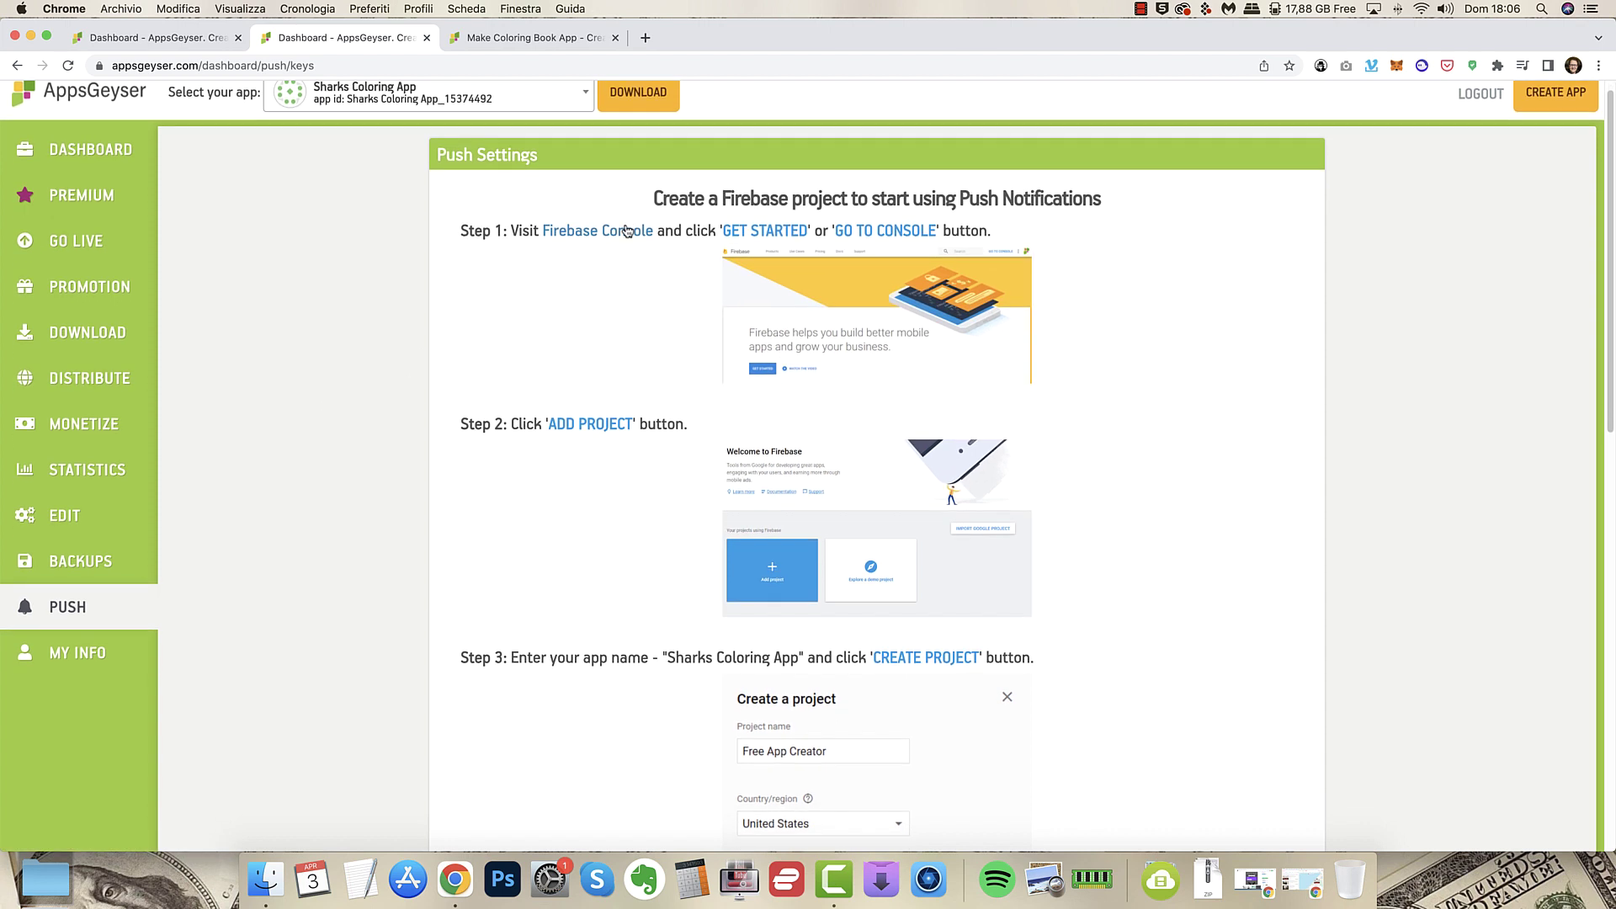
scroll(628, 223, "up", 1)
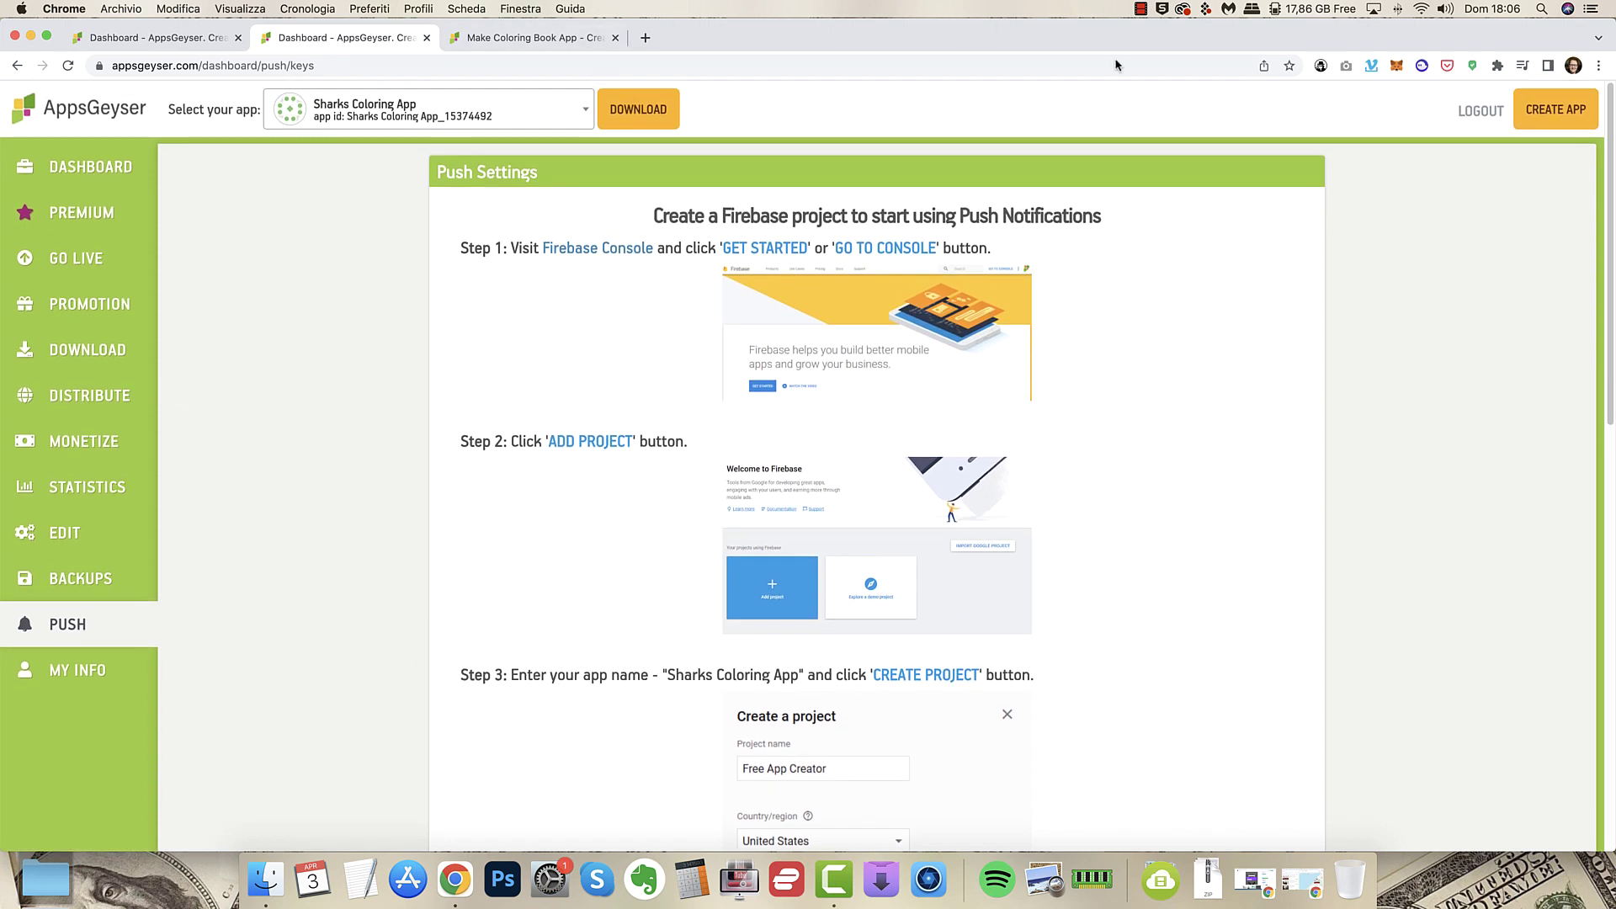
scroll(1081, 613, "down", 10)
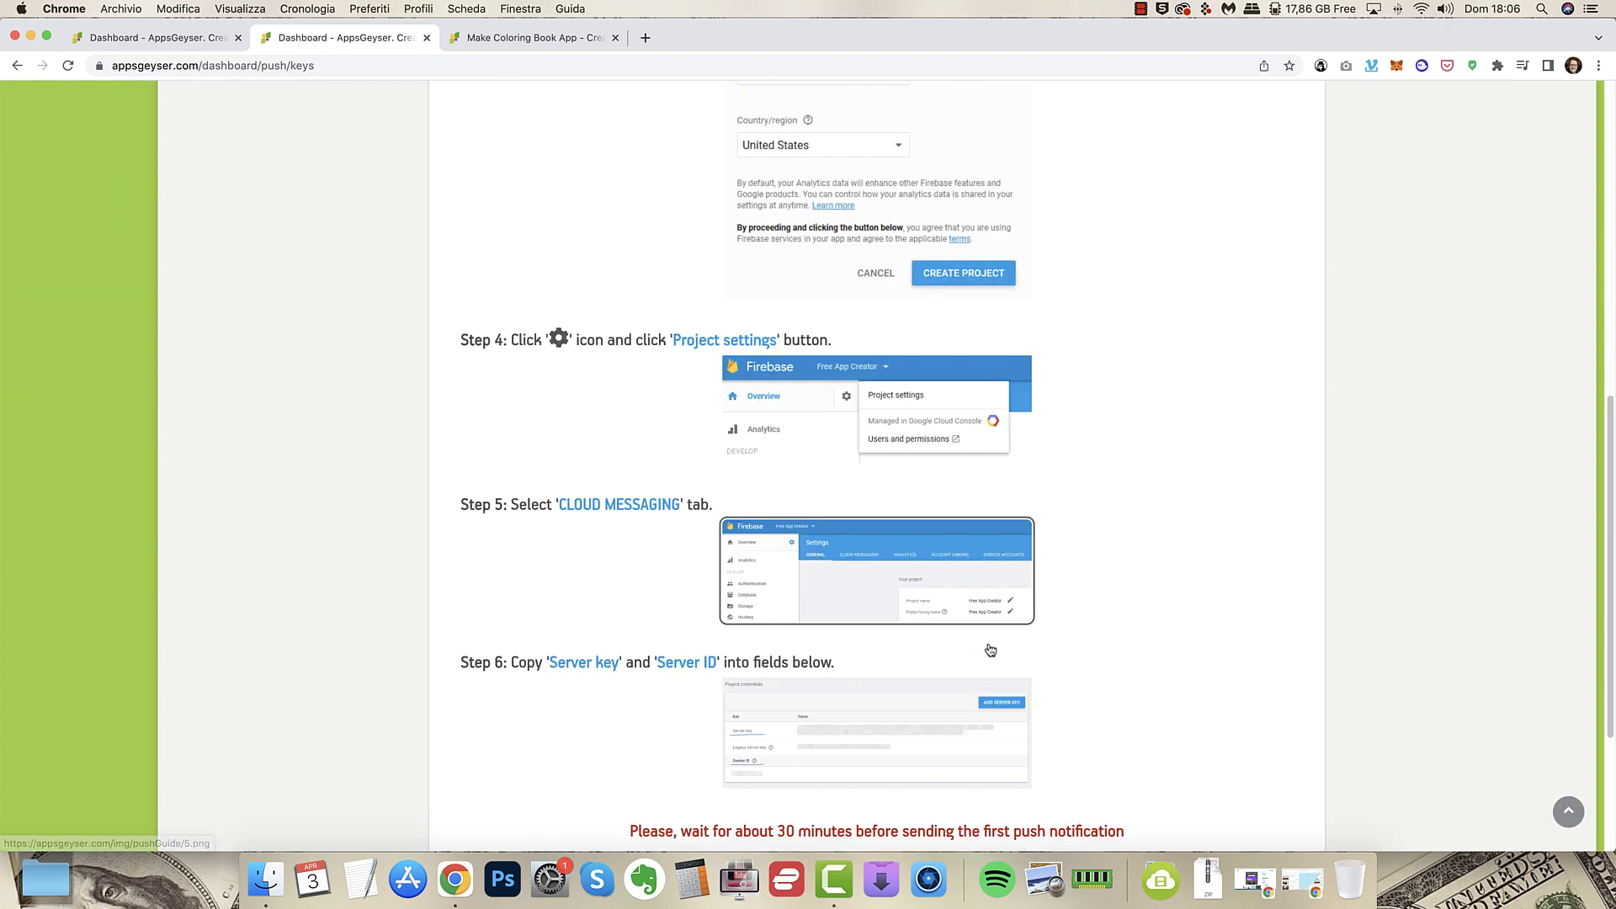
left_click(780, 314)
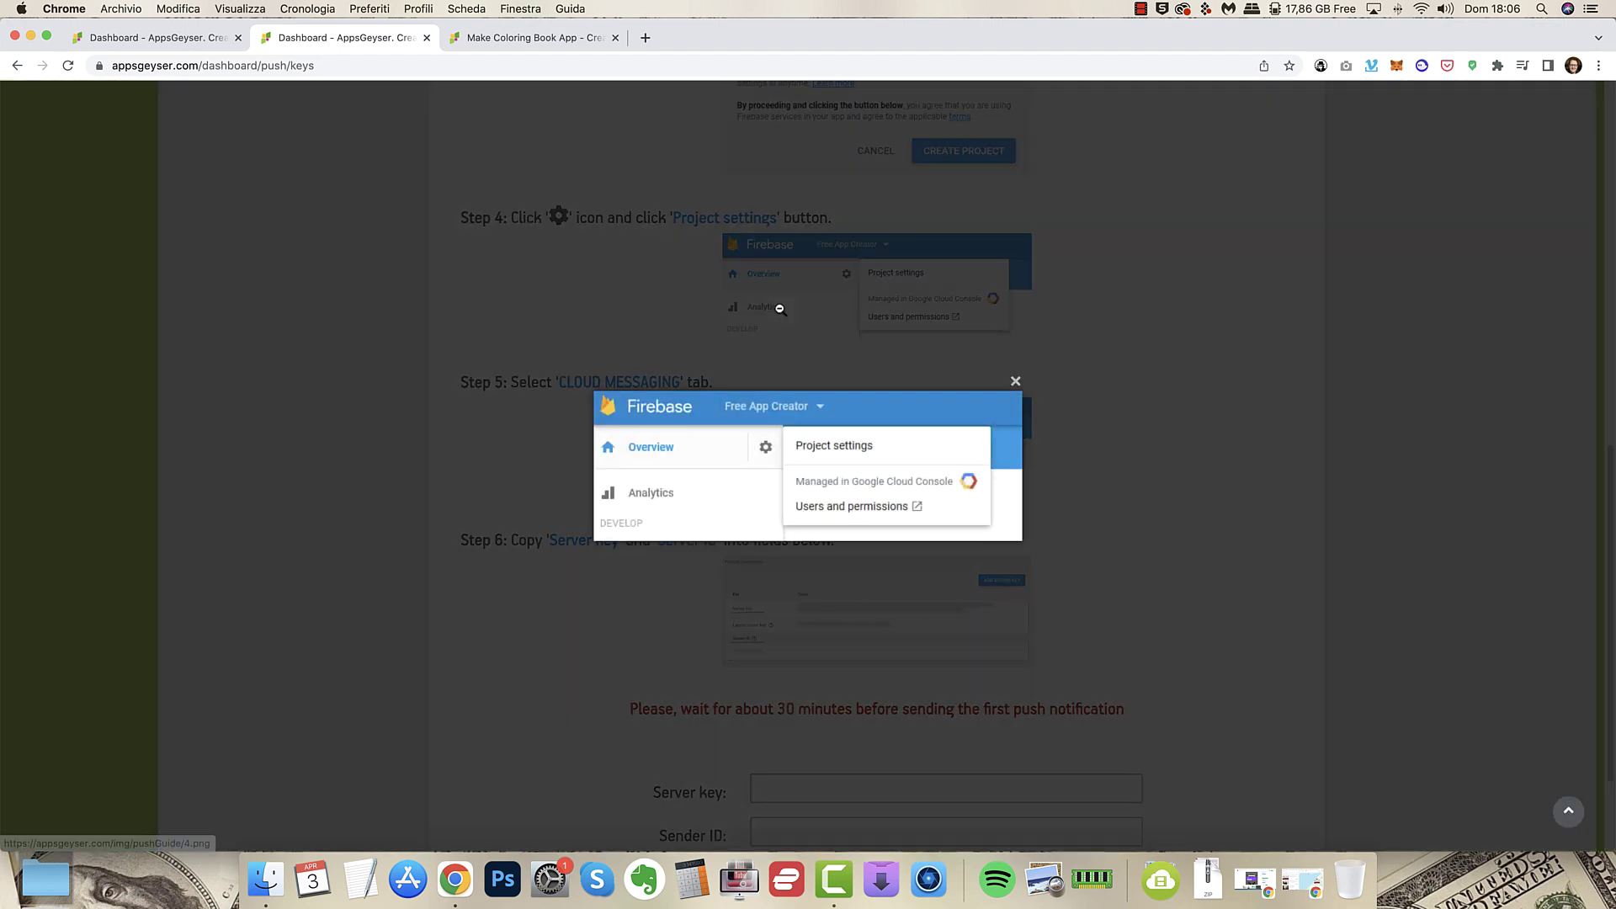
left_click(1238, 448)
scroll(1193, 437, "down", 3)
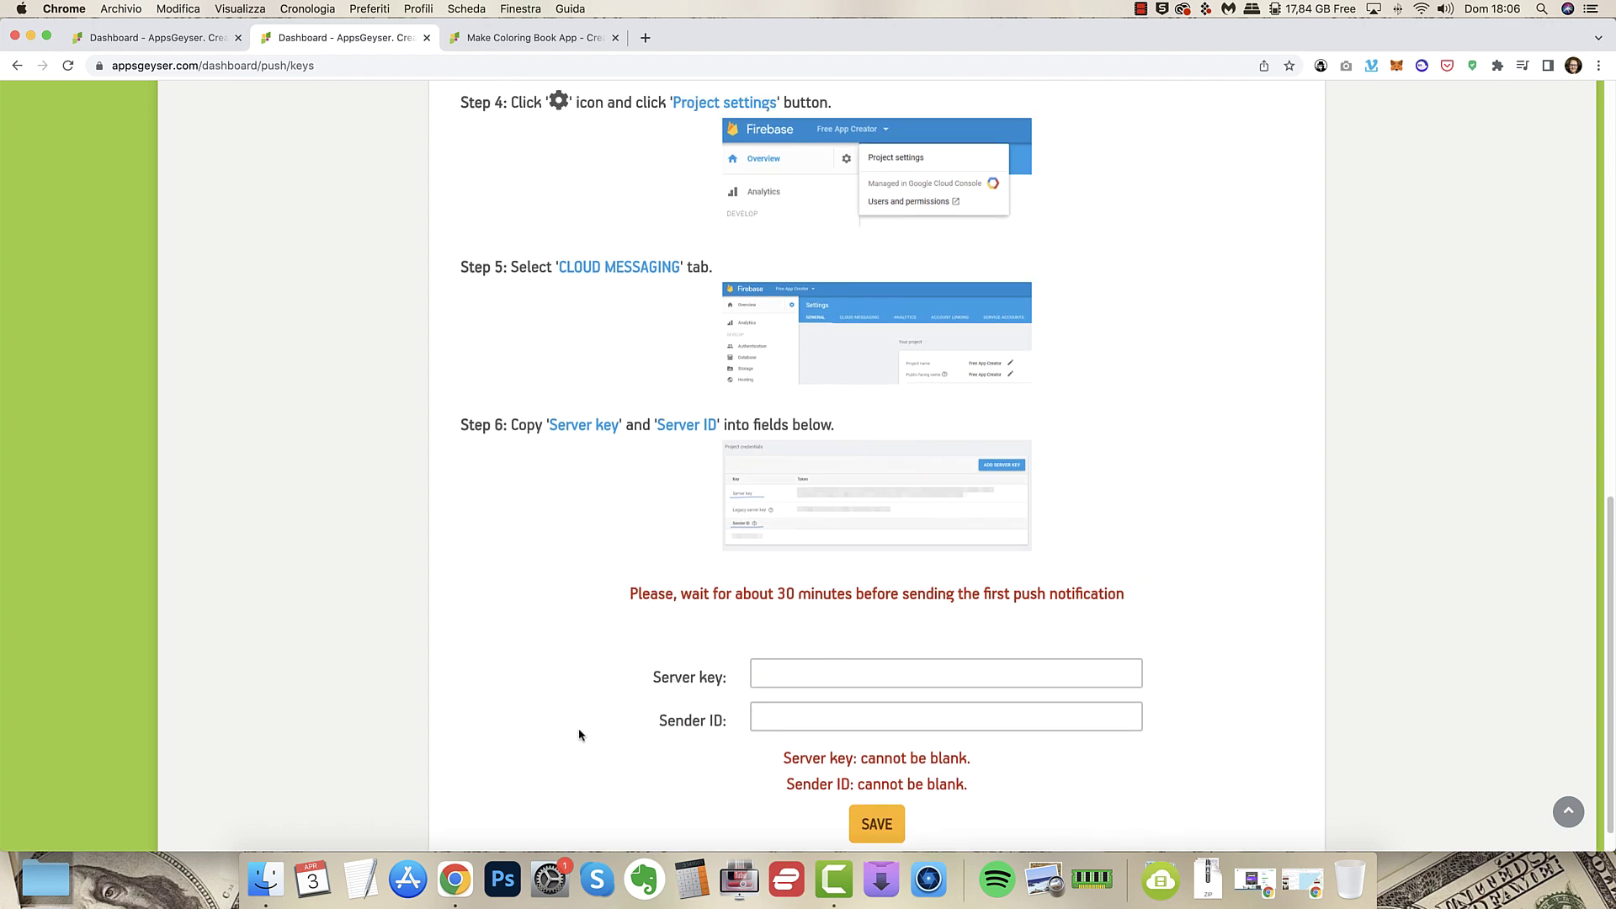
left_click(758, 717)
left_click(759, 674)
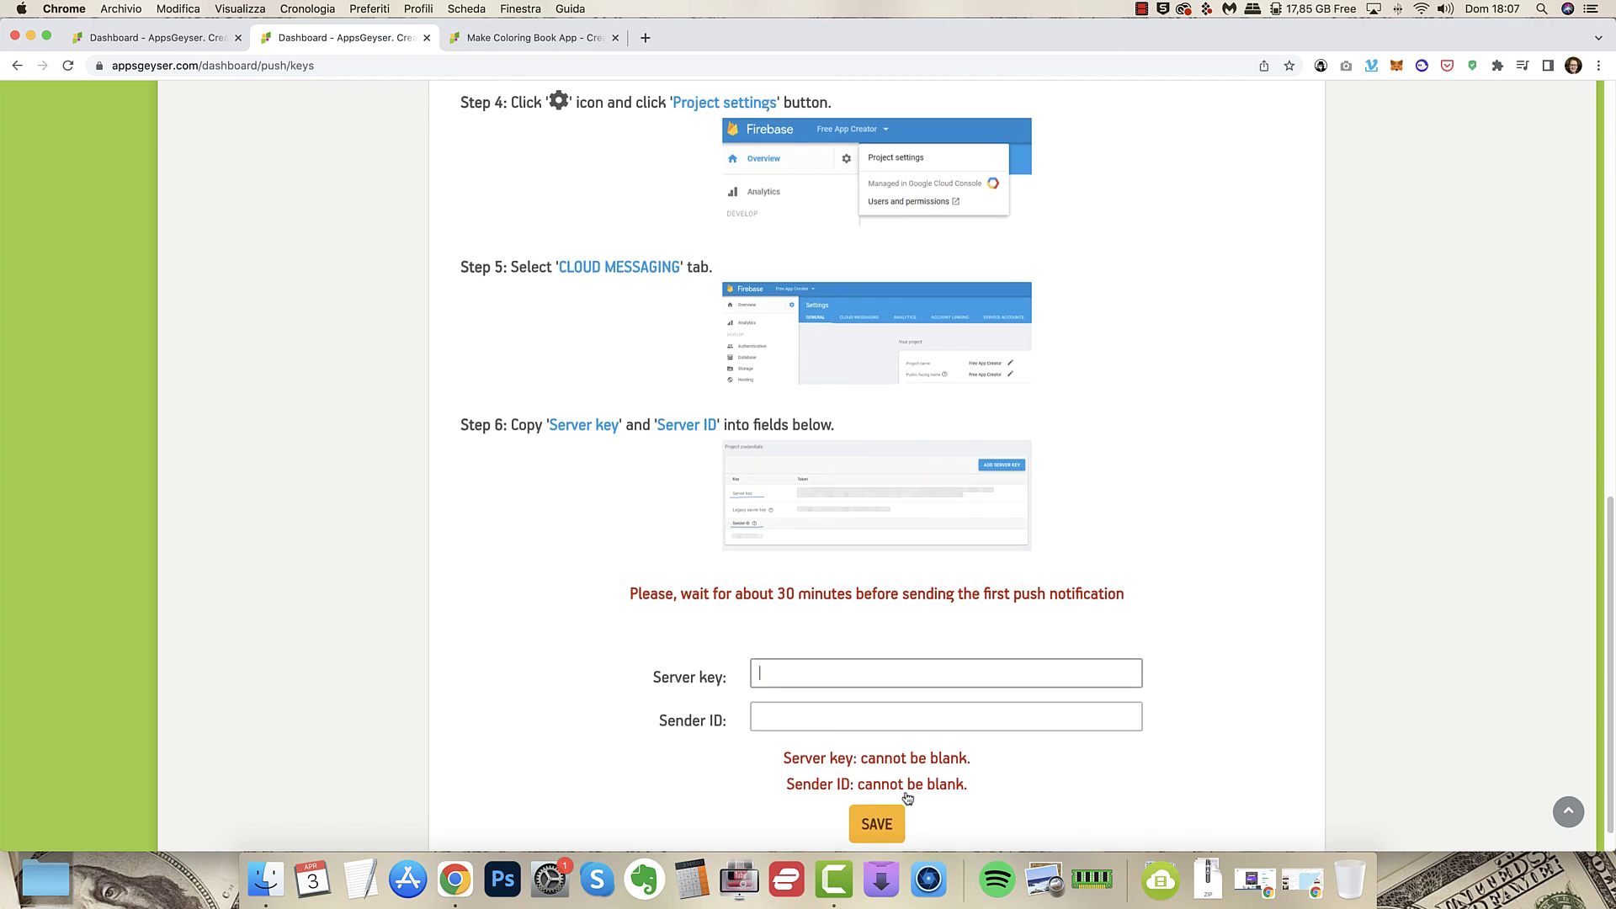
scroll(349, 551, "up", 12)
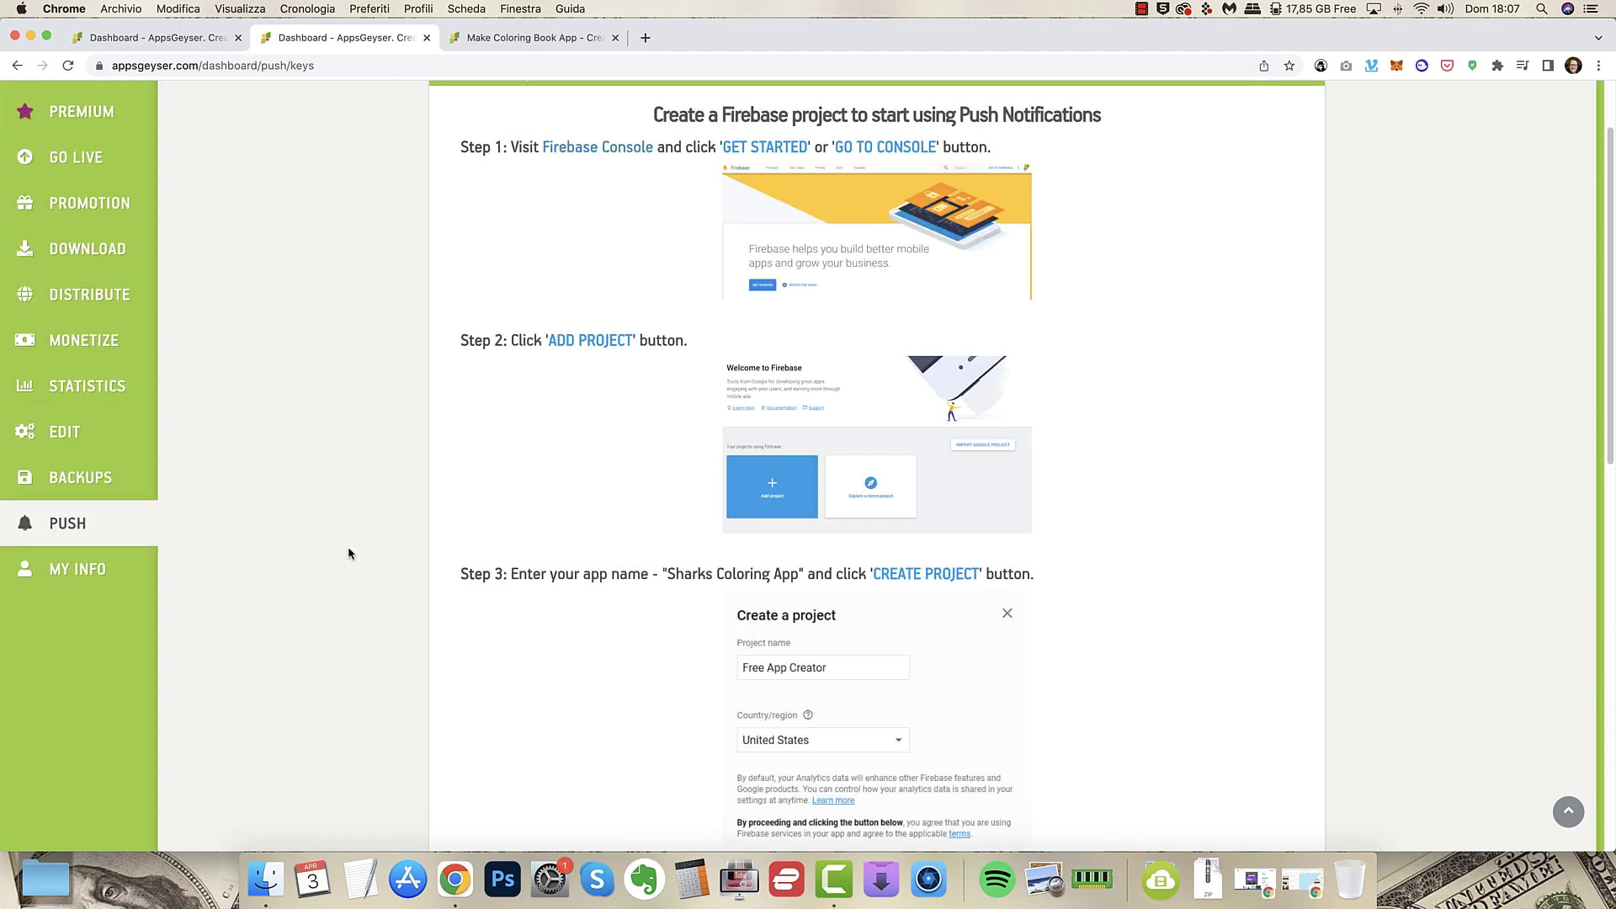
scroll(349, 553, "up", 1)
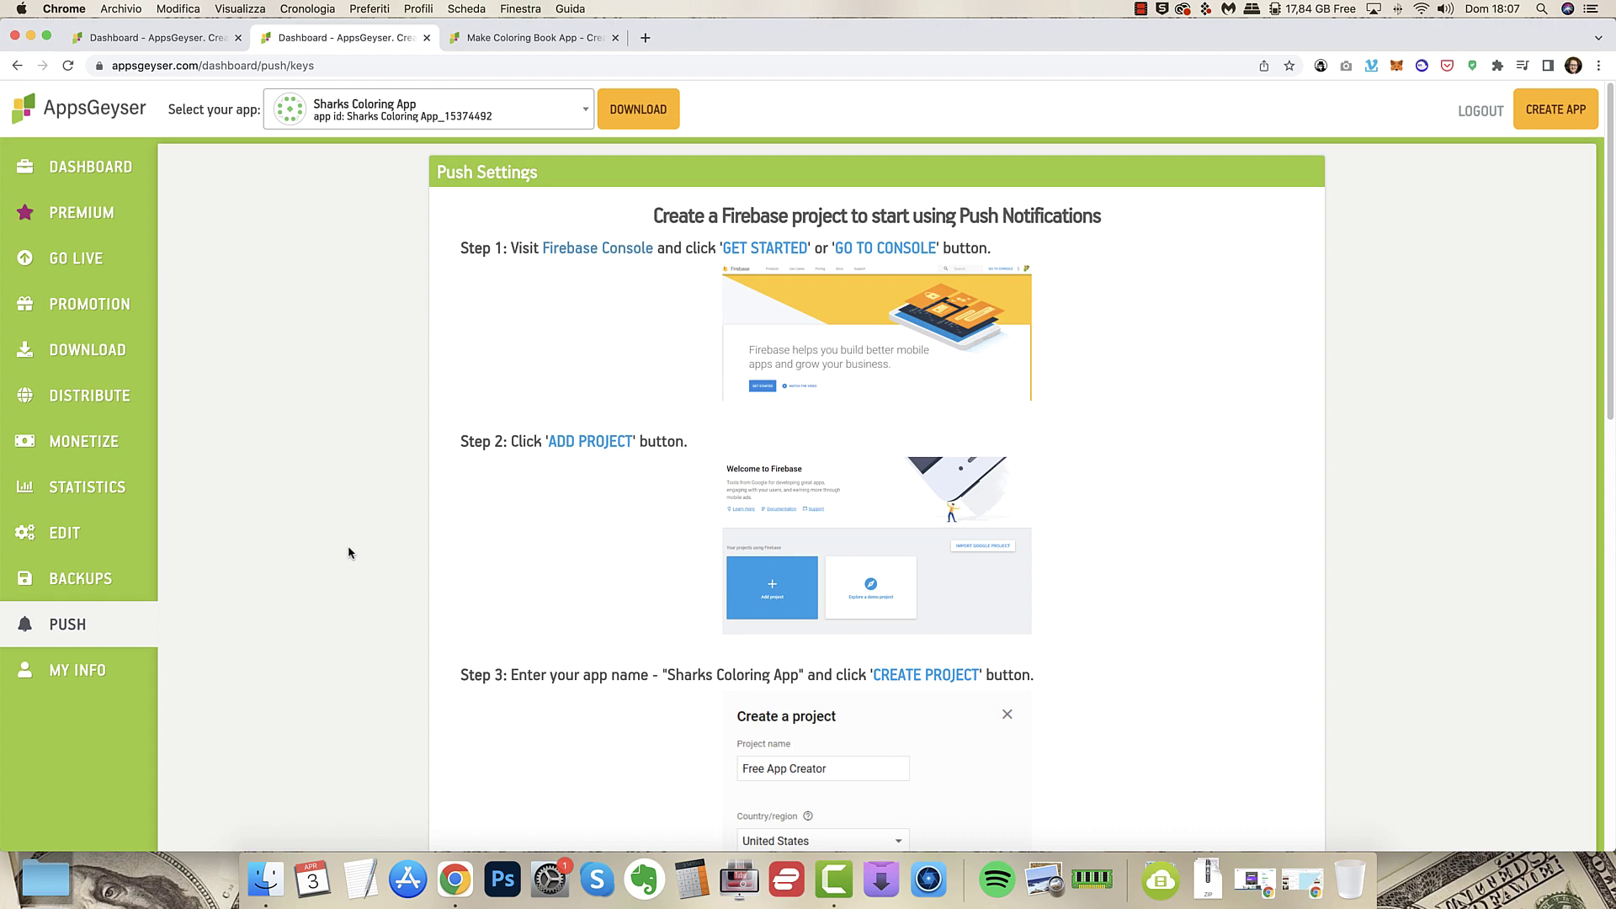
Open Premium and scroll the Master, Individual and Starter plan pricing table.
left_click(99, 215)
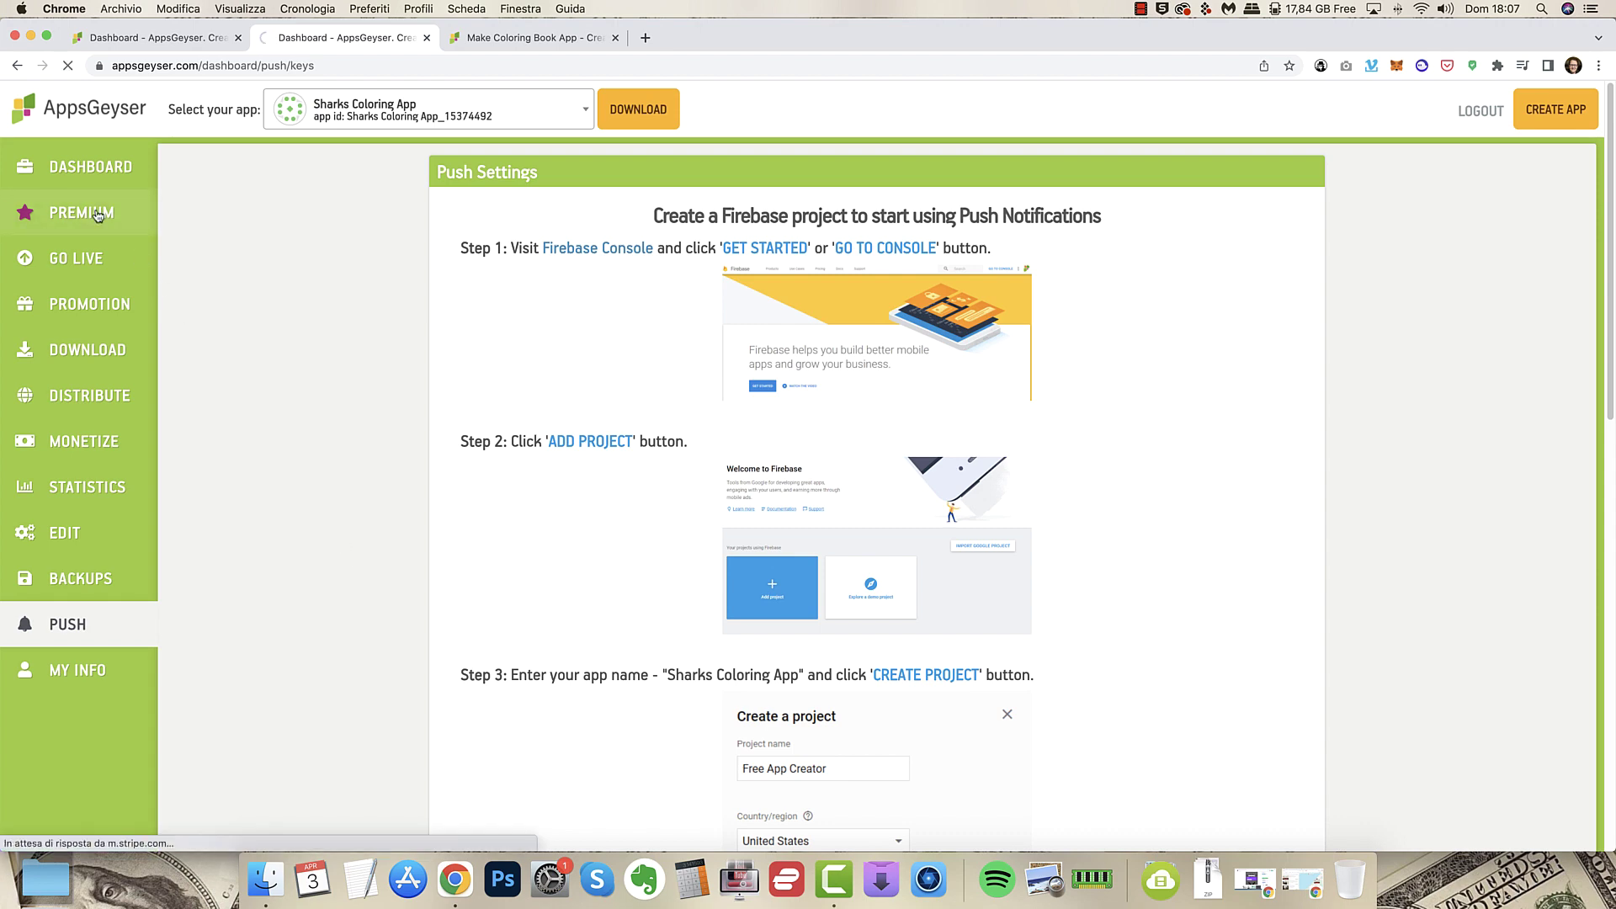
scroll(982, 330, "down", 3)
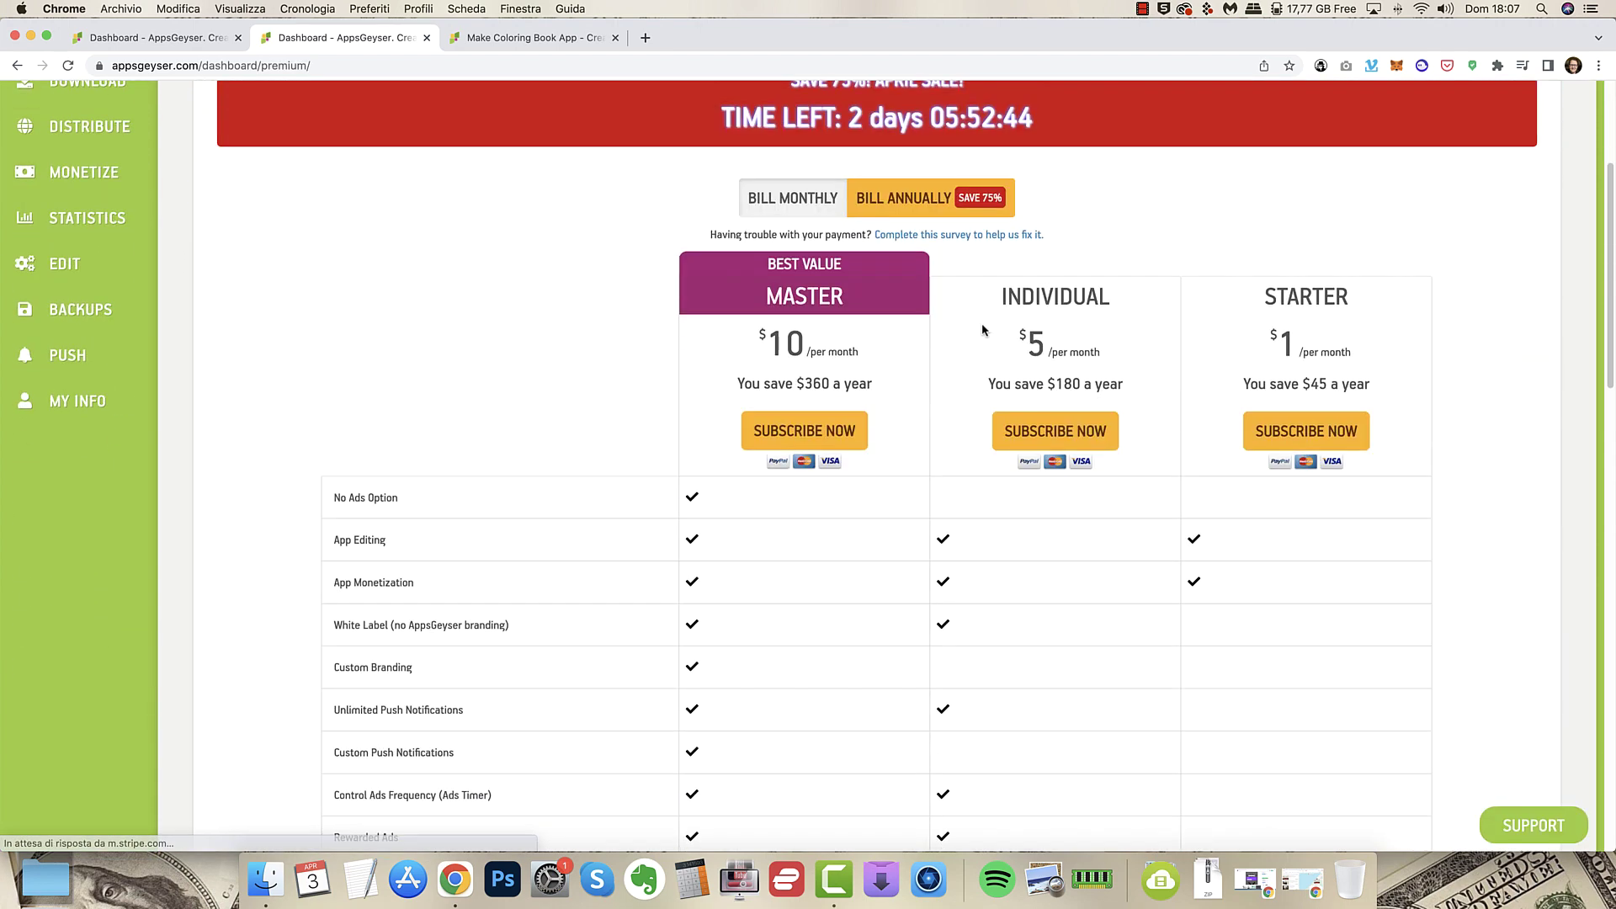
scroll(982, 330, "down", 1)
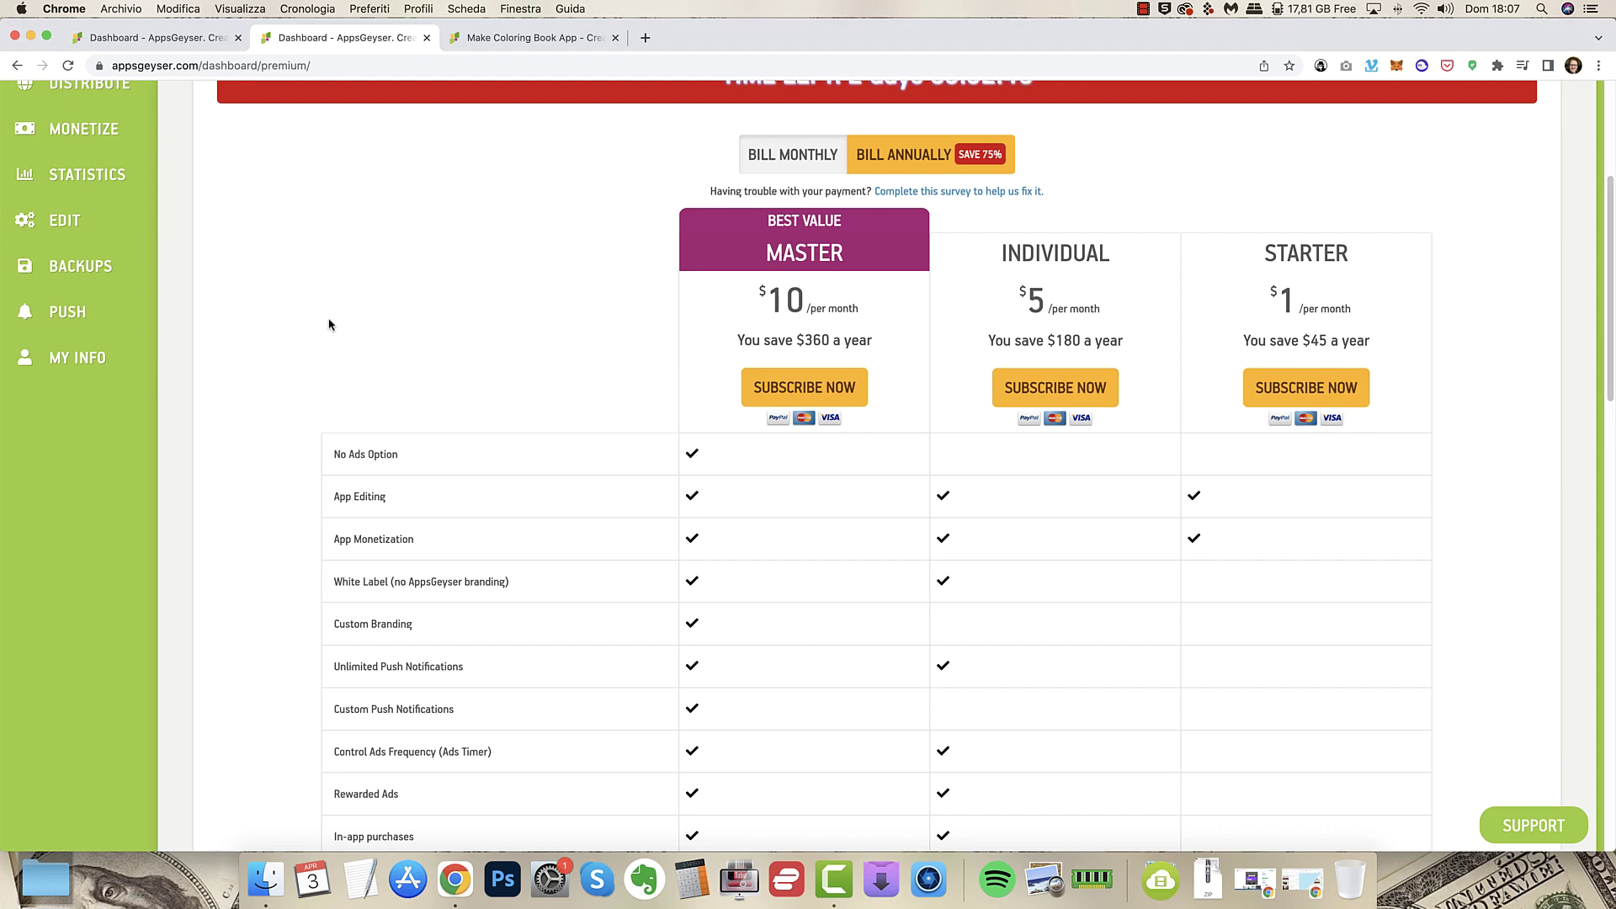
scroll(328, 324, "up", 5)
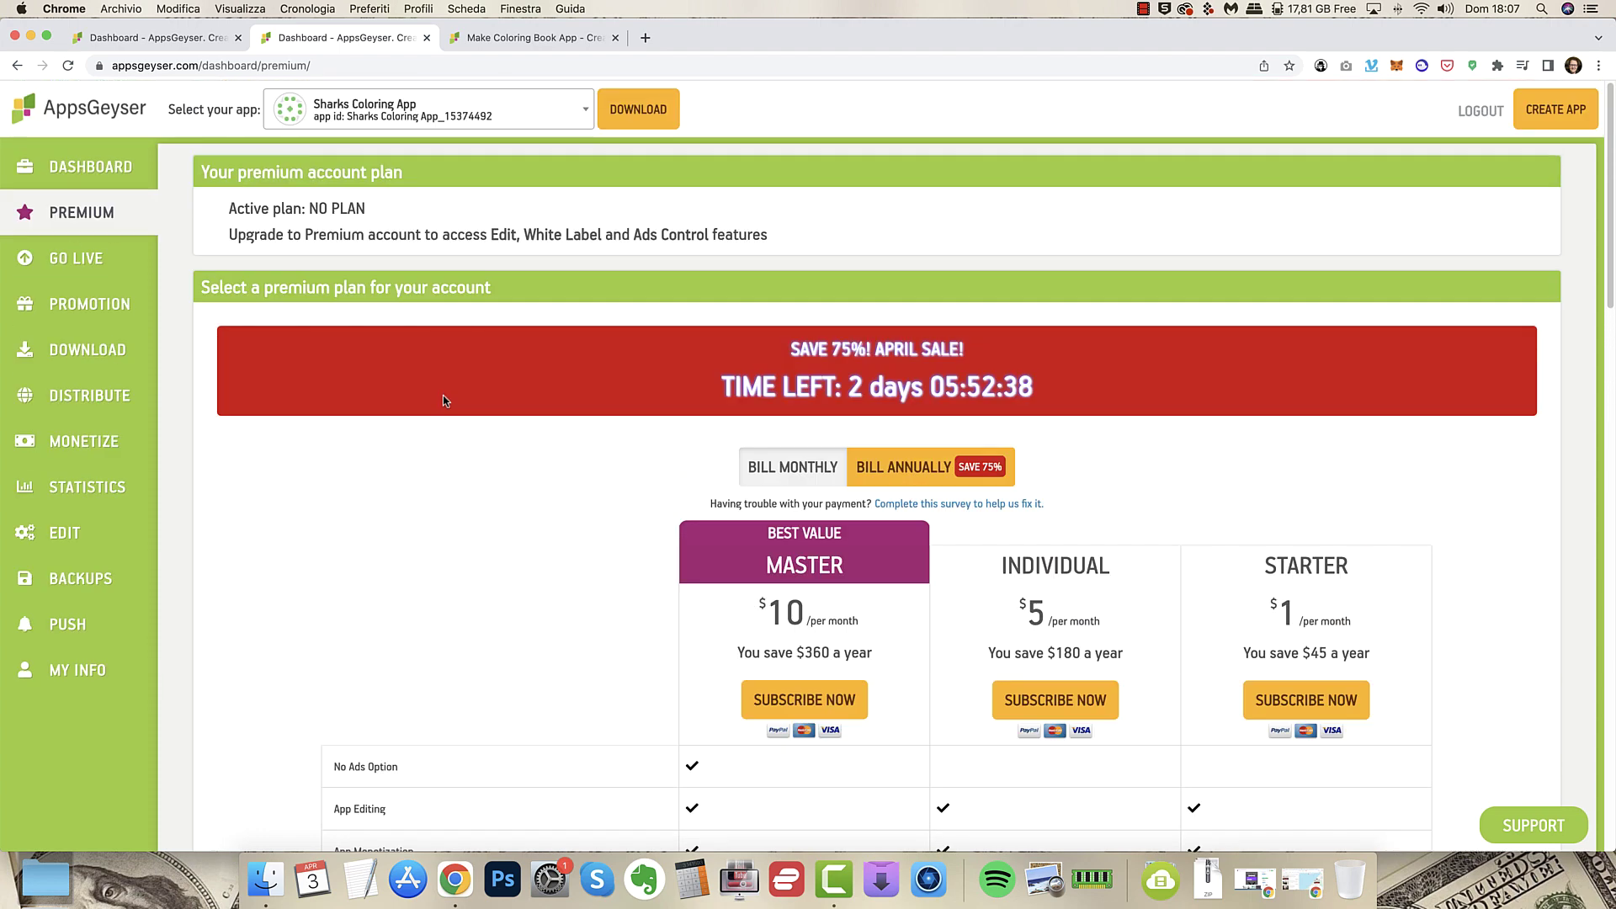
left_click(97, 40)
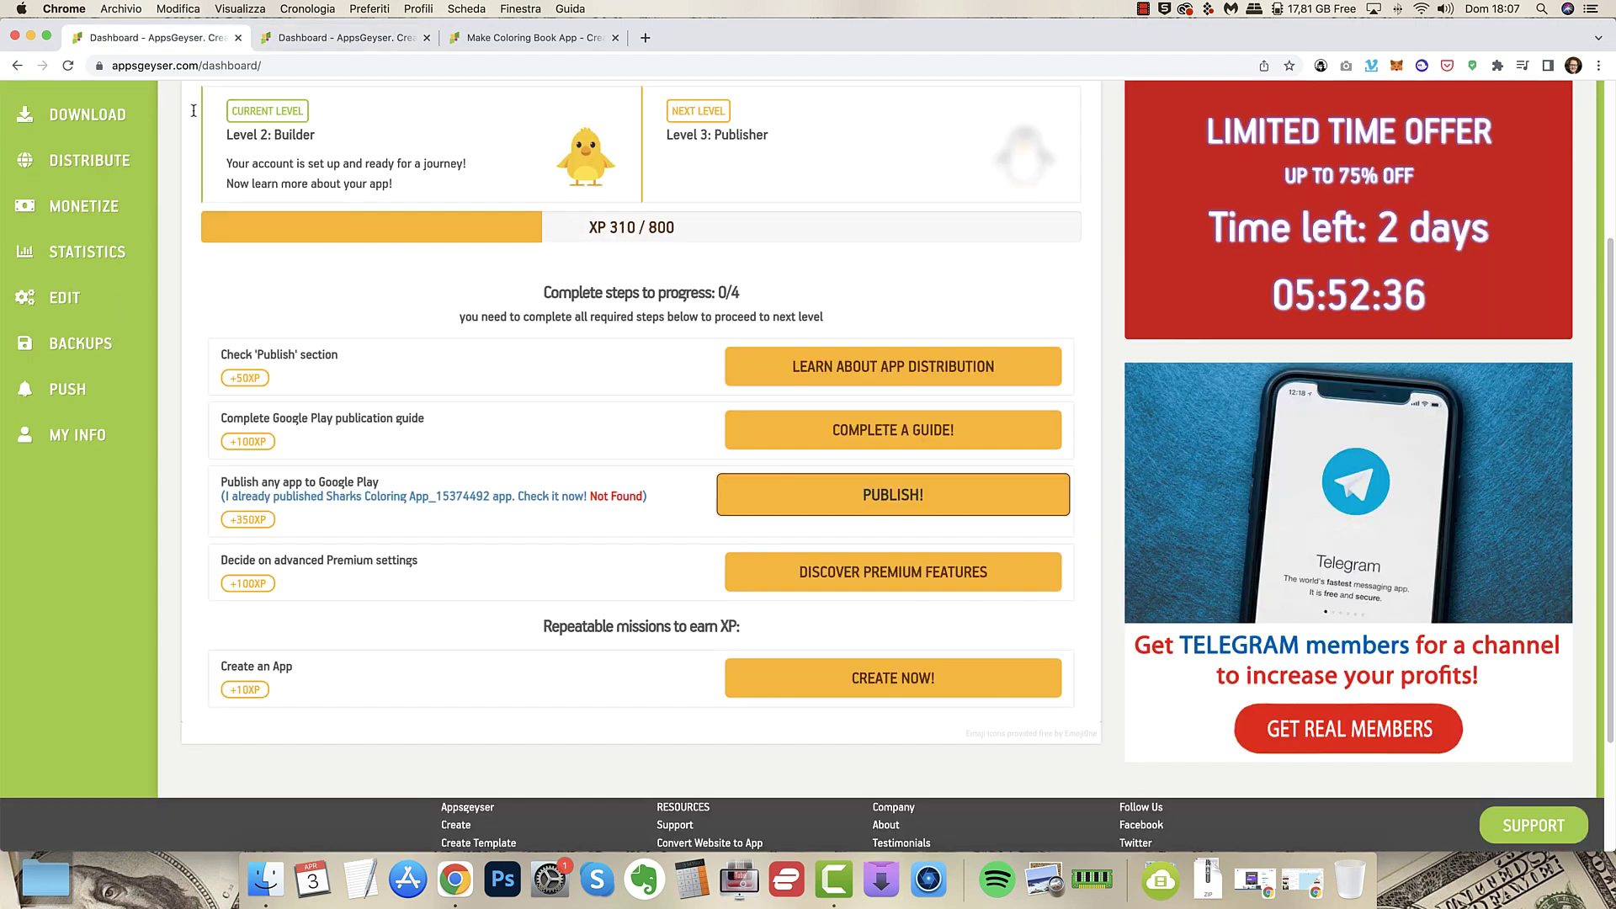
scroll(636, 488, "up", 3)
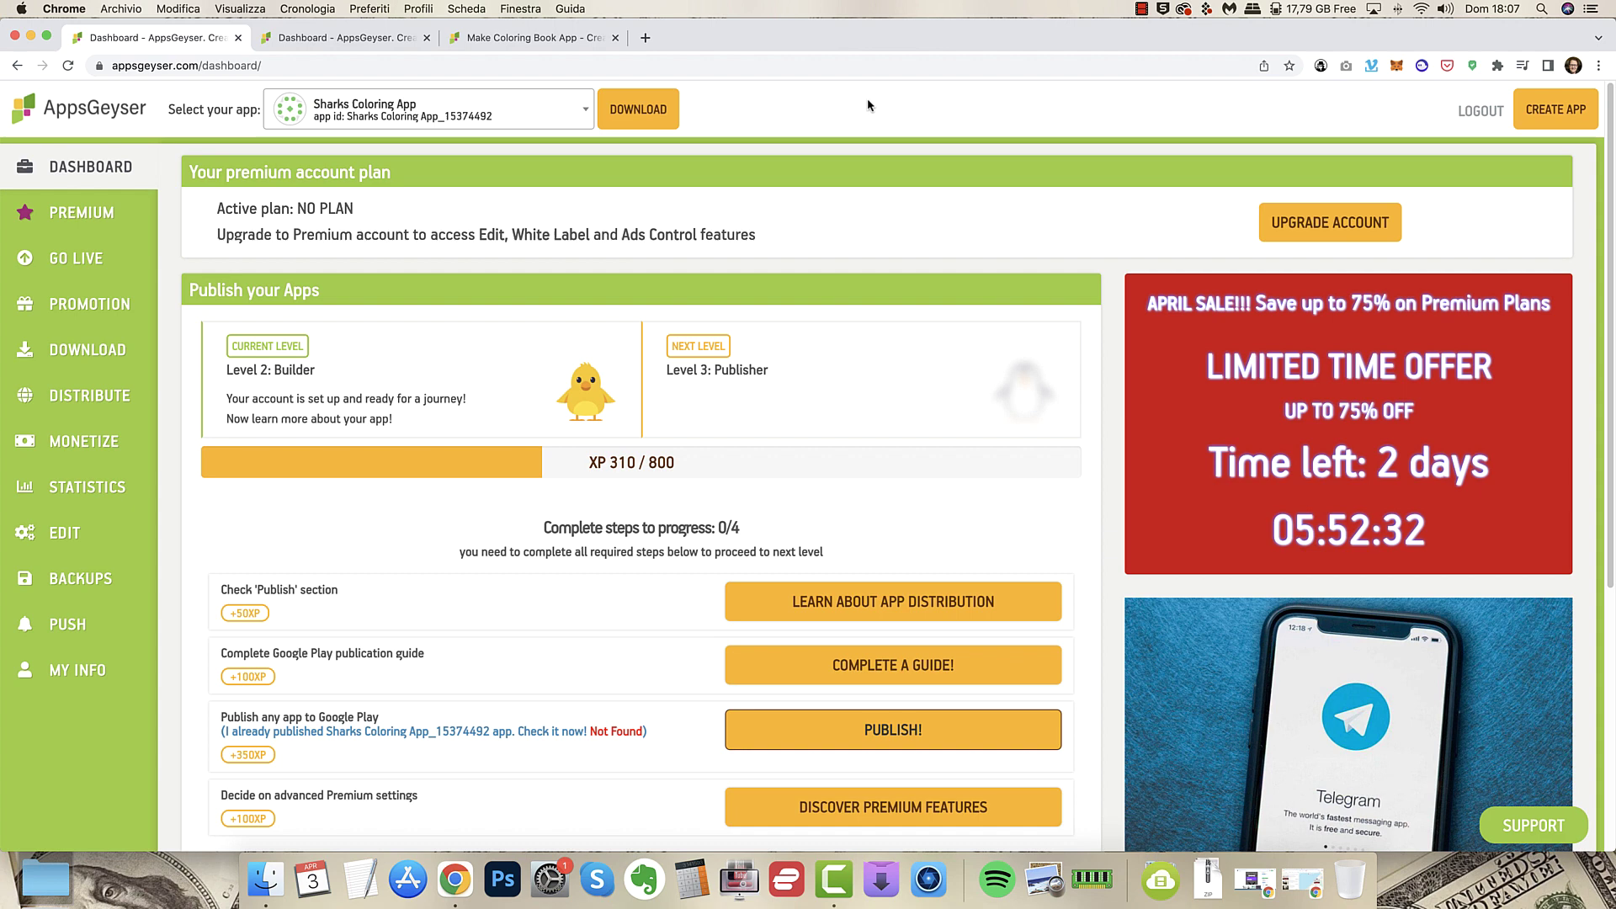
left_click(571, 120)
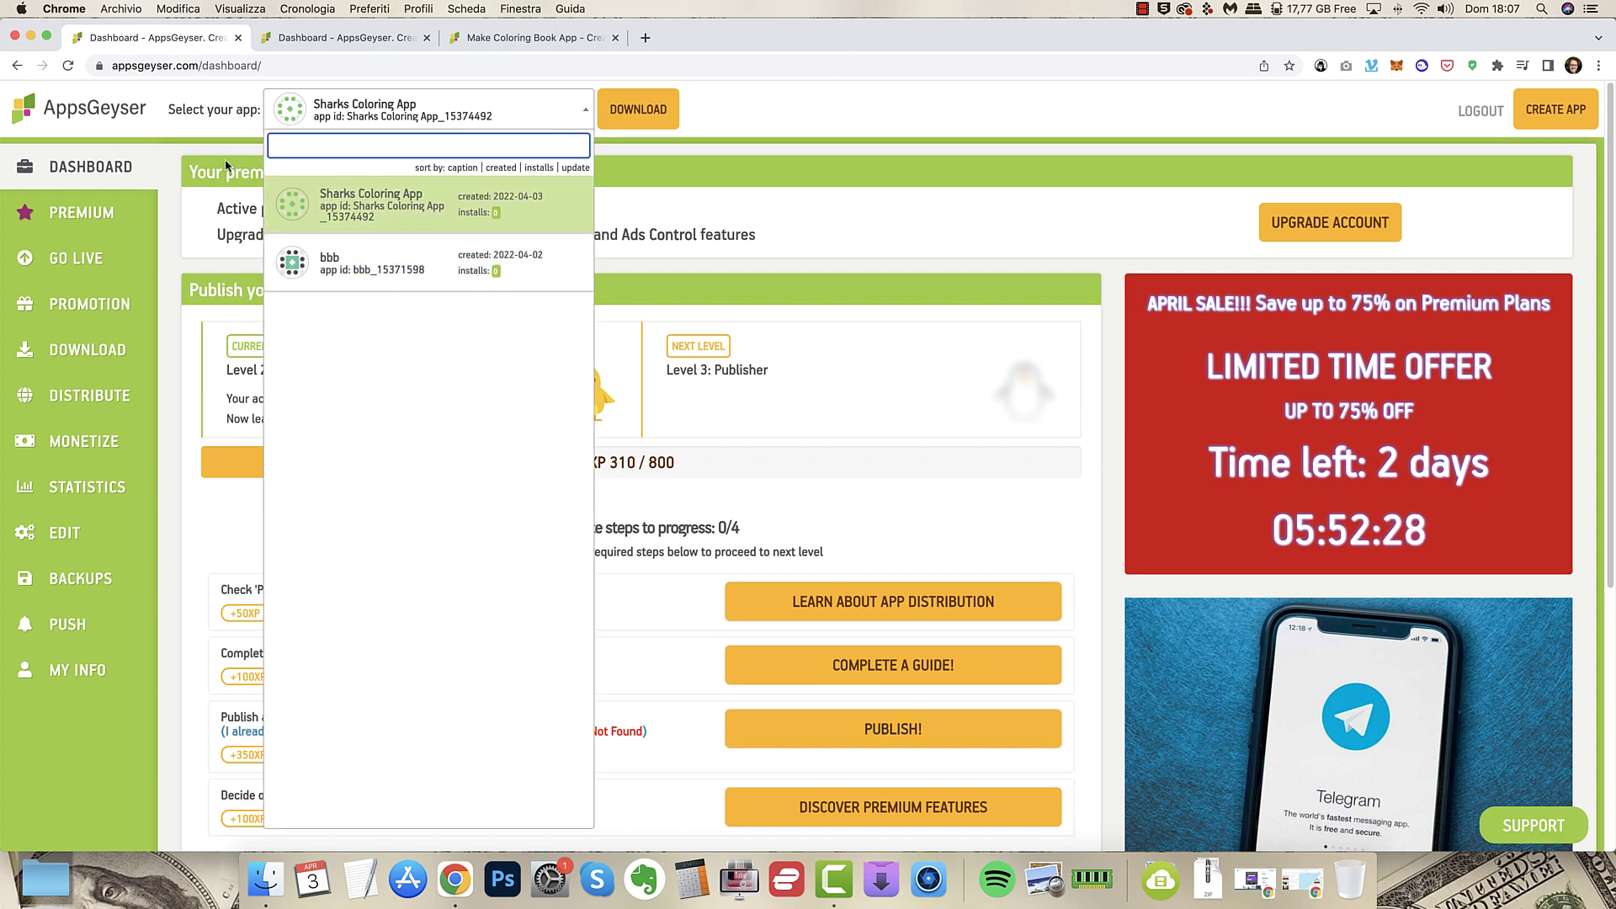
left_click(783, 117)
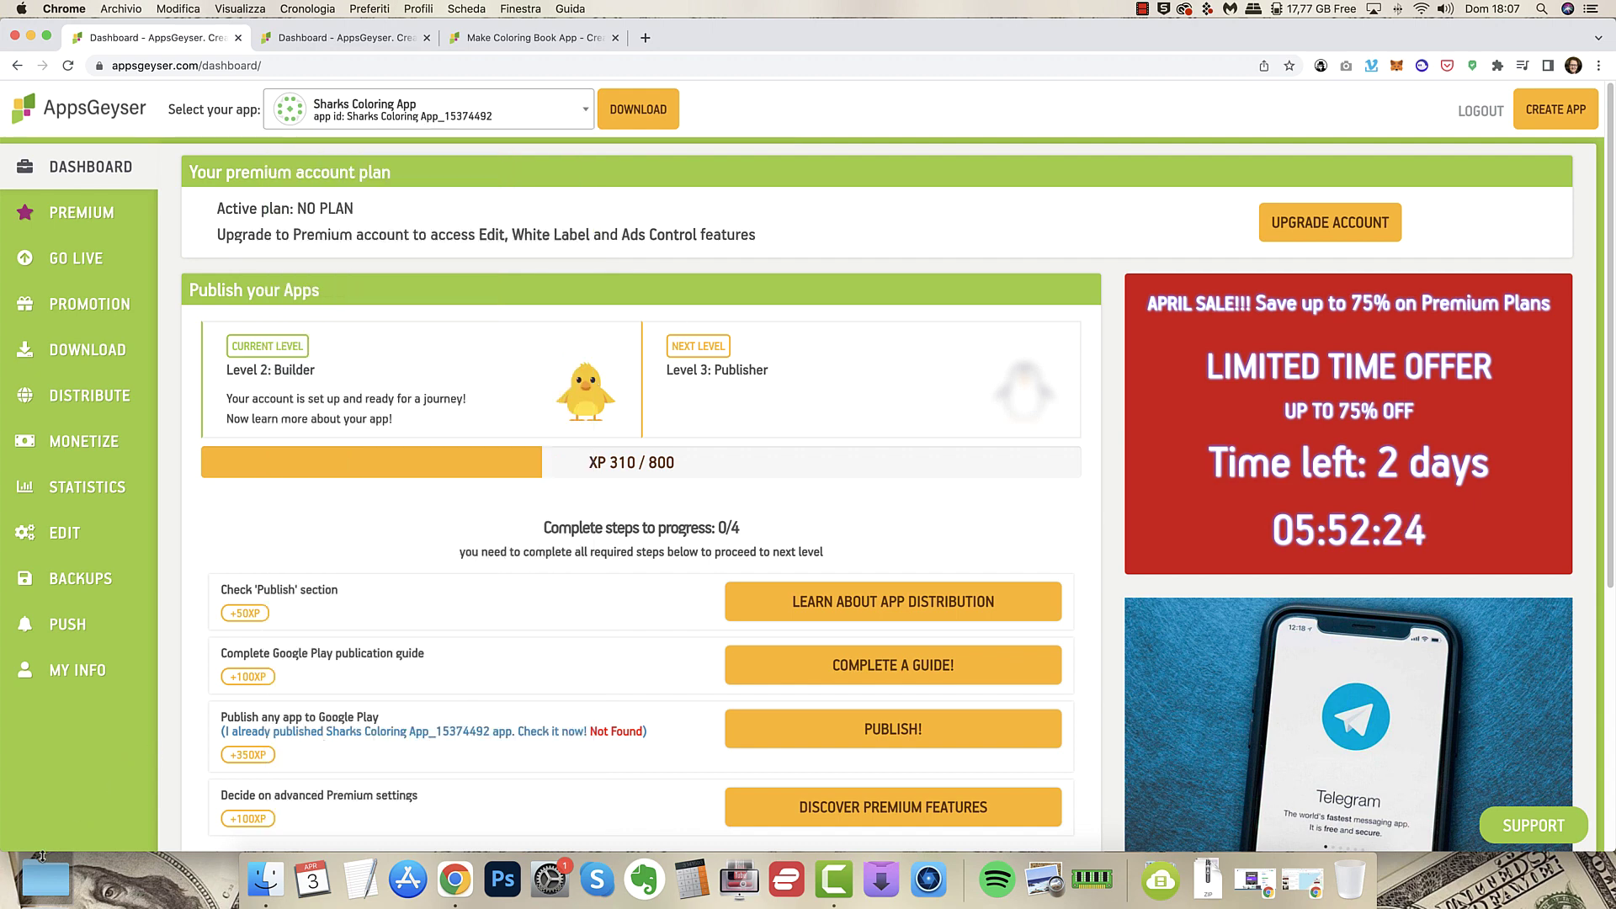
Browse the BW_sharks PNGs in shark_FE's png folder, then return to the AppsGeyser dashboard.
double_click(46, 879)
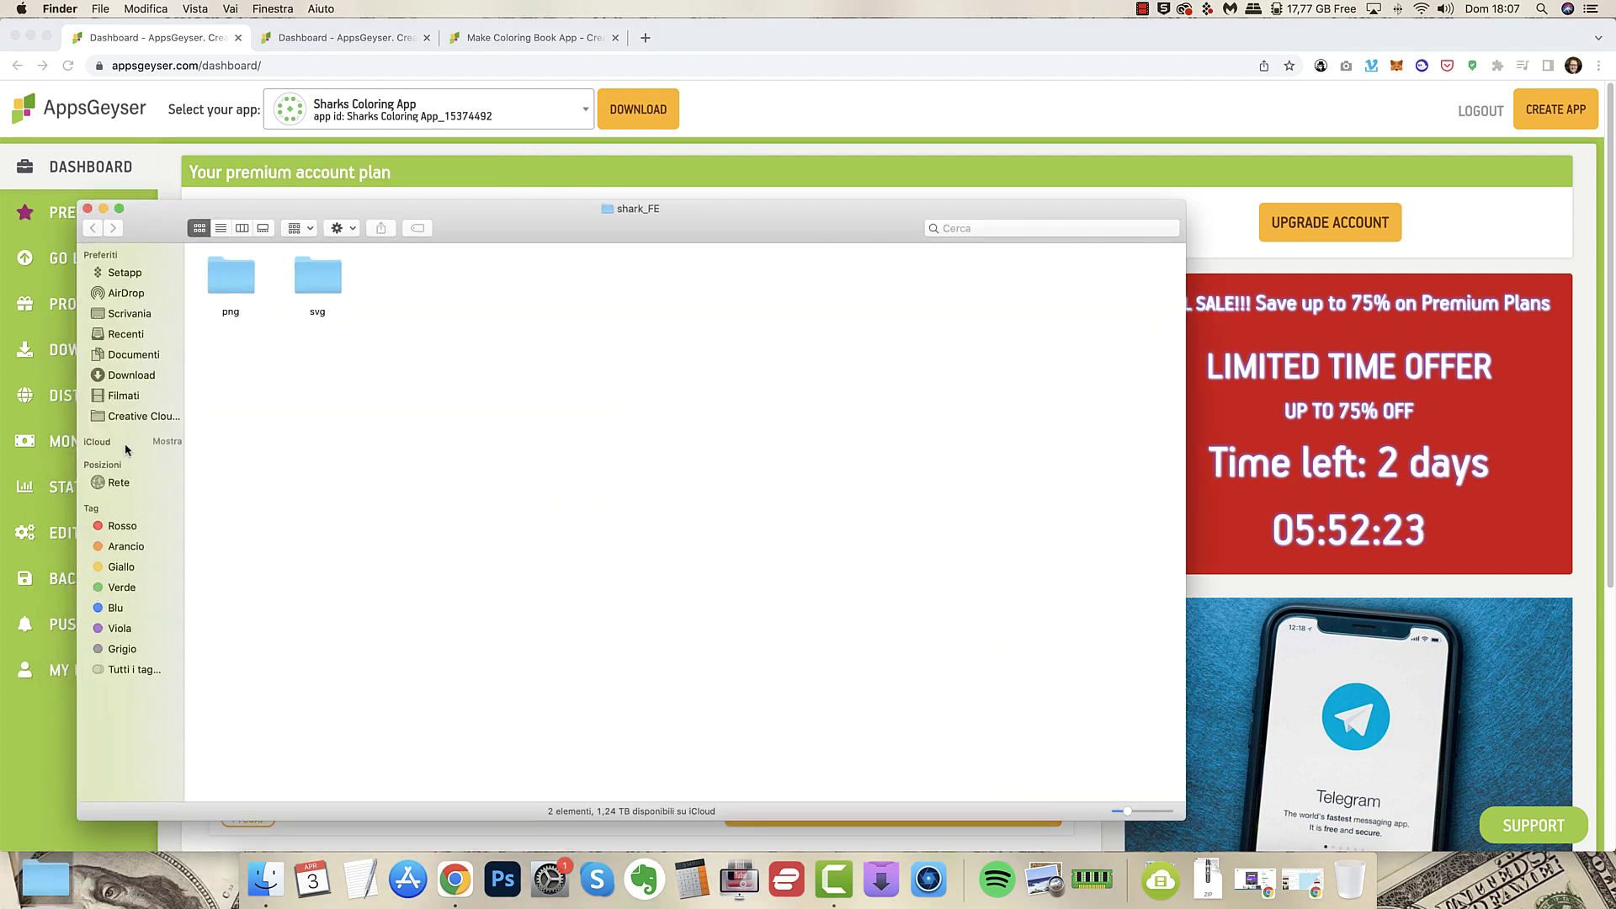
double_click(217, 282)
scroll(1040, 345, "down", 10)
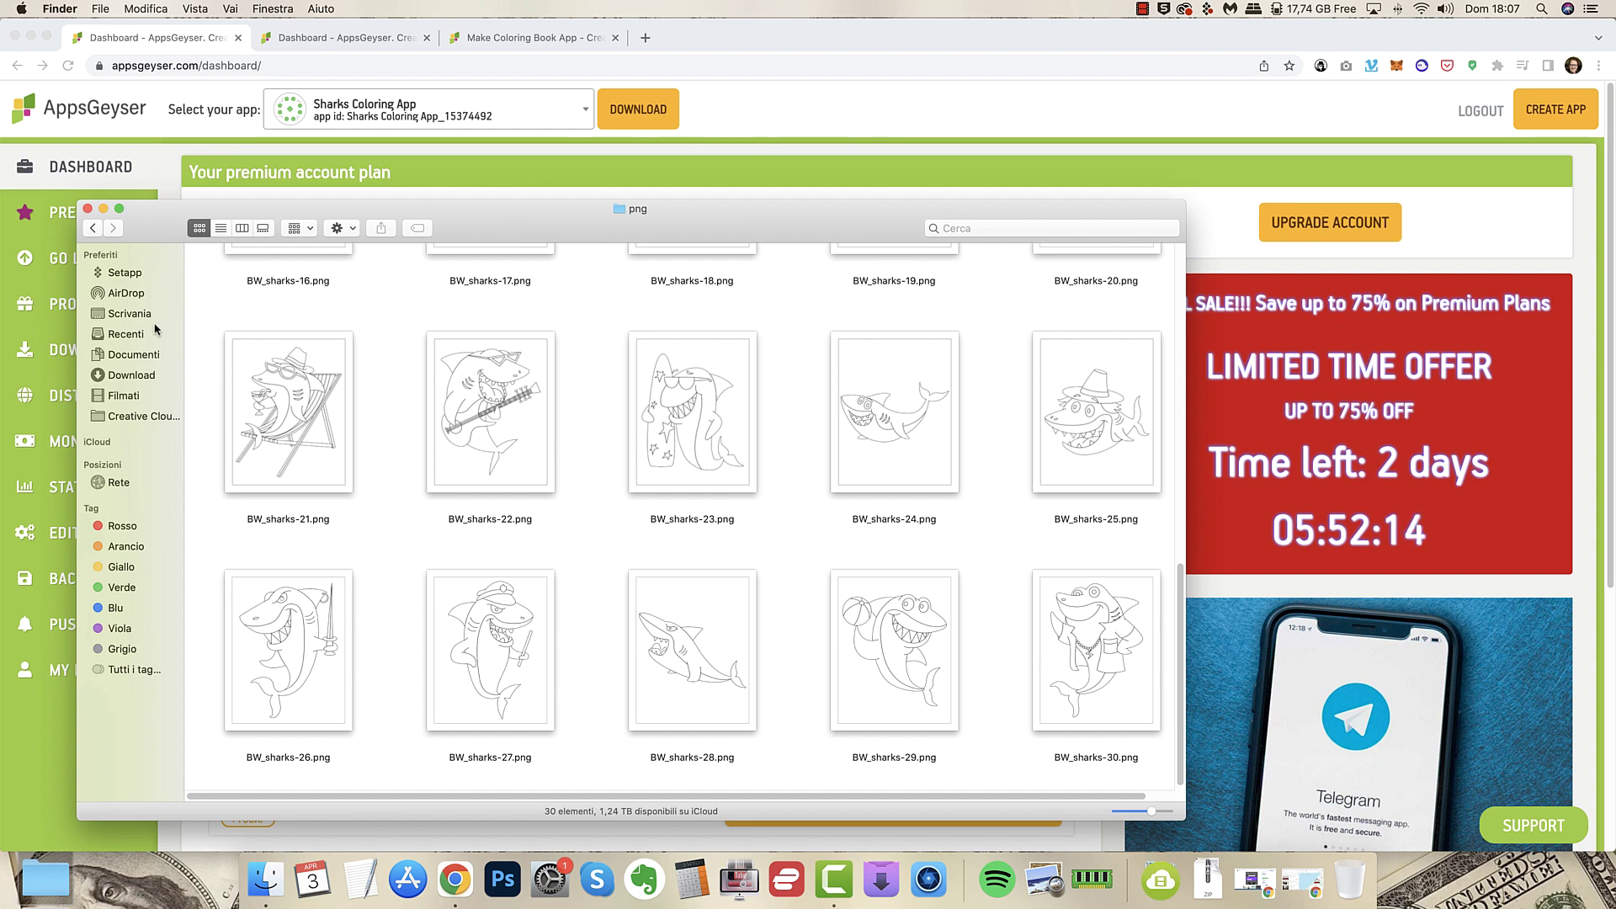
left_click(993, 100)
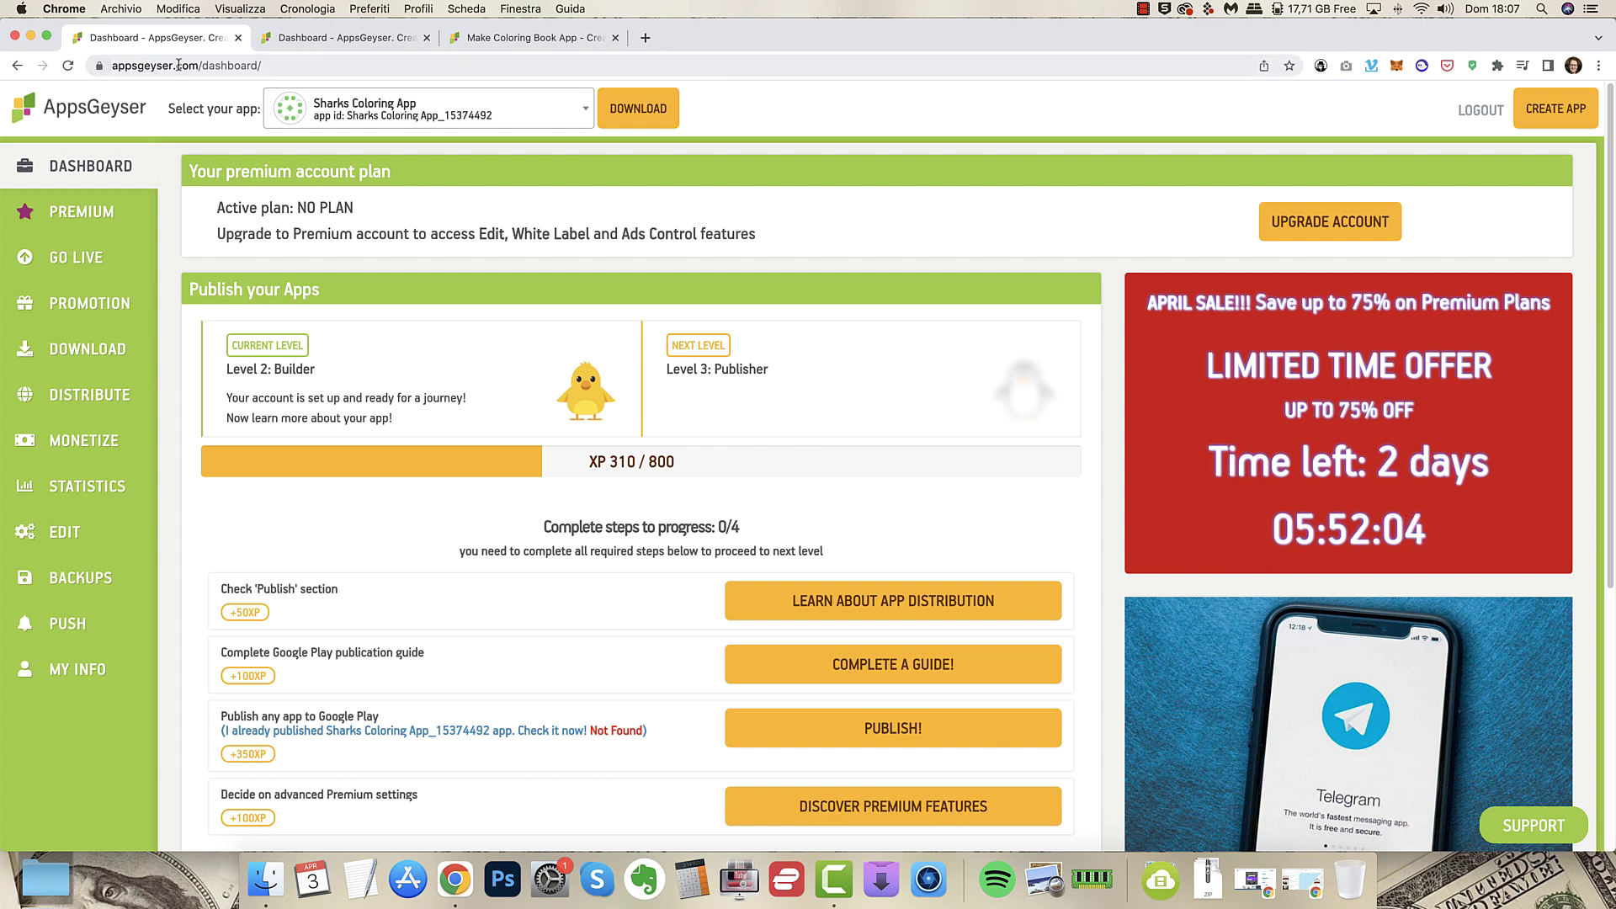
left_click_drag(197, 67, 263, 66)
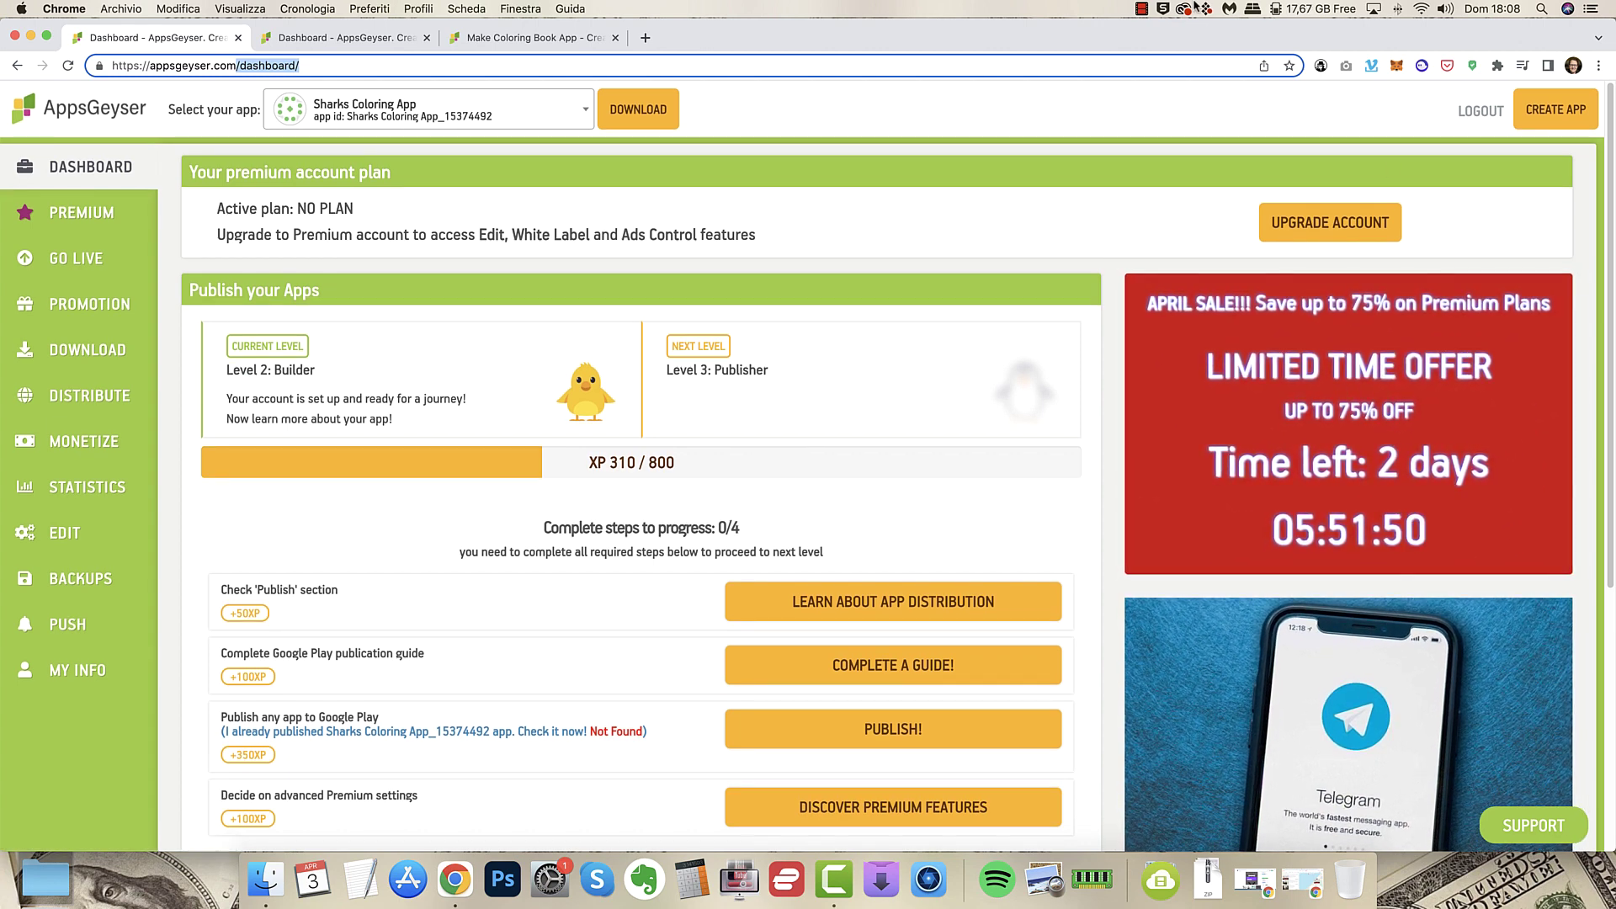
left_click(1141, 8)
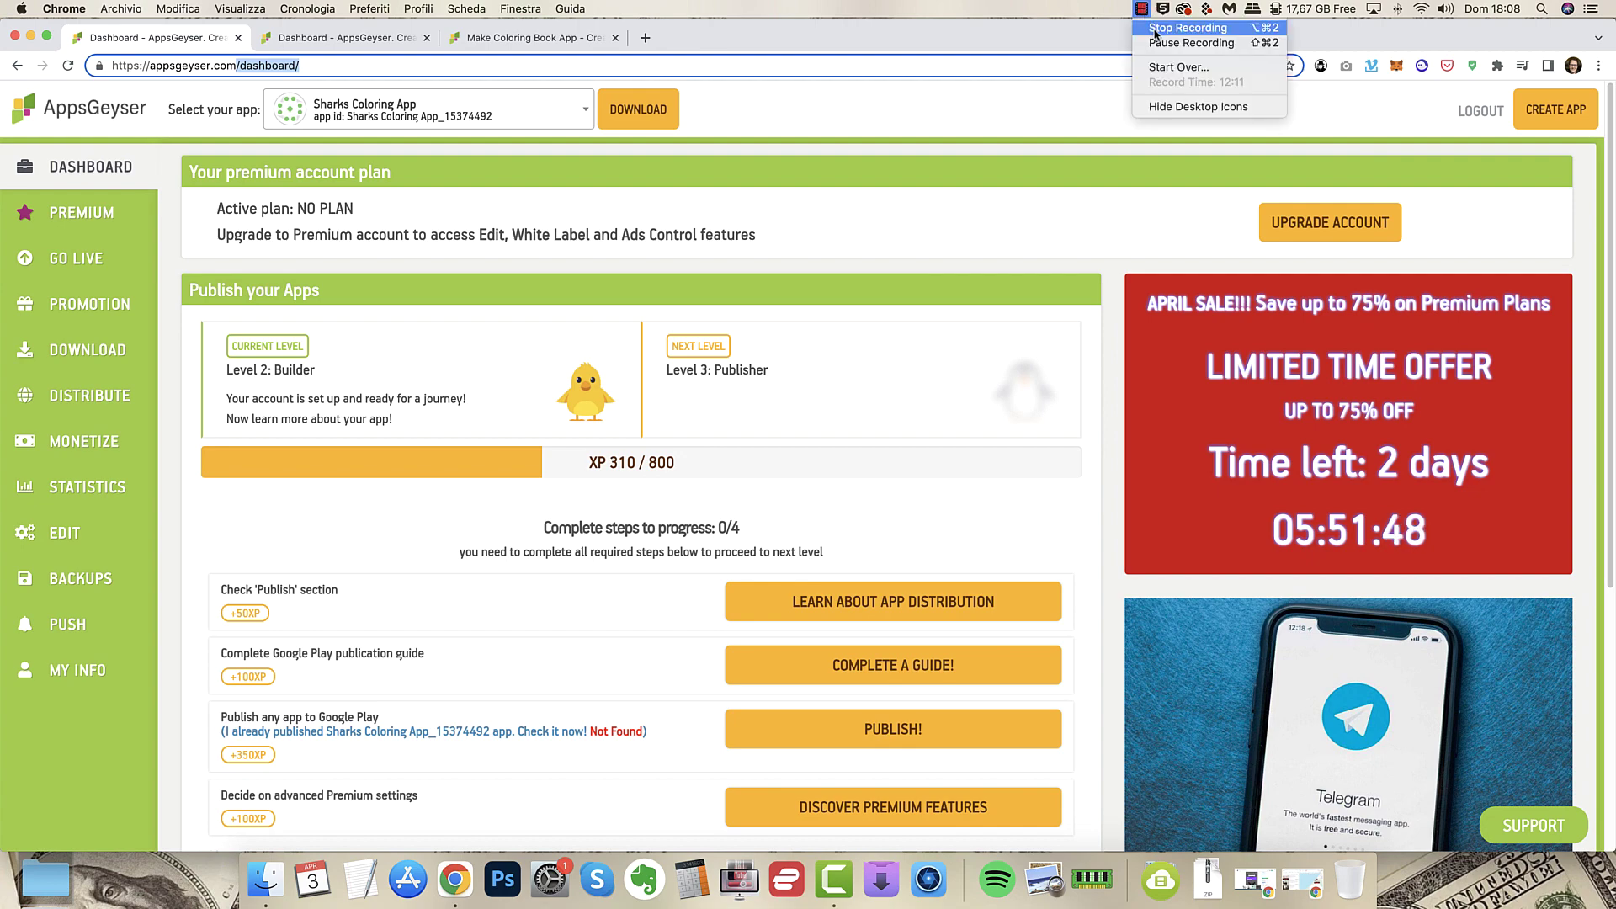